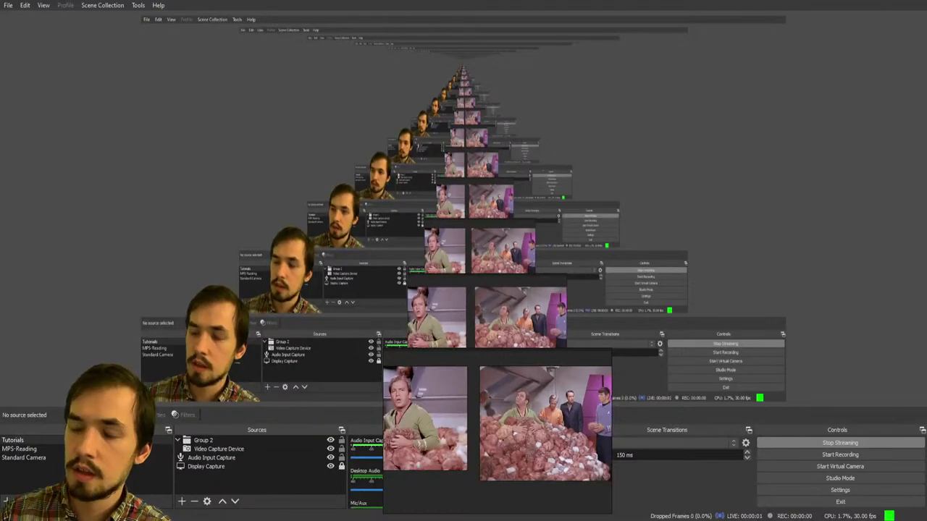
- Switch to Blender, delete all the default scene objects, and add a mesh plane
{"action": "left_click", "coordinate": [861, 1]}
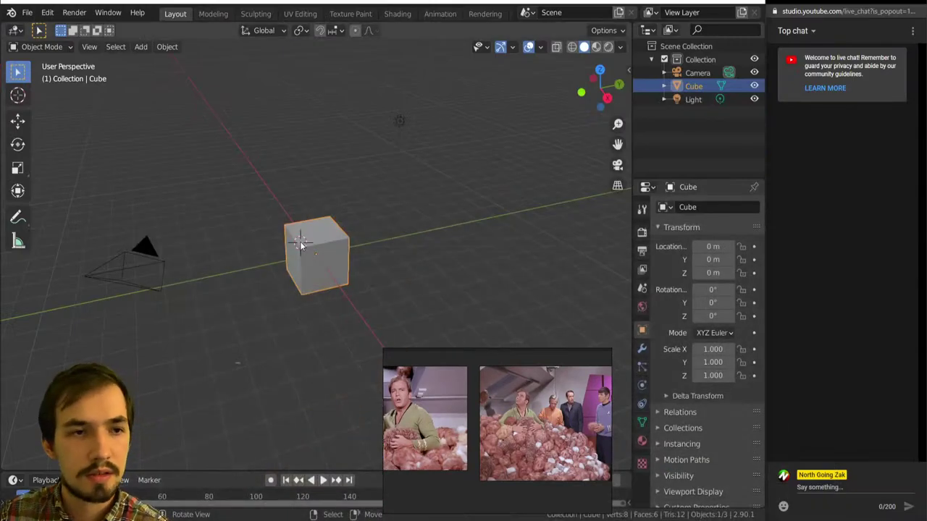
{"action": "middle_click_drag", "start_coordinate": [336, 252], "coordinate": [348, 245]}
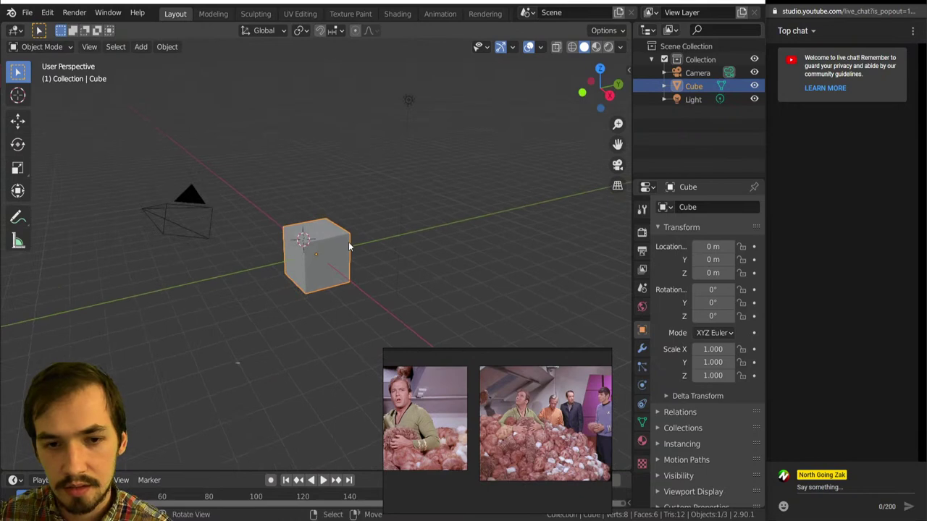
{"action": "key", "text": "a"}
{"action": "key", "text": "Delete"}
{"action": "key", "text": "shift+a"}
{"action": "key", "text": "m"}
{"action": "key", "text": "p"}
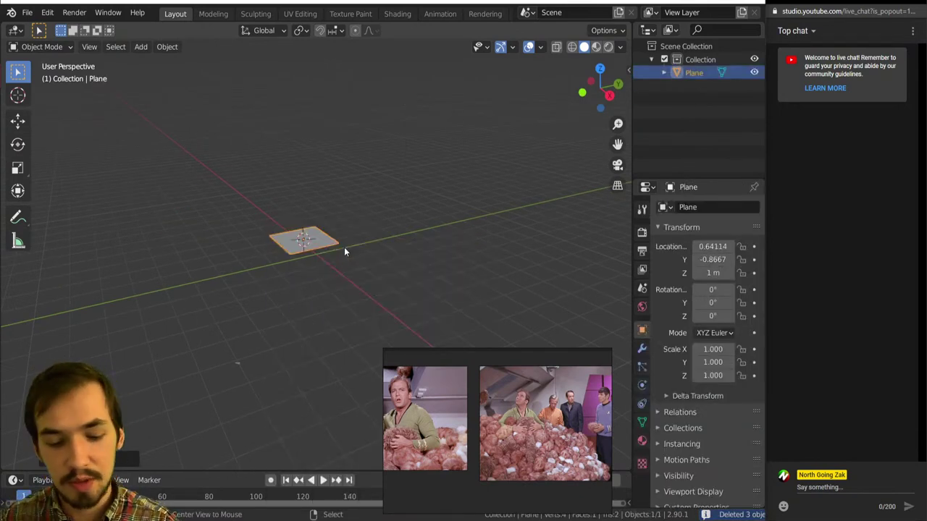
- Clear the new plane's location so it sits at the world origin
{"action": "key", "text": "alt+g"}
{"action": "scroll", "coordinate": [289, 238], "scroll_direction": "up", "scroll_amount": 6}
{"action": "middle_click_drag", "start_coordinate": [287, 239], "coordinate": [274, 299]}
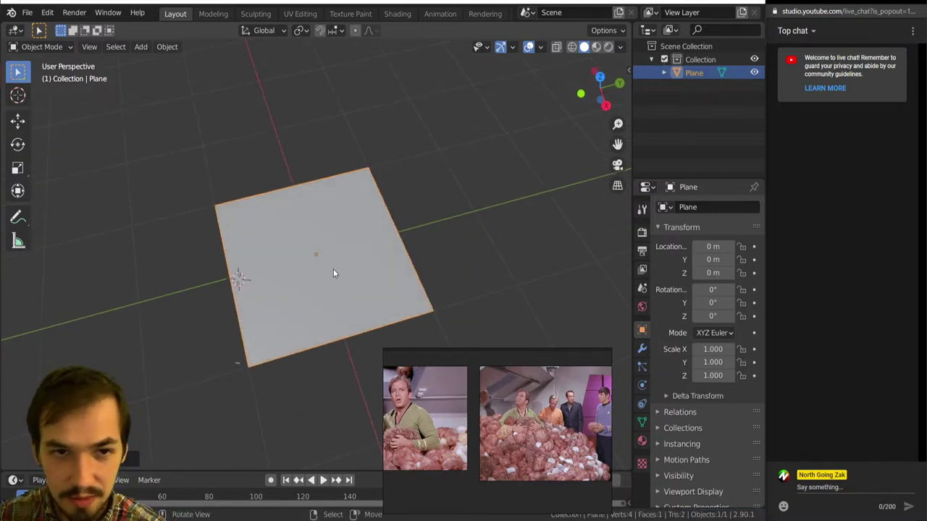
{"action": "middle_click_drag", "start_coordinate": [333, 269], "coordinate": [323, 262]}
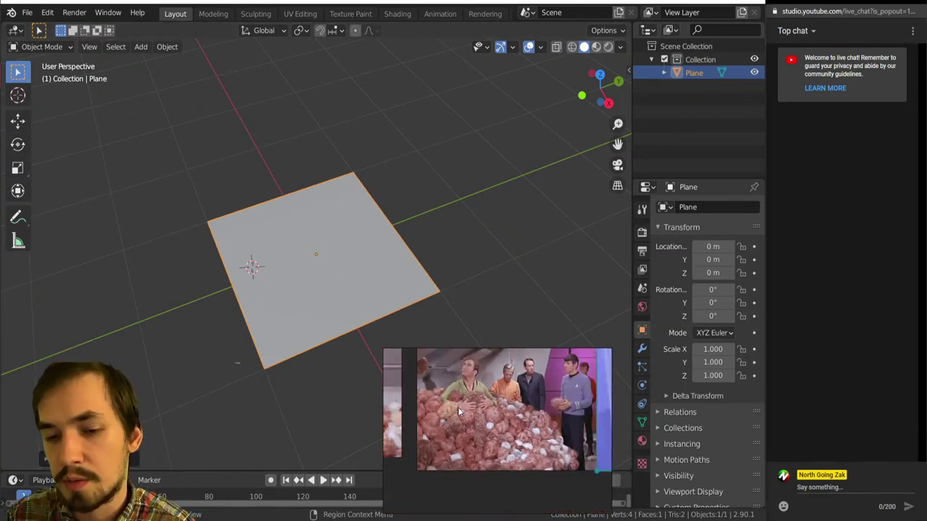
{"action": "middle_click_drag", "start_coordinate": [251, 243], "coordinate": [254, 234]}
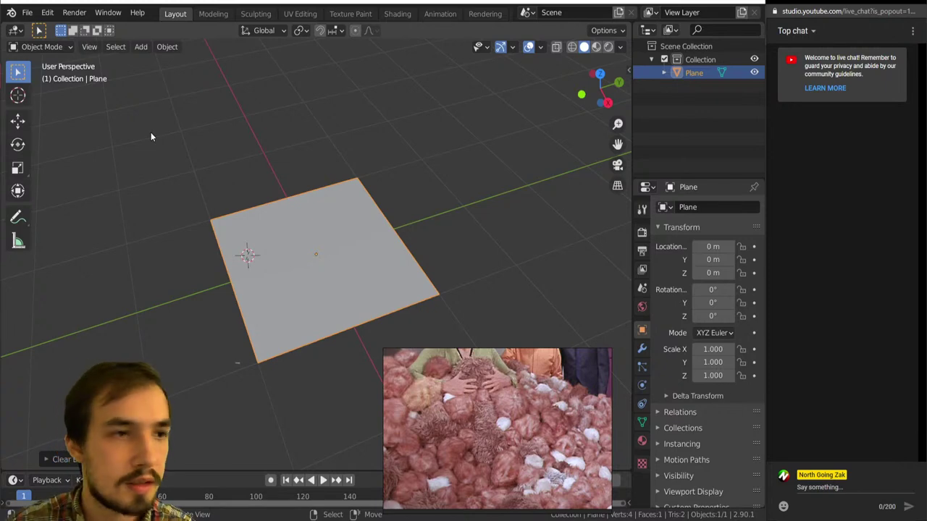
- Search the add-ons in the preferences for "node" to check whether Node Wrangler is enabled
{"action": "left_click", "coordinate": [47, 13]}
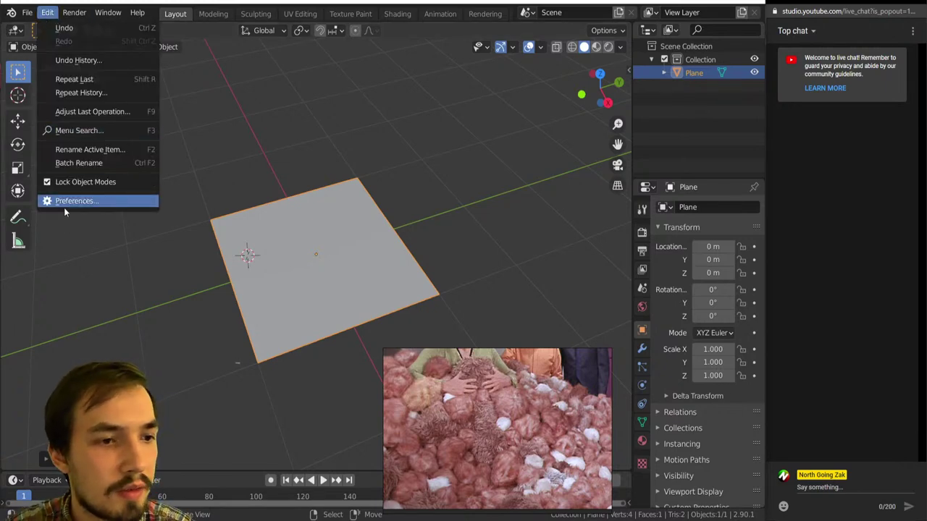
{"action": "left_click", "coordinate": [62, 203]}
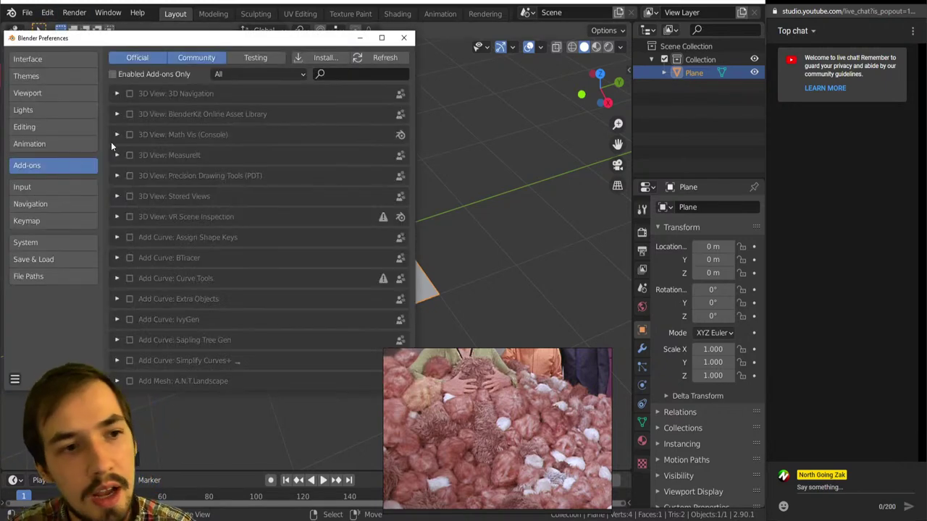
{"action": "left_click", "coordinate": [323, 75]}
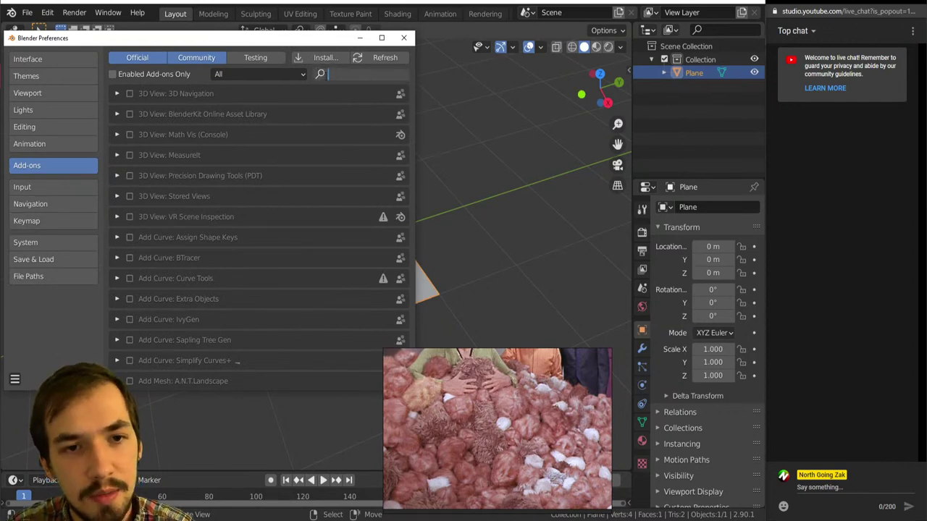
{"action": "type", "text": "node"}
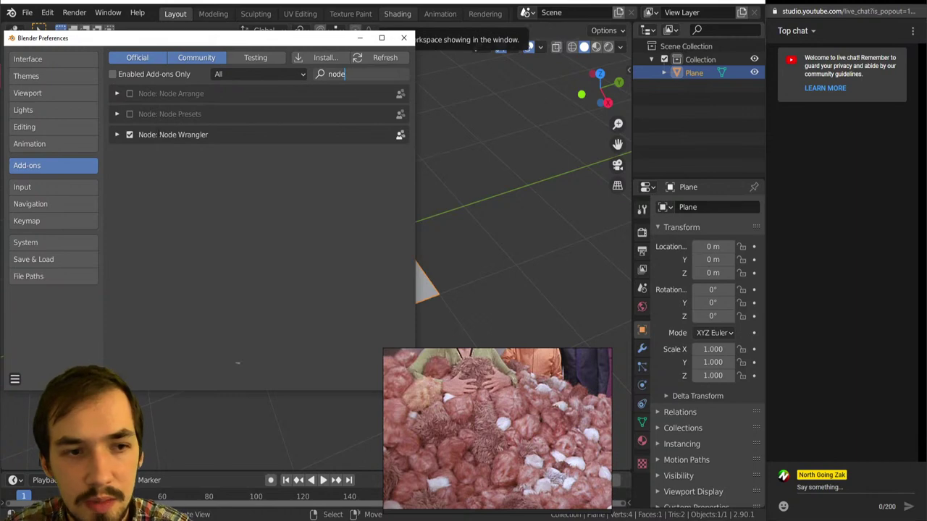
{"action": "left_click", "coordinate": [403, 37]}
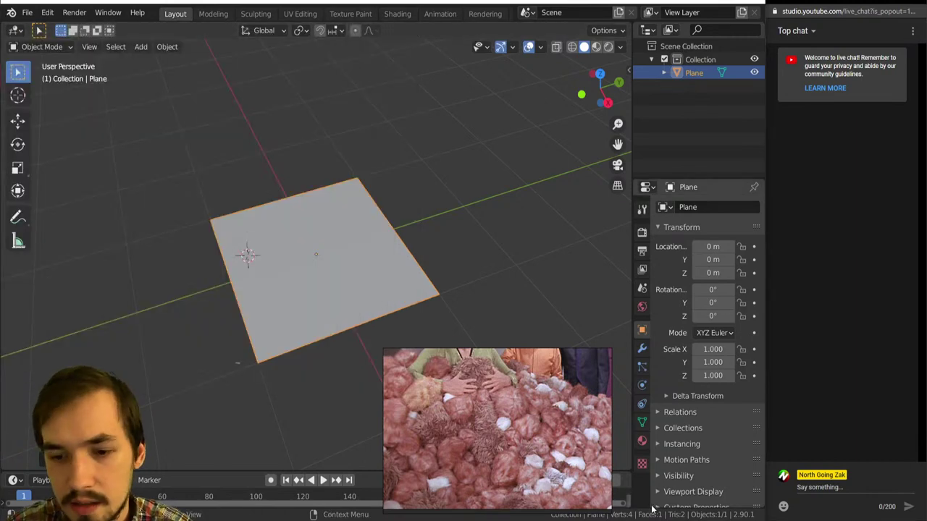
- Reposition the floating reference image clear of the timeline and set the scene's render engine to Cycles
{"action": "left_click_drag", "start_coordinate": [522, 474], "coordinate": [536, 429]}
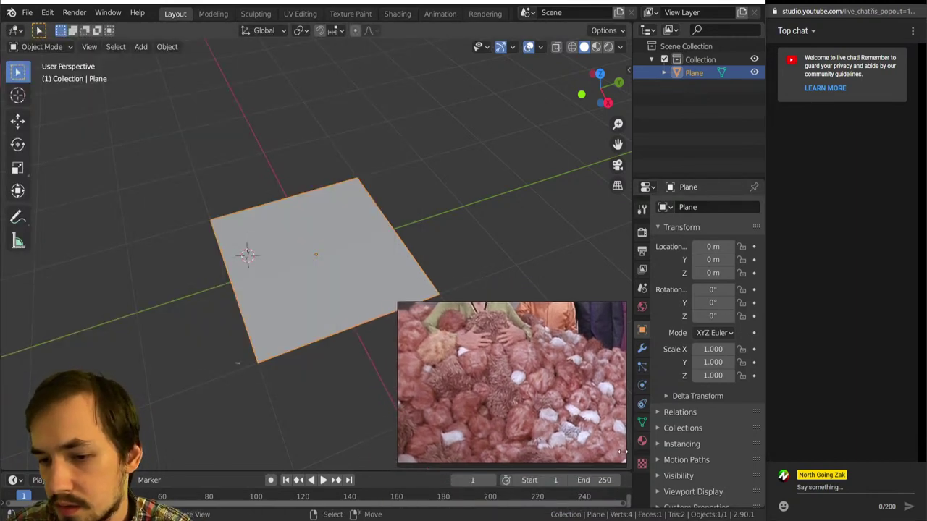
{"action": "left_click", "coordinate": [642, 441]}
{"action": "left_click", "coordinate": [642, 385]}
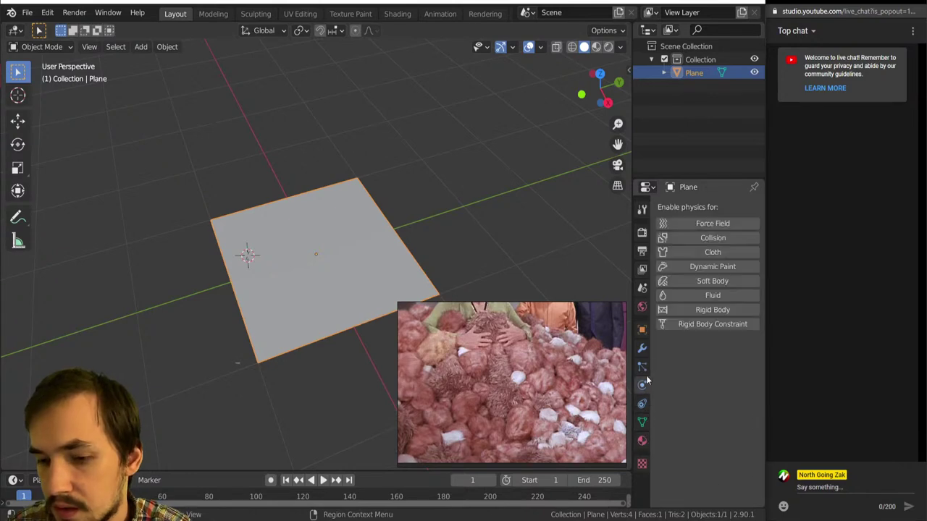
{"action": "left_click", "coordinate": [642, 350]}
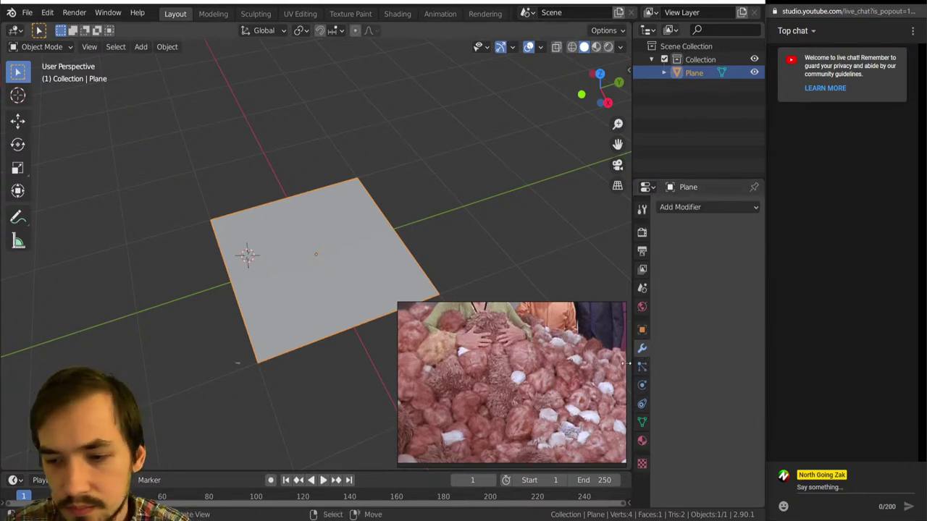
{"action": "left_click", "coordinate": [642, 232]}
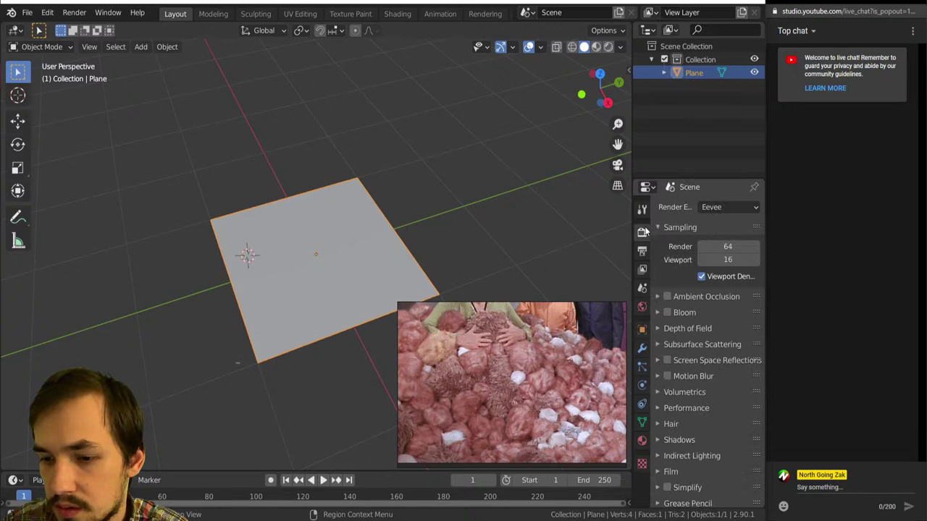
{"action": "left_click", "coordinate": [722, 207]}
{"action": "left_click", "coordinate": [706, 251]}
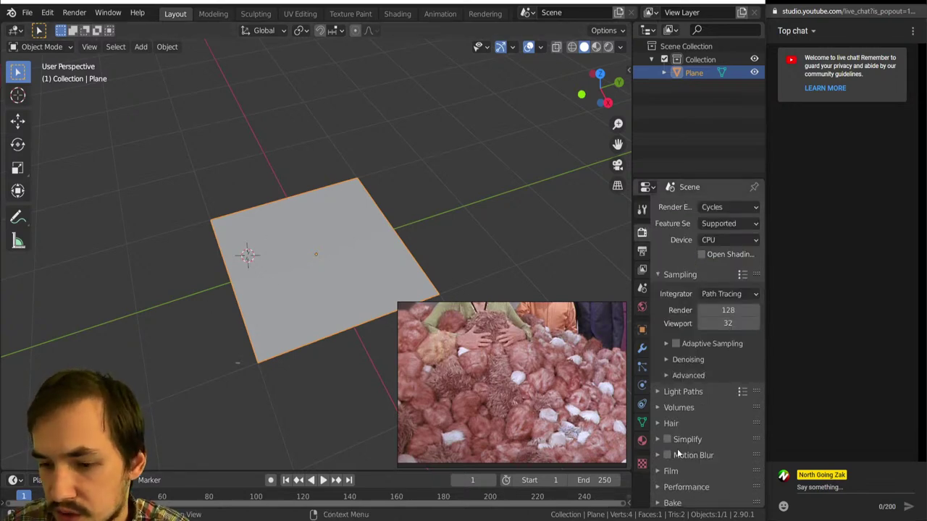
- Create a new material on the plane
{"action": "left_click", "coordinate": [642, 423]}
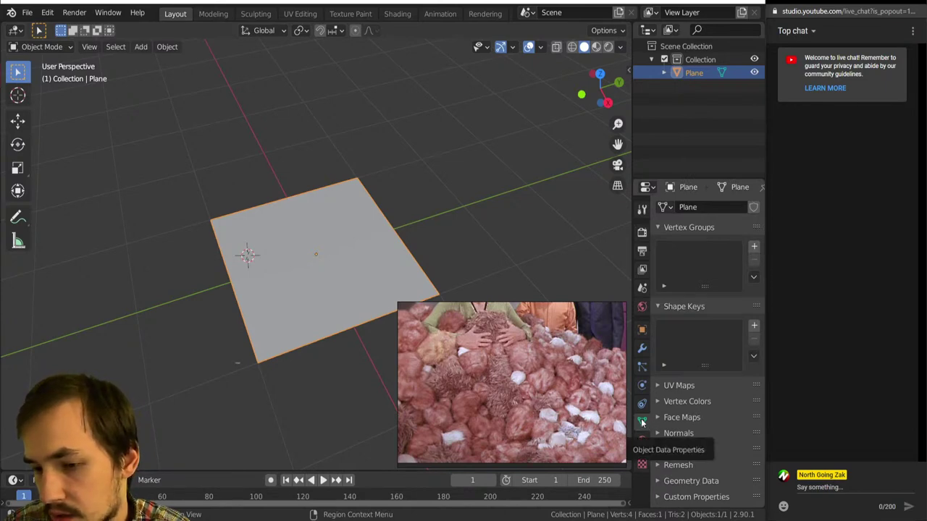
{"action": "left_click", "coordinate": [642, 441]}
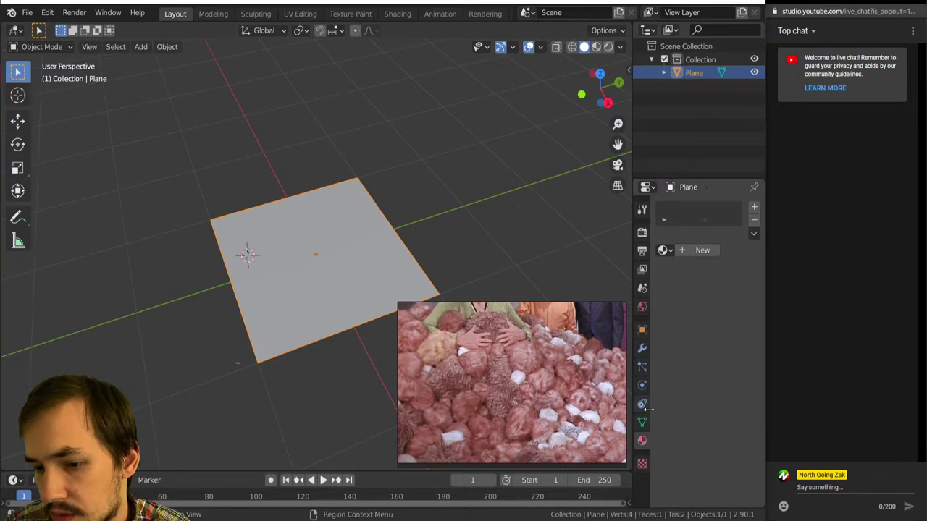
{"action": "left_click", "coordinate": [702, 251]}
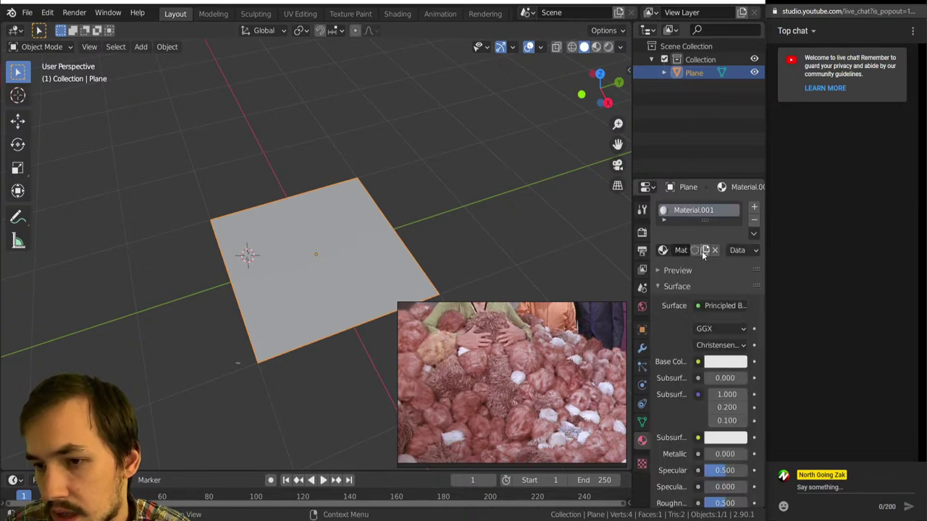
- In the material's surface settings, switch the displacement method to a true Displacement option instead of Bump Only
{"action": "left_click", "coordinate": [675, 287]}
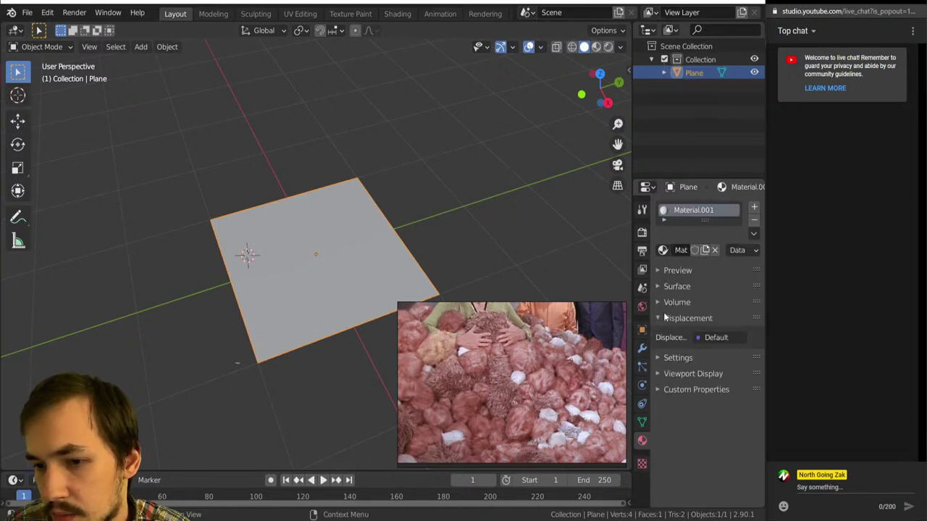
{"action": "left_click", "coordinate": [673, 353]}
{"action": "scroll", "coordinate": [691, 373], "scroll_direction": "down", "scroll_amount": 1}
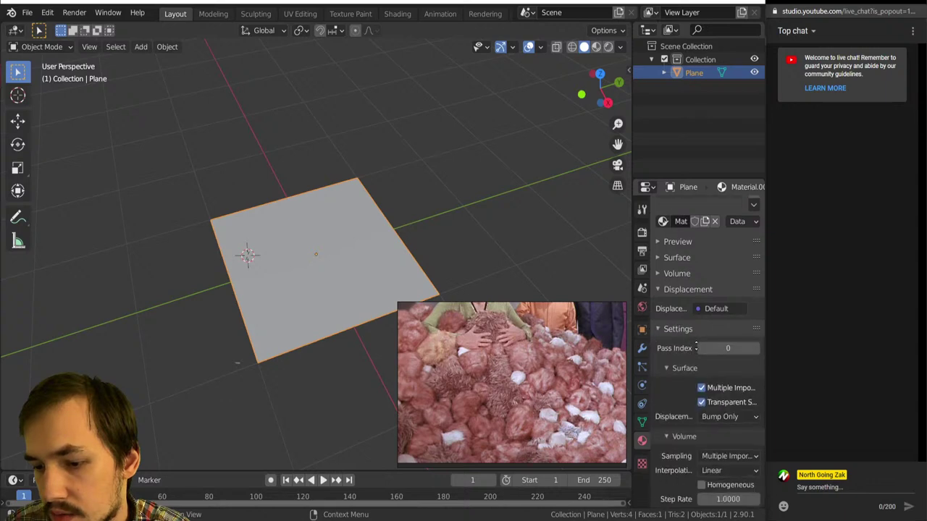
{"action": "left_click", "coordinate": [714, 415]}
{"action": "left_click", "coordinate": [704, 443]}
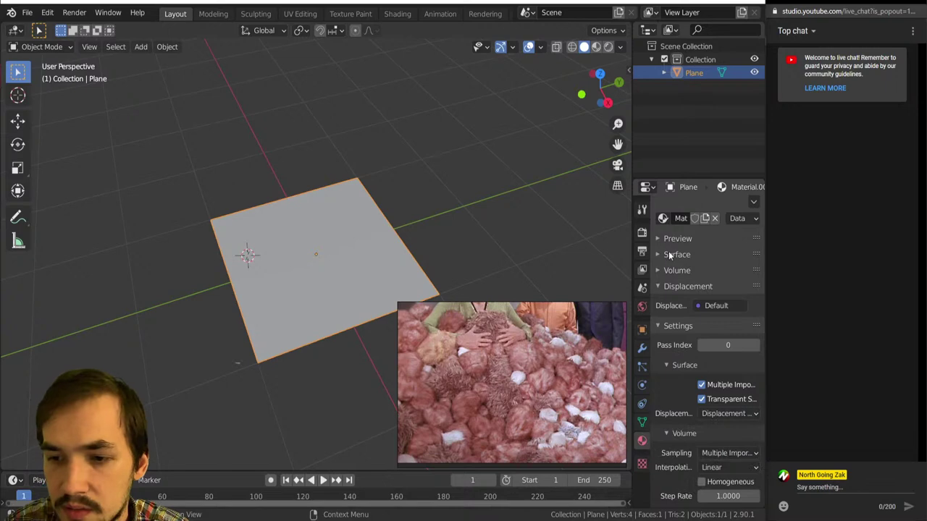
{"action": "scroll", "coordinate": [700, 320], "scroll_direction": "up", "scroll_amount": 1}
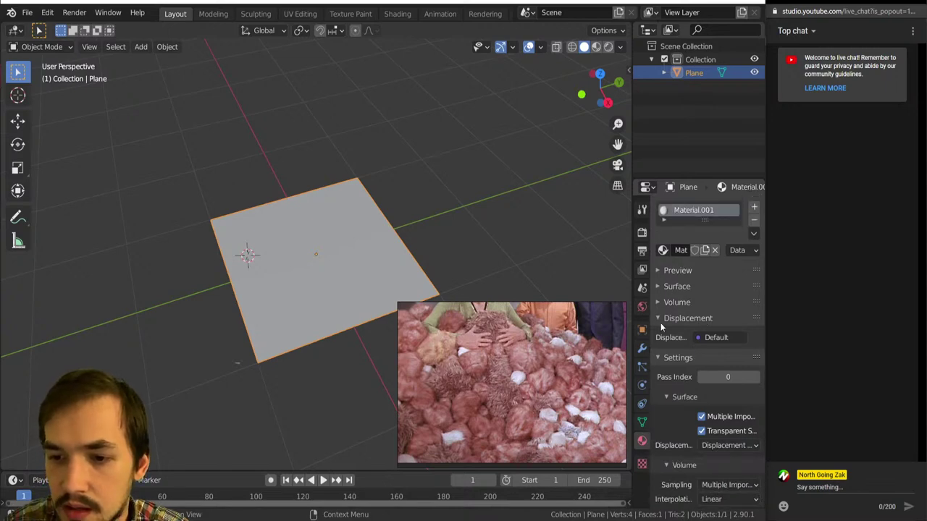
{"action": "left_click", "coordinate": [661, 322]}
{"action": "left_click", "coordinate": [655, 339]}
- Switch the 3D viewport to rendered shading
{"action": "middle_click_drag", "start_coordinate": [291, 263], "coordinate": [345, 270]}
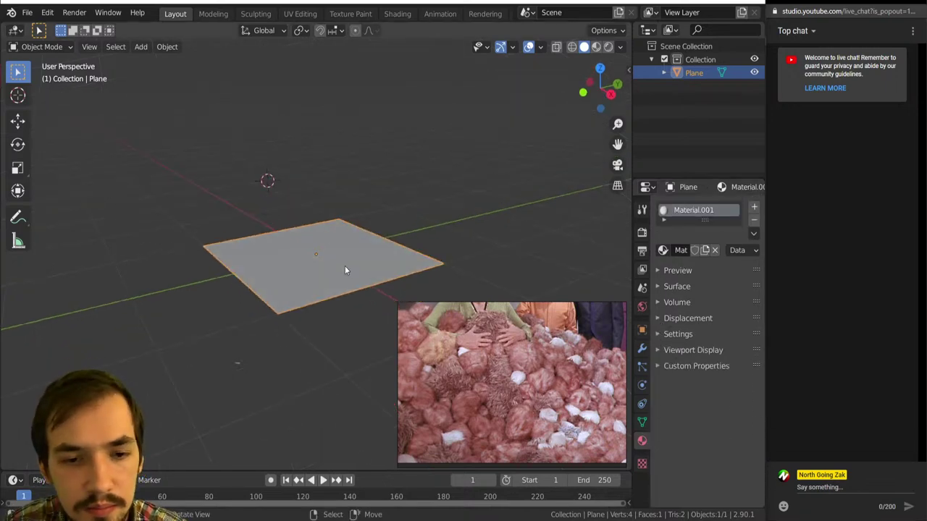
{"action": "key", "text": "z"}
{"action": "left_click", "coordinate": [352, 140]}
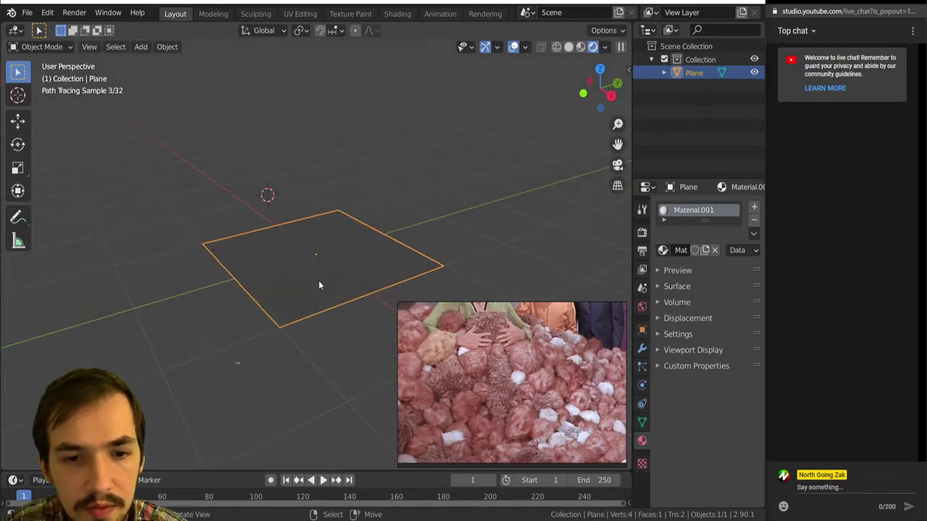
- Subdivide the whole plane five times in Edit Mode and return to Object Mode
{"action": "key", "text": "ctrl+Tab"}
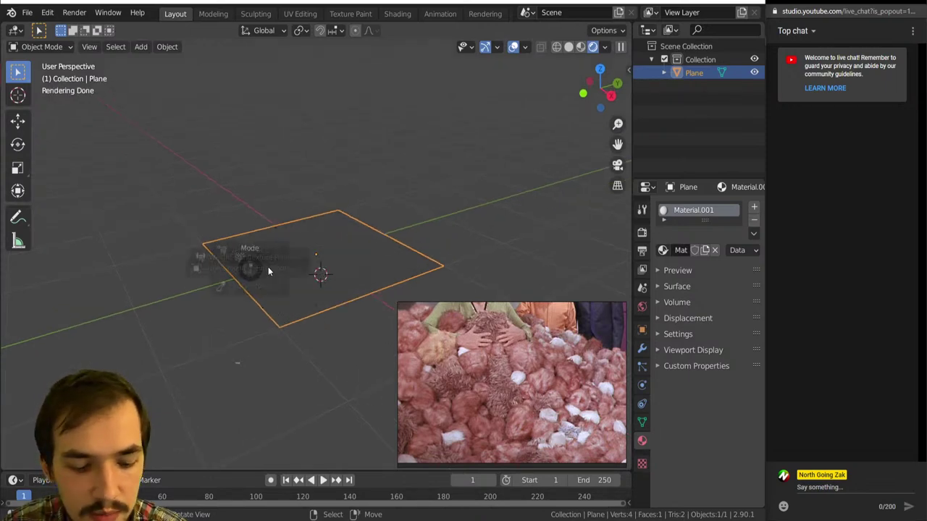
{"action": "left_click", "coordinate": [323, 281]}
{"action": "key", "text": "w"}
{"action": "left_click", "coordinate": [353, 201]}
{"action": "key", "text": "w"}
{"action": "left_click", "coordinate": [352, 201]}
{"action": "key", "text": "w"}
{"action": "left_click", "coordinate": [353, 201]}
{"action": "key", "text": "w"}
{"action": "left_click", "coordinate": [353, 201]}
{"action": "key", "text": "w"}
{"action": "left_click", "coordinate": [354, 201]}
{"action": "key", "text": "w"}
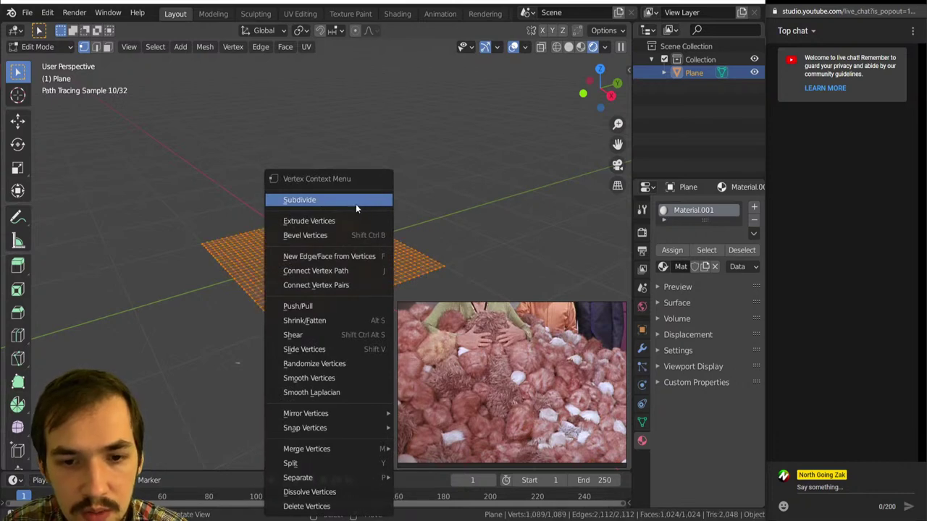
{"action": "key", "text": "ctrl+Tab"}
{"action": "left_click", "coordinate": [215, 264]}
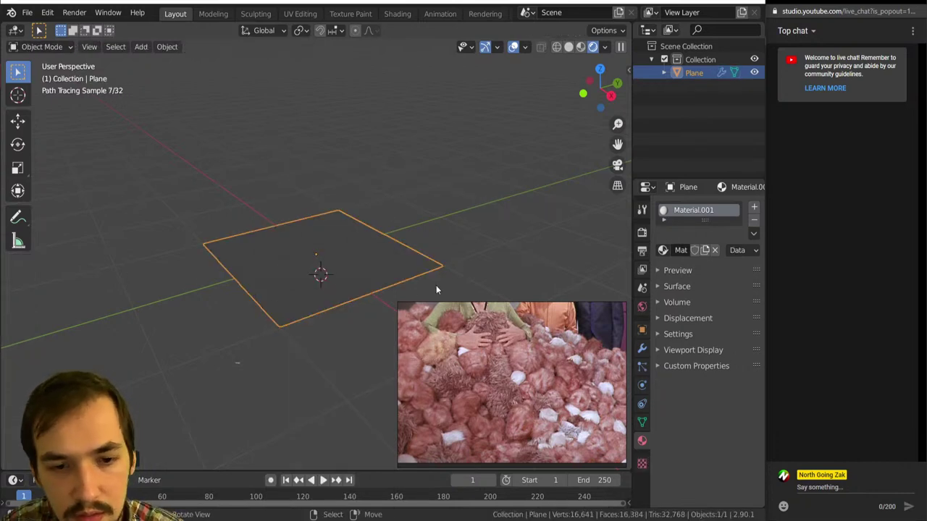
- Give the plane a Subdivision Surface modifier with 2 levels and set its type to Simple
{"action": "left_click", "coordinate": [642, 349]}
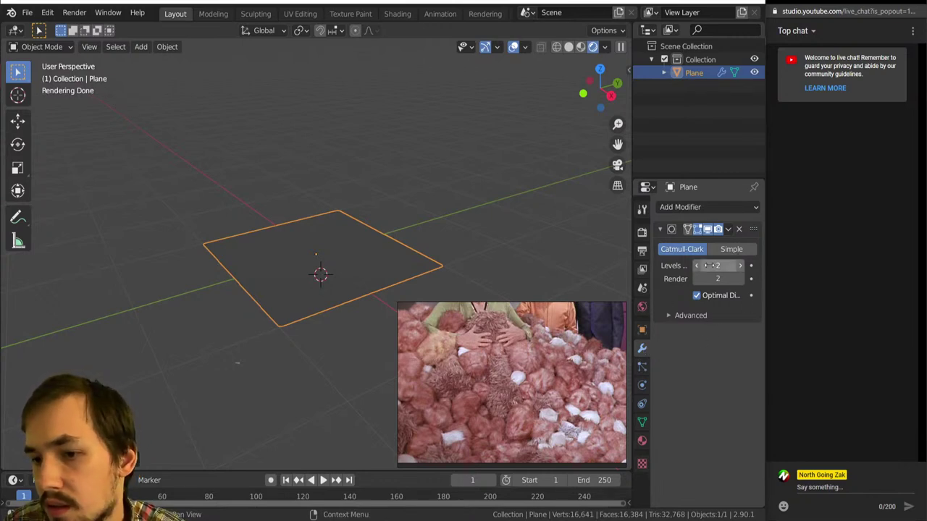
{"action": "left_click", "coordinate": [725, 248]}
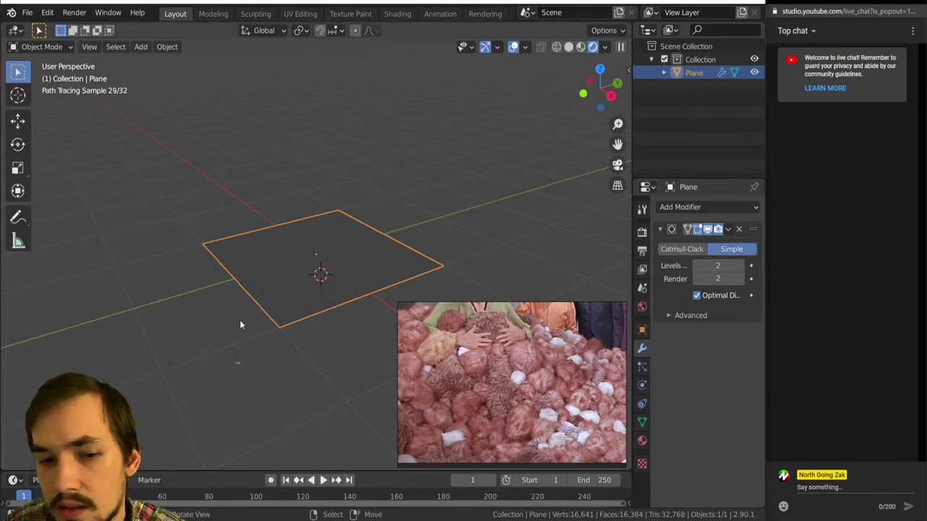
{"action": "middle_click_drag", "start_coordinate": [262, 321], "coordinate": [290, 375]}
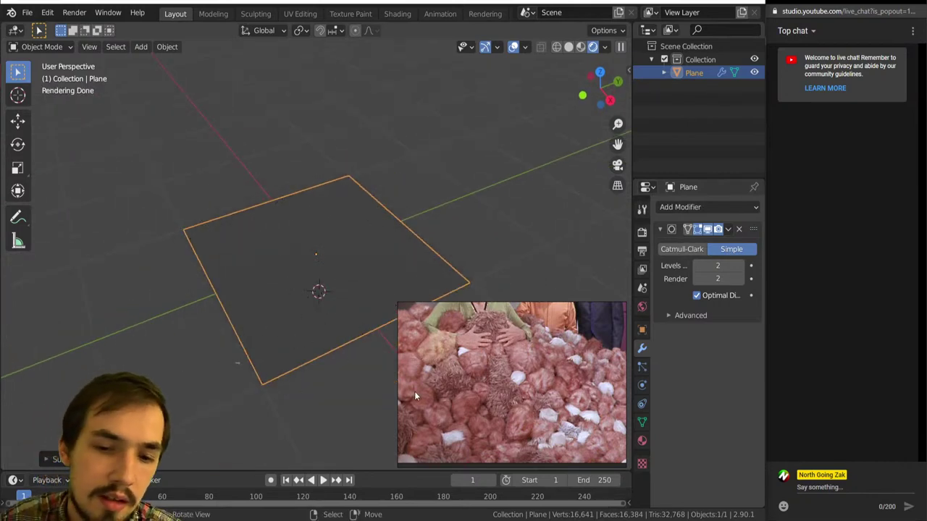
{"action": "middle_click_drag", "start_coordinate": [291, 433], "coordinate": [280, 430]}
- Remove the timeline area and split the 3D viewport side by side, with a Shader Editor in the new area
{"action": "left_click_drag", "start_coordinate": [599, 434], "coordinate": [234, 411]}
{"action": "left_click_drag", "start_coordinate": [630, 465], "coordinate": [620, 500]}
{"action": "left_click_drag", "start_coordinate": [630, 27], "coordinate": [357, 46]}
{"action": "left_click", "coordinate": [374, 32]}
{"action": "left_click", "coordinate": [374, 101]}
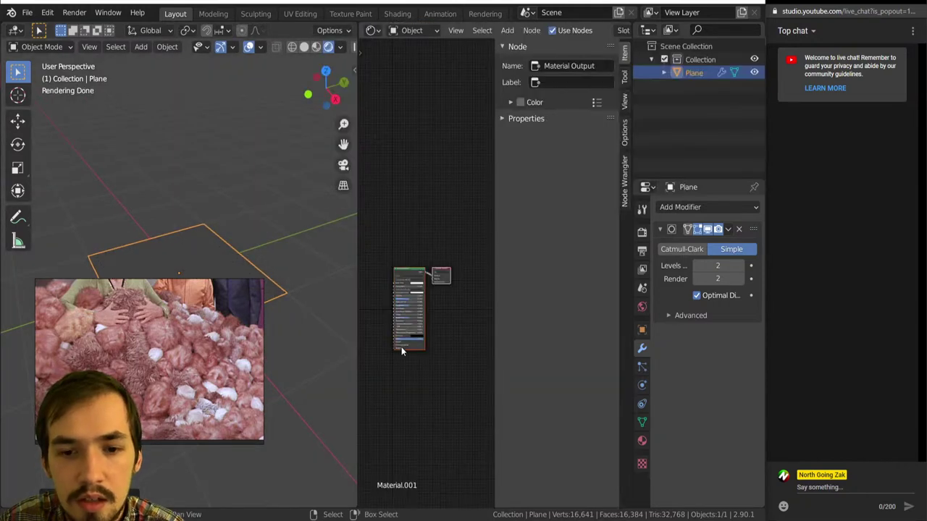
- Hide the Shader Editor's sidebar and frame the Principled BSDF and Material Output nodes
{"action": "scroll", "coordinate": [400, 345], "scroll_direction": "up", "scroll_amount": 5}
{"action": "middle_click_drag", "start_coordinate": [400, 346], "coordinate": [454, 349]}
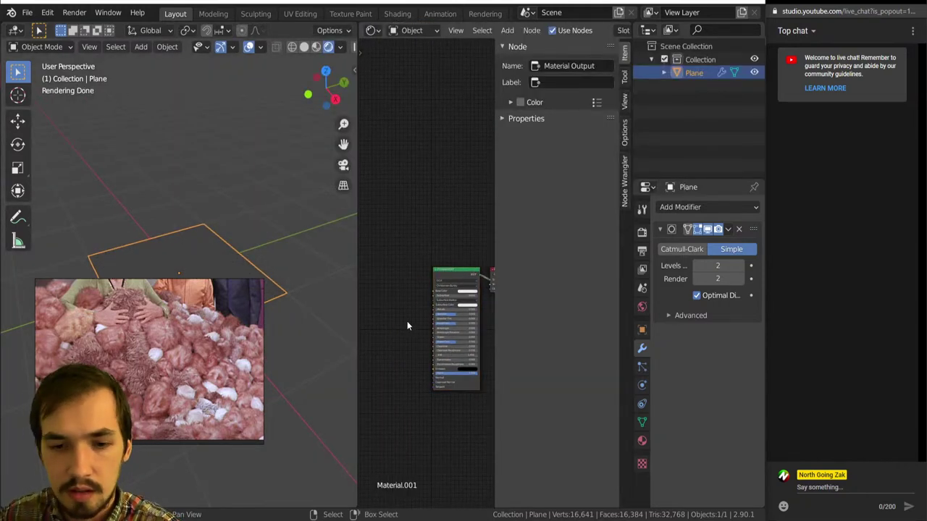
{"action": "key", "text": "n"}
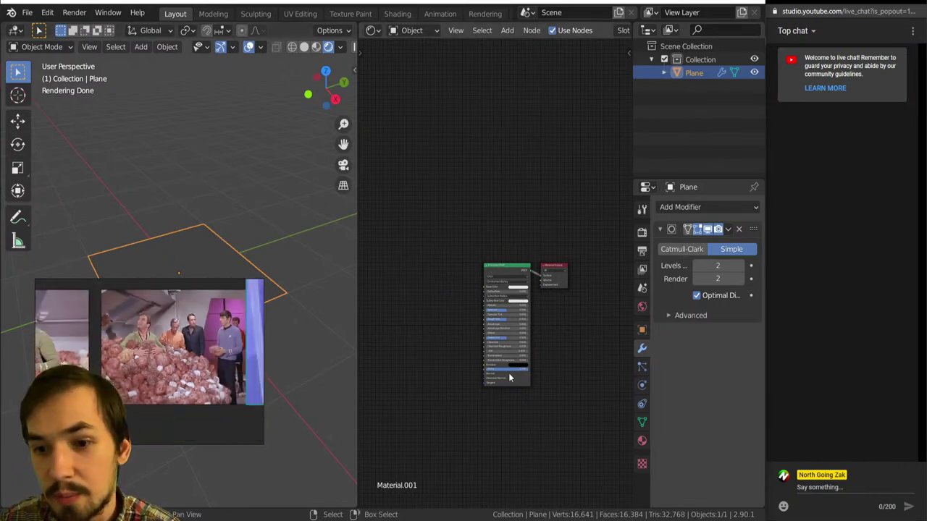
{"action": "scroll", "coordinate": [473, 338], "scroll_direction": "up", "scroll_amount": 2}
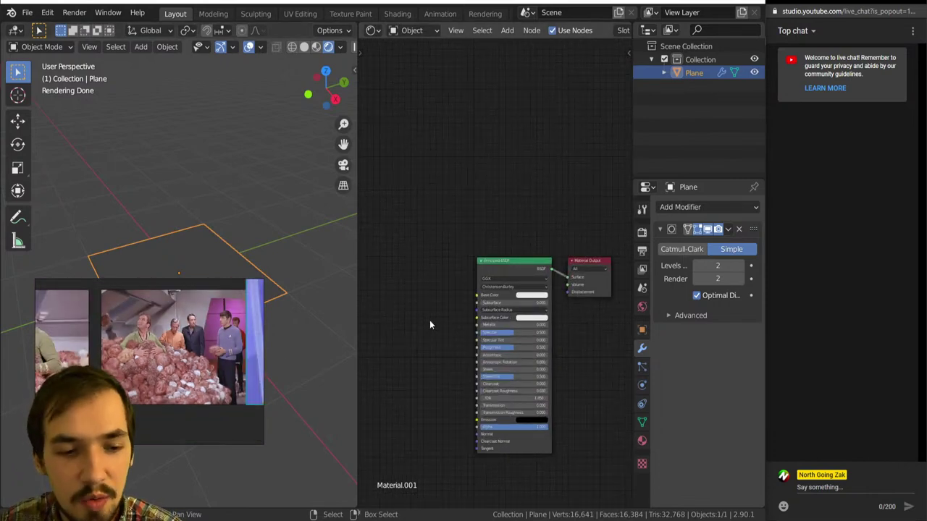
- Delete the Principled BSDF and add a Voronoi Texture node in front of the Material Output
{"action": "scroll", "coordinate": [427, 312], "scroll_direction": "down", "scroll_amount": 1}
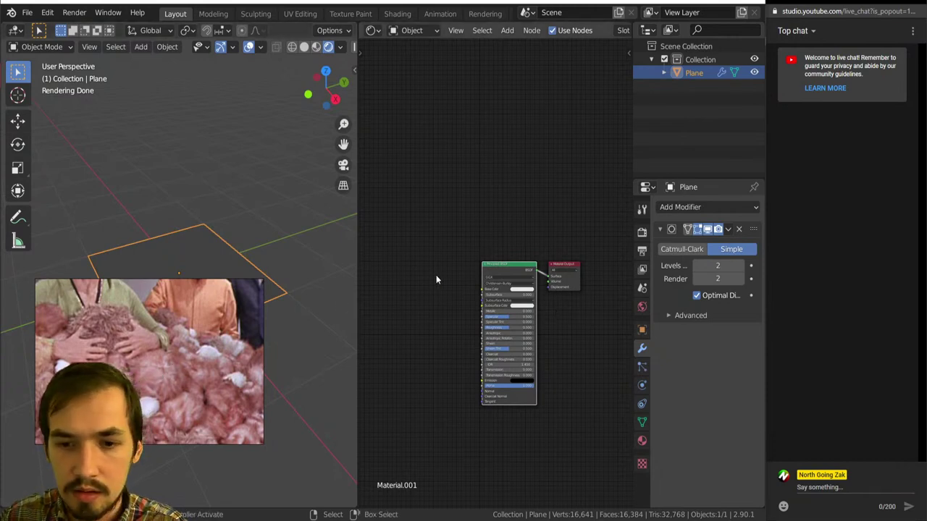
{"action": "key", "text": "x"}
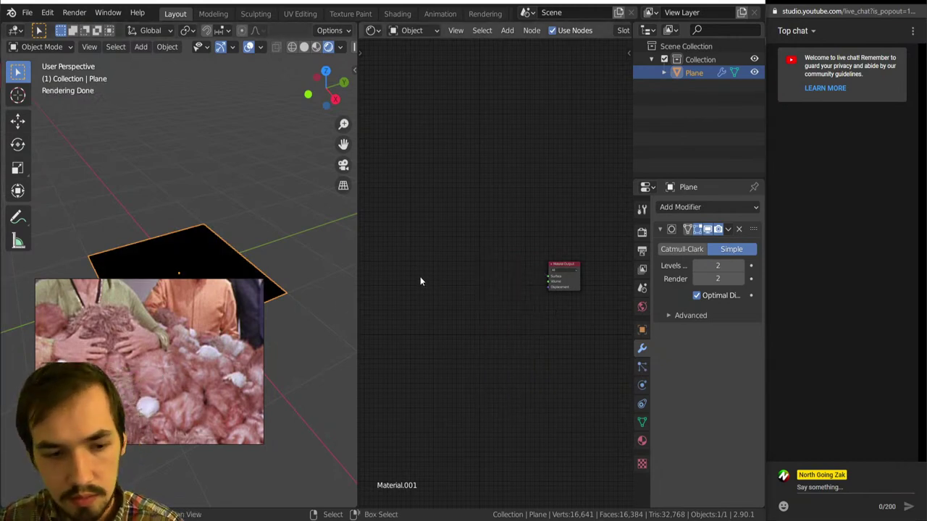
{"action": "key", "text": "shift+a"}
{"action": "key", "text": "t"}
{"action": "key", "text": "v"}
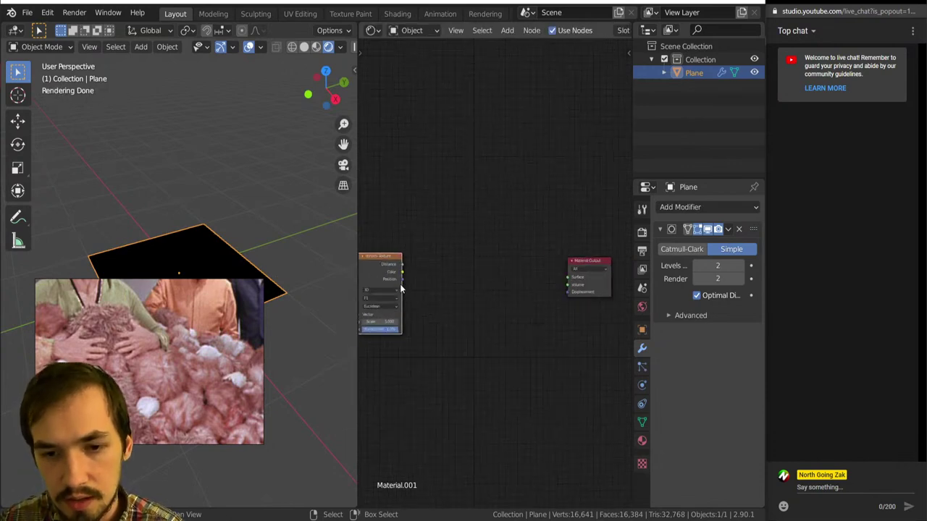
{"action": "left_click", "coordinate": [470, 318]}
- Preview the Voronoi Texture's outputs on the plane one after another, ending with Position
{"action": "scroll", "coordinate": [463, 323], "scroll_direction": "up", "scroll_amount": 4}
{"action": "left_click", "coordinate": [406, 333], "text": "ctrl+shift"}
{"action": "left_click", "coordinate": [406, 332], "text": "ctrl+shift"}
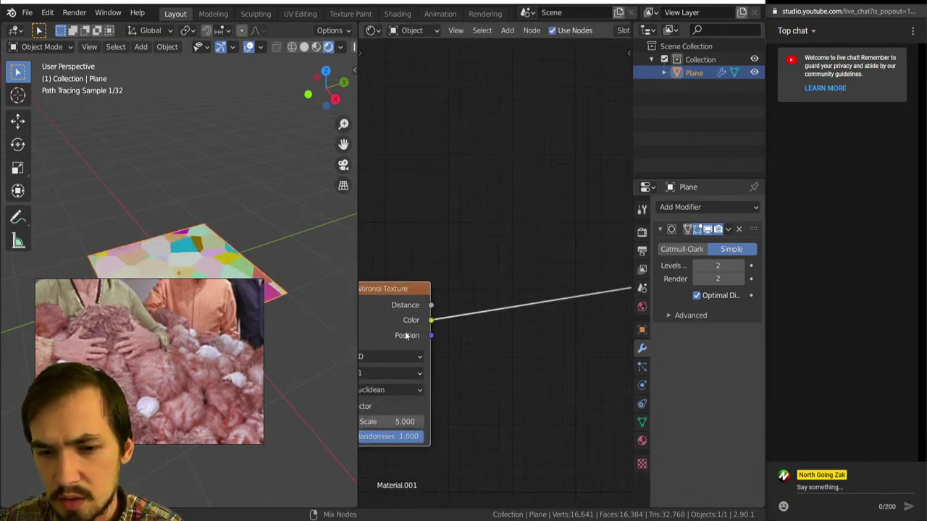
{"action": "left_click", "coordinate": [407, 330], "text": "ctrl+shift"}
{"action": "left_click", "coordinate": [407, 330], "text": "ctrl+shift"}
{"action": "left_click", "coordinate": [407, 330], "text": "ctrl+shift"}
{"action": "left_click", "coordinate": [407, 330], "text": "ctrl+shift"}
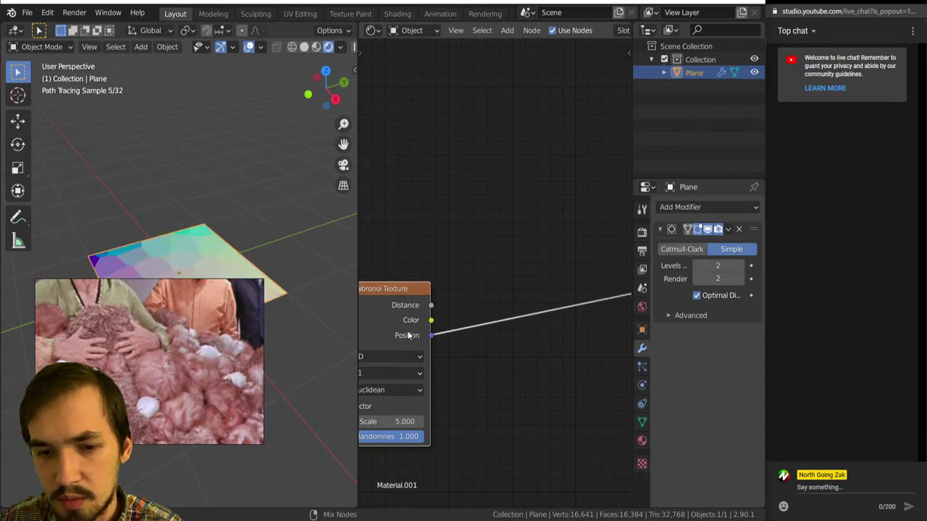
- Insert a Vector Math node using the Add operation after the Voronoi Texture's Position output
{"action": "key", "text": "shift+a"}
{"action": "mouse_move", "coordinate": [492, 370]}
{"action": "left_click", "coordinate": [547, 354]}
{"action": "left_click", "coordinate": [483, 240]}
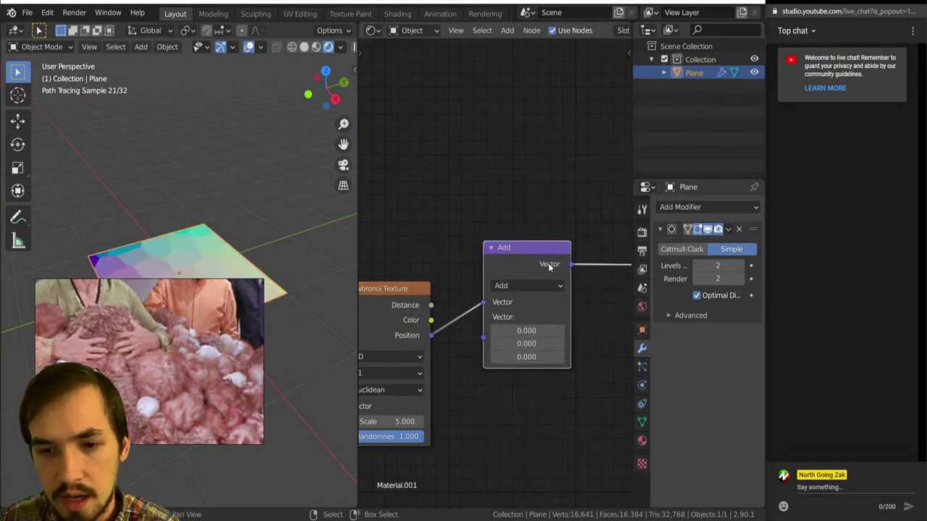
{"action": "scroll", "coordinate": [544, 266], "scroll_direction": "down", "scroll_amount": 1}
{"action": "scroll", "coordinate": [544, 270], "scroll_direction": "down", "scroll_amount": 3}
{"action": "middle_click_drag", "start_coordinate": [250, 309], "coordinate": [283, 171]}
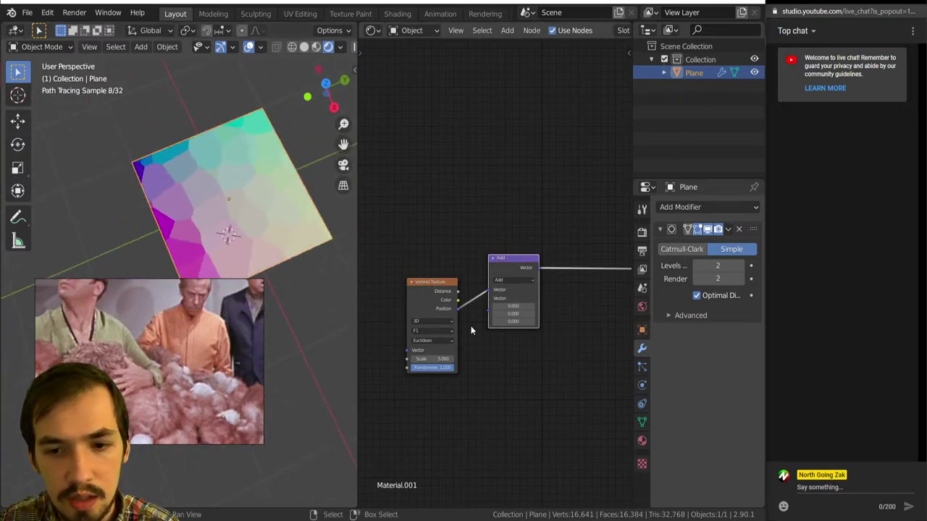
- Add a Texture Coordinate node in front of the Voronoi Texture
{"action": "scroll", "coordinate": [481, 247], "scroll_direction": "down", "scroll_amount": 2}
{"action": "key", "text": "shift+a"}
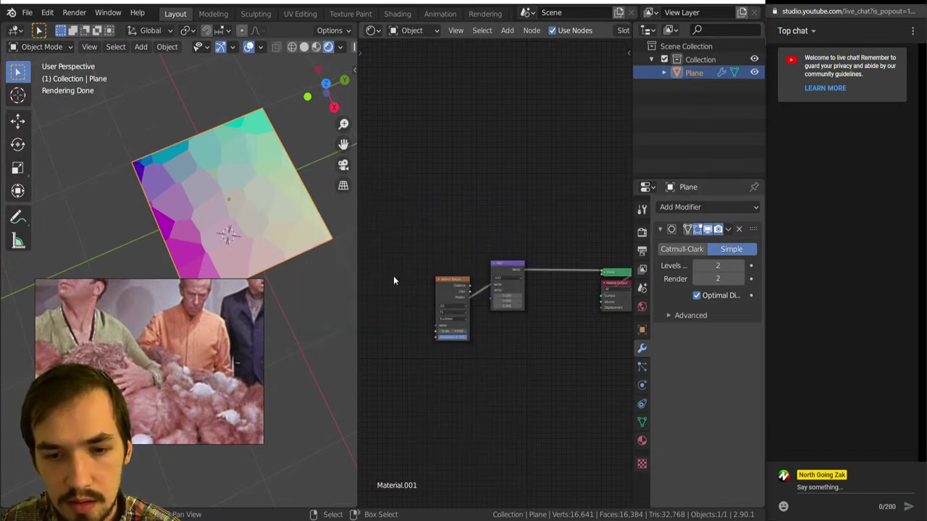
{"action": "key", "text": "shift+a"}
{"action": "key", "text": "i"}
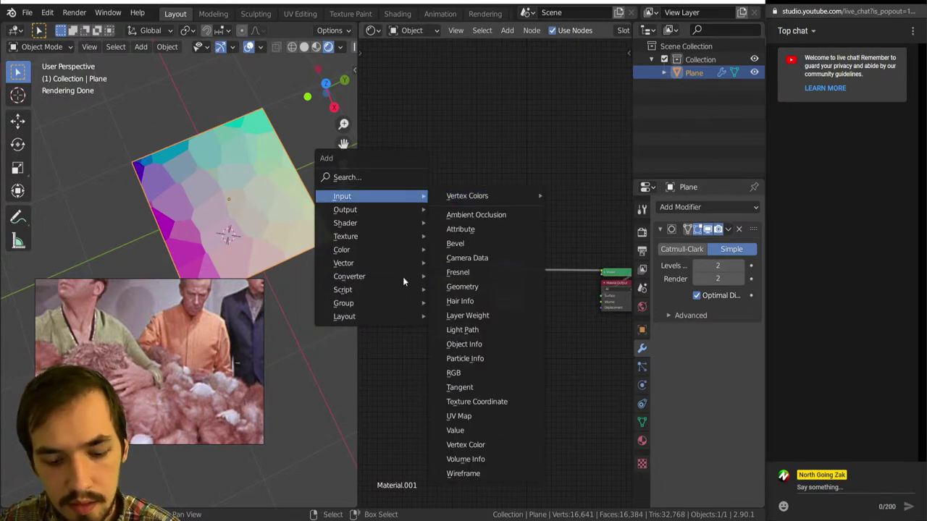
{"action": "key", "text": "i"}
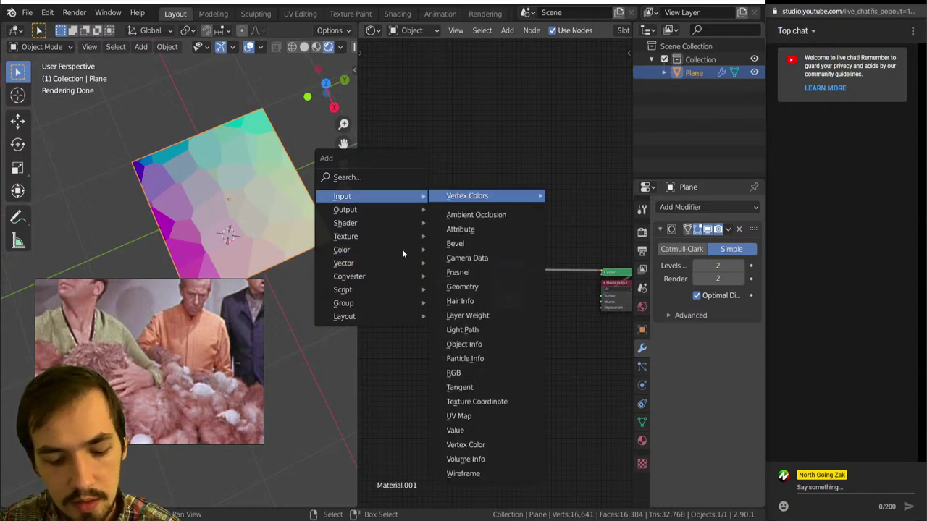
{"action": "key", "text": "x"}
{"action": "left_click", "coordinate": [375, 240]}
{"action": "scroll", "coordinate": [409, 257], "scroll_direction": "up", "scroll_amount": 6}
{"action": "middle_click_drag", "start_coordinate": [476, 265], "coordinate": [525, 255]}
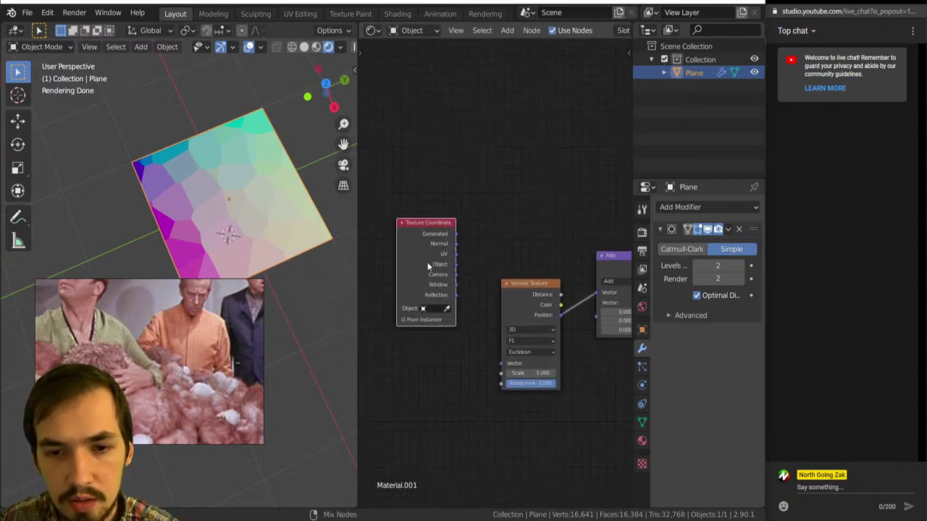
- Preview the Texture Coordinate node's Object and Generated outputs on the plane
{"action": "left_click", "coordinate": [427, 263], "text": "ctrl+shift"}
{"action": "left_click", "coordinate": [430, 262], "text": "ctrl+shift"}
{"action": "left_click", "coordinate": [430, 262], "text": "ctrl+shift"}
{"action": "left_click", "coordinate": [430, 261], "text": "ctrl+shift"}
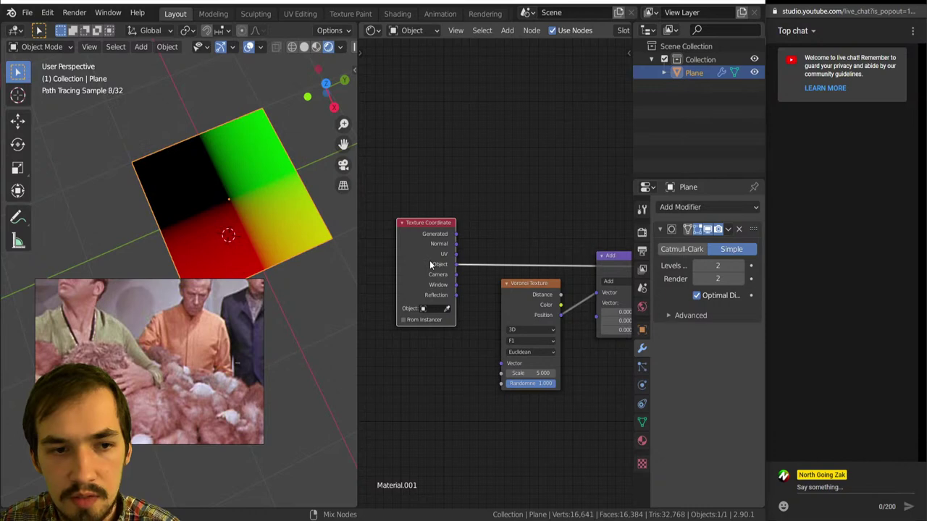
{"action": "key", "text": "shift+f"}
{"action": "key", "text": "shift+f"}
{"action": "key", "text": "shift+f"}
{"action": "key", "text": "shift+f"}
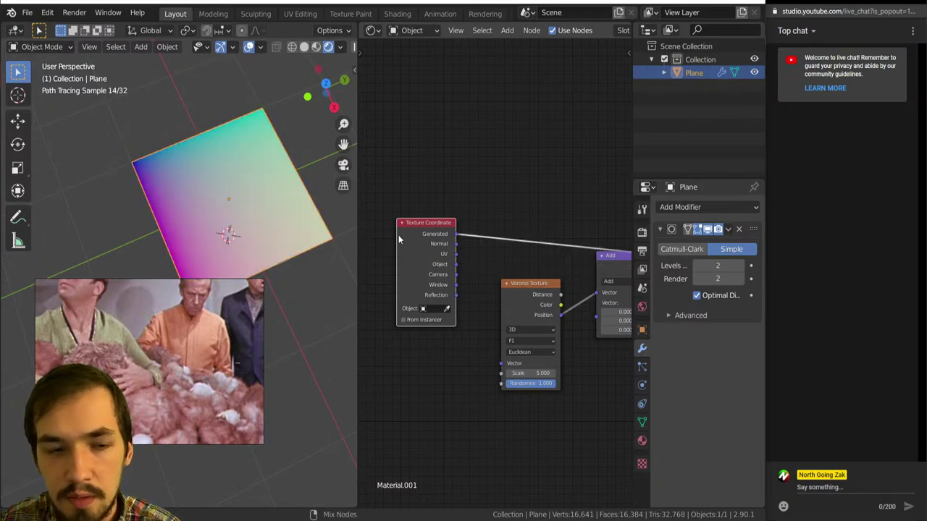
{"action": "middle_click_drag", "start_coordinate": [320, 262], "coordinate": [286, 190]}
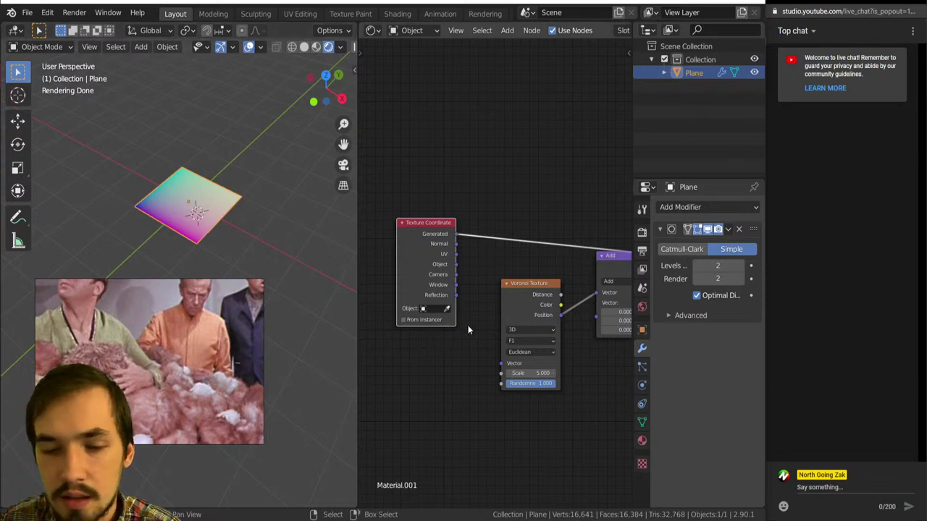
- Connect the Object coordinates to the Voronoi Texture's Vector input and preview its Distance output
{"action": "middle_click_drag", "start_coordinate": [451, 259], "coordinate": [437, 262]}
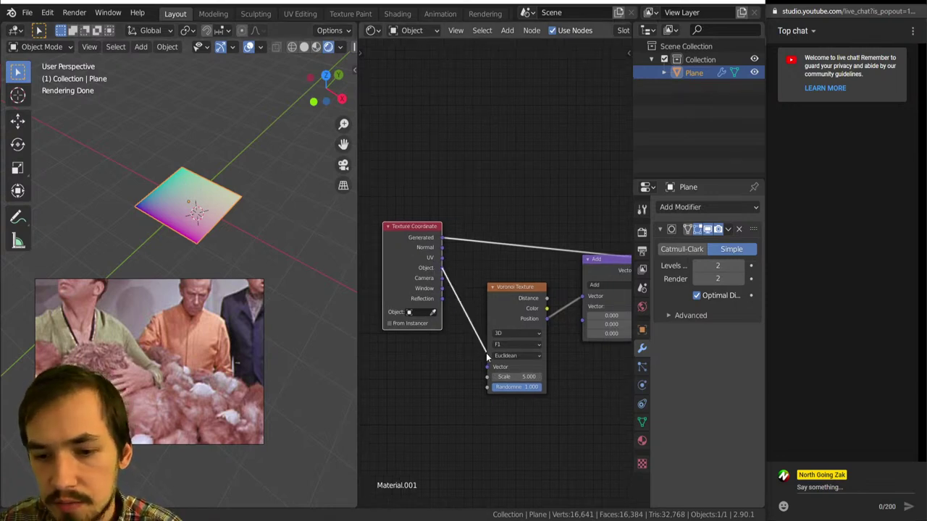
{"action": "left_click_drag", "start_coordinate": [489, 363], "coordinate": [488, 365]}
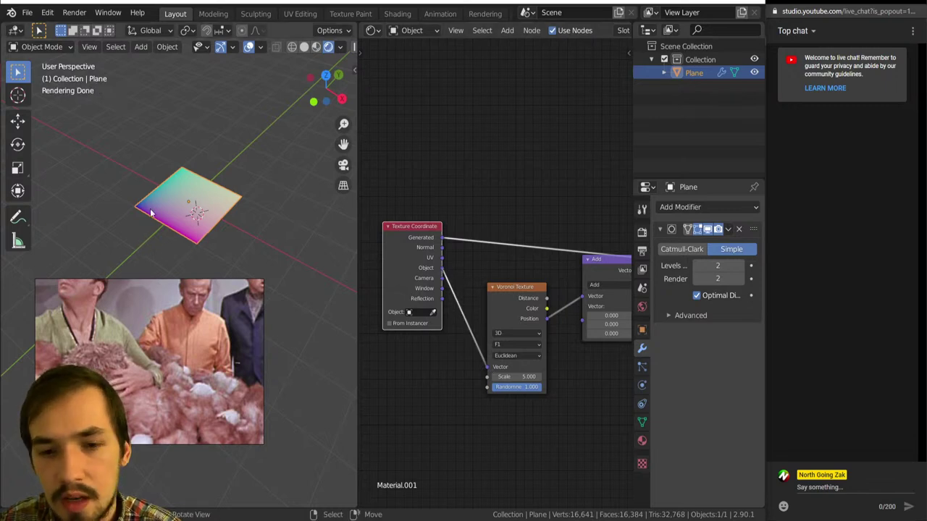
{"action": "middle_click_drag", "start_coordinate": [483, 285], "coordinate": [396, 289]}
{"action": "middle_click_drag", "start_coordinate": [104, 212], "coordinate": [105, 199]}
{"action": "left_click", "coordinate": [437, 315], "text": "ctrl+shift"}
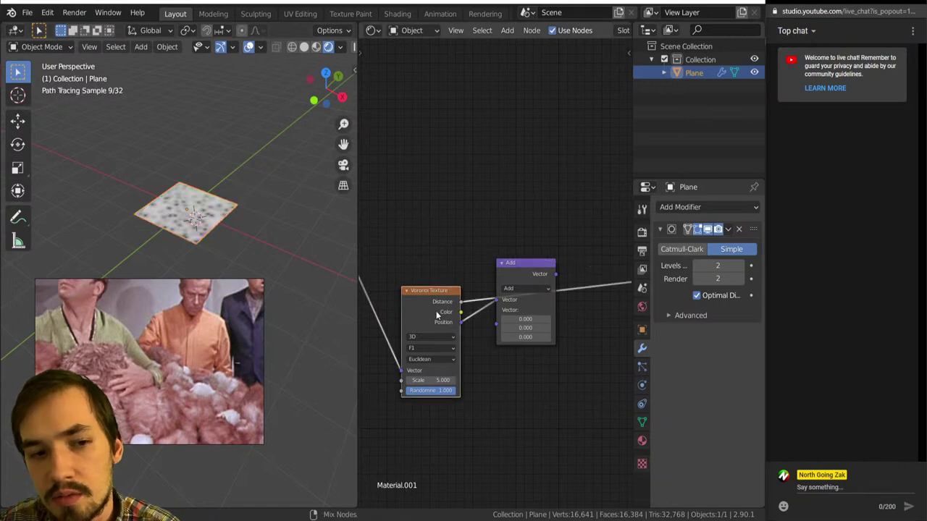
- Preview the Vector Math node on the plane and set its operation to Subtract
{"action": "left_click", "coordinate": [528, 264], "text": "ctrl+shift"}
{"action": "mouse_move", "coordinate": [212, 265]}
{"action": "middle_mouse_down"}
{"action": "mouse_move", "coordinate": [199, 245]}
{"action": "mouse_move", "coordinate": [299, 264]}
{"action": "mouse_move", "coordinate": [216, 241]}
{"action": "mouse_move", "coordinate": [221, 185]}
{"action": "mouse_move", "coordinate": [207, 226]}
{"action": "middle_mouse_up"}
{"action": "scroll", "coordinate": [493, 320], "scroll_direction": "down", "scroll_amount": 2}
{"action": "middle_click_drag", "start_coordinate": [492, 322], "coordinate": [504, 334]}
{"action": "left_click", "coordinate": [533, 295]}
{"action": "left_click", "coordinate": [528, 303]}
- Connect the Object coordinates to the Subtract node's first vector input, with the Voronoi Position feeding the second
{"action": "left_click_drag", "start_coordinate": [406, 284], "coordinate": [503, 305]}
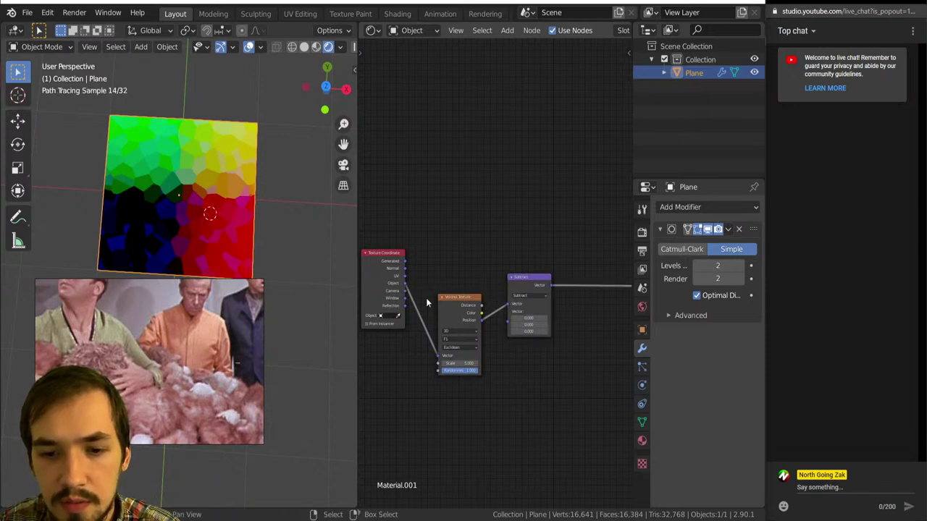
{"action": "left_click_drag", "start_coordinate": [405, 283], "coordinate": [511, 310]}
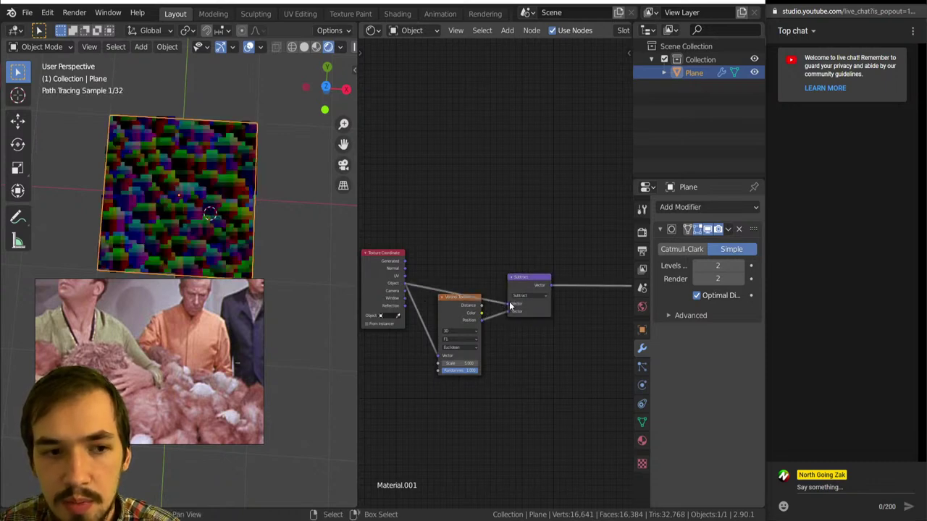
{"action": "scroll", "coordinate": [205, 239], "scroll_direction": "up", "scroll_amount": 5}
{"action": "middle_click_drag", "start_coordinate": [204, 238], "coordinate": [182, 212]}
{"action": "scroll", "coordinate": [181, 211], "scroll_direction": "up", "scroll_amount": 4}
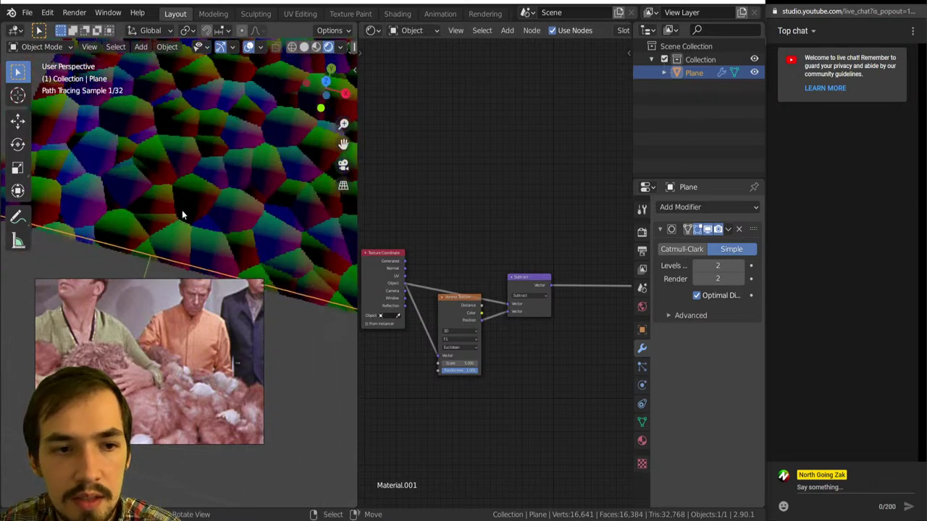
{"action": "scroll", "coordinate": [208, 191], "scroll_direction": "down", "scroll_amount": 3}
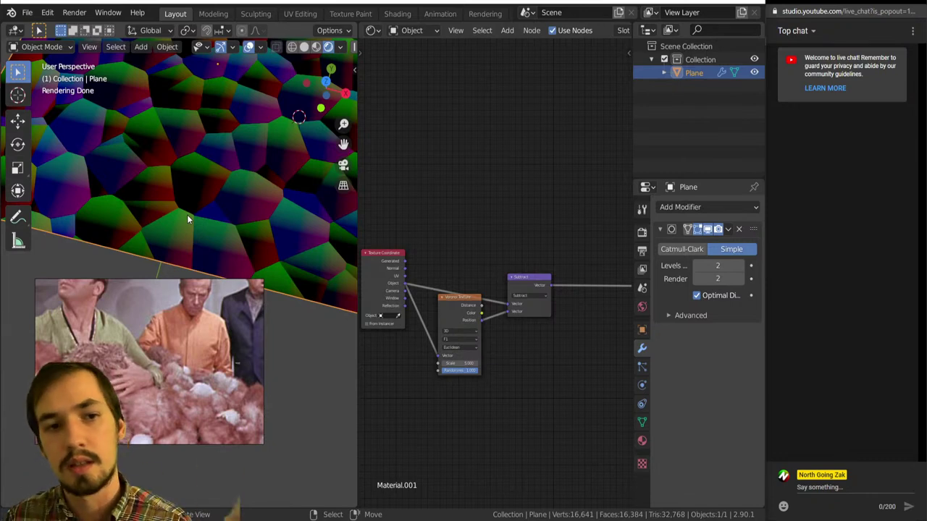
{"action": "middle_click_drag", "start_coordinate": [322, 244], "coordinate": [211, 192]}
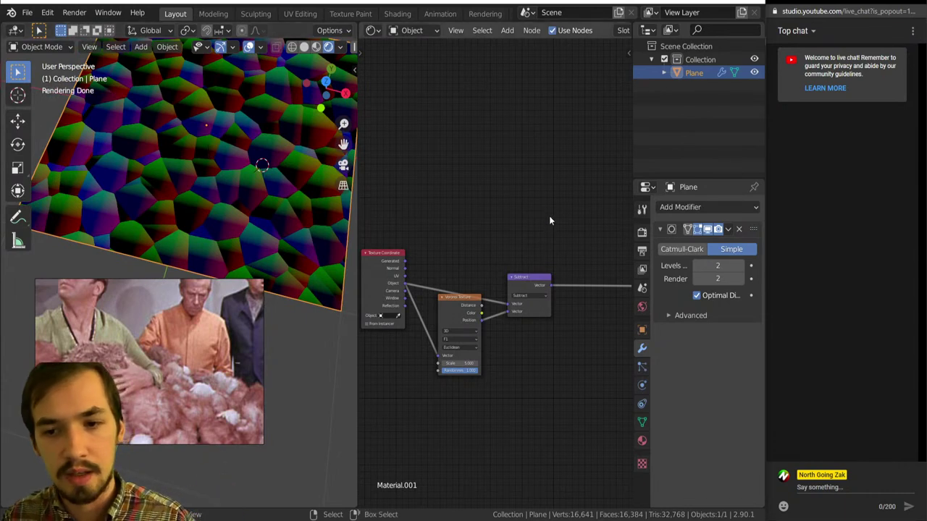
- Add a Gradient Texture, preview it on the plane, and place it between the Subtract and Viewer nodes
{"action": "key", "text": "shift+a"}
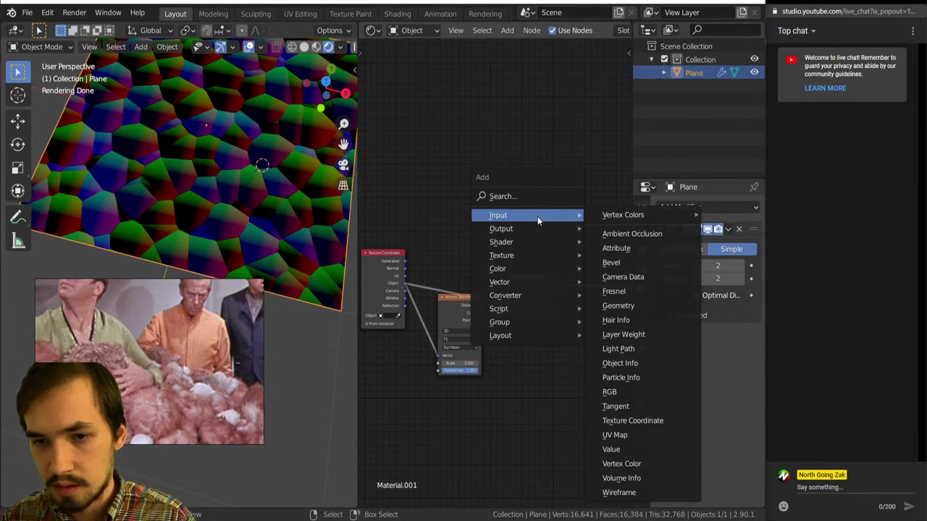
{"action": "key", "text": "Escape"}
{"action": "middle_click_drag", "start_coordinate": [543, 274], "coordinate": [461, 272]}
{"action": "key", "text": "shift+a"}
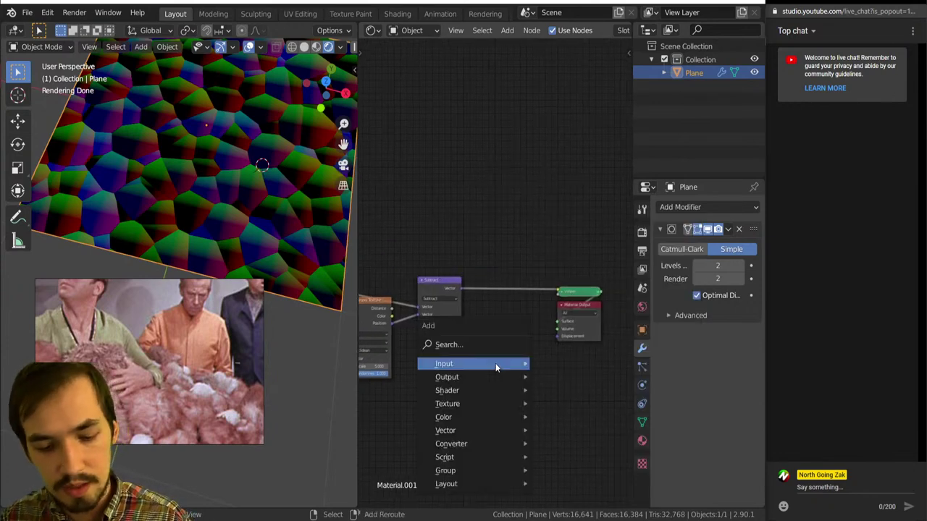
{"action": "left_click", "coordinate": [516, 112]}
{"action": "left_click", "coordinate": [449, 181]}
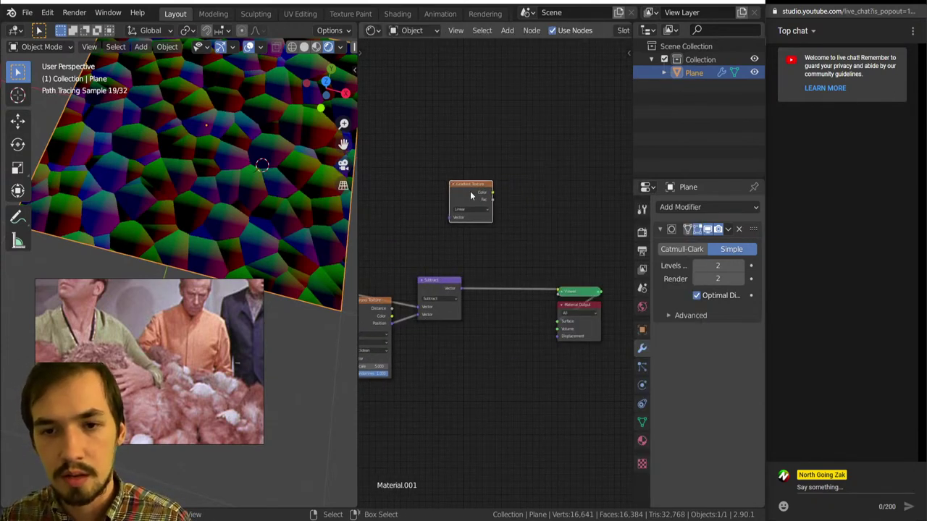
{"action": "left_click", "coordinate": [470, 196], "text": "ctrl+shift"}
{"action": "left_click_drag", "start_coordinate": [471, 197], "coordinate": [507, 253]}
{"action": "left_click", "coordinate": [507, 252]}
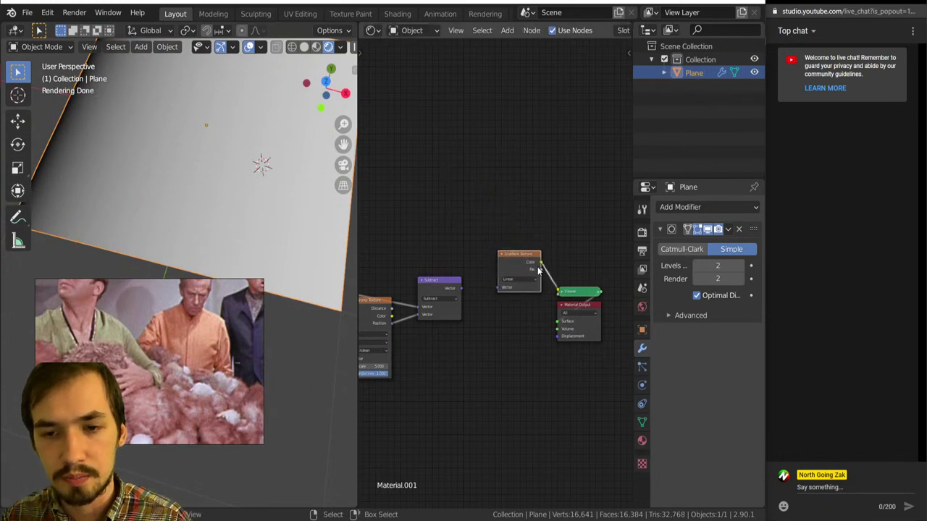
- Move the Viewer and Material Output away from the Gradient Texture and connect the Subtract output to the gradient's Vector input
{"action": "scroll", "coordinate": [559, 326], "scroll_direction": "down", "scroll_amount": 2}
{"action": "key", "text": "g"}
{"action": "left_click", "coordinate": [596, 345]}
{"action": "left_click_drag", "start_coordinate": [459, 271], "coordinate": [488, 269]}
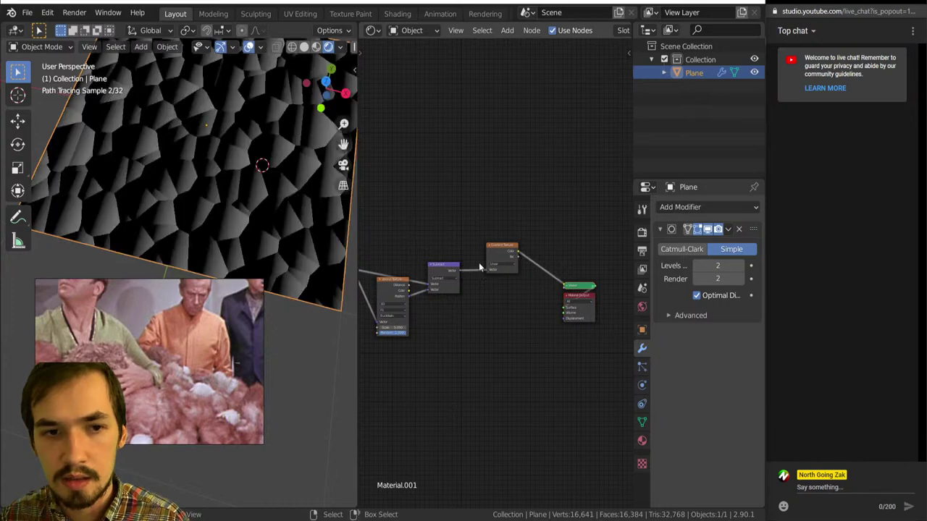
{"action": "scroll", "coordinate": [471, 308], "scroll_direction": "up", "scroll_amount": 2}
{"action": "middle_click_drag", "start_coordinate": [471, 307], "coordinate": [510, 343]}
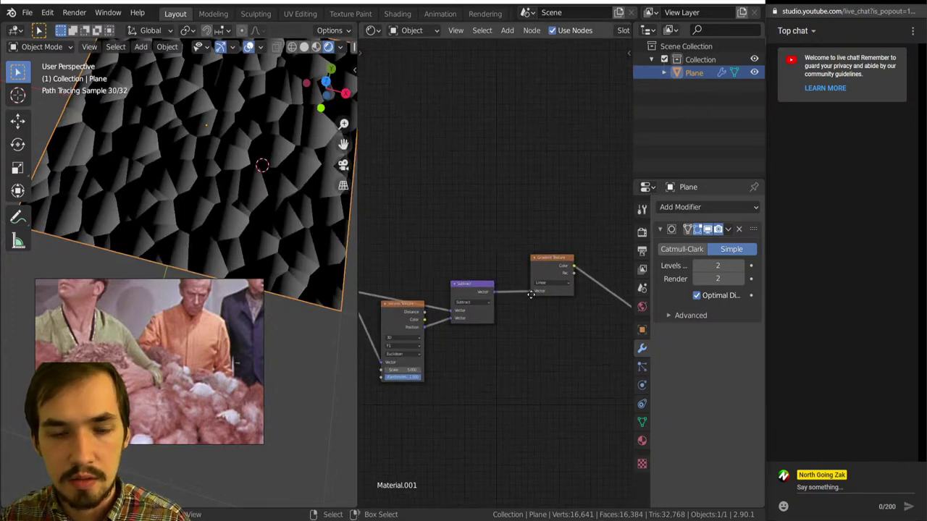
{"action": "scroll", "coordinate": [144, 152], "scroll_direction": "down", "scroll_amount": 3}
{"action": "middle_click_drag", "start_coordinate": [169, 156], "coordinate": [221, 219]}
{"action": "scroll", "coordinate": [186, 171], "scroll_direction": "up", "scroll_amount": 3}
{"action": "scroll", "coordinate": [500, 336], "scroll_direction": "up", "scroll_amount": 2}
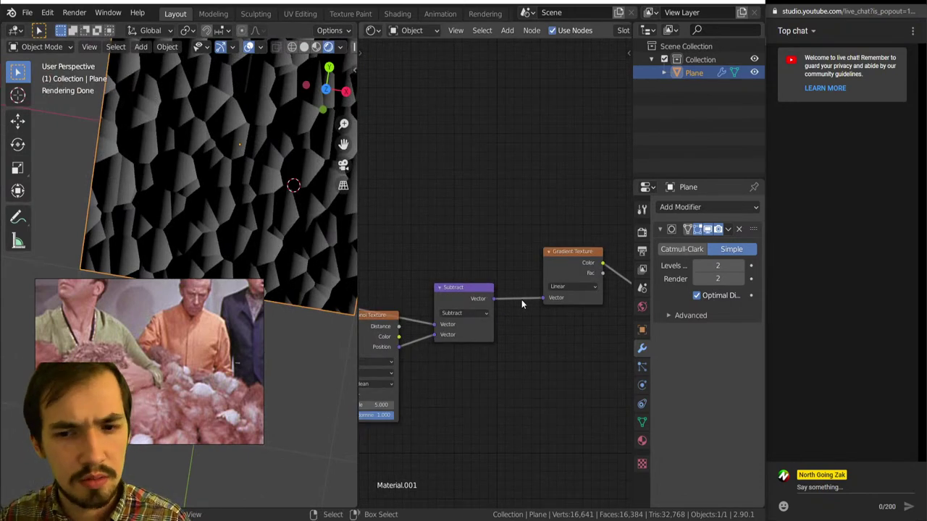
- Insert a Vector Rotate node between the Subtract and Gradient Texture nodes
{"action": "key", "text": "shift+a"}
{"action": "mouse_move", "coordinate": [492, 325]}
{"action": "left_click", "coordinate": [601, 426]}
{"action": "left_click", "coordinate": [500, 288]}
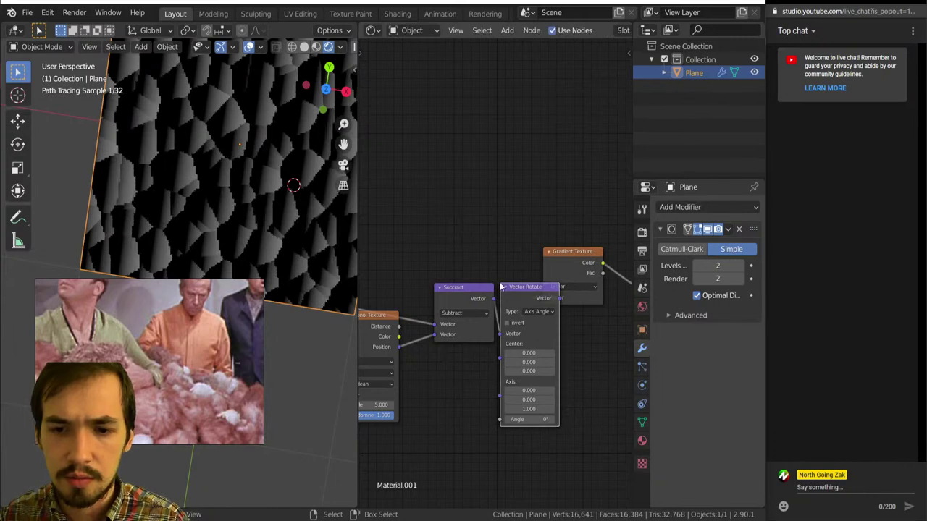
{"action": "left_click", "coordinate": [528, 283]}
{"action": "left_click_drag", "start_coordinate": [550, 287], "coordinate": [550, 227]}
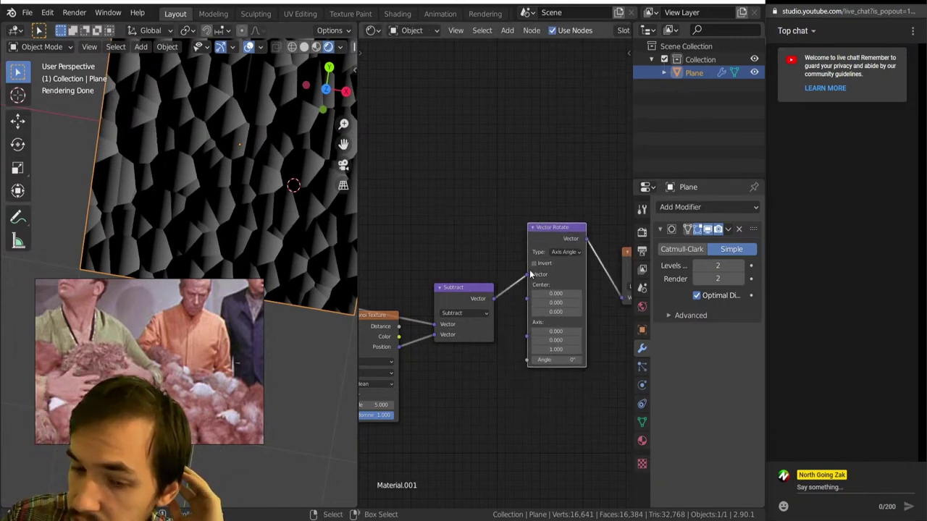
- Reroute the Subtract output from the Vector Rotate node's Vector input to its Angle input
{"action": "left_click_drag", "start_coordinate": [529, 278], "coordinate": [525, 327]}
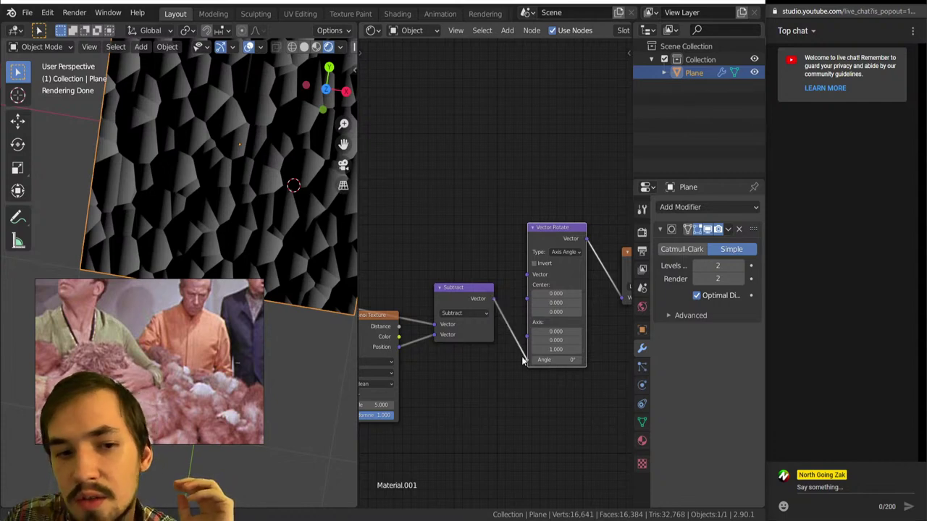
{"action": "left_click_drag", "start_coordinate": [522, 360], "coordinate": [525, 360]}
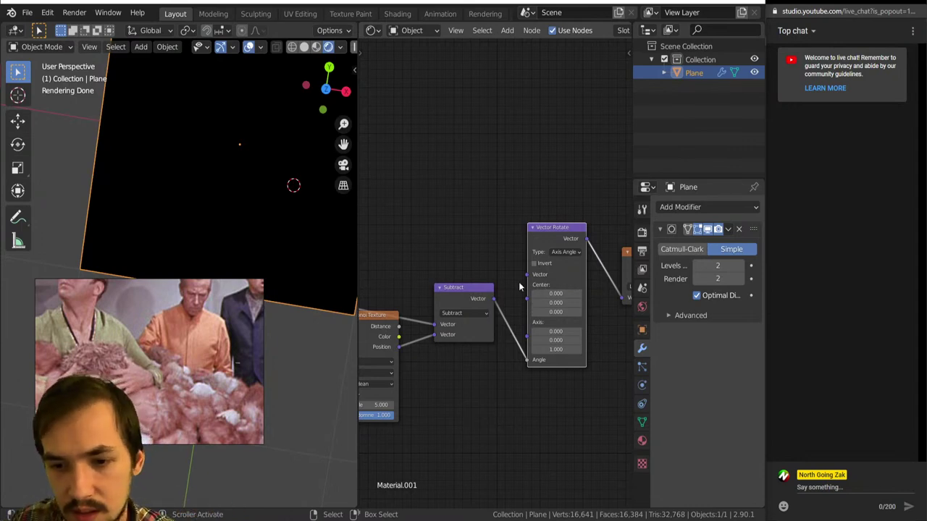
{"action": "scroll", "coordinate": [519, 288], "scroll_direction": "down", "scroll_amount": 2}
{"action": "scroll", "coordinate": [465, 311], "scroll_direction": "down", "scroll_amount": 2}
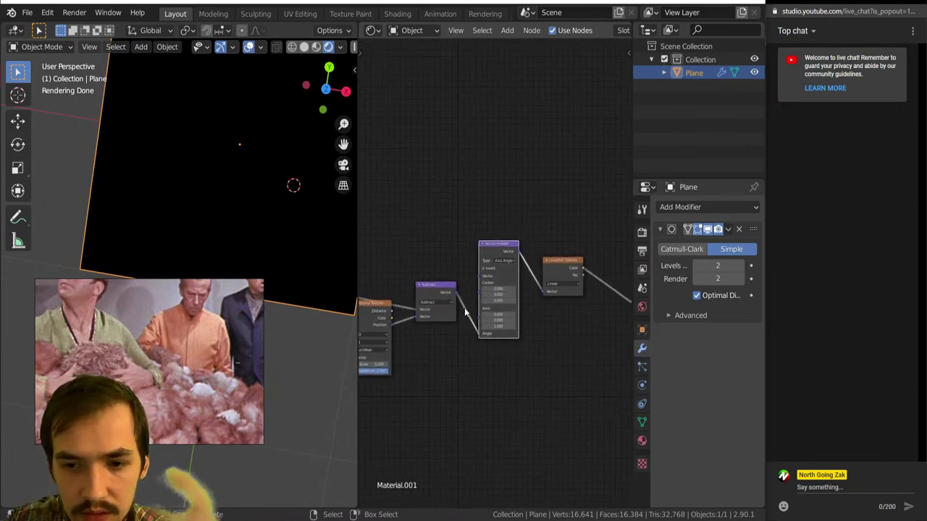
{"action": "middle_click_drag", "start_coordinate": [466, 312], "coordinate": [420, 333]}
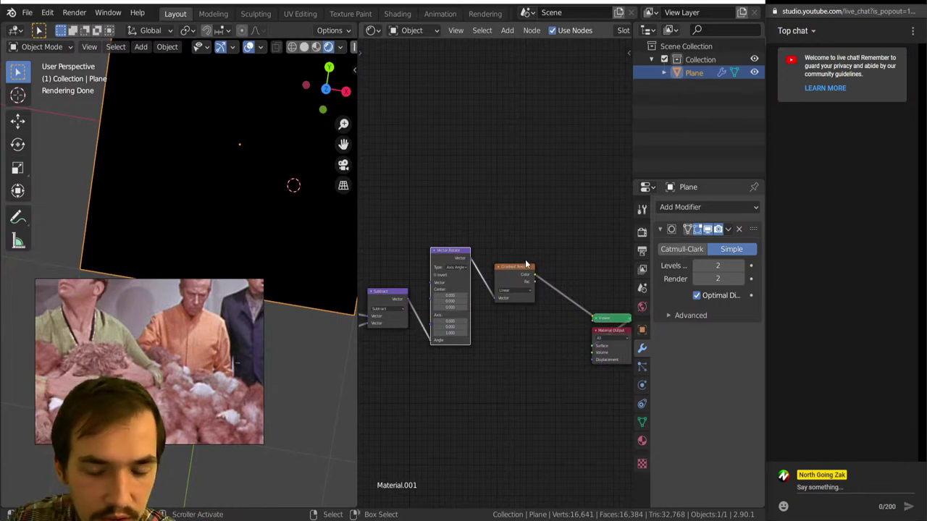
- Connect the Texture Coordinate's Object output to the Vector Rotate node's Vector input and preview the Vector Rotate result on the plane
{"action": "middle_click_drag", "start_coordinate": [535, 256], "coordinate": [520, 258]}
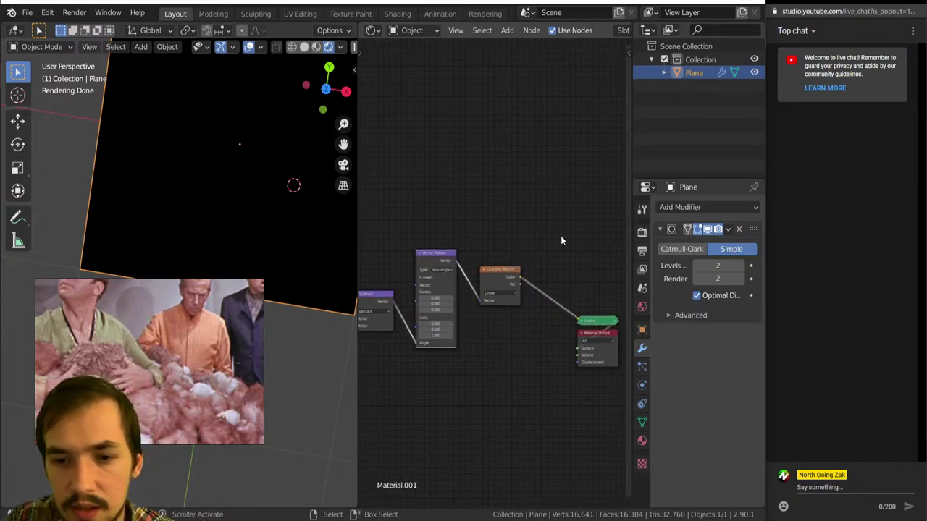
{"action": "scroll", "coordinate": [394, 329], "scroll_direction": "up", "scroll_amount": 3}
{"action": "middle_click_drag", "start_coordinate": [418, 344], "coordinate": [516, 373]}
{"action": "scroll", "coordinate": [516, 372], "scroll_direction": "down", "scroll_amount": 5}
{"action": "middle_click_drag", "start_coordinate": [392, 303], "coordinate": [448, 289]}
{"action": "left_click_drag", "start_coordinate": [418, 302], "coordinate": [448, 301]}
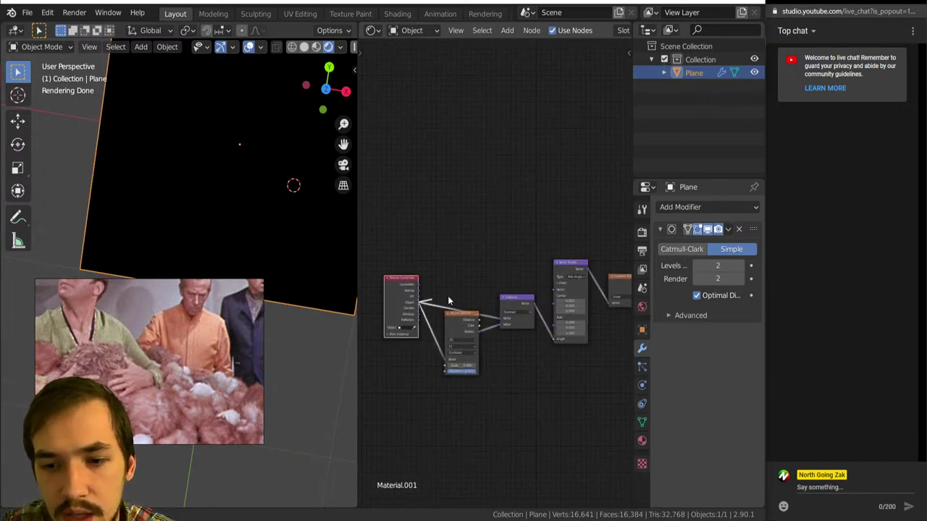
{"action": "left_click_drag", "start_coordinate": [553, 292], "coordinate": [555, 290]}
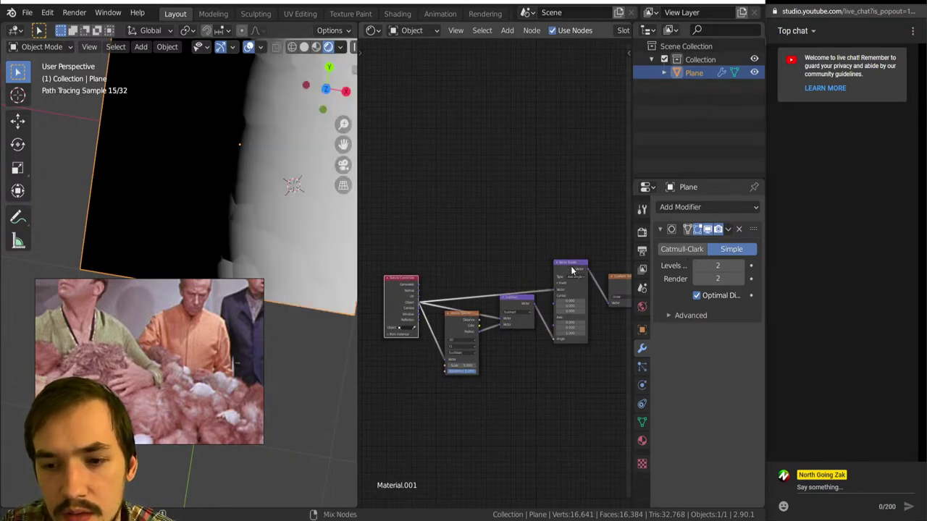
{"action": "left_click", "coordinate": [571, 267], "text": "ctrl+shift"}
- Insert a Math node set to Multiply between Subtract and Vector Rotate's Angle input, and raise its second value to about 16
{"action": "scroll", "coordinate": [585, 305], "scroll_direction": "up", "scroll_amount": 3}
{"action": "key", "text": "shift+a"}
{"action": "left_click", "coordinate": [512, 329]}
{"action": "left_click", "coordinate": [518, 316]}
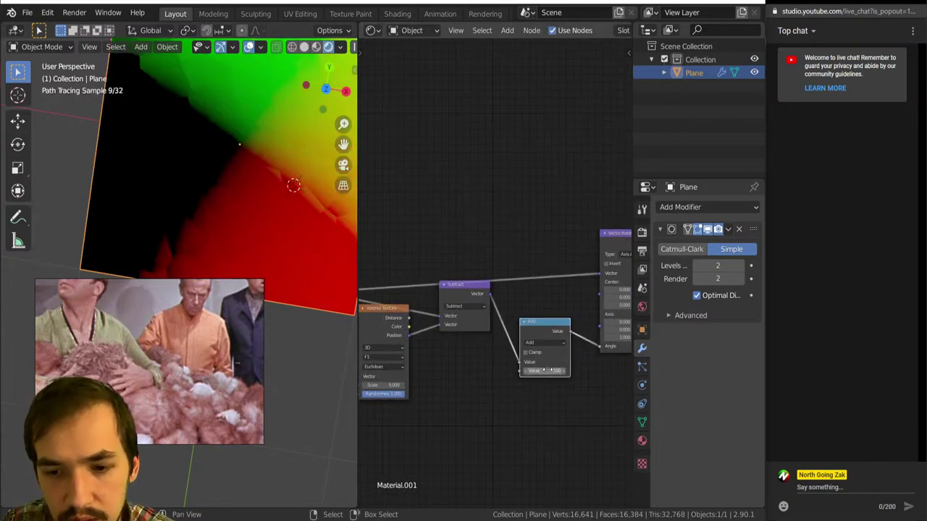
{"action": "left_click", "coordinate": [538, 346]}
{"action": "left_click", "coordinate": [542, 369]}
{"action": "left_click_drag", "start_coordinate": [542, 370], "coordinate": [637, 365]}
- Move the Voronoi Texture node slightly lower, clear of the links from the Texture Coordinate node
{"action": "scroll", "coordinate": [522, 364], "scroll_direction": "down", "scroll_amount": 6}
{"action": "middle_click_drag", "start_coordinate": [489, 333], "coordinate": [506, 356]}
{"action": "left_click_drag", "start_coordinate": [437, 324], "coordinate": [430, 344]}
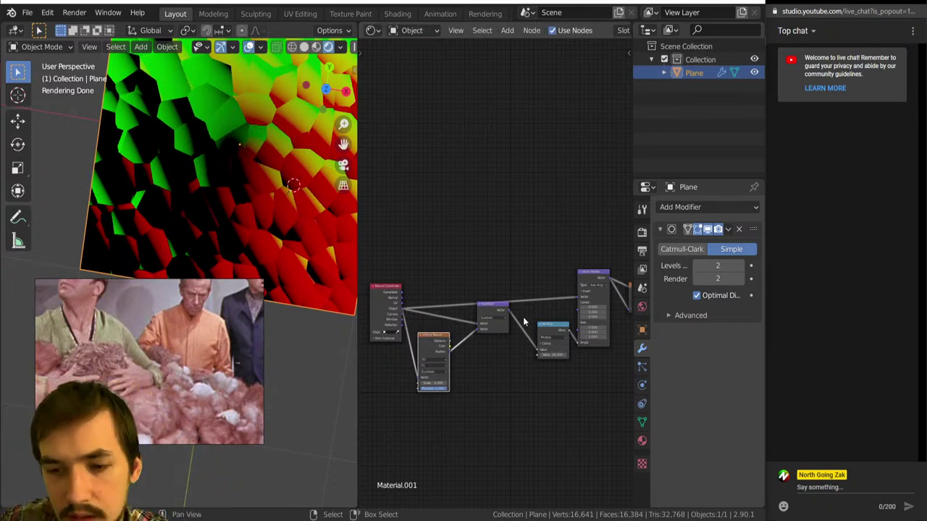
{"action": "middle_click_drag", "start_coordinate": [525, 322], "coordinate": [493, 327]}
{"action": "scroll", "coordinate": [347, 265], "scroll_direction": "down", "scroll_amount": 2}
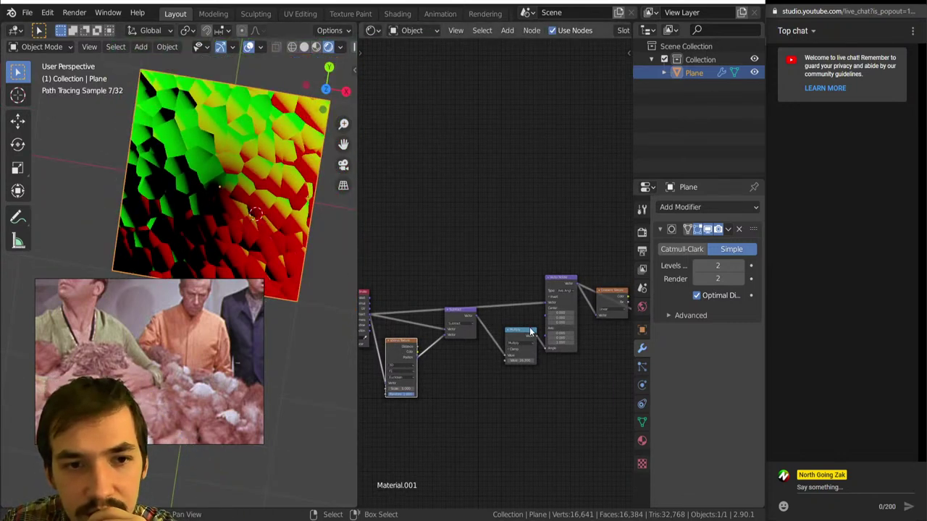
- Set the Vector Rotate type to Z Axis and the Multiply value to 26.8
{"action": "scroll", "coordinate": [555, 322], "scroll_direction": "up", "scroll_amount": 2}
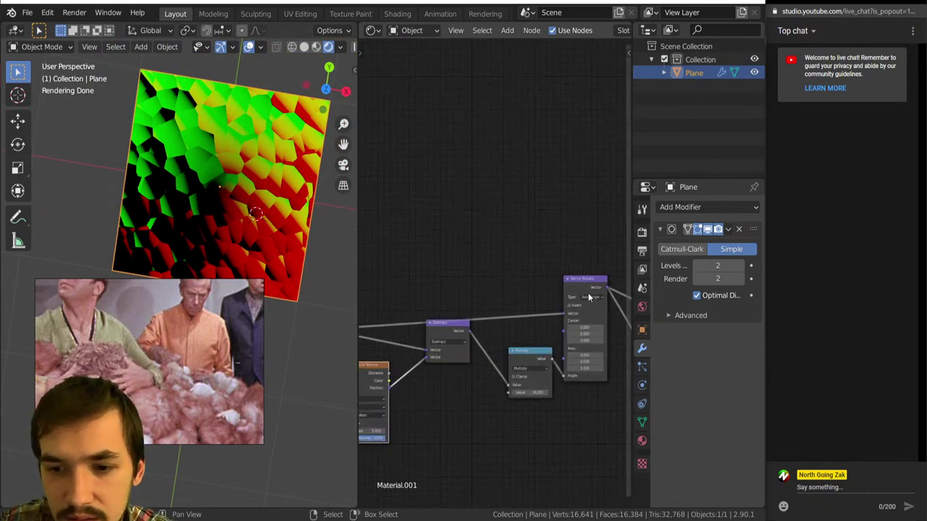
{"action": "left_click", "coordinate": [590, 297]}
{"action": "left_click", "coordinate": [585, 327]}
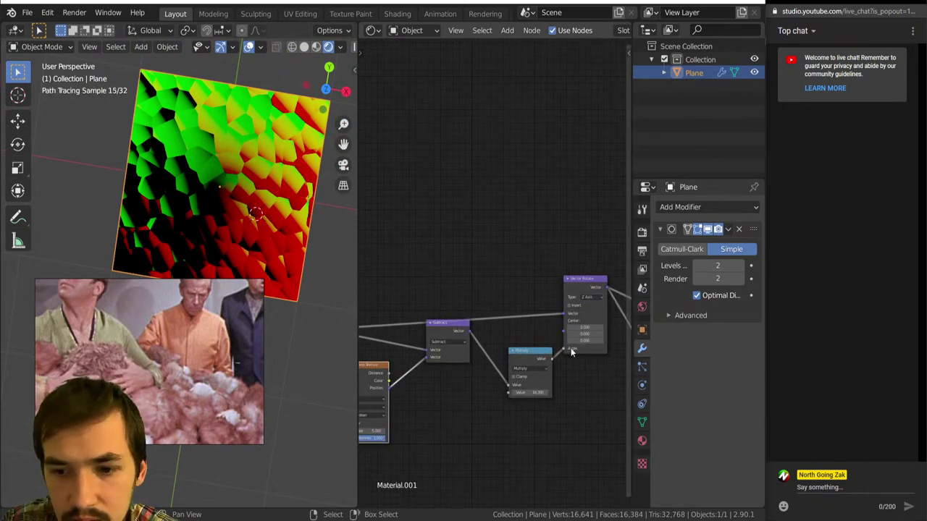
{"action": "mouse_move", "coordinate": [530, 394]}
{"action": "left_mouse_down"}
{"action": "mouse_move", "coordinate": [565, 393]}
{"action": "mouse_move", "coordinate": [520, 393]}
{"action": "mouse_move", "coordinate": [535, 393]}
{"action": "left_mouse_up"}
- Rearrange the Subtract and Multiply nodes into a tidy row between the Voronoi Texture and Vector Rotate nodes
{"action": "middle_click_drag", "start_coordinate": [515, 393], "coordinate": [534, 346]}
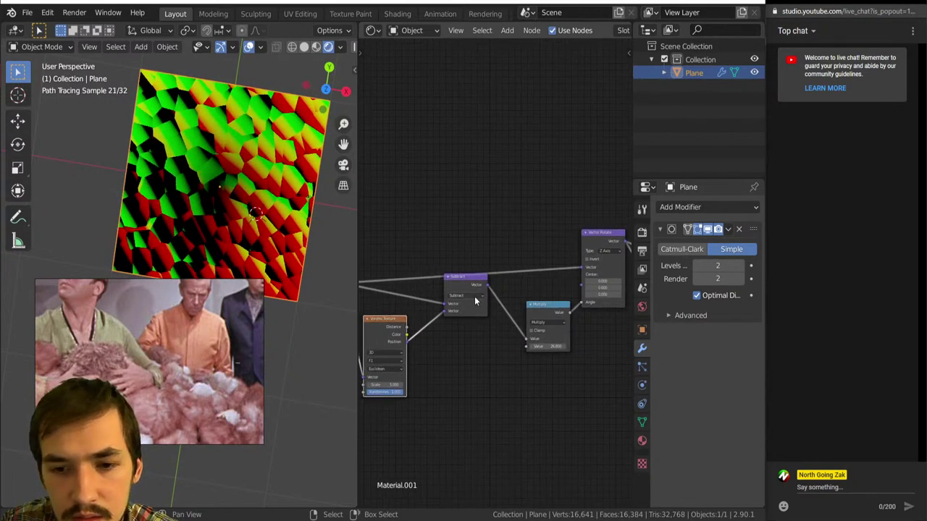
{"action": "left_click_drag", "start_coordinate": [475, 301], "coordinate": [478, 363]}
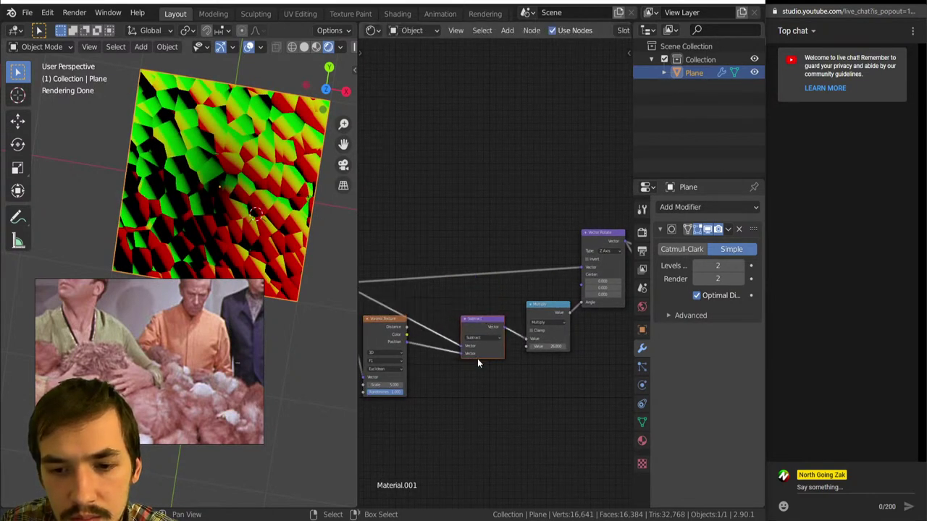
{"action": "scroll", "coordinate": [477, 362], "scroll_direction": "down", "scroll_amount": 1}
{"action": "middle_click_drag", "start_coordinate": [477, 362], "coordinate": [514, 371]}
{"action": "left_click_drag", "start_coordinate": [501, 324], "coordinate": [494, 313]}
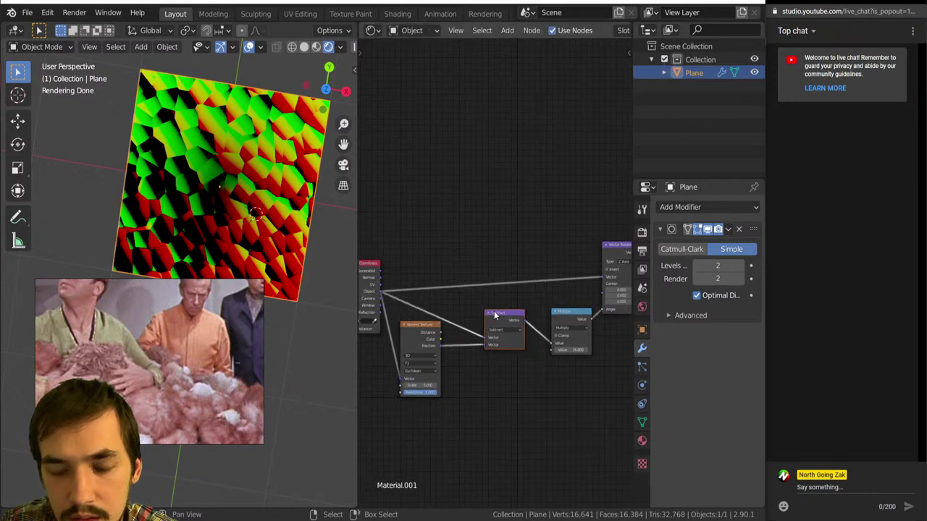
{"action": "left_click_drag", "start_coordinate": [581, 314], "coordinate": [565, 304]}
{"action": "scroll", "coordinate": [570, 308], "scroll_direction": "down", "scroll_amount": 2}
{"action": "middle_click_drag", "start_coordinate": [571, 308], "coordinate": [544, 298]}
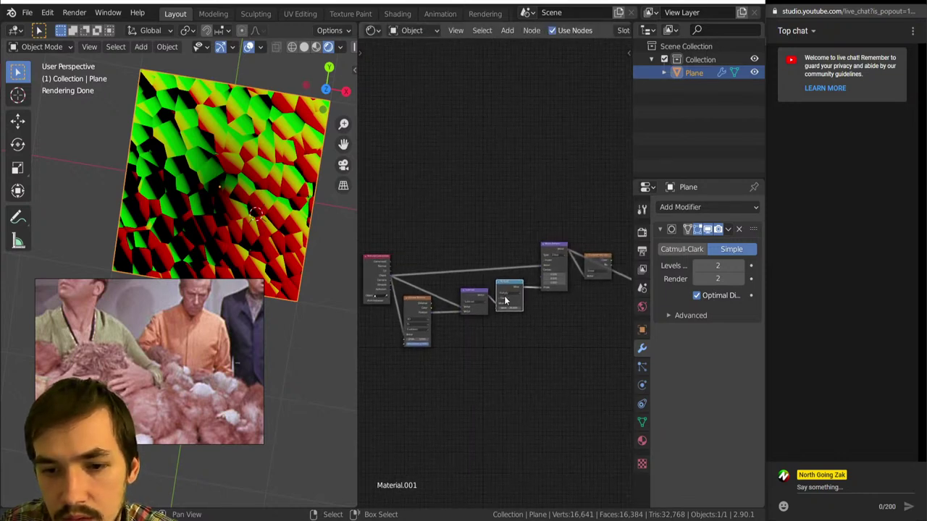
- Preview the Subtract output, and detach the Multiply node from Subtract, placing it below
{"action": "scroll", "coordinate": [457, 302], "scroll_direction": "up", "scroll_amount": 3}
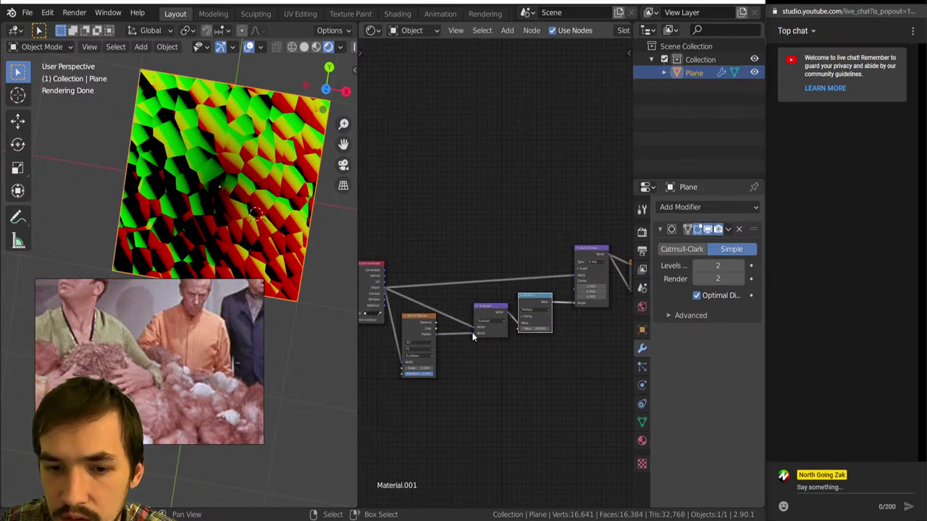
{"action": "left_click", "coordinate": [498, 317], "text": "ctrl+shift"}
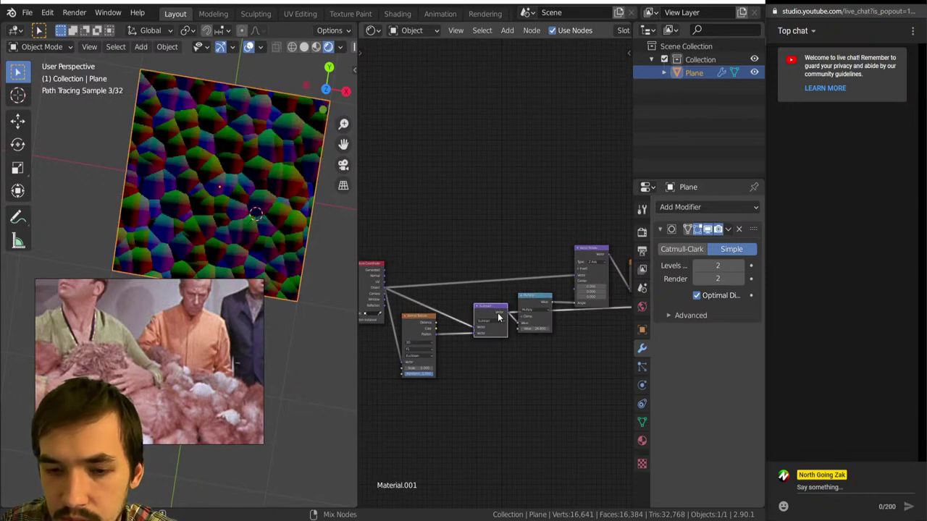
{"action": "left_click_drag", "start_coordinate": [543, 300], "coordinate": [515, 351]}
{"action": "left_click_drag", "start_coordinate": [584, 251], "coordinate": [579, 251]}
{"action": "middle_click_drag", "start_coordinate": [556, 277], "coordinate": [518, 280]}
{"action": "key", "text": "ctrl+z"}
{"action": "key", "text": "ctrl+z"}
{"action": "key", "text": "ctrl+z"}
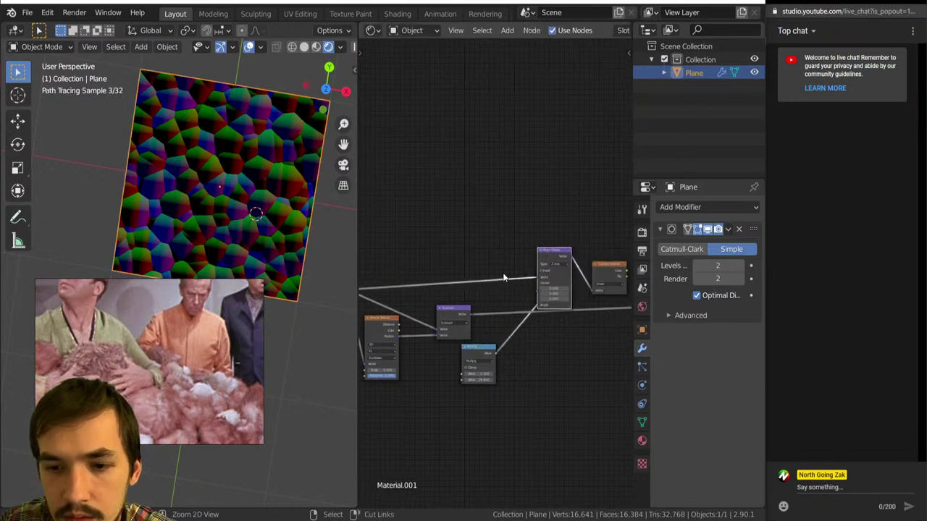
- Connect the Subtract output to the Vector Rotate node's Vector input and preview Vector Rotate on the plane
{"action": "middle_click_drag", "start_coordinate": [534, 270], "coordinate": [572, 274]}
{"action": "scroll", "coordinate": [554, 354], "scroll_direction": "up", "scroll_amount": 2}
{"action": "middle_click_drag", "start_coordinate": [555, 340], "coordinate": [482, 309]}
{"action": "scroll", "coordinate": [539, 282], "scroll_direction": "down", "scroll_amount": 1}
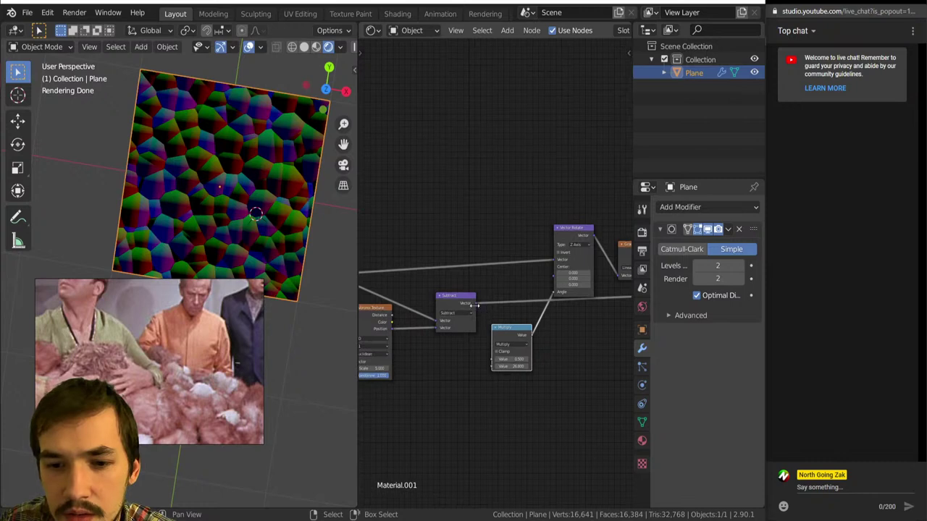
{"action": "left_click_drag", "start_coordinate": [474, 303], "coordinate": [554, 260]}
{"action": "left_click", "coordinate": [586, 229]}
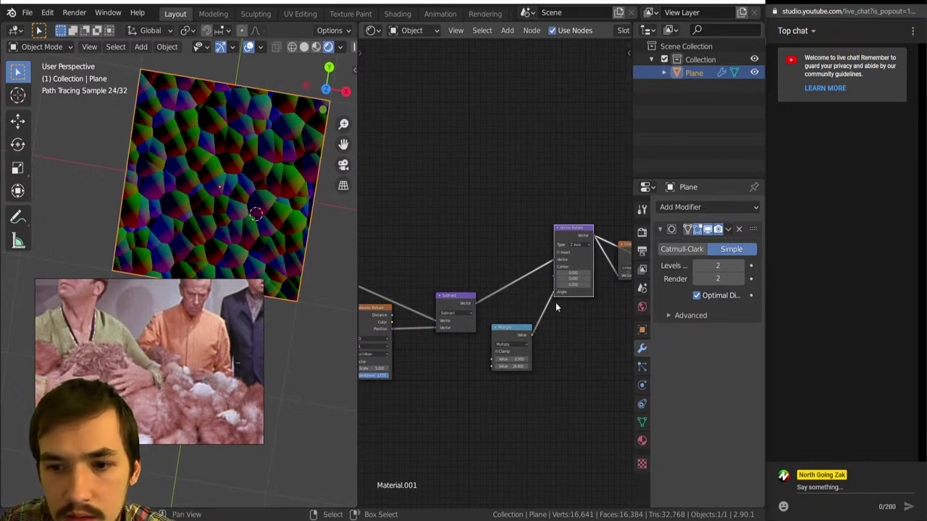
- Try the Vector Rotate node without the Multiply link on its Angle input, and restore the link
{"action": "left_click_drag", "start_coordinate": [555, 293], "coordinate": [545, 306]}
{"action": "left_click_drag", "start_coordinate": [572, 293], "coordinate": [574, 292]}
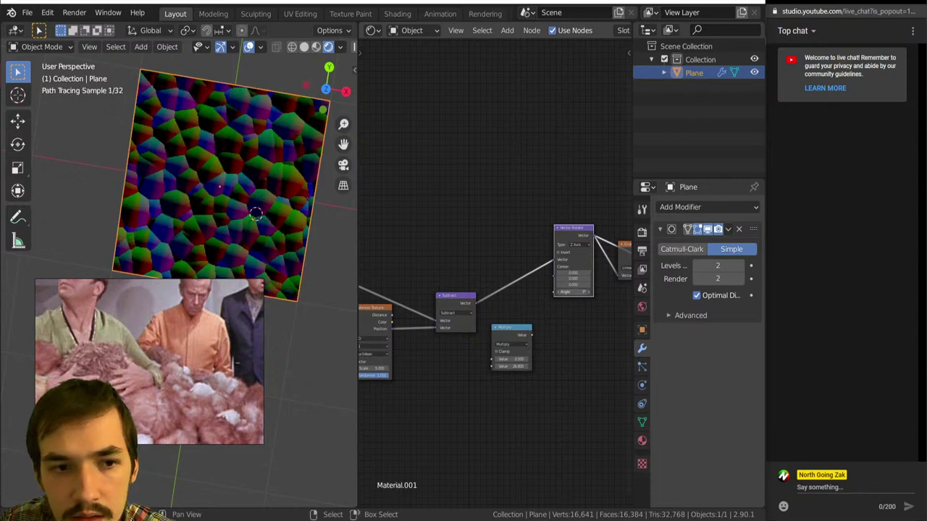
{"action": "left_click", "coordinate": [536, 334]}
{"action": "left_click_drag", "start_coordinate": [550, 297], "coordinate": [555, 292]}
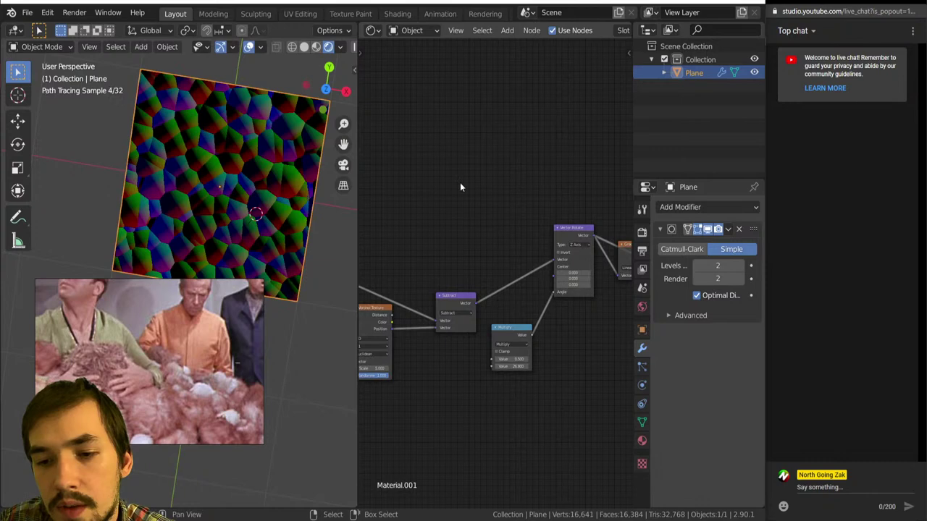
- Add a second Gradient Texture node above the Subtract node
{"action": "key", "text": "shift+a"}
{"action": "mouse_move", "coordinate": [452, 132]}
{"action": "left_click", "coordinate": [521, 173]}
{"action": "left_click", "coordinate": [473, 228]}
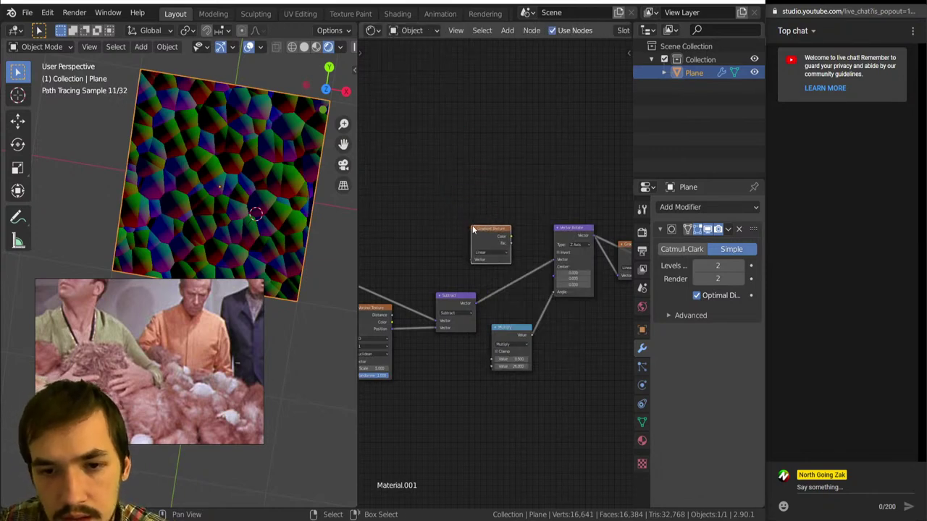
- Feed the Object coordinates into the new Gradient Texture's Vector input with its type set to Spherical, and preview it on the plane
{"action": "middle_click_drag", "start_coordinate": [380, 266], "coordinate": [435, 273]}
{"action": "left_click_drag", "start_coordinate": [387, 284], "coordinate": [427, 272]}
{"action": "left_click", "coordinate": [376, 285], "text": "ctrl+shift"}
{"action": "left_click", "coordinate": [376, 285], "text": "ctrl+shift"}
{"action": "left_click", "coordinate": [376, 286], "text": "ctrl+shift"}
{"action": "left_click", "coordinate": [376, 285], "text": "ctrl+shift"}
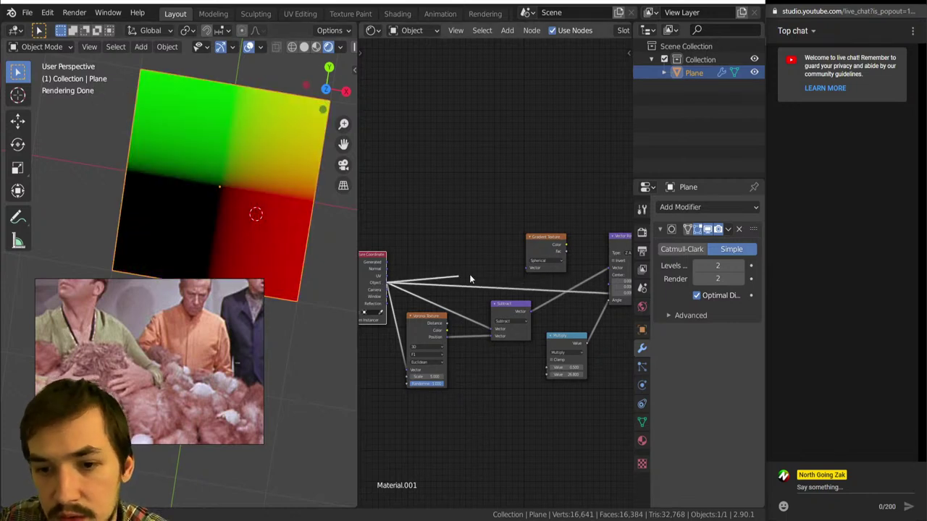
{"action": "left_click_drag", "start_coordinate": [530, 267], "coordinate": [527, 268]}
{"action": "left_click", "coordinate": [546, 236], "text": "ctrl+shift"}
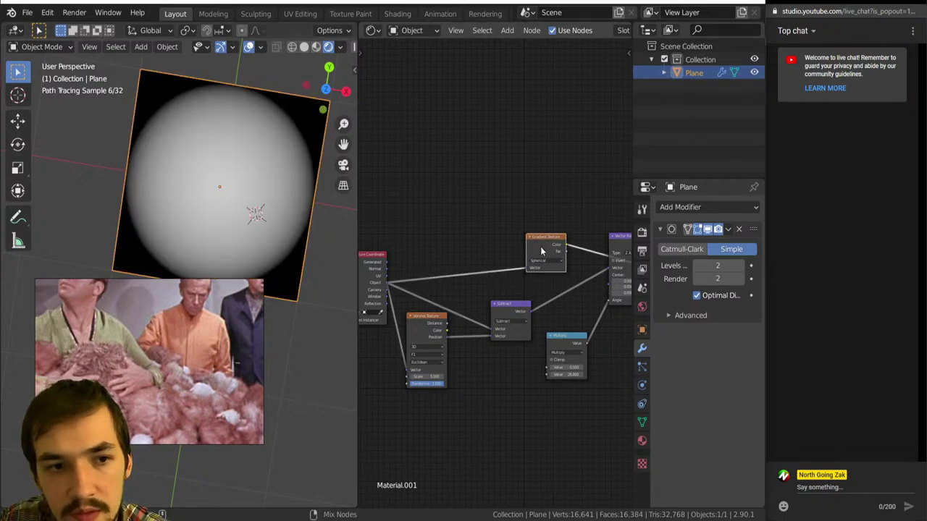
- Connect the spherical gradient's Color output to the Vector Rotate node's Angle input, replacing the Multiply link
{"action": "middle_click_drag", "start_coordinate": [134, 113], "coordinate": [315, 139]}
{"action": "middle_click_drag", "start_coordinate": [474, 324], "coordinate": [361, 306]}
{"action": "scroll", "coordinate": [409, 217], "scroll_direction": "up", "scroll_amount": 4}
{"action": "middle_click_drag", "start_coordinate": [420, 218], "coordinate": [432, 238]}
{"action": "left_click_drag", "start_coordinate": [450, 229], "coordinate": [476, 283]}
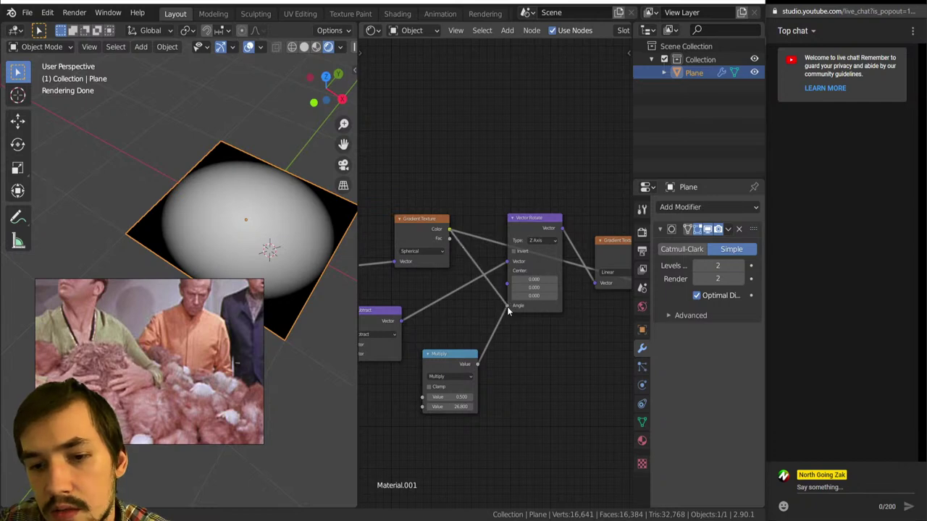
{"action": "left_click_drag", "start_coordinate": [507, 307], "coordinate": [508, 306]}
- Move the spherical Gradient Texture below the Vector Rotate node and set the unused Multiply node aside beneath Subtract
{"action": "scroll", "coordinate": [463, 284], "scroll_direction": "down", "scroll_amount": 2}
{"action": "left_click_drag", "start_coordinate": [447, 265], "coordinate": [525, 352]}
{"action": "middle_click_drag", "start_coordinate": [295, 250], "coordinate": [164, 165]}
{"action": "scroll", "coordinate": [231, 246], "scroll_direction": "up", "scroll_amount": 2}
{"action": "scroll", "coordinate": [515, 355], "scroll_direction": "up", "scroll_amount": 1}
{"action": "middle_click_drag", "start_coordinate": [424, 312], "coordinate": [470, 319]}
{"action": "left_click_drag", "start_coordinate": [507, 345], "coordinate": [438, 413]}
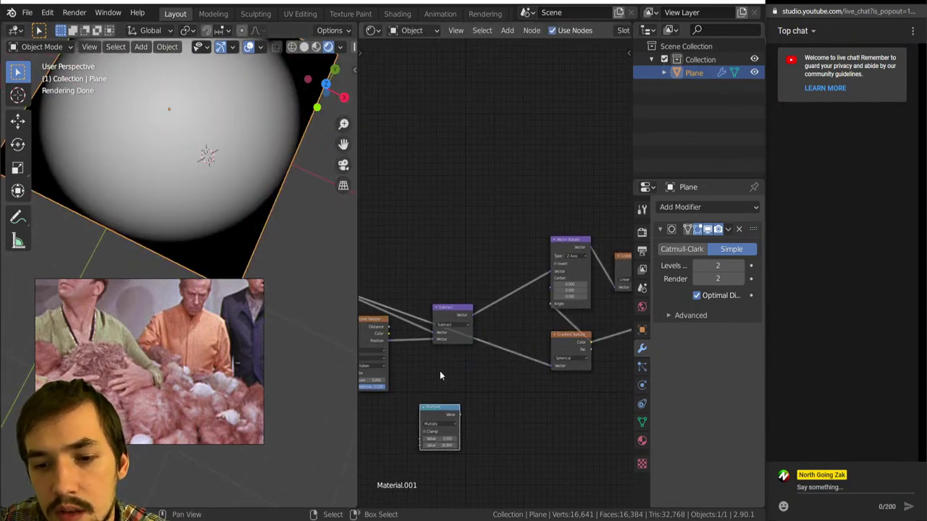
- Preview the Voronoi Distance output, and connect the Voronoi Position output to the spherical gradient's Vector input to preview that
{"action": "left_click", "coordinate": [377, 330], "text": "ctrl+shift"}
{"action": "key", "text": "g"}
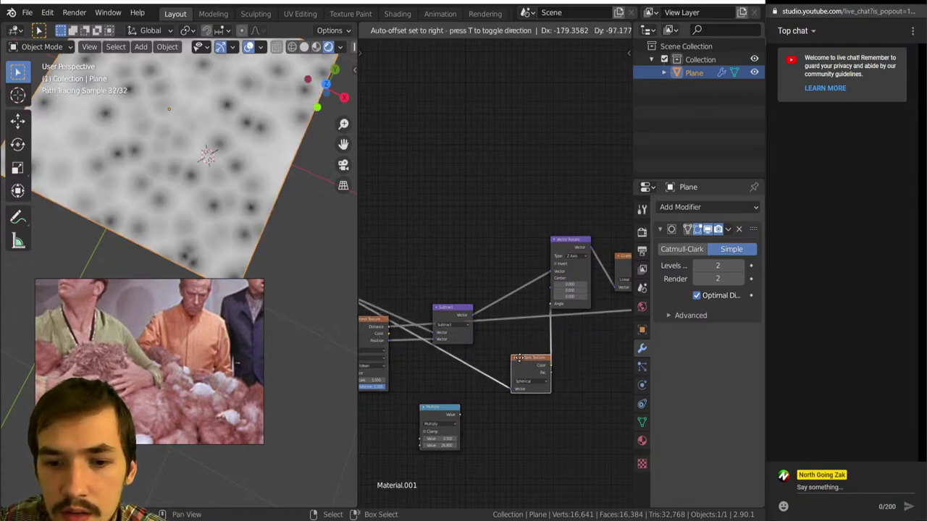
{"action": "left_click", "coordinate": [479, 350]}
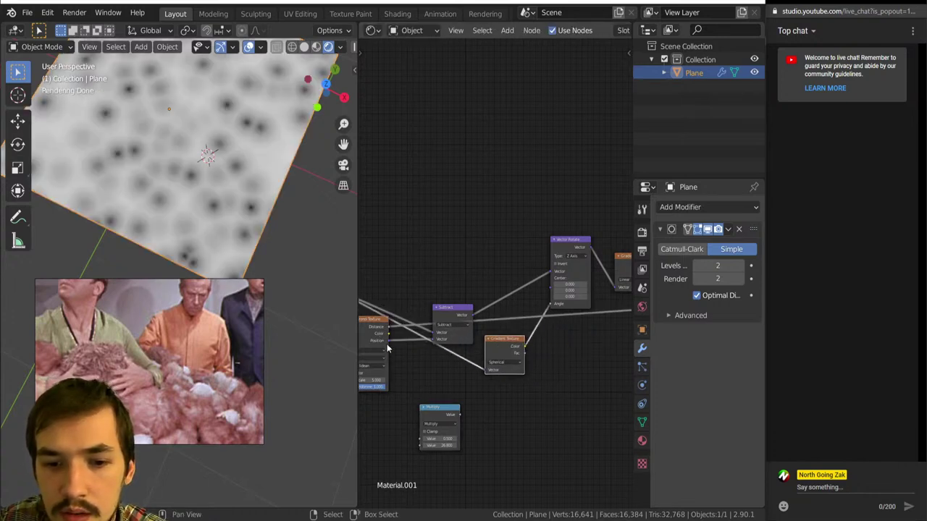
{"action": "left_click_drag", "start_coordinate": [389, 340], "coordinate": [486, 370]}
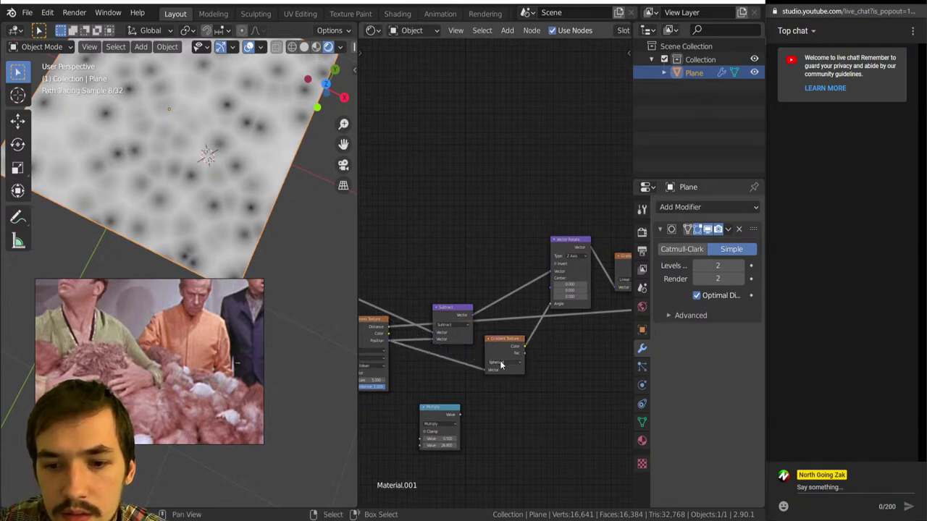
{"action": "left_click", "coordinate": [506, 346], "text": "ctrl+shift"}
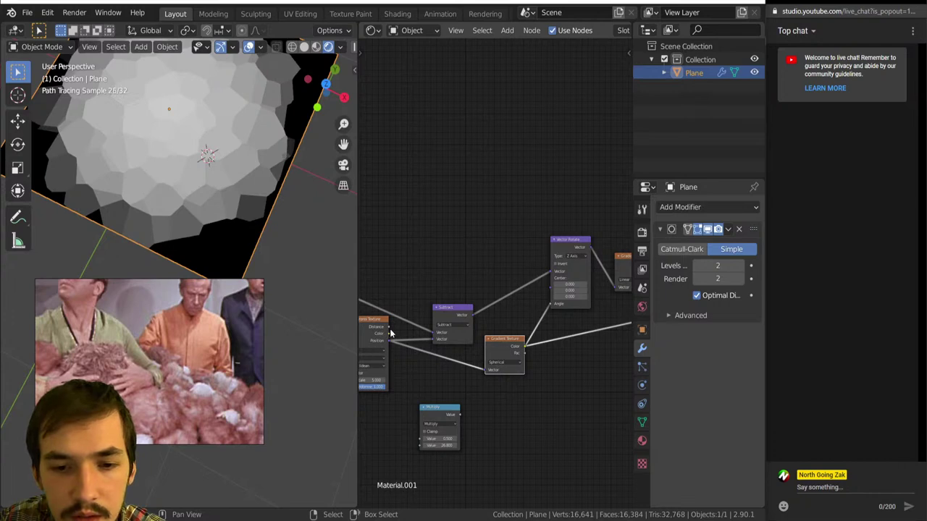
- Connect the Voronoi Distance output to the Vector Rotate node's Angle input and preview Vector Rotate up close
{"action": "left_click_drag", "start_coordinate": [390, 331], "coordinate": [399, 331]}
{"action": "left_click_drag", "start_coordinate": [556, 306], "coordinate": [552, 304]}
{"action": "left_click", "coordinate": [569, 249], "text": "ctrl+shift"}
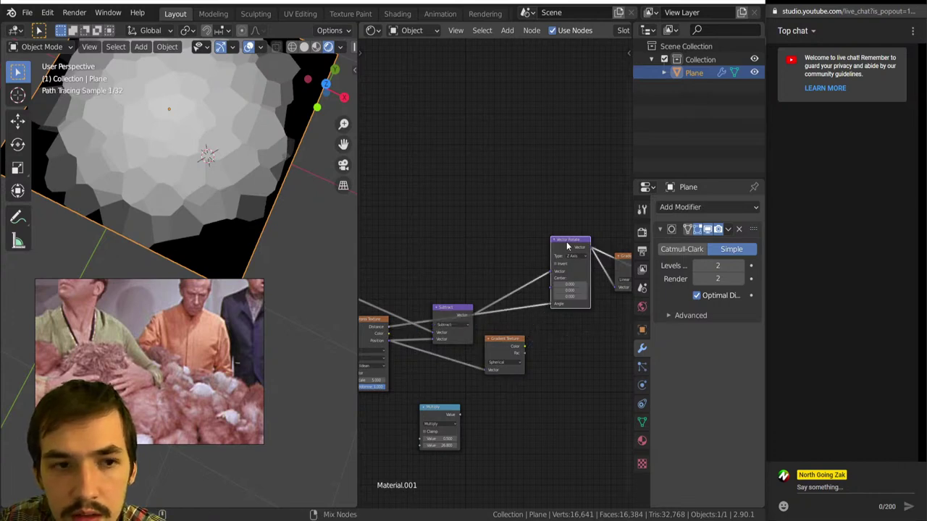
{"action": "middle_click_drag", "start_coordinate": [62, 163], "coordinate": [152, 194]}
{"action": "scroll", "coordinate": [153, 194], "scroll_direction": "up", "scroll_amount": 4}
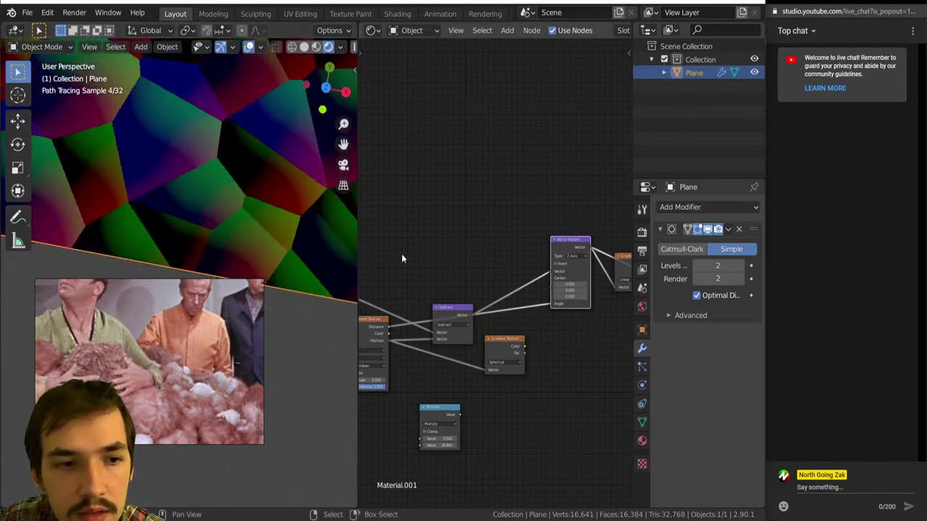
{"action": "left_click", "coordinate": [537, 311]}
{"action": "key", "text": "shift+a"}
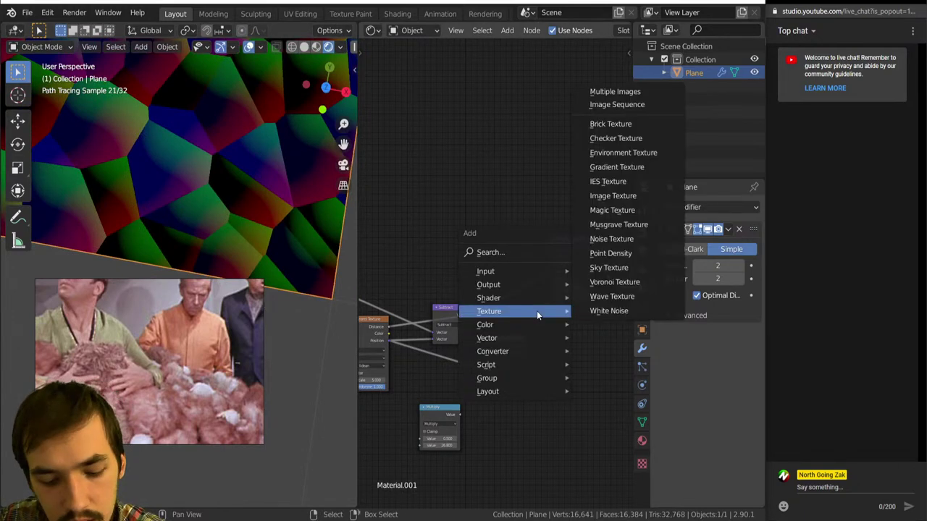
{"action": "key", "text": "n"}
{"action": "key", "text": "o"}
{"action": "key", "text": "Escape"}
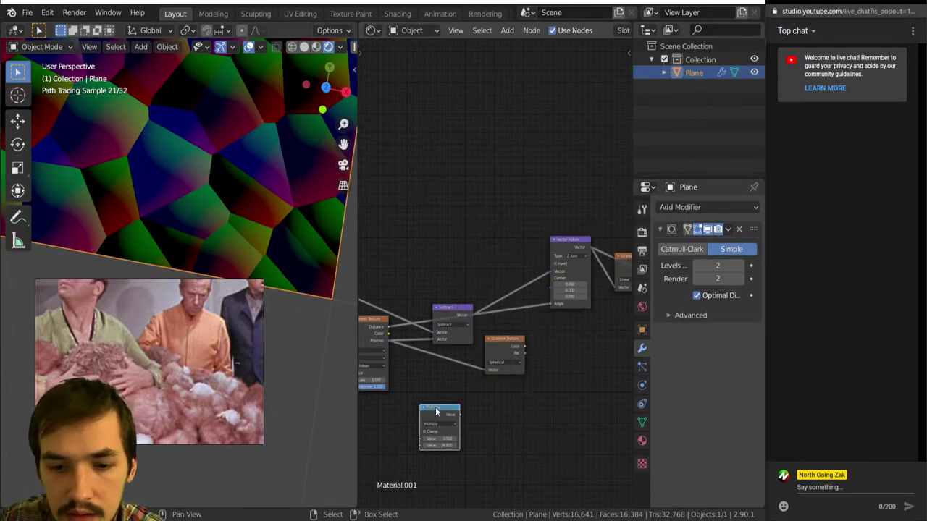
- Duplicate the unused Multiply node and insert the copy into the link between Voronoi Distance and the Vector Rotate Angle input
{"action": "key", "text": "shift+d"}
{"action": "left_click", "coordinate": [509, 331]}
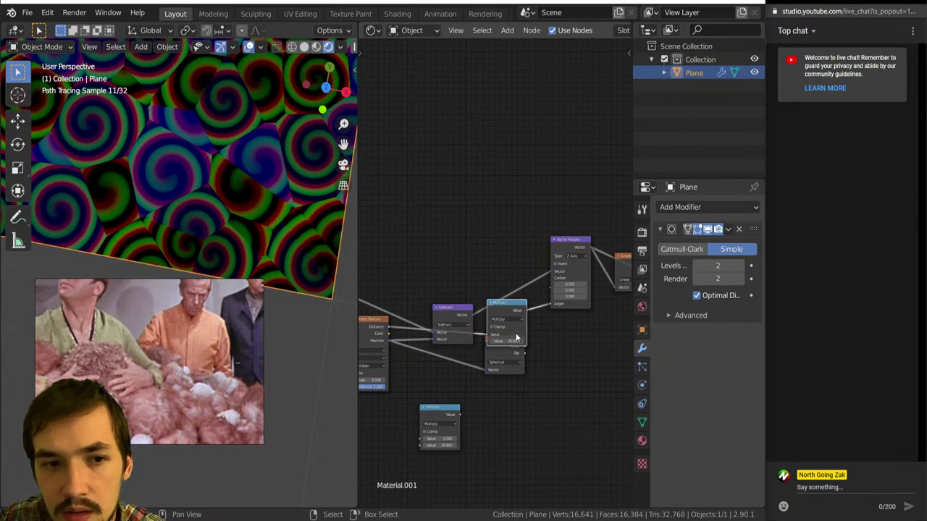
{"action": "scroll", "coordinate": [502, 356], "scroll_direction": "up", "scroll_amount": 3}
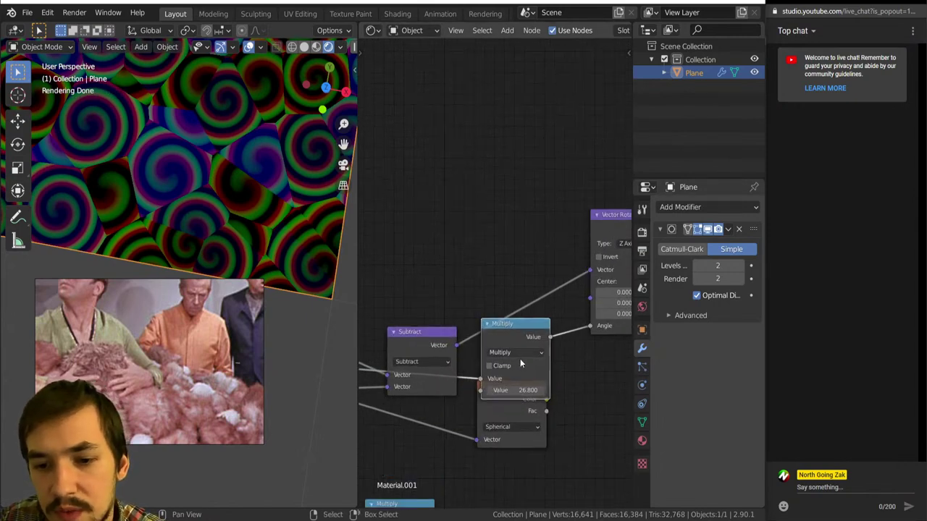
{"action": "left_click", "coordinate": [384, 449]}
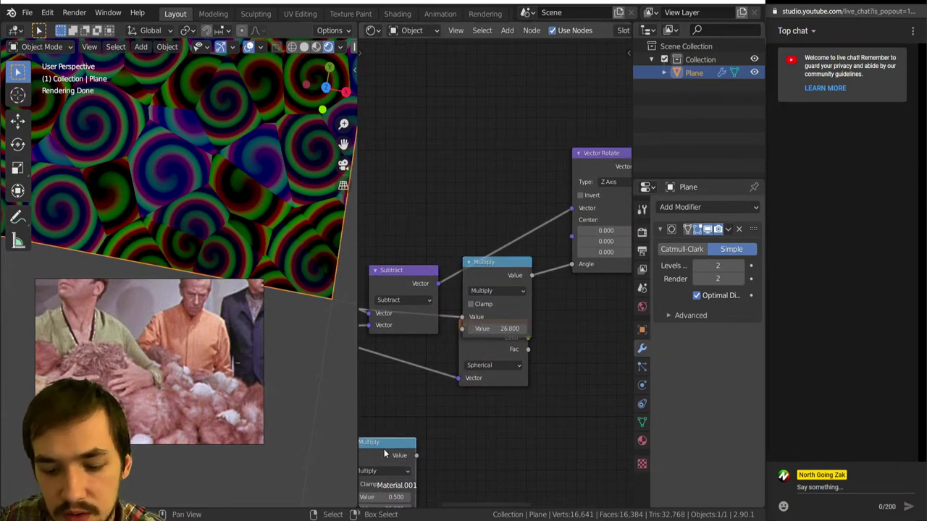
- Delete the unused Multiply node and the spherical Gradient Texture node
{"action": "key", "text": "x"}
{"action": "left_click", "coordinate": [471, 353]}
{"action": "key", "text": "x"}
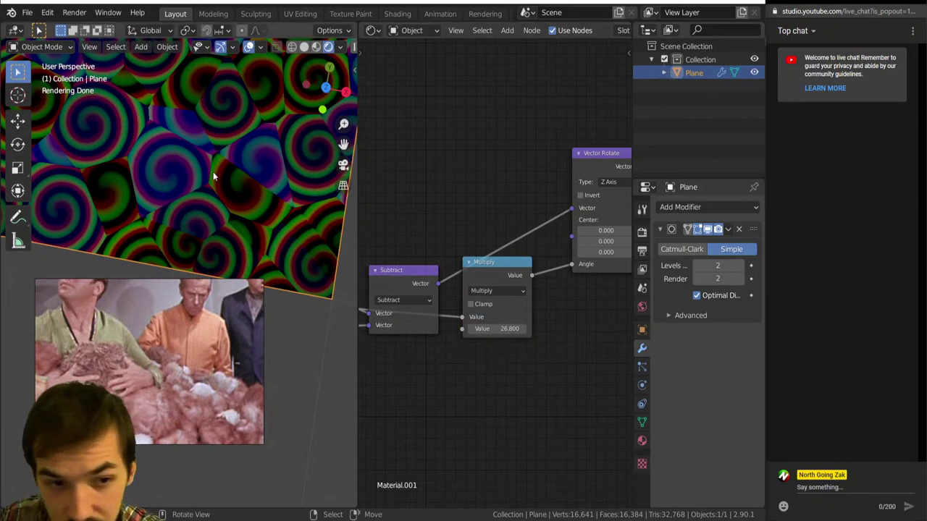
- Lower the Multiply value feeding the Vector Rotate angle to well below 17.75 to loosen the swirls across the plane
{"action": "scroll", "coordinate": [213, 176], "scroll_direction": "down", "scroll_amount": 1}
{"action": "left_click_drag", "start_coordinate": [497, 328], "coordinate": [362, 329]}
{"action": "left_click_drag", "start_coordinate": [431, 329], "coordinate": [474, 329]}
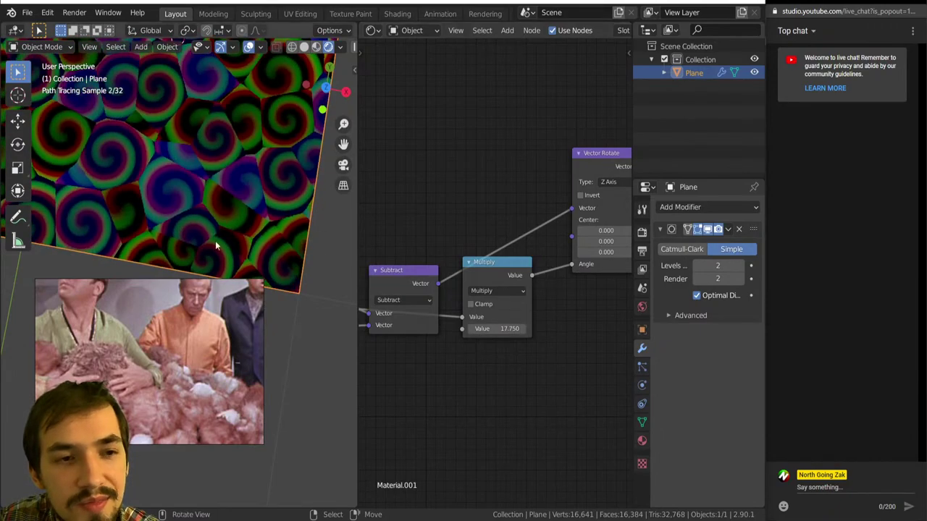
{"action": "scroll", "coordinate": [215, 240], "scroll_direction": "down", "scroll_amount": 5}
{"action": "mouse_move", "coordinate": [177, 151]}
{"action": "middle_mouse_down", "text": "shift"}
{"action": "mouse_move", "coordinate": [248, 220]}
{"action": "mouse_move", "coordinate": [254, 209]}
{"action": "mouse_move", "coordinate": [176, 145]}
{"action": "middle_mouse_up", "text": "shift"}
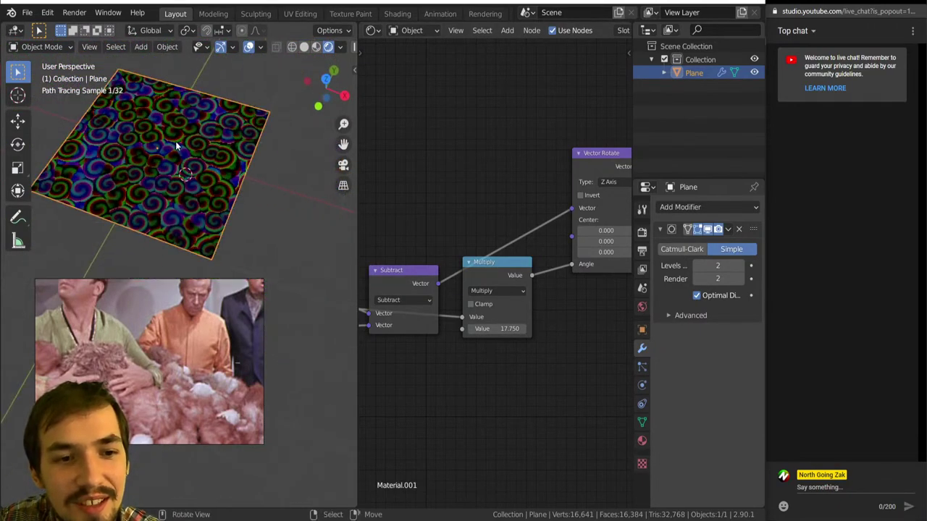
{"action": "scroll", "coordinate": [161, 153], "scroll_direction": "up", "scroll_amount": 6}
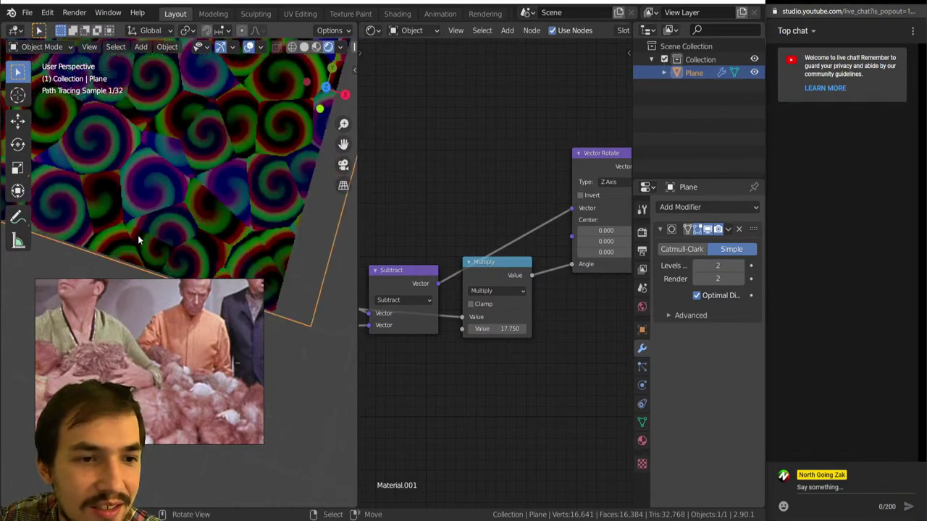
{"action": "scroll", "coordinate": [183, 234], "scroll_direction": "down", "scroll_amount": 5}
{"action": "middle_click_drag", "start_coordinate": [182, 234], "coordinate": [181, 163]}
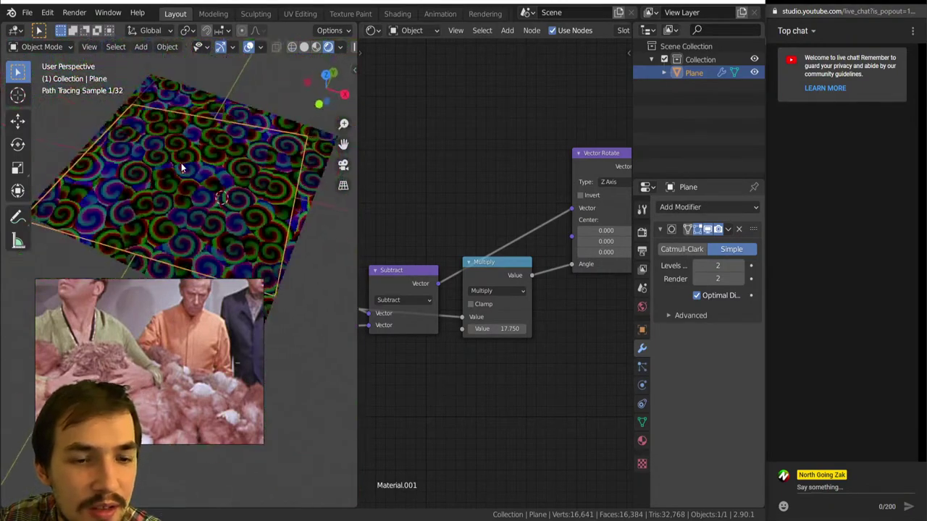
{"action": "scroll", "coordinate": [514, 349], "scroll_direction": "up", "scroll_amount": 2}
{"action": "left_click_drag", "start_coordinate": [513, 348], "coordinate": [469, 348]}
- Replace the linear Gradient Texture after Vector Rotate with a Noise Texture and preview its Fac output
{"action": "scroll", "coordinate": [514, 319], "scroll_direction": "down", "scroll_amount": 6}
{"action": "middle_click_drag", "start_coordinate": [524, 253], "coordinate": [459, 273]}
{"action": "left_click_drag", "start_coordinate": [473, 269], "coordinate": [522, 212]}
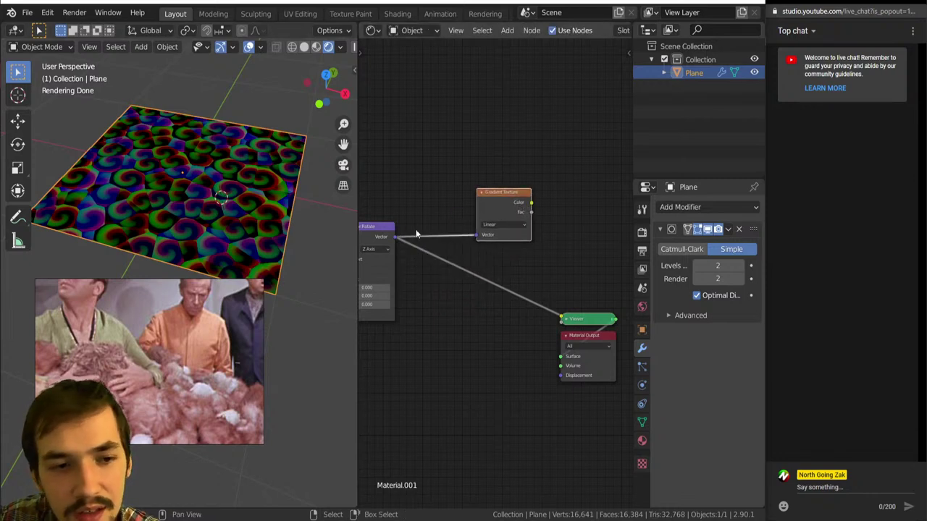
{"action": "key", "text": "shift+a"}
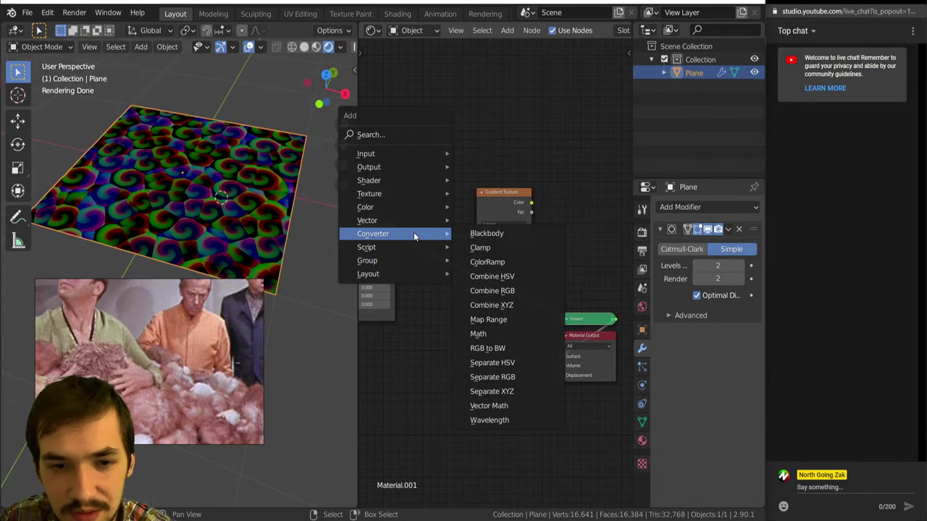
{"action": "key", "text": "t"}
{"action": "key", "text": "n"}
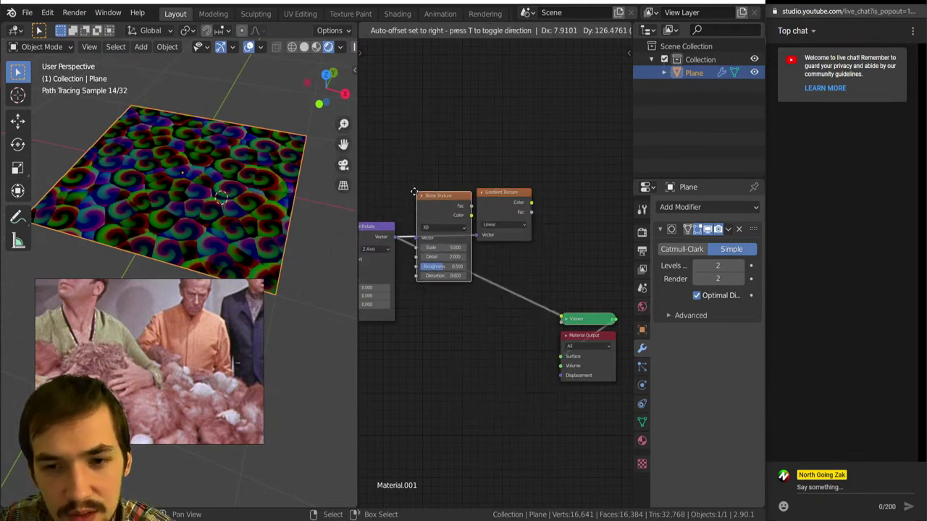
{"action": "left_click", "coordinate": [418, 170]}
{"action": "left_click", "coordinate": [467, 186], "text": "ctrl+shift"}
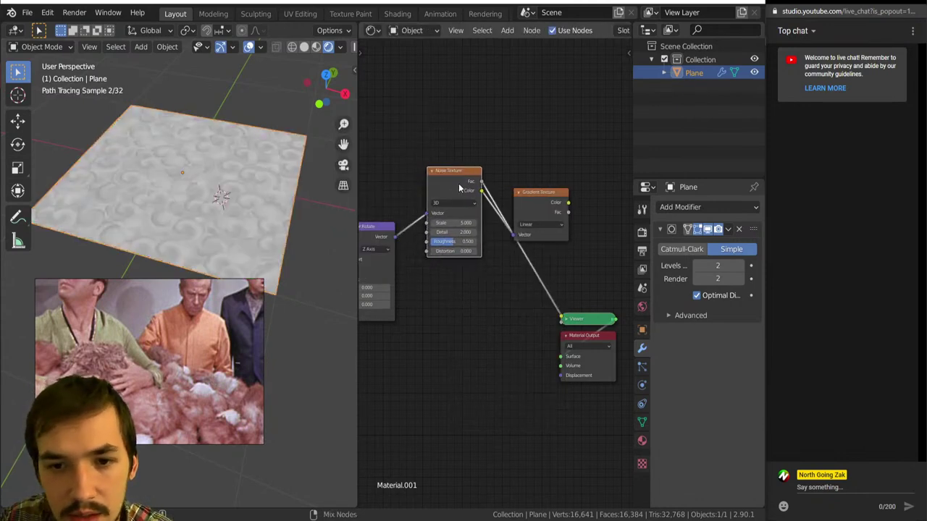
{"action": "left_click", "coordinate": [535, 200]}
{"action": "key", "text": "x"}
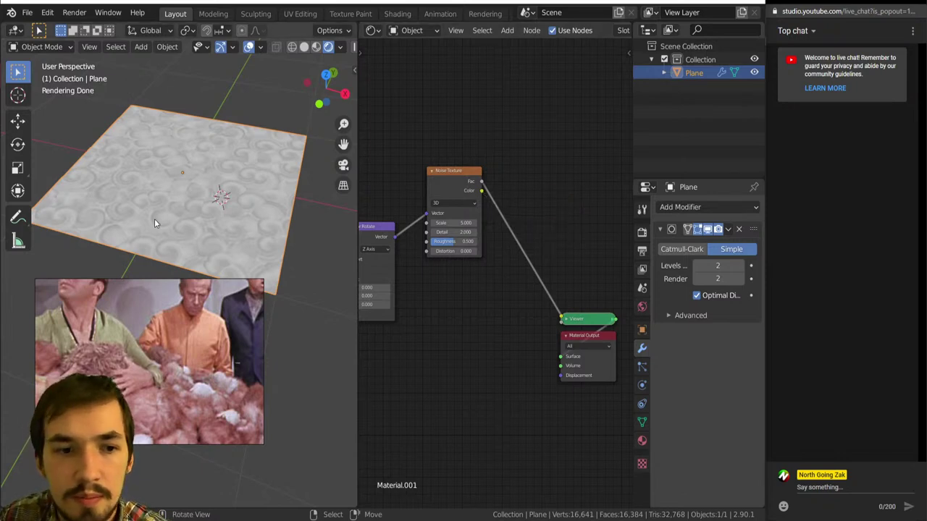
- Set the Noise Texture's scale to 36.1 for fine hair-like strands and compare the plane with the reference
{"action": "scroll", "coordinate": [154, 219], "scroll_direction": "up", "scroll_amount": 5}
{"action": "middle_click_drag", "start_coordinate": [172, 265], "coordinate": [167, 275]}
{"action": "scroll", "coordinate": [174, 246], "scroll_direction": "down", "scroll_amount": 6}
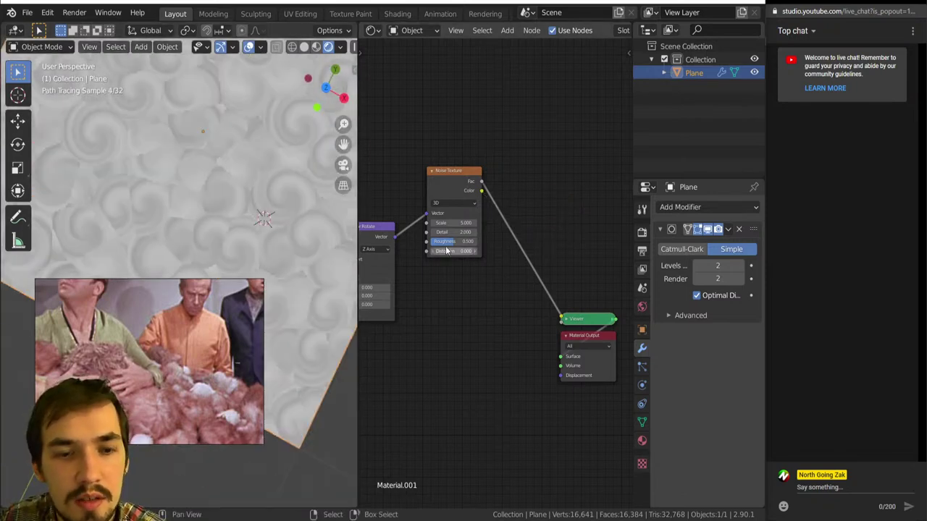
{"action": "scroll", "coordinate": [448, 250], "scroll_direction": "up", "scroll_amount": 4}
{"action": "left_click_drag", "start_coordinate": [454, 199], "coordinate": [536, 199]}
{"action": "scroll", "coordinate": [275, 225], "scroll_direction": "up", "scroll_amount": 3}
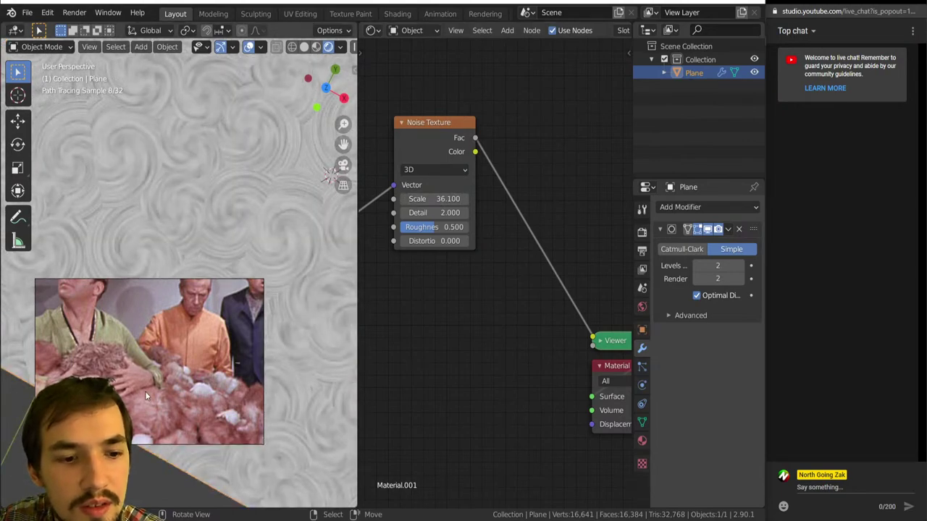
{"action": "scroll", "coordinate": [185, 192], "scroll_direction": "down", "scroll_amount": 5}
{"action": "mouse_move", "coordinate": [176, 155]}
{"action": "middle_mouse_down"}
{"action": "mouse_move", "coordinate": [223, 186]}
{"action": "mouse_move", "coordinate": [233, 161]}
{"action": "middle_mouse_up"}
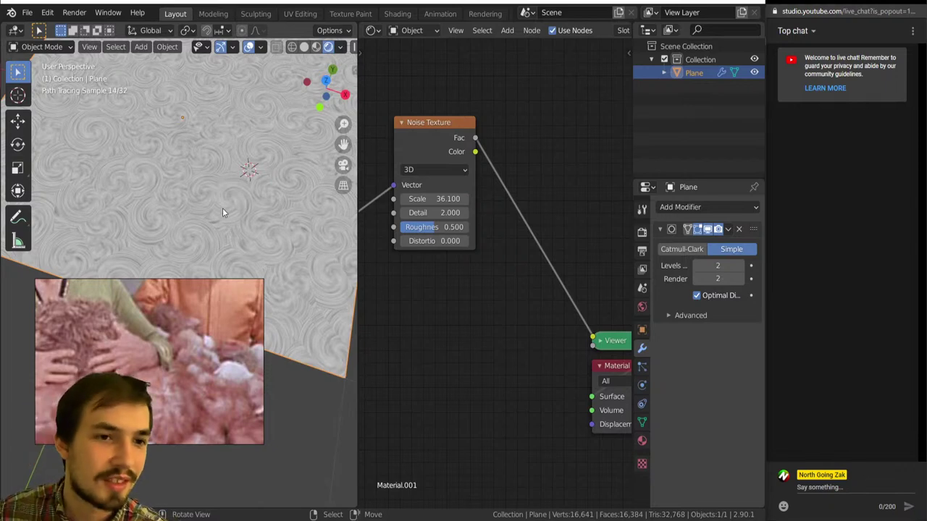
{"action": "scroll", "coordinate": [217, 221], "scroll_direction": "down", "scroll_amount": 2}
{"action": "scroll", "coordinate": [480, 289], "scroll_direction": "down", "scroll_amount": 2}
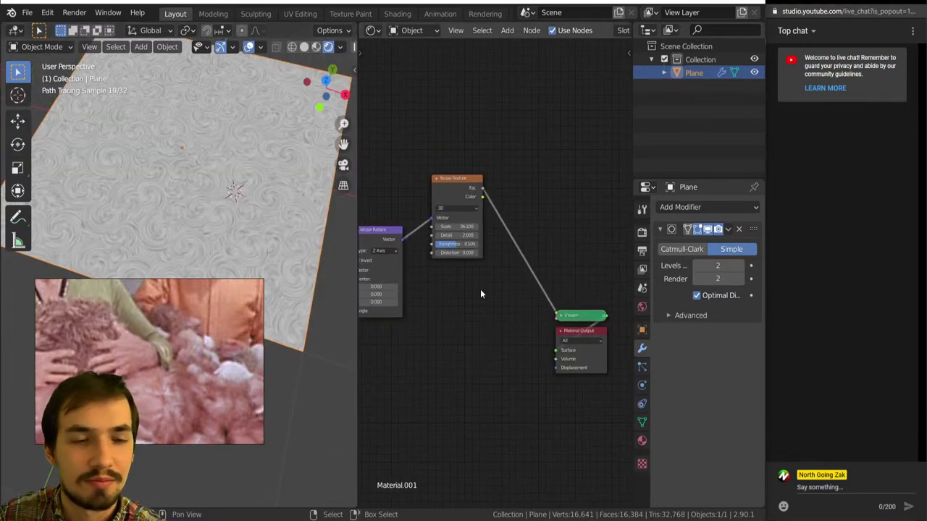
{"action": "scroll", "coordinate": [157, 233], "scroll_direction": "down", "scroll_amount": 3}
{"action": "scroll", "coordinate": [173, 203], "scroll_direction": "up", "scroll_amount": 2}
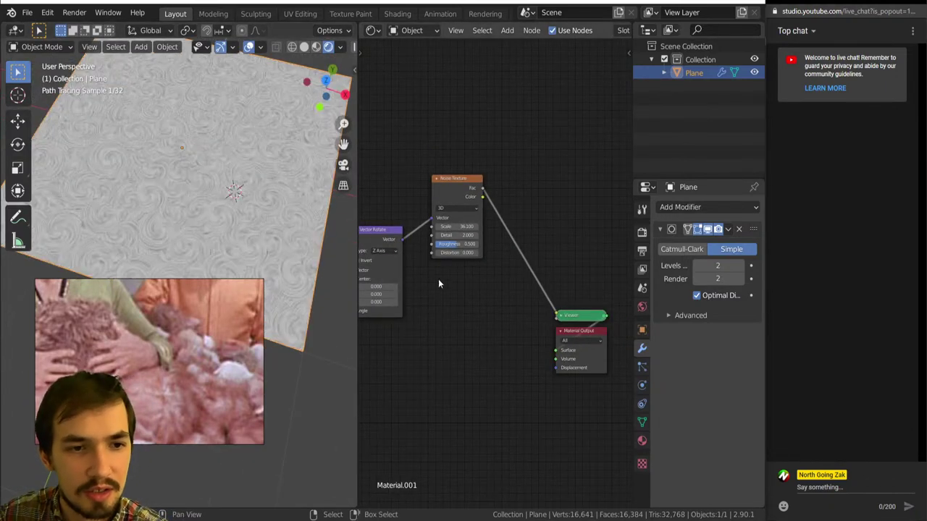
{"action": "middle_click_drag", "start_coordinate": [205, 200], "coordinate": [145, 163]}
- Add a spherical Gradient Texture above the Voronoi chain, feed it the Object coordinates and preview it
{"action": "middle_click_drag", "start_coordinate": [453, 271], "coordinate": [532, 215]}
{"action": "scroll", "coordinate": [488, 270], "scroll_direction": "down", "scroll_amount": 5}
{"action": "middle_click_drag", "start_coordinate": [435, 302], "coordinate": [465, 296]}
{"action": "scroll", "coordinate": [478, 299], "scroll_direction": "down", "scroll_amount": 3}
{"action": "scroll", "coordinate": [475, 298], "scroll_direction": "up", "scroll_amount": 5}
{"action": "middle_click_drag", "start_coordinate": [548, 299], "coordinate": [528, 309]}
{"action": "scroll", "coordinate": [497, 307], "scroll_direction": "down", "scroll_amount": 6}
{"action": "middle_click_drag", "start_coordinate": [466, 304], "coordinate": [530, 327]}
{"action": "scroll", "coordinate": [458, 280], "scroll_direction": "up", "scroll_amount": 6}
{"action": "key", "text": "shift+a"}
{"action": "mouse_move", "coordinate": [458, 280]}
{"action": "left_click", "coordinate": [540, 109]}
{"action": "left_click", "coordinate": [499, 297]}
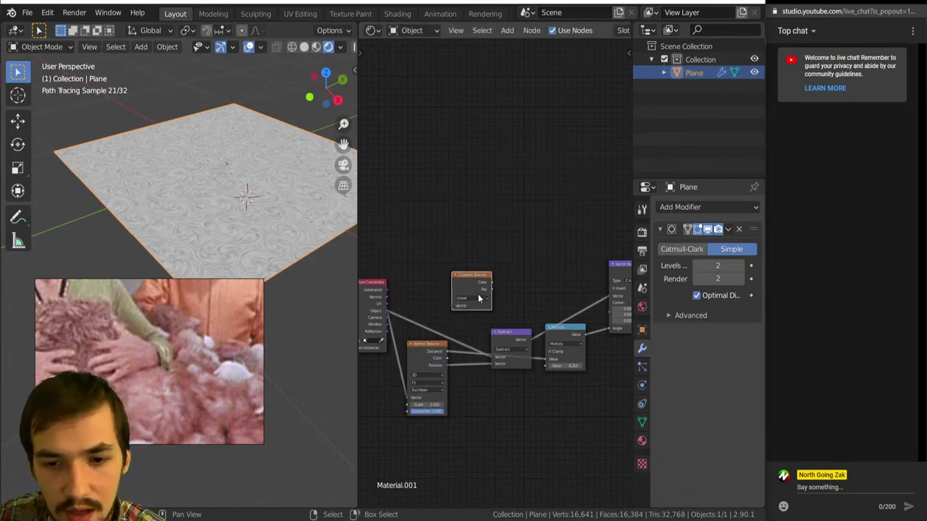
{"action": "left_click", "coordinate": [463, 331]}
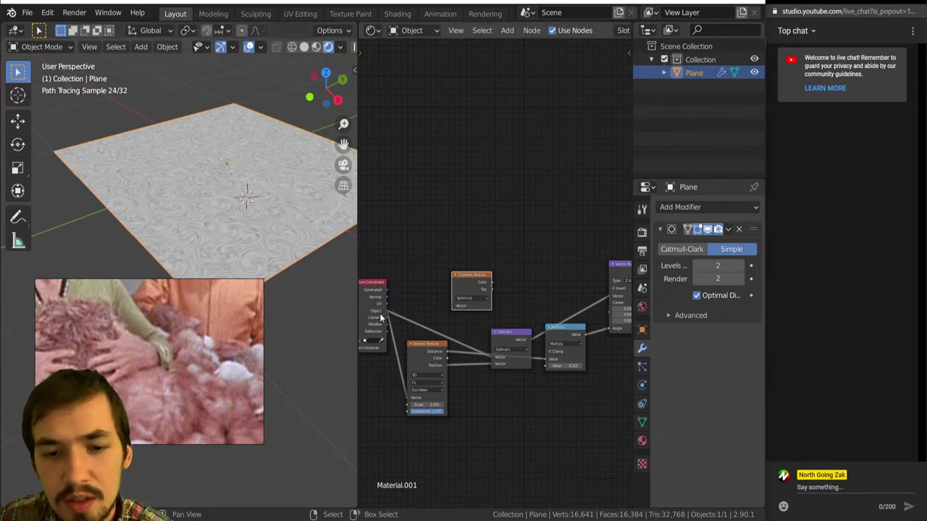
{"action": "left_click", "coordinate": [476, 287], "text": "ctrl+shift"}
- Insert a Displacement node between the spherical Gradient Texture and the Viewer, with the gradient driving its Height
{"action": "middle_click_drag", "start_coordinate": [495, 284], "coordinate": [379, 276]}
{"action": "scroll", "coordinate": [463, 289], "scroll_direction": "down", "scroll_amount": 2}
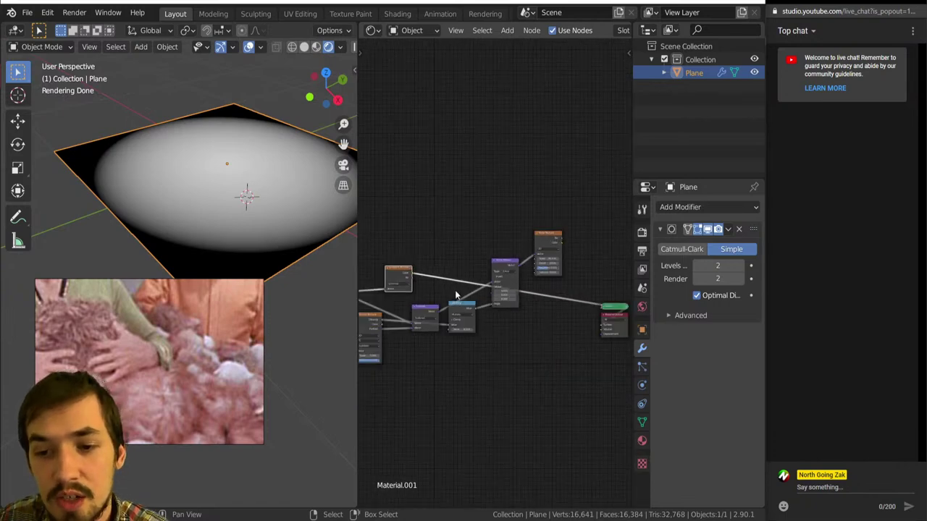
{"action": "middle_click_drag", "start_coordinate": [597, 312], "coordinate": [553, 302]}
{"action": "key", "text": "shift+a"}
{"action": "mouse_move", "coordinate": [520, 309]}
{"action": "mouse_move", "coordinate": [507, 331]}
{"action": "left_click", "coordinate": [596, 345]}
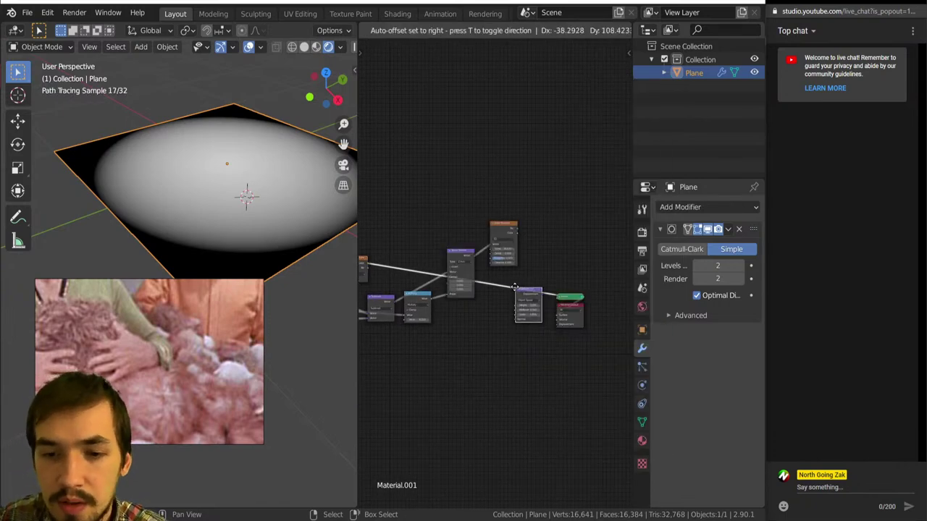
{"action": "left_click", "coordinate": [517, 317]}
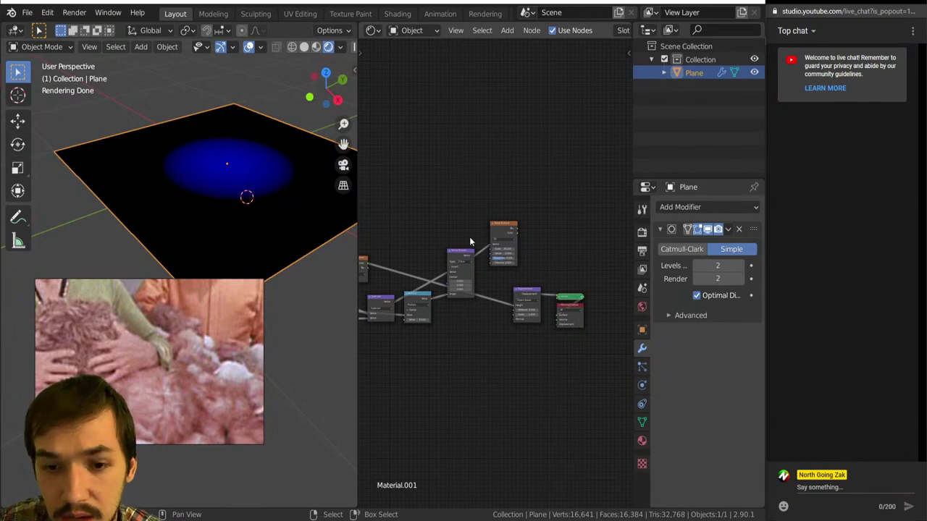
- Rearrange the Vector Rotate, Multiply and Noise Texture nodes below the link from the gradient to Displacement
{"action": "left_click_drag", "start_coordinate": [458, 259], "coordinate": [412, 346]}
{"action": "left_click_drag", "start_coordinate": [503, 237], "coordinate": [519, 293]}
{"action": "scroll", "coordinate": [499, 298], "scroll_direction": "up", "scroll_amount": 2}
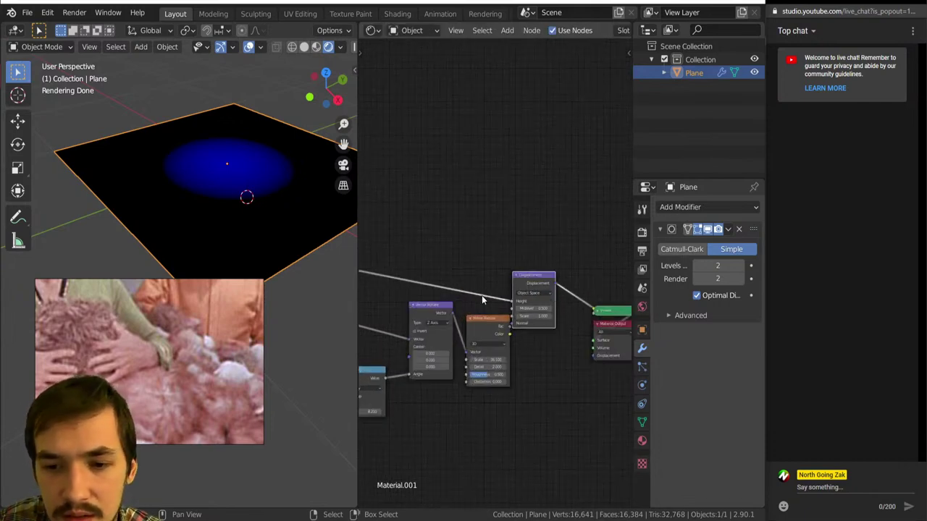
- Connect the Displacement node to the Material Output's Displacement input and inspect the displaced plane from the side
{"action": "scroll", "coordinate": [482, 295], "scroll_direction": "down", "scroll_amount": 5}
{"action": "mouse_move", "coordinate": [158, 216]}
{"action": "middle_mouse_down"}
{"action": "mouse_move", "coordinate": [158, 187]}
{"action": "mouse_move", "coordinate": [158, 199]}
{"action": "middle_mouse_up"}
{"action": "scroll", "coordinate": [498, 308], "scroll_direction": "up", "scroll_amount": 2}
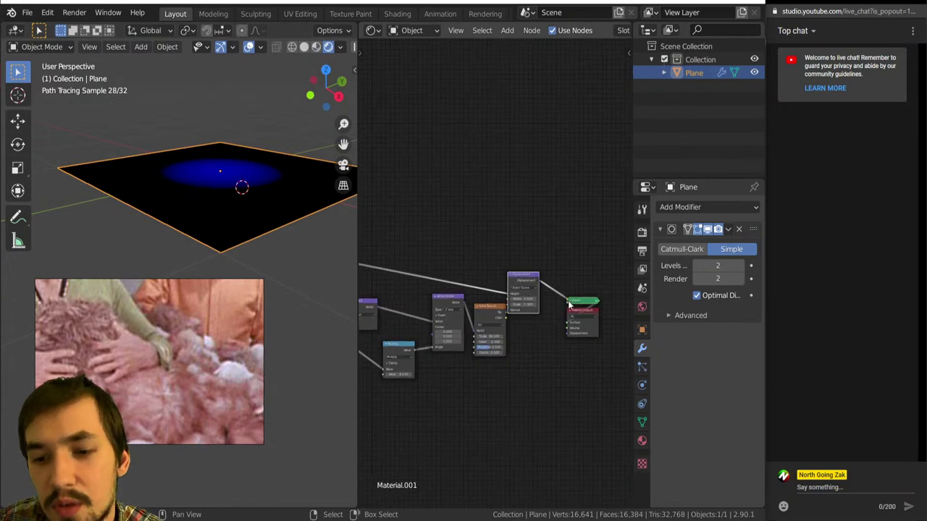
{"action": "scroll", "coordinate": [560, 301], "scroll_direction": "up", "scroll_amount": 4}
{"action": "middle_click_drag", "start_coordinate": [547, 296], "coordinate": [455, 268]}
{"action": "scroll", "coordinate": [450, 262], "scroll_direction": "up", "scroll_amount": 4}
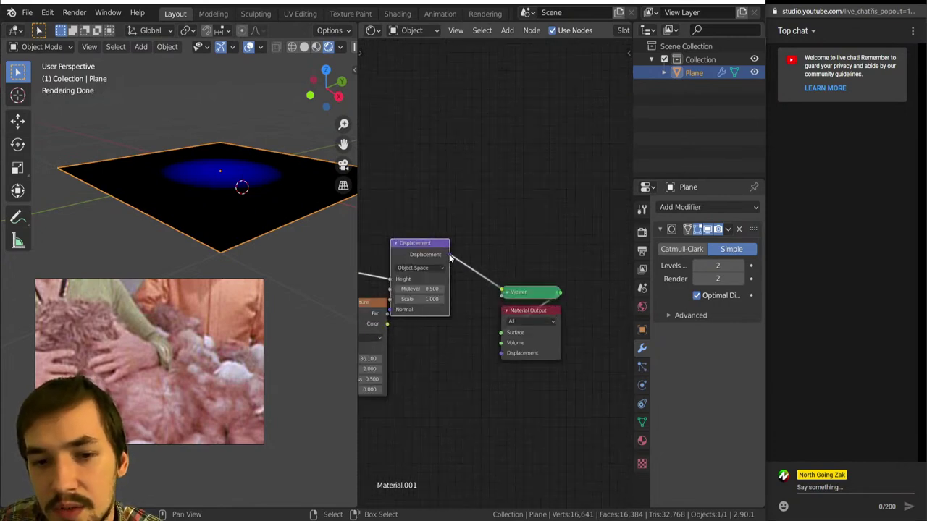
{"action": "left_click_drag", "start_coordinate": [500, 355], "coordinate": [500, 355]}
{"action": "middle_click_drag", "start_coordinate": [239, 218], "coordinate": [374, 271]}
{"action": "scroll", "coordinate": [374, 271], "scroll_direction": "up", "scroll_amount": 2}
{"action": "middle_click_drag", "start_coordinate": [236, 248], "coordinate": [235, 219]}
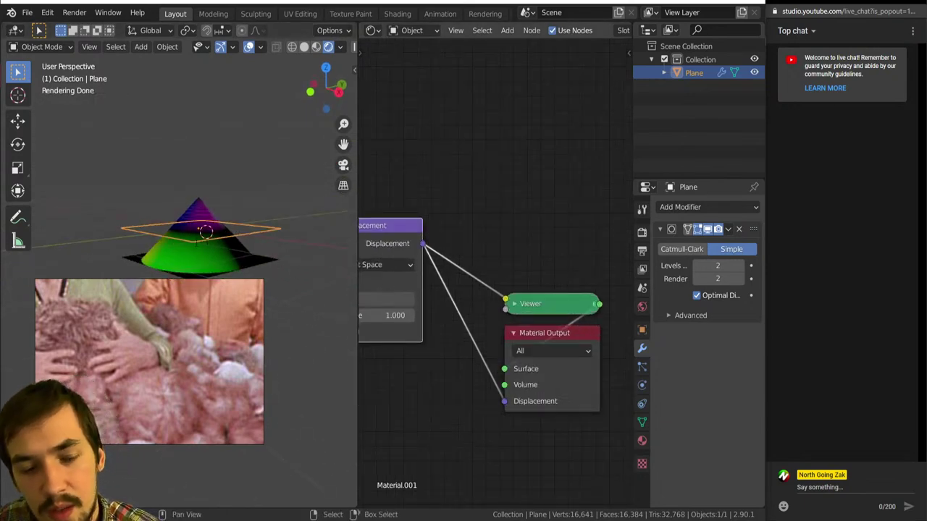
- Set the Displacement node's Midlevel to 0 and shift the reference image down to uncover more of the model
{"action": "middle_click_drag", "start_coordinate": [434, 356], "coordinate": [497, 382]}
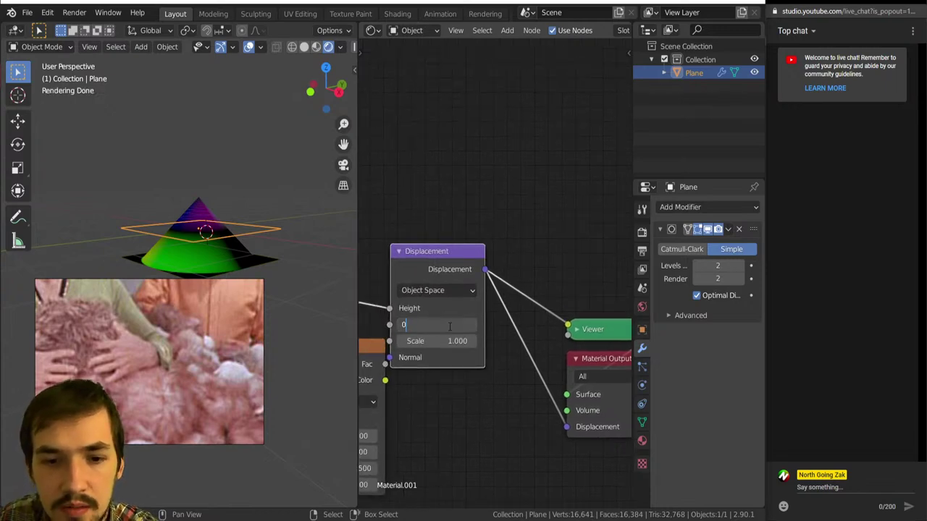
{"action": "key", "text": "Return"}
{"action": "mouse_move", "coordinate": [227, 235]}
{"action": "middle_mouse_down"}
{"action": "mouse_move", "coordinate": [208, 287]}
{"action": "mouse_move", "coordinate": [241, 258]}
{"action": "middle_mouse_up"}
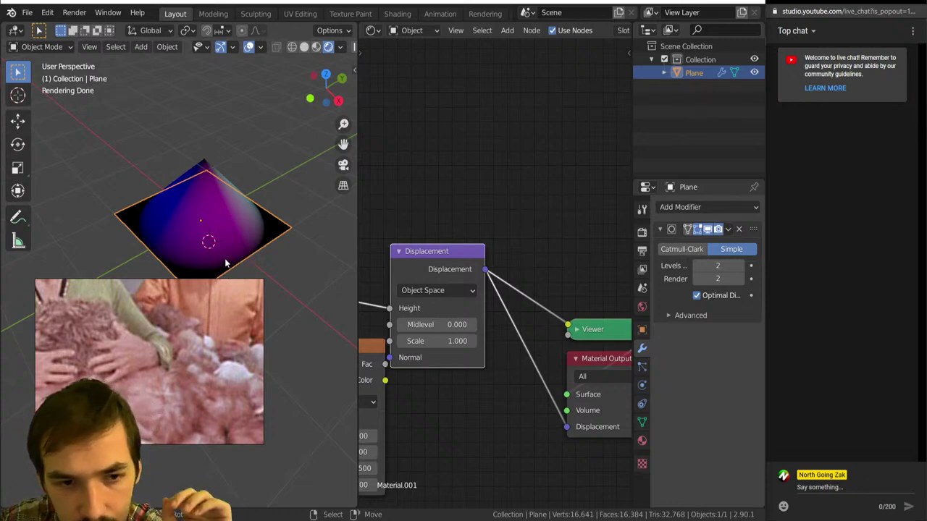
{"action": "middle_click_drag", "start_coordinate": [224, 267], "coordinate": [223, 205]}
{"action": "left_click_drag", "start_coordinate": [181, 381], "coordinate": [174, 430]}
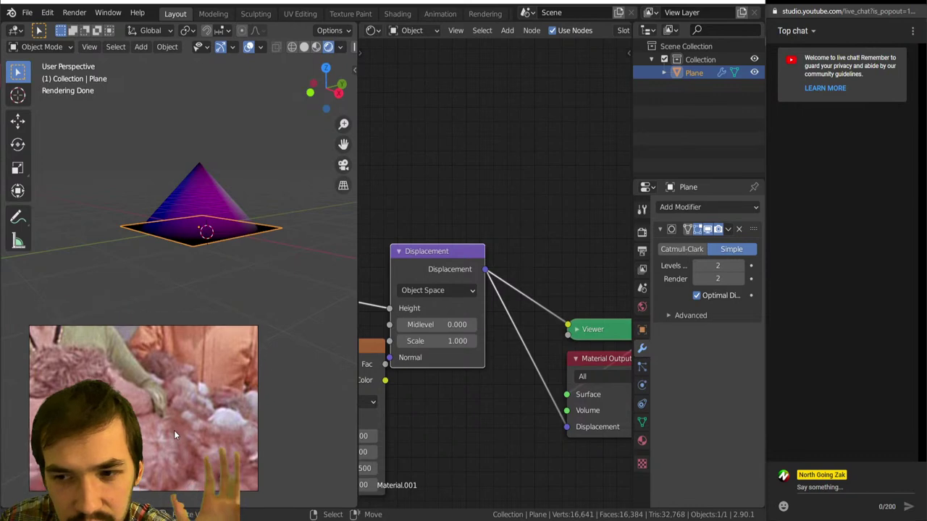
{"action": "middle_click_drag", "start_coordinate": [216, 281], "coordinate": [213, 310]}
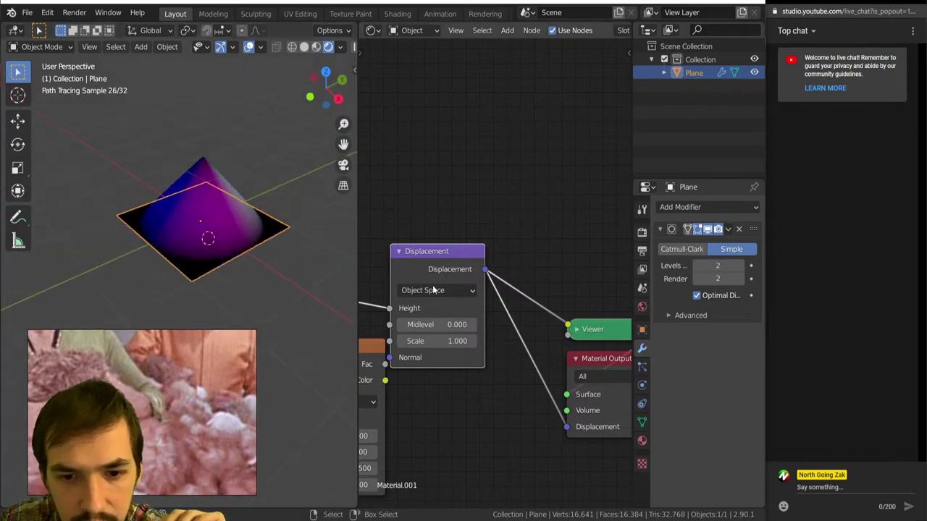
- Insert an RGB Curves node between the spherical gradient and Displacement Height, bending its curve upward to round the cone into a dome
{"action": "scroll", "coordinate": [432, 287], "scroll_direction": "down", "scroll_amount": 2}
{"action": "scroll", "coordinate": [155, 268], "scroll_direction": "up", "scroll_amount": 3}
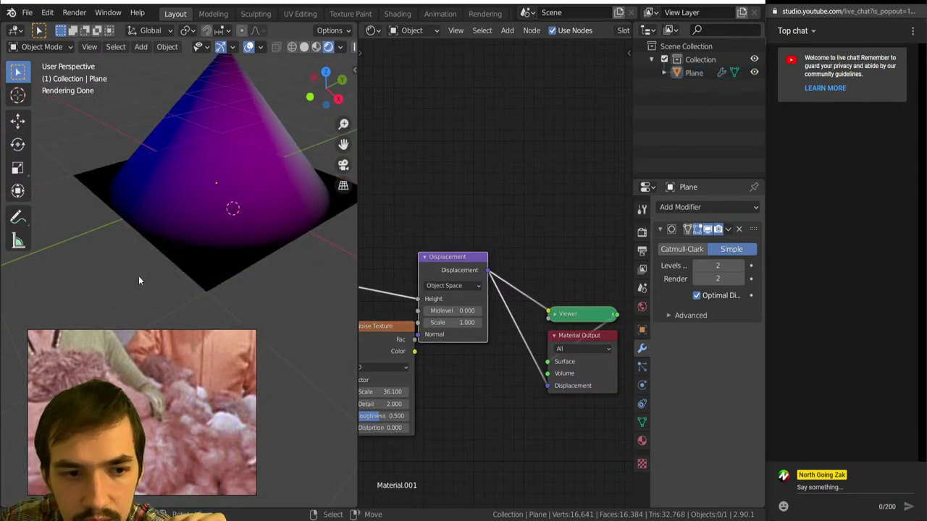
{"action": "scroll", "coordinate": [493, 275], "scroll_direction": "down", "scroll_amount": 4}
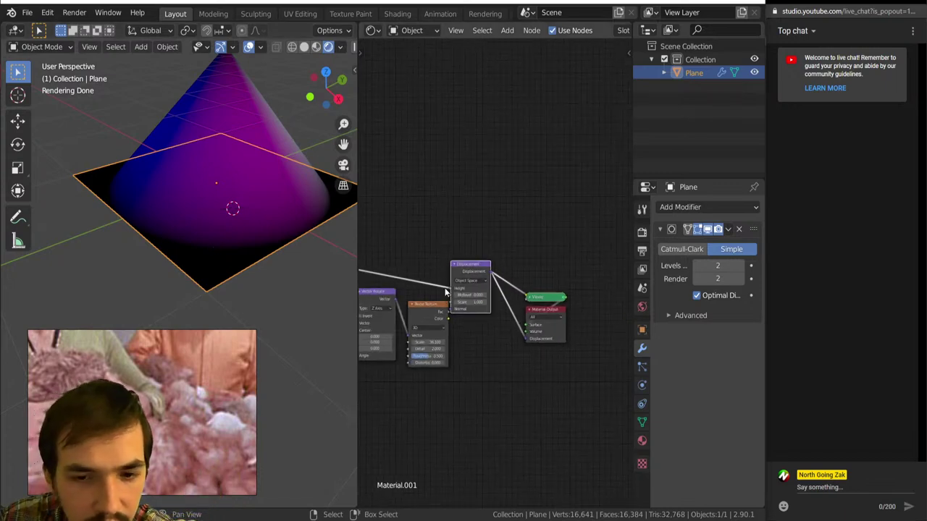
{"action": "scroll", "coordinate": [492, 276], "scroll_direction": "up", "scroll_amount": 2}
{"action": "scroll", "coordinate": [493, 276], "scroll_direction": "up", "scroll_amount": 3}
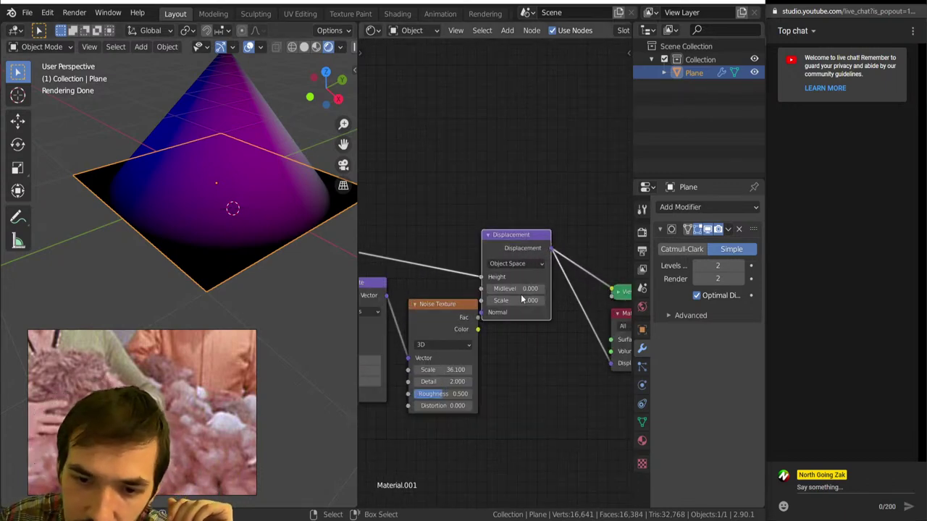
{"action": "scroll", "coordinate": [500, 278], "scroll_direction": "down", "scroll_amount": 3}
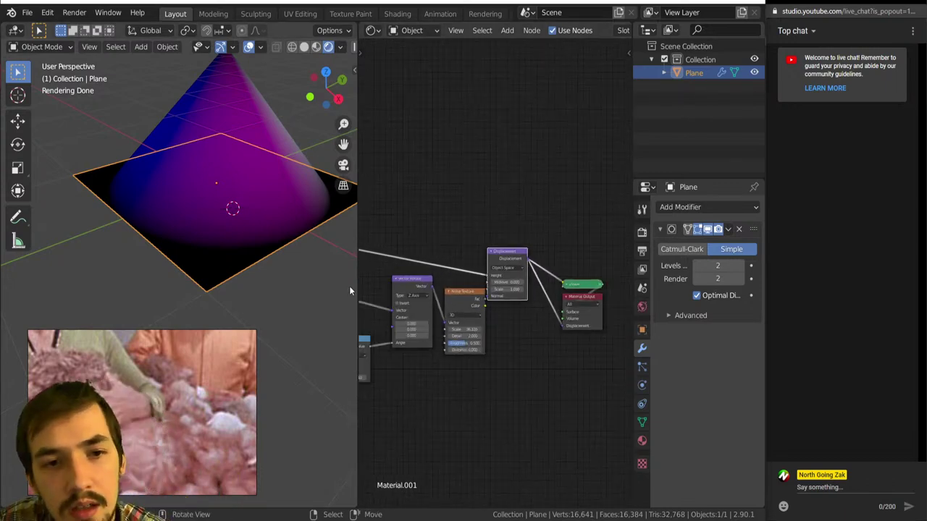
{"action": "mouse_move", "coordinate": [228, 184]}
{"action": "middle_mouse_down"}
{"action": "mouse_move", "coordinate": [232, 173]}
{"action": "mouse_move", "coordinate": [237, 196]}
{"action": "mouse_move", "coordinate": [239, 127]}
{"action": "middle_mouse_up"}
{"action": "middle_click_drag", "start_coordinate": [472, 247], "coordinate": [525, 283]}
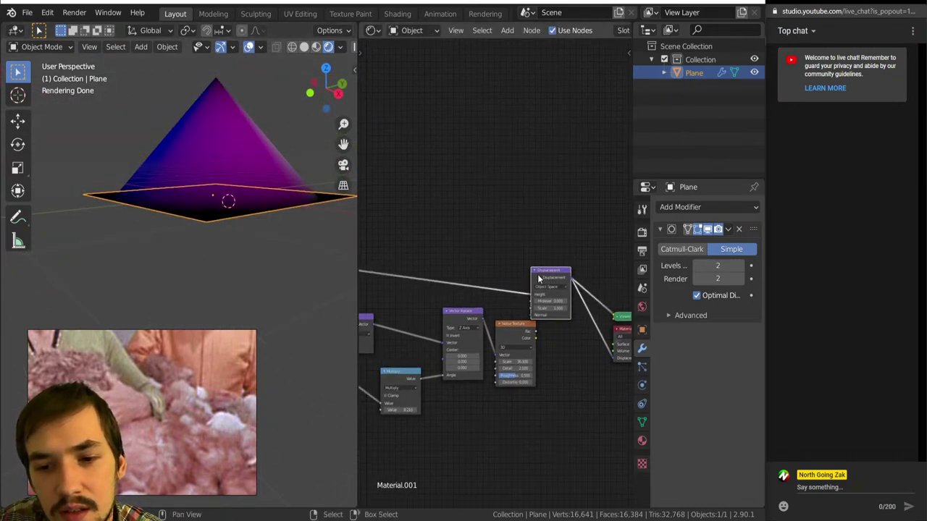
{"action": "key", "text": "shift+a"}
{"action": "left_click", "coordinate": [420, 286]}
{"action": "left_click", "coordinate": [416, 218]}
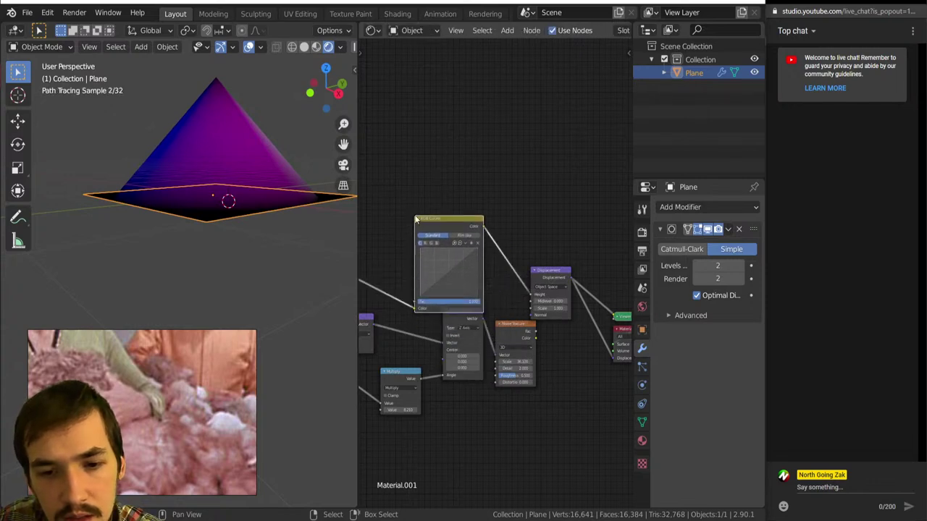
{"action": "left_click_drag", "start_coordinate": [449, 276], "coordinate": [435, 268]}
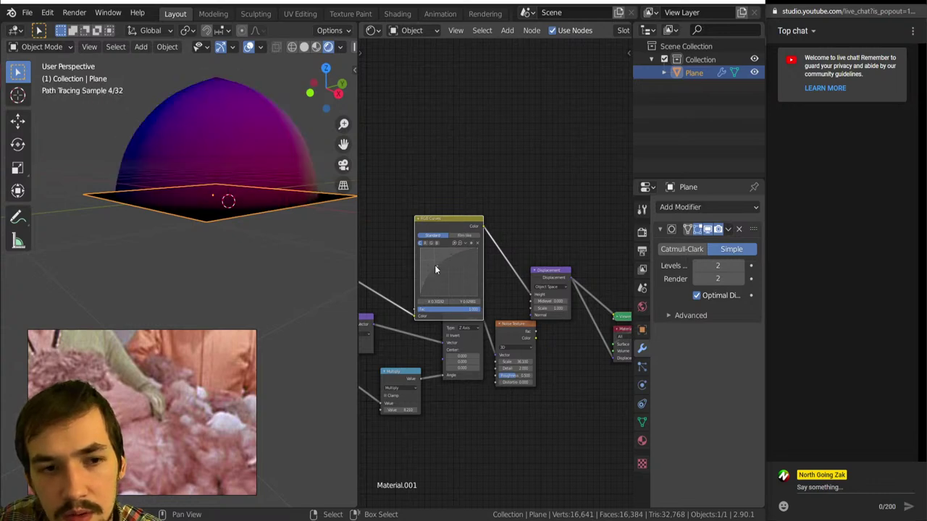
- Lower the end point of the RGB Curves curve to a Y of about 0.90 to flatten the dome's peak
{"action": "left_click_drag", "start_coordinate": [478, 249], "coordinate": [479, 252]}
{"action": "middle_click_drag", "start_coordinate": [451, 229], "coordinate": [489, 244]}
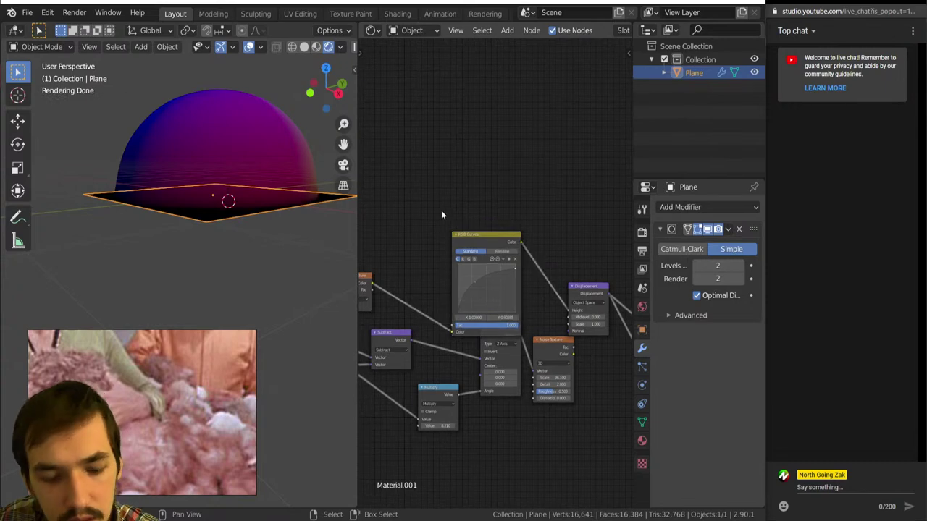
{"action": "key", "text": "shift+a"}
{"action": "mouse_move", "coordinate": [446, 209]}
{"action": "key", "text": "Escape"}
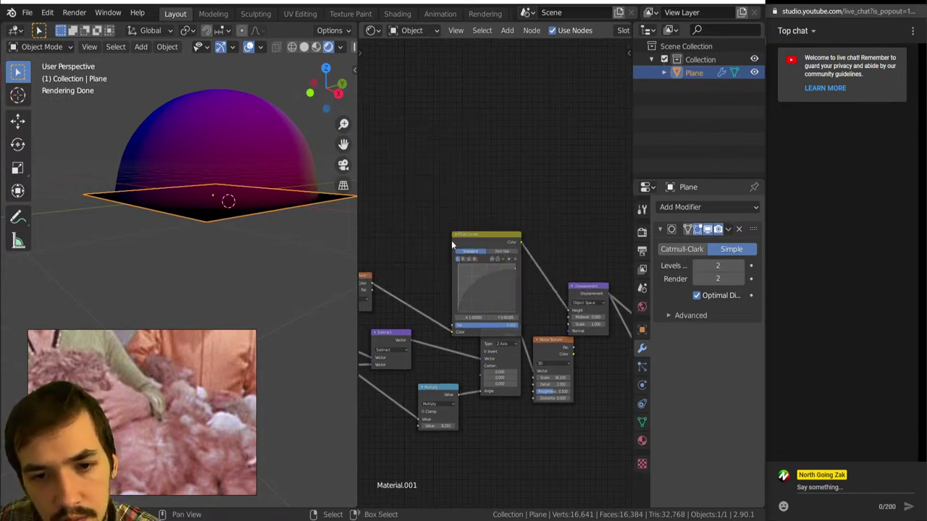
- Turn on the Screencast Keys display and move and crop the reference image to a narrower area below the model
{"action": "key", "text": "n"}
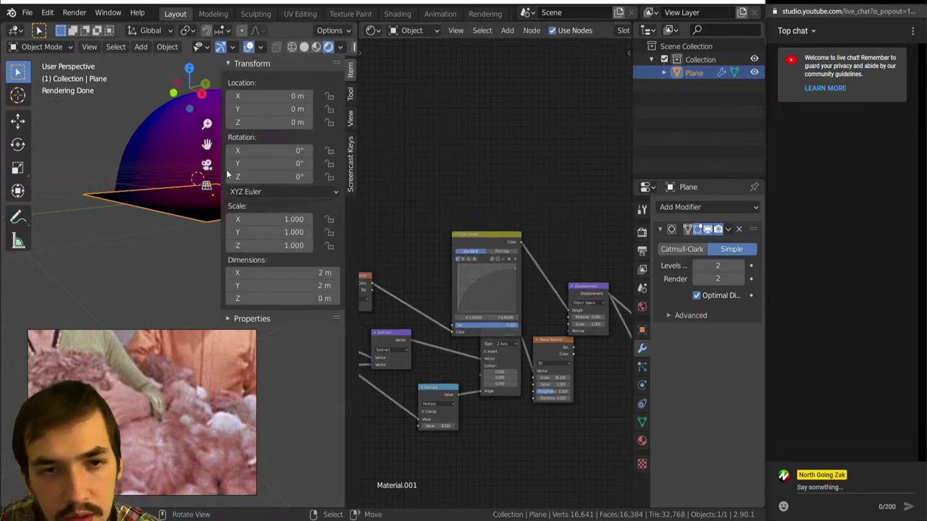
{"action": "left_click", "coordinate": [349, 159]}
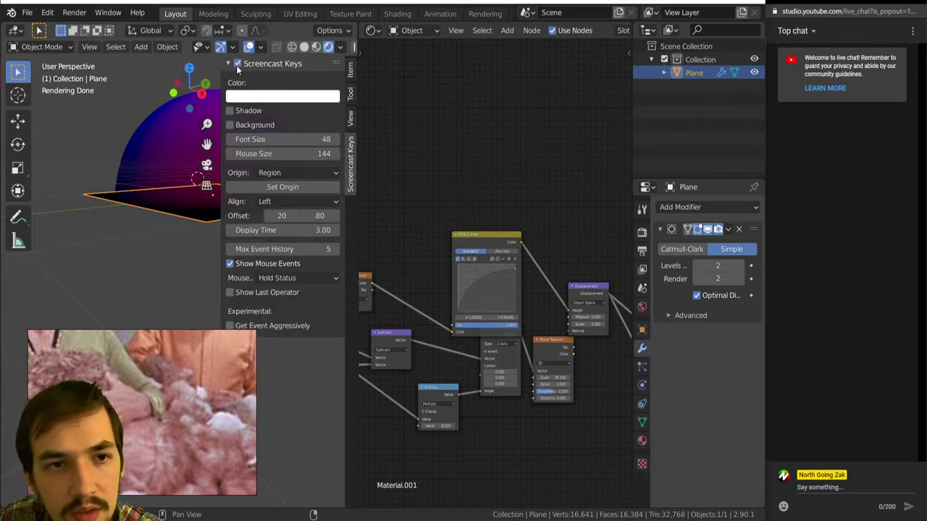
{"action": "key", "text": "b"}
{"action": "left_click_drag", "start_coordinate": [228, 384], "coordinate": [202, 379]}
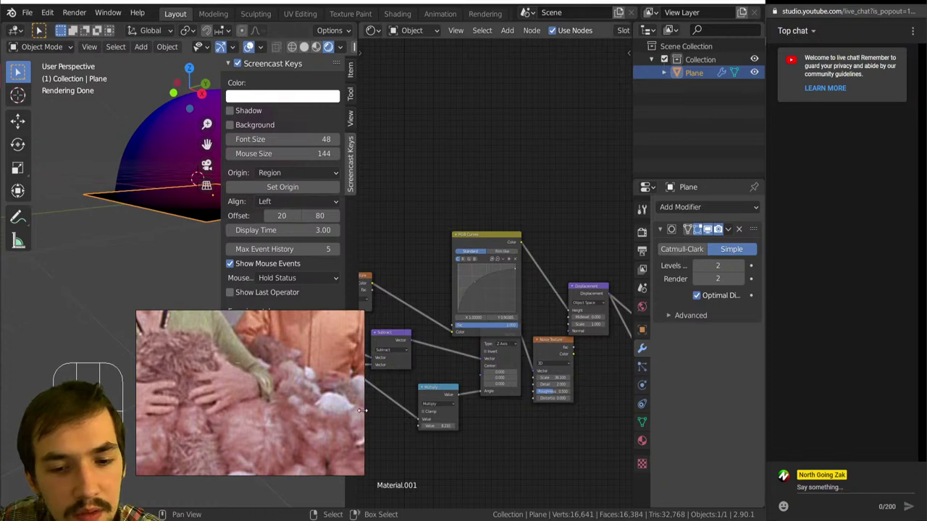
{"action": "left_click_drag", "start_coordinate": [362, 410], "coordinate": [305, 410]}
{"action": "middle_click_drag", "start_coordinate": [136, 187], "coordinate": [191, 225]}
{"action": "key", "text": "b"}
{"action": "key", "text": "Escape"}
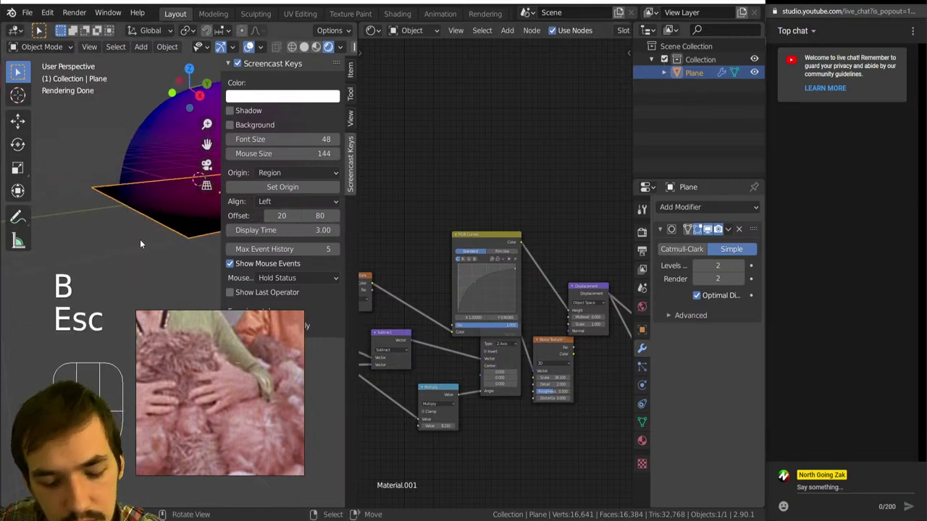
{"action": "key", "text": "n"}
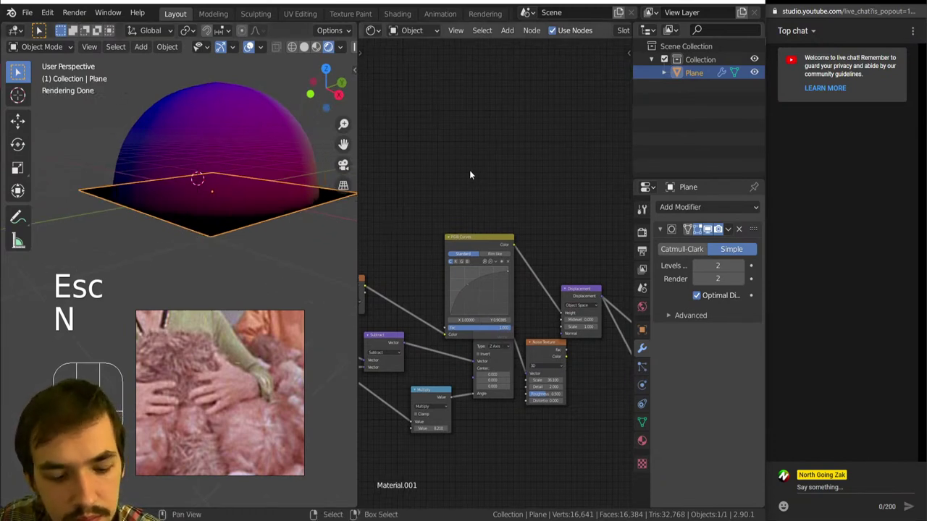
- Preview the RGB Curves output on the plane and move the reference image over the empty area above the nodes
{"action": "key", "text": "shift+a"}
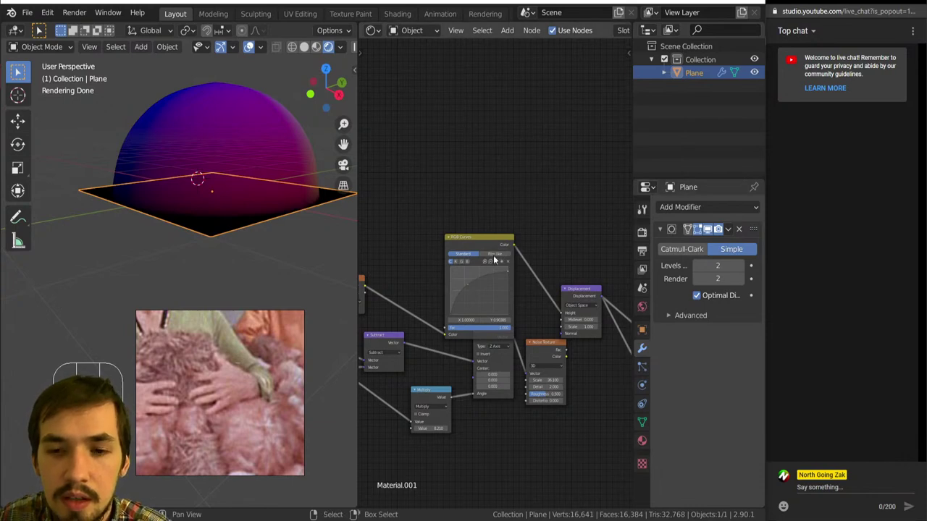
{"action": "left_click", "coordinate": [489, 247], "text": "ctrl+shift"}
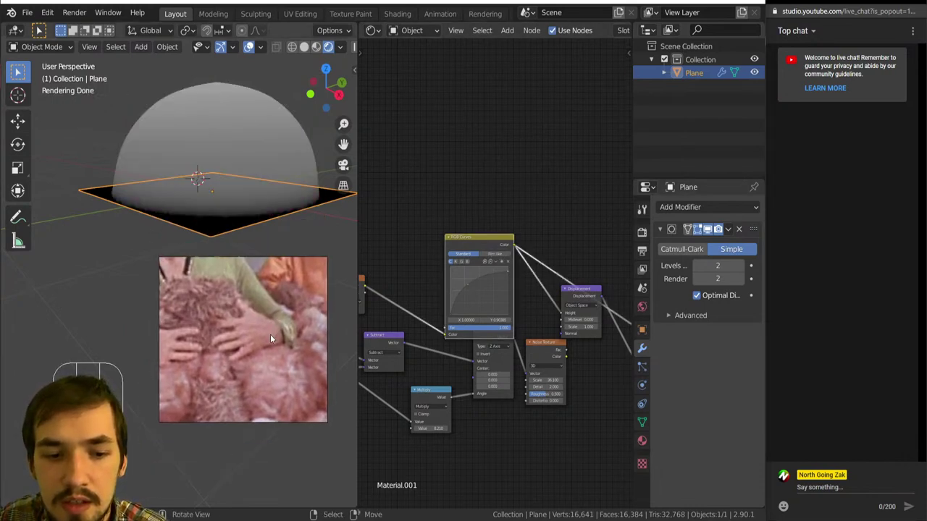
{"action": "left_click_drag", "start_coordinate": [271, 335], "coordinate": [278, 365]}
{"action": "left_click", "coordinate": [576, 296]}
{"action": "left_click_drag", "start_coordinate": [228, 343], "coordinate": [516, 111]}
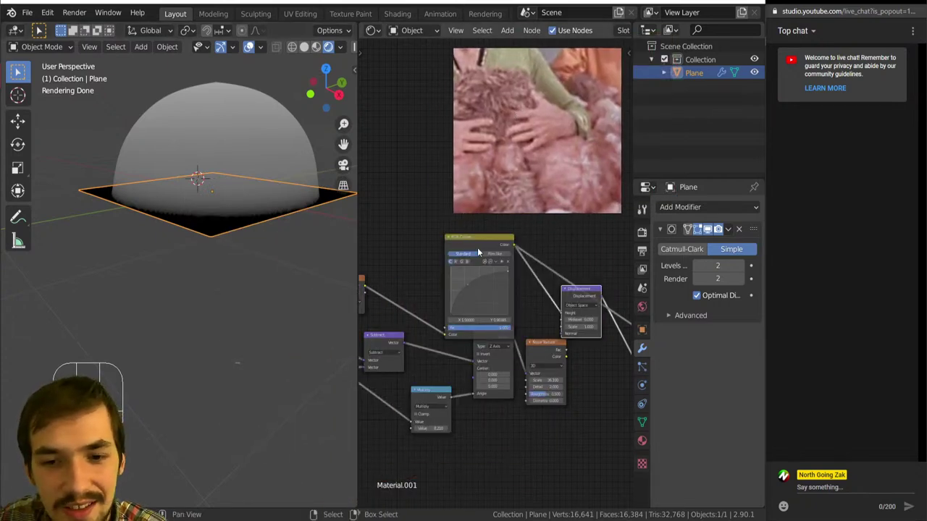
- Delete the Noise Texture node that follows Vector Rotate
{"action": "key", "text": "shift"}
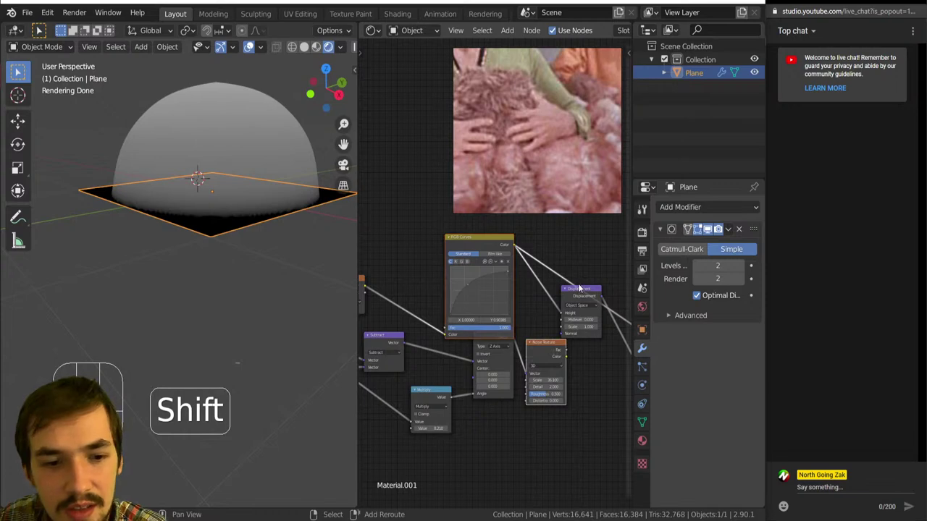
{"action": "key", "text": "x"}
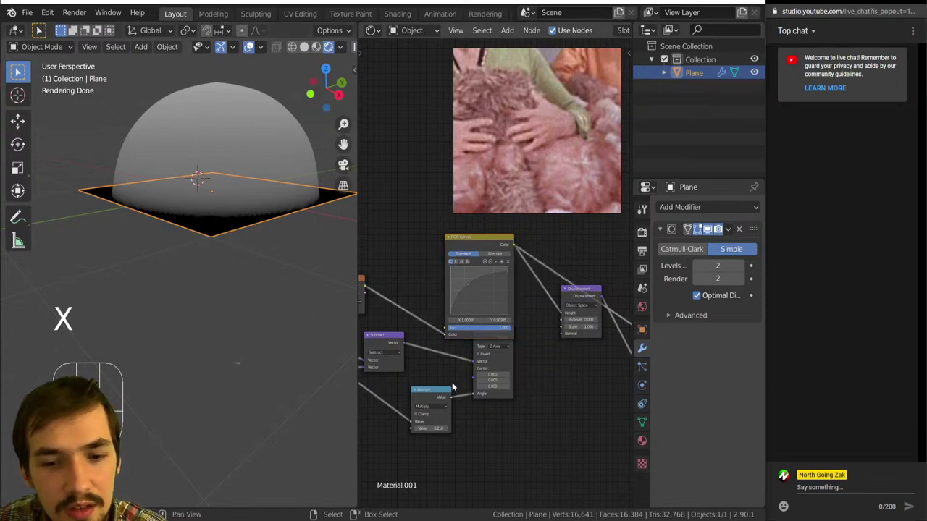
{"action": "middle_click_drag", "start_coordinate": [186, 117], "coordinate": [181, 122]}
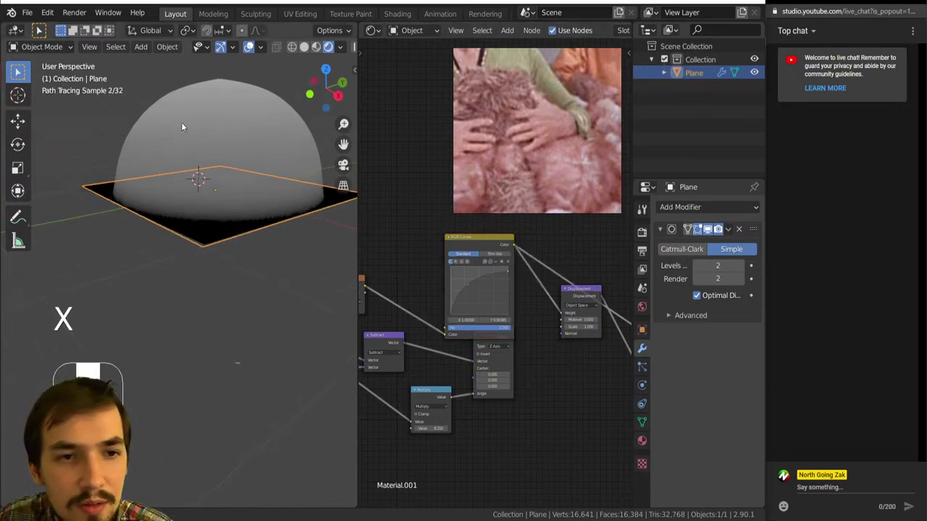
- Add and adjust control points along the RGB Curves curve to reshape the dome, and zoom the reference image out to the whole scene
{"action": "middle_click_drag", "start_coordinate": [376, 296], "coordinate": [613, 339]}
{"action": "middle_click_drag", "start_coordinate": [482, 334], "coordinate": [541, 358]}
{"action": "scroll", "coordinate": [502, 346], "scroll_direction": "up", "scroll_amount": 4}
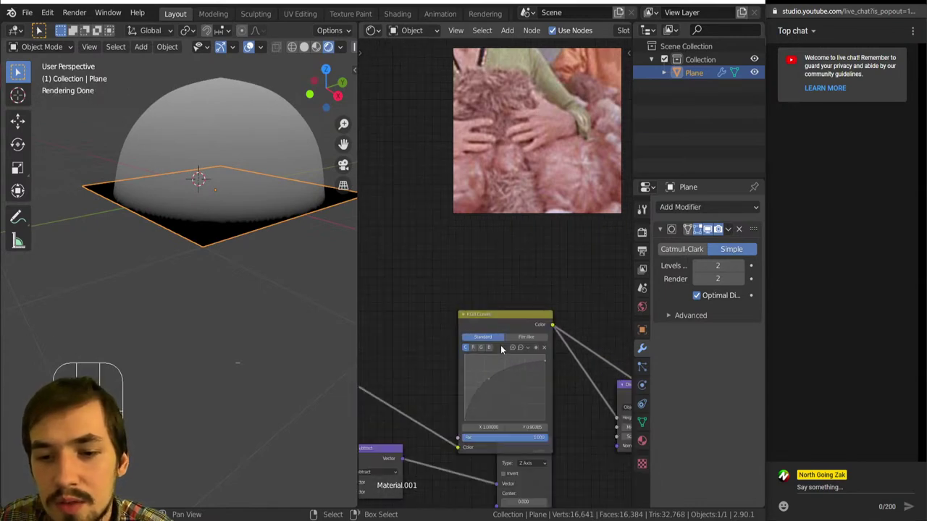
{"action": "scroll", "coordinate": [527, 148], "scroll_direction": "down", "scroll_amount": 5}
{"action": "scroll", "coordinate": [485, 405], "scroll_direction": "up", "scroll_amount": 2}
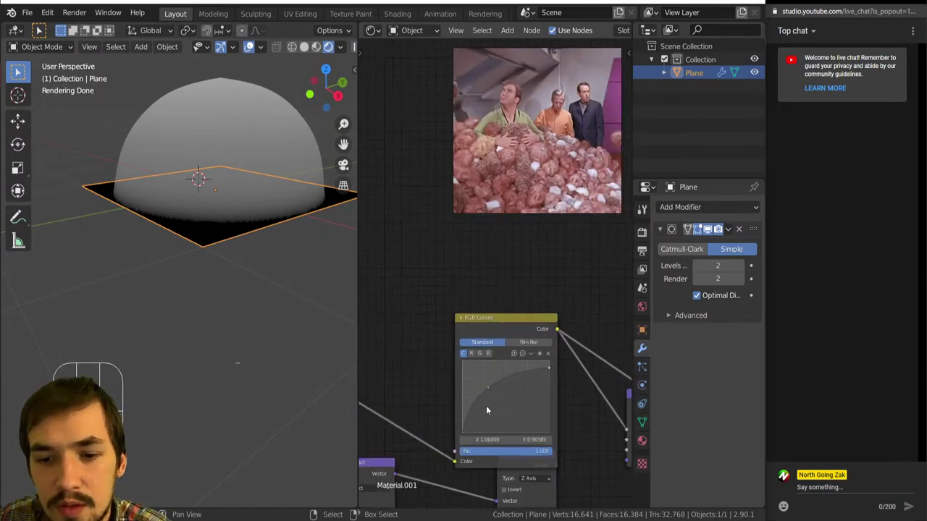
{"action": "left_click_drag", "start_coordinate": [495, 425], "coordinate": [499, 428]}
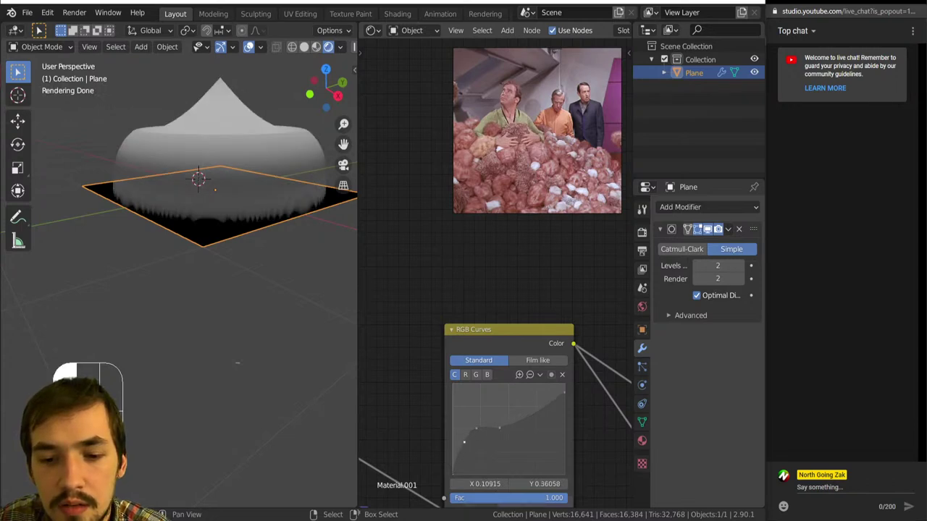
{"action": "left_click", "coordinate": [530, 404]}
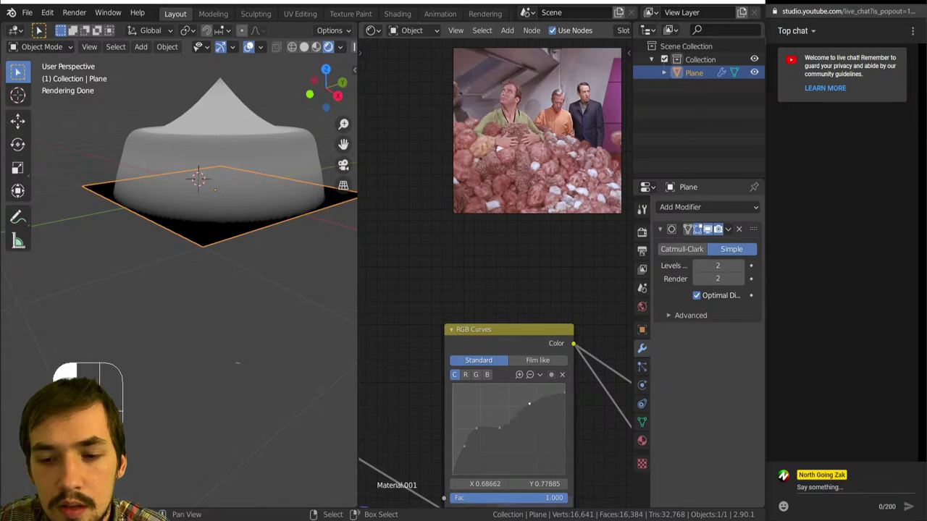
{"action": "left_click_drag", "start_coordinate": [500, 429], "coordinate": [502, 418]}
{"action": "scroll", "coordinate": [218, 254], "scroll_direction": "down", "scroll_amount": 5}
{"action": "middle_click_drag", "start_coordinate": [217, 254], "coordinate": [231, 217]}
{"action": "scroll", "coordinate": [478, 369], "scroll_direction": "down", "scroll_amount": 3}
{"action": "scroll", "coordinate": [478, 372], "scroll_direction": "down", "scroll_amount": 2}
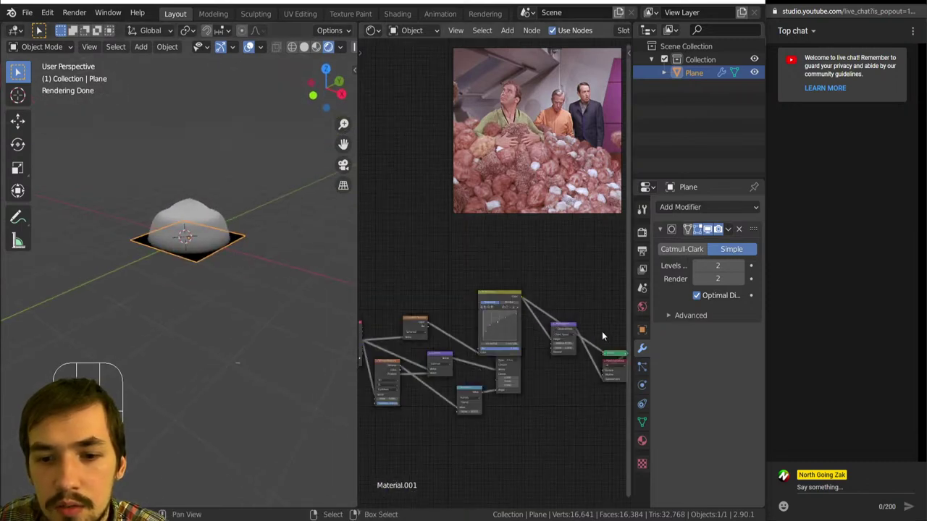
- Insert a MixRGB node between the Texture Coordinate's Object output and the spherical Gradient Texture
{"action": "scroll", "coordinate": [554, 348], "scroll_direction": "up", "scroll_amount": 2}
{"action": "middle_click_drag", "start_coordinate": [492, 373], "coordinate": [559, 343]}
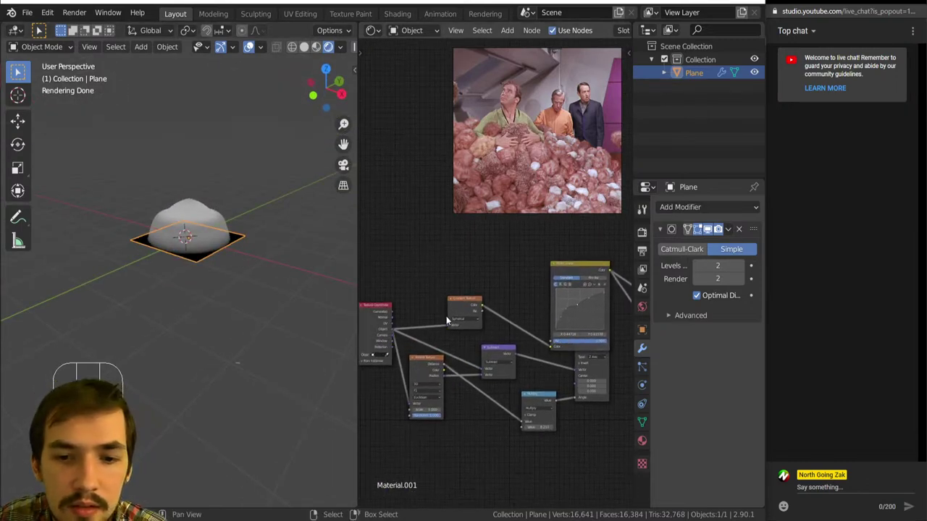
{"action": "middle_click_drag", "start_coordinate": [446, 319], "coordinate": [477, 337]}
{"action": "key", "text": "shift+a"}
{"action": "mouse_move", "coordinate": [456, 345]}
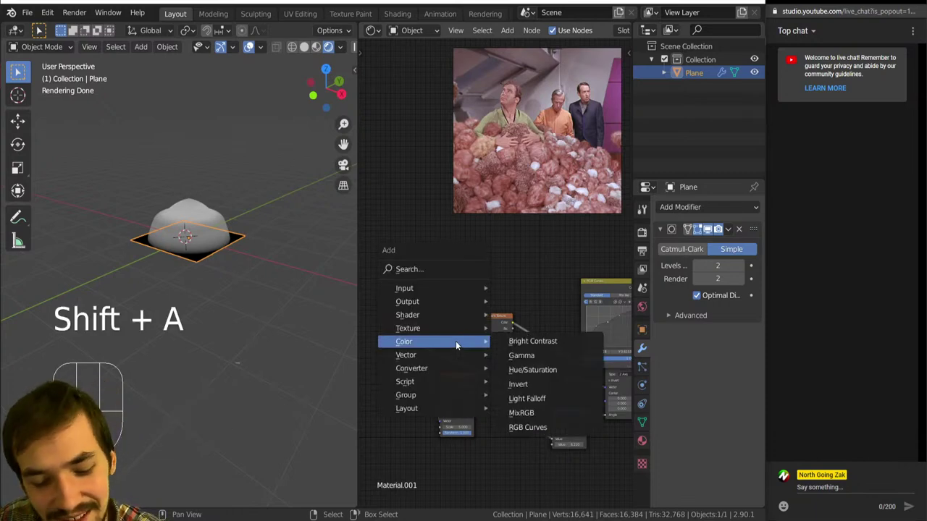
{"action": "left_click", "coordinate": [532, 341]}
{"action": "left_click", "coordinate": [466, 330]}
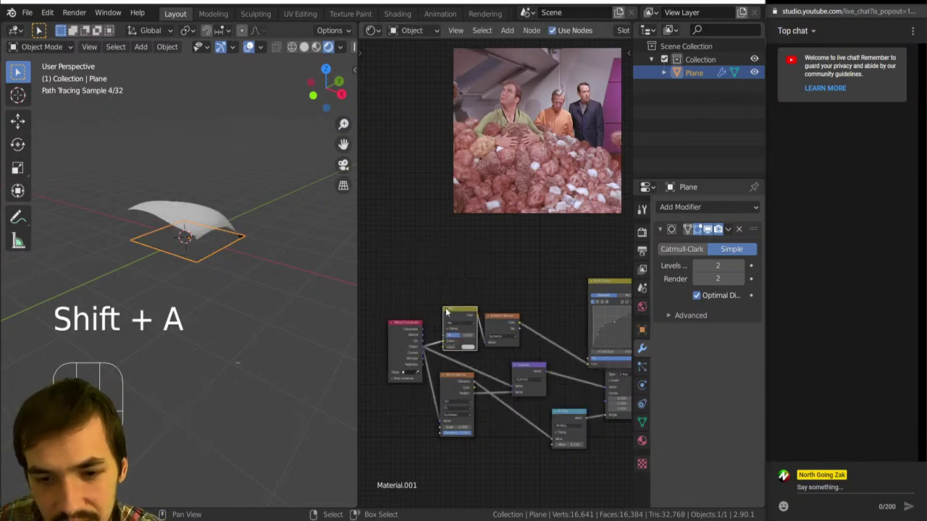
- Set the MixRGB node's blend mode to Linear Light with Clamp off, viewing the plane from above
{"action": "left_click", "coordinate": [460, 323]}
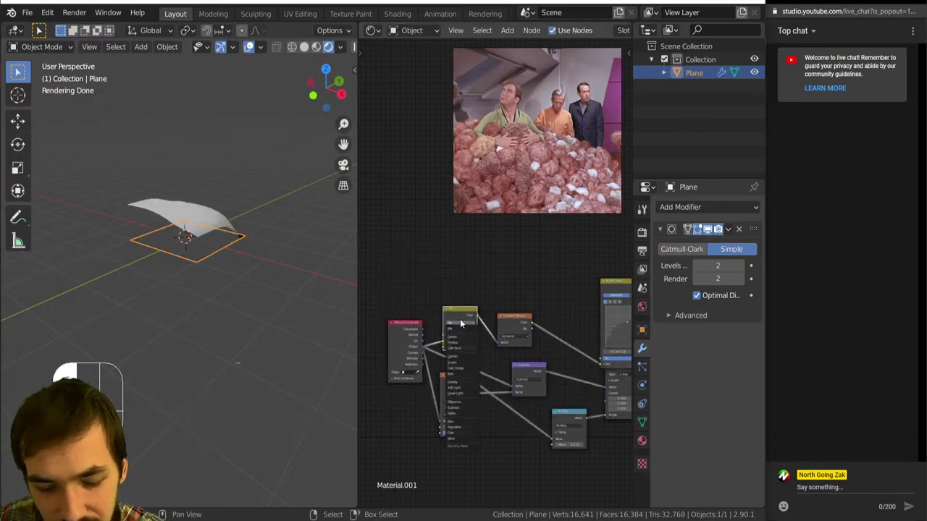
{"action": "left_click", "coordinate": [460, 323]}
{"action": "scroll", "coordinate": [444, 345], "scroll_direction": "up", "scroll_amount": 3}
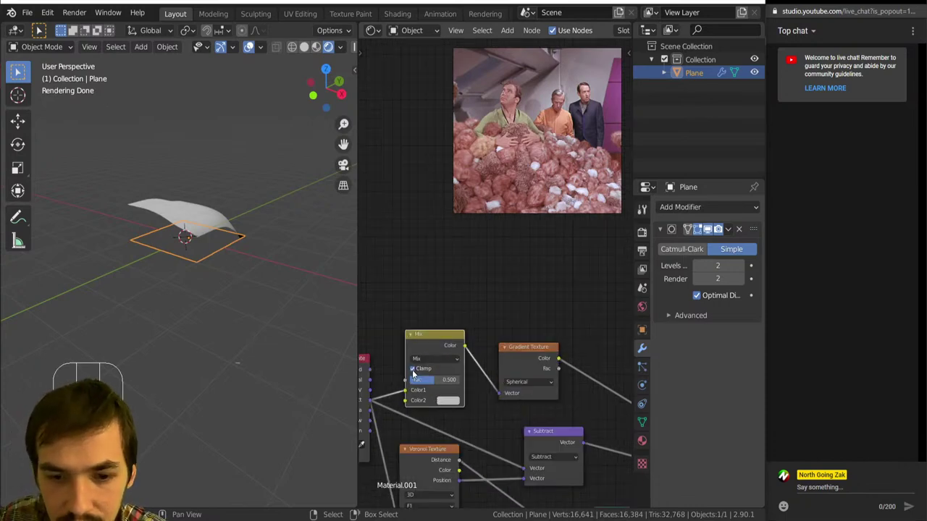
{"action": "left_click_drag", "start_coordinate": [422, 349], "coordinate": [433, 344]}
{"action": "middle_click_drag", "start_coordinate": [173, 319], "coordinate": [206, 346]}
{"action": "scroll", "coordinate": [413, 381], "scroll_direction": "down", "scroll_amount": 2}
{"action": "middle_click_drag", "start_coordinate": [418, 380], "coordinate": [450, 377]}
{"action": "scroll", "coordinate": [424, 379], "scroll_direction": "up", "scroll_amount": 3}
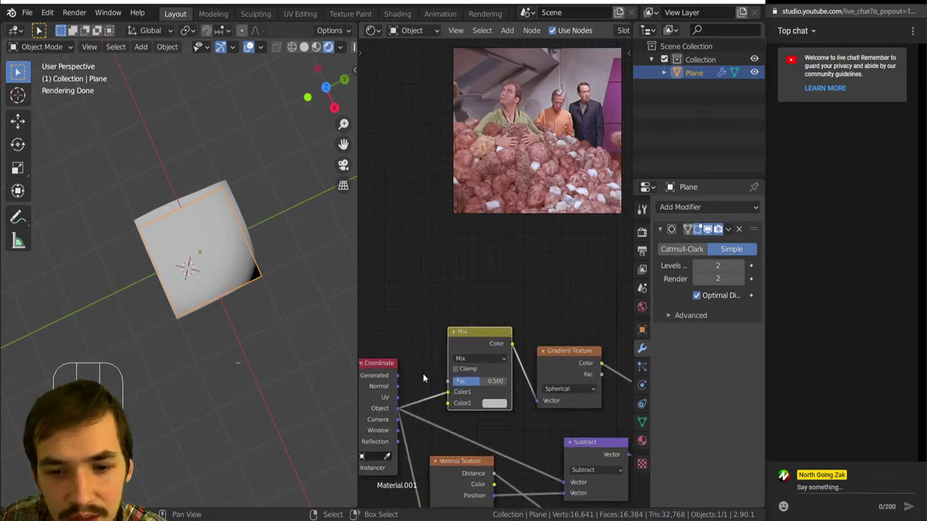
{"action": "left_click", "coordinate": [462, 359]}
{"action": "key", "text": "i"}
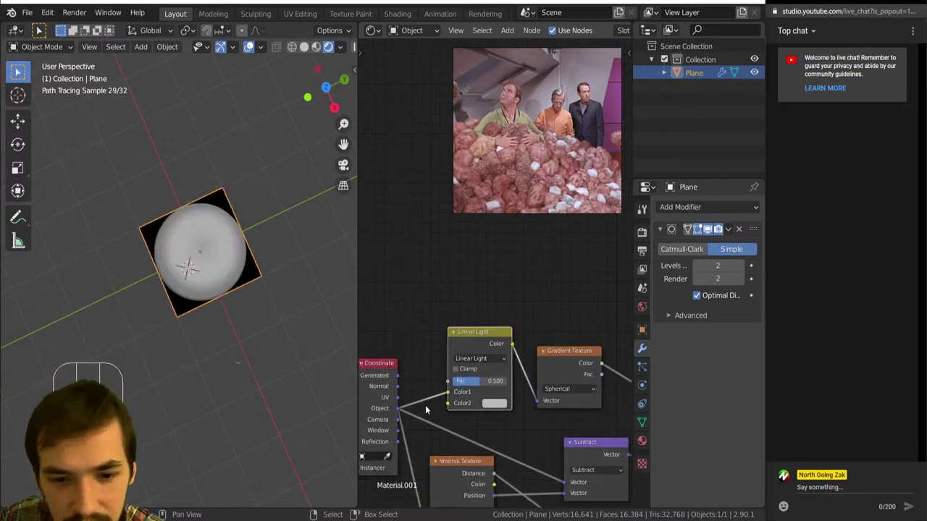
- Add a Musgrave Texture, linking its Height to the Linear Light node's Color2 and the Object coordinates to its Vector
{"action": "key", "text": "shift+a"}
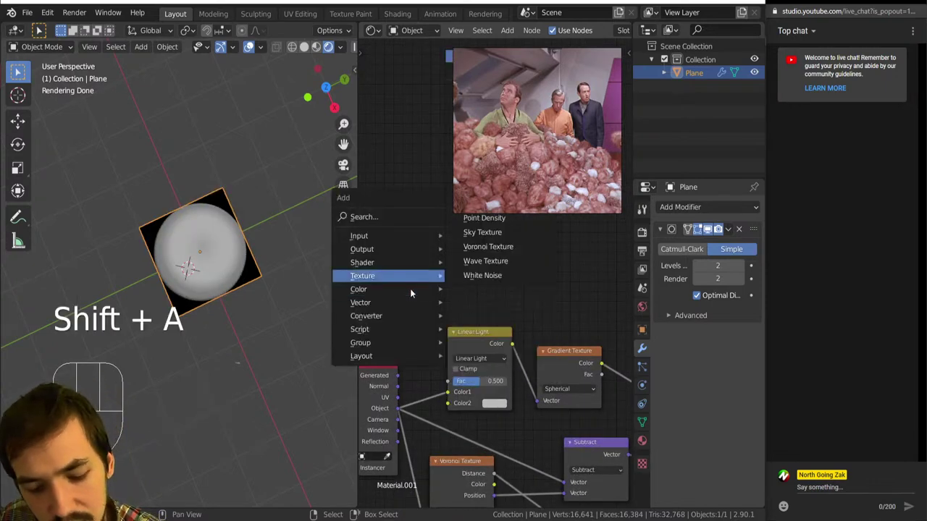
{"action": "left_click", "coordinate": [470, 304]}
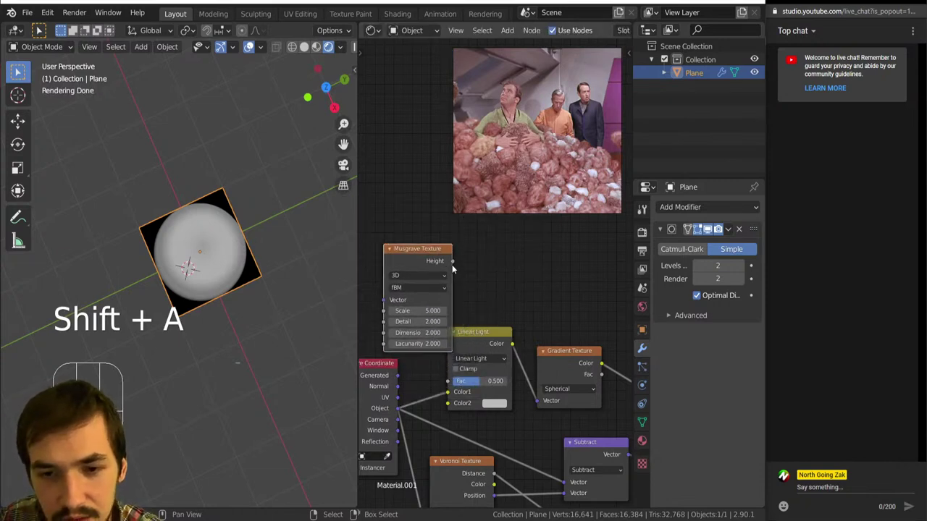
{"action": "left_click_drag", "start_coordinate": [457, 299], "coordinate": [448, 403]}
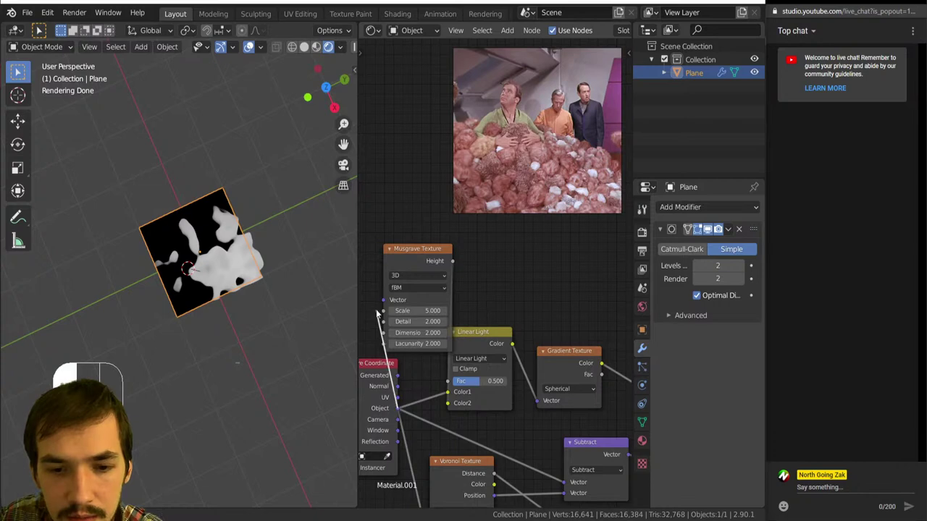
{"action": "left_click_drag", "start_coordinate": [384, 304], "coordinate": [385, 304]}
- Reduce the Linear Light node's Fac to 0.106 and move the node up beside the Musgrave Texture
{"action": "mouse_move", "coordinate": [187, 238]}
{"action": "middle_mouse_down"}
{"action": "mouse_move", "coordinate": [241, 180]}
{"action": "mouse_move", "coordinate": [234, 242]}
{"action": "middle_mouse_up"}
{"action": "scroll", "coordinate": [235, 242], "scroll_direction": "up", "scroll_amount": 5}
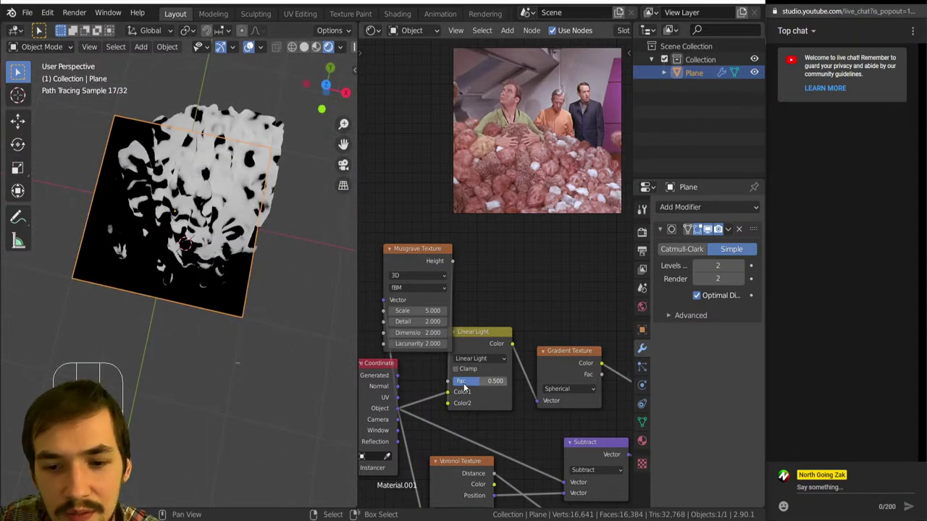
{"action": "left_click_drag", "start_coordinate": [480, 381], "coordinate": [459, 380], "text": "shift"}
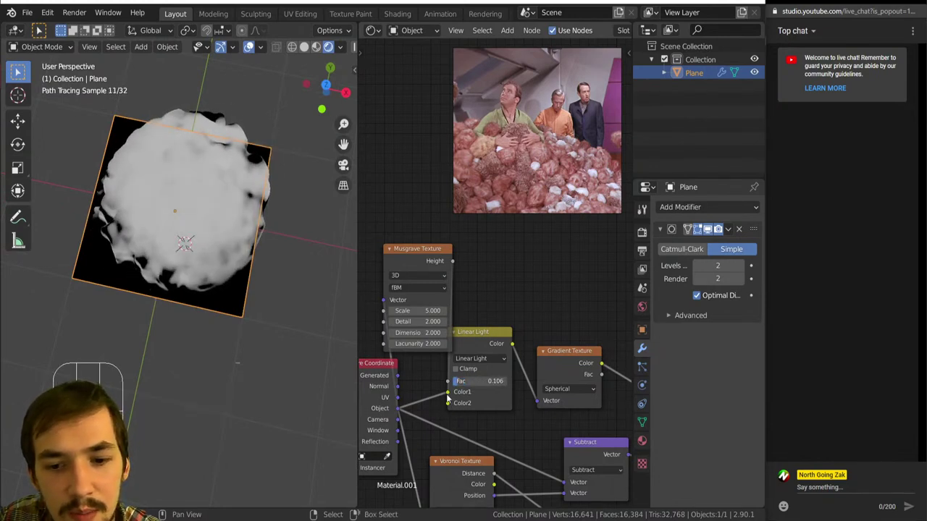
{"action": "left_click_drag", "start_coordinate": [474, 335], "coordinate": [534, 245]}
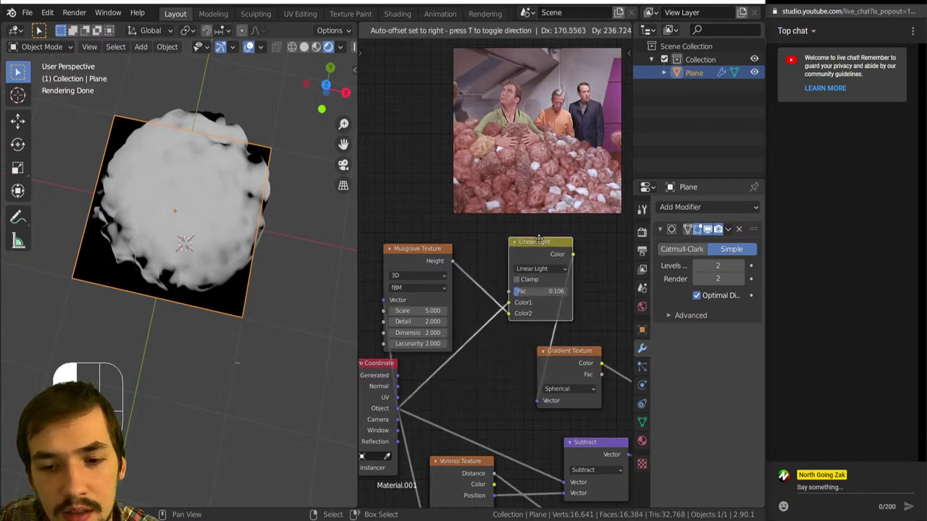
- Insert a Math node set to Subtract between the Musgrave Height output and the Linear Light node's Color2
{"action": "key", "text": "shift+a"}
{"action": "mouse_move", "coordinate": [479, 273]}
{"action": "key", "text": "n"}
{"action": "key", "text": "a"}
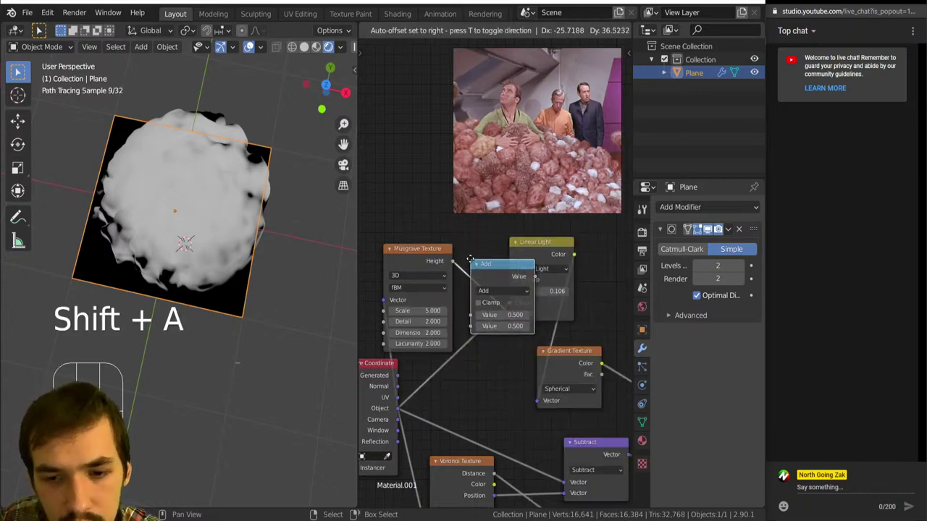
{"action": "left_click", "coordinate": [491, 260]}
{"action": "left_click", "coordinate": [522, 293]}
{"action": "key", "text": "s"}
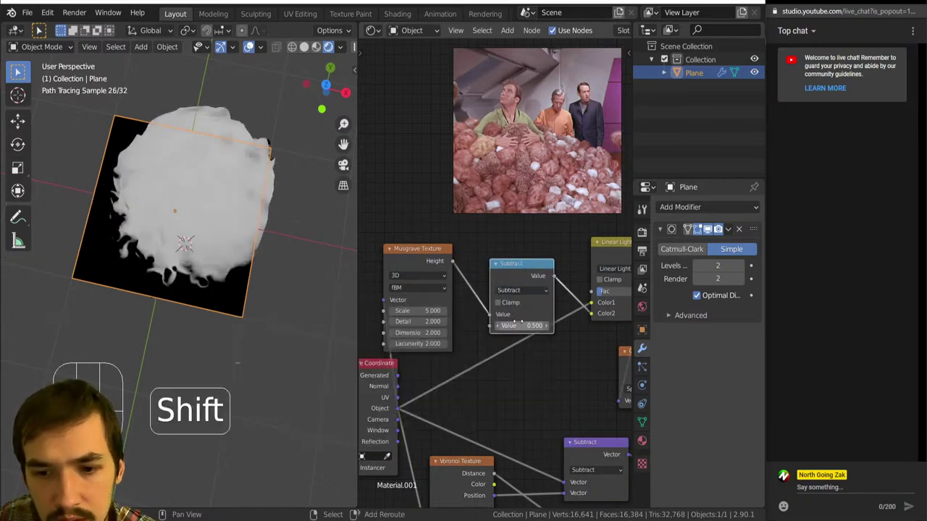
- Set the Math node's second value to -0.240 and switch its operation to Add
{"action": "mouse_move", "coordinate": [519, 326]}
{"action": "left_mouse_down", "text": "shift"}
{"action": "mouse_move", "coordinate": [539, 325]}
{"action": "mouse_move", "coordinate": [509, 325]}
{"action": "left_mouse_up", "text": "shift"}
{"action": "middle_click_drag", "start_coordinate": [263, 255], "coordinate": [223, 278]}
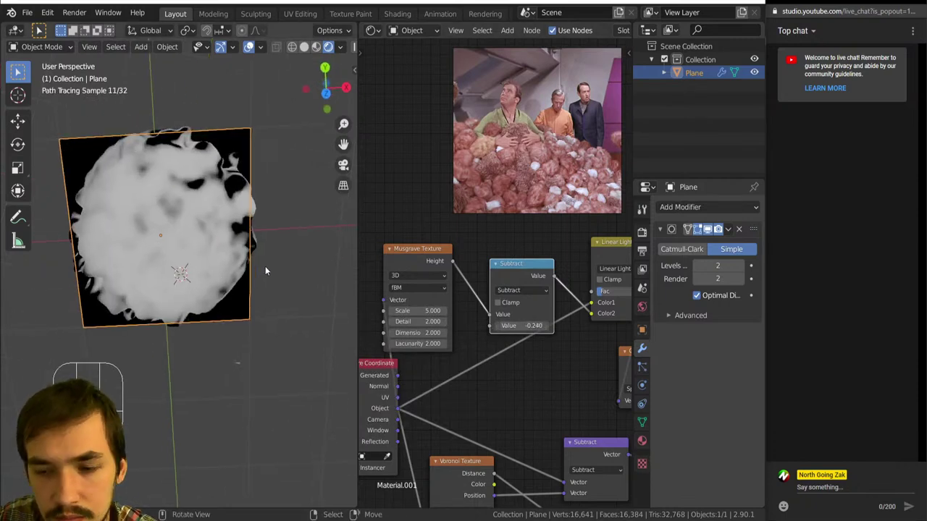
{"action": "left_click", "coordinate": [516, 290]}
{"action": "left_click", "coordinate": [242, 325]}
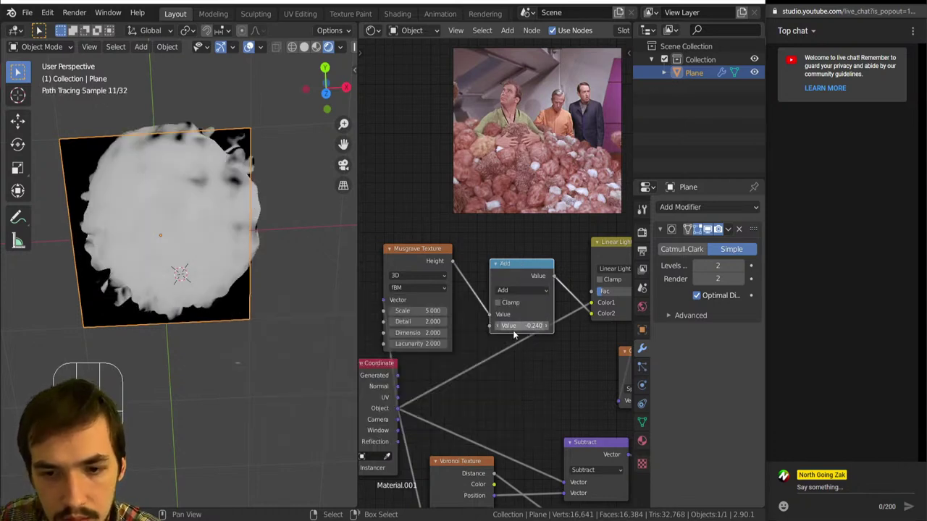
- Set the Math node's second value to 0.5 and fine-tune the Linear Light node's Fac
{"action": "type", "text": "0.5"}
{"action": "key", "text": "Return"}
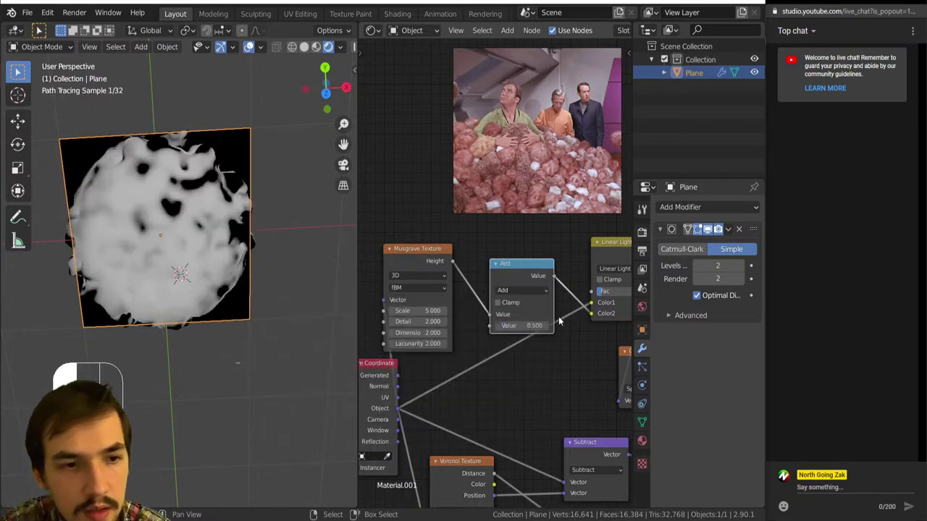
{"action": "middle_click_drag", "start_coordinate": [210, 329], "coordinate": [102, 269]}
{"action": "middle_click_drag", "start_coordinate": [491, 328], "coordinate": [411, 345]}
{"action": "left_click_drag", "start_coordinate": [535, 309], "coordinate": [535, 310]}
{"action": "middle_click_drag", "start_coordinate": [217, 290], "coordinate": [191, 228]}
- Preview the Voronoi Texture's Distance output on the displaced dome and examine it from the side
{"action": "middle_click_drag", "start_coordinate": [435, 273], "coordinate": [490, 225]}
{"action": "scroll", "coordinate": [506, 269], "scroll_direction": "up", "scroll_amount": 3}
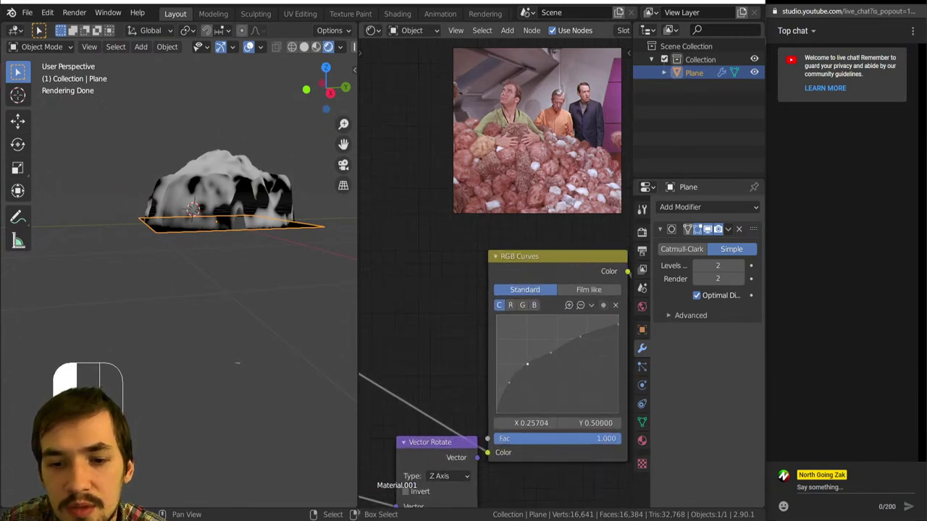
{"action": "scroll", "coordinate": [146, 245], "scroll_direction": "down", "scroll_amount": 3}
{"action": "middle_click_drag", "start_coordinate": [148, 346], "coordinate": [151, 361]}
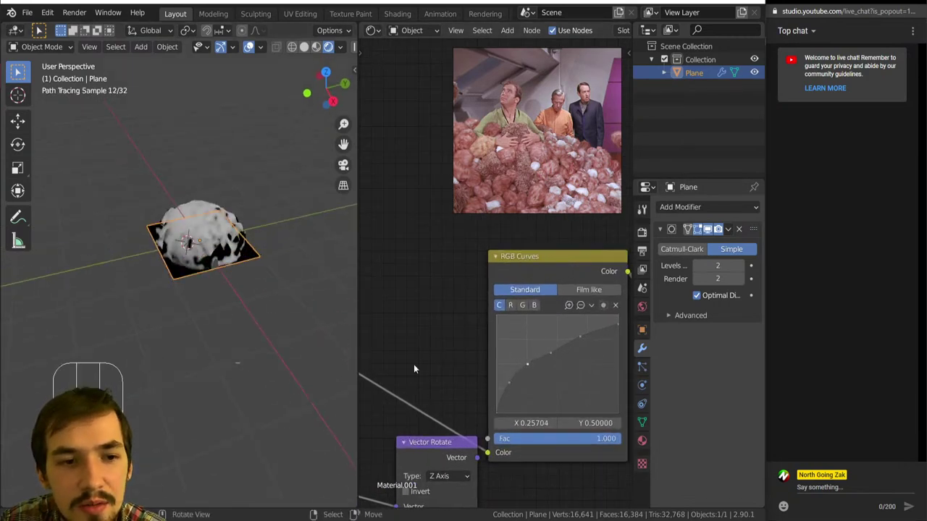
{"action": "scroll", "coordinate": [517, 374], "scroll_direction": "down", "scroll_amount": 8}
{"action": "middle_click_drag", "start_coordinate": [528, 378], "coordinate": [540, 363]}
{"action": "key", "text": "Home"}
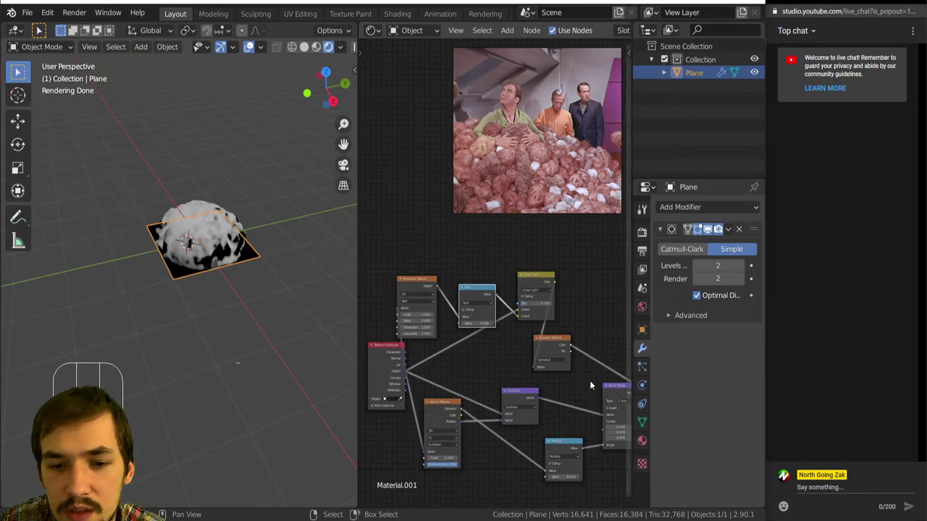
{"action": "left_click", "coordinate": [419, 362], "text": "ctrl+shift"}
{"action": "middle_click_drag", "start_coordinate": [232, 289], "coordinate": [186, 297]}
{"action": "scroll", "coordinate": [202, 239], "scroll_direction": "up", "scroll_amount": 7}
{"action": "middle_click_drag", "start_coordinate": [187, 297], "coordinate": [141, 295]}
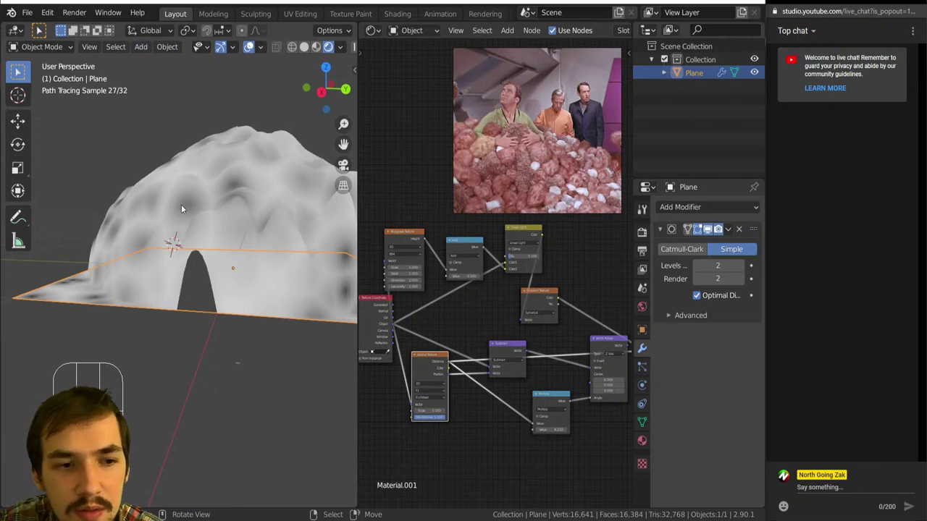
{"action": "mouse_move", "coordinate": [173, 210]}
{"action": "middle_mouse_down"}
{"action": "mouse_move", "coordinate": [193, 213]}
{"action": "mouse_move", "coordinate": [181, 231]}
{"action": "middle_mouse_up"}
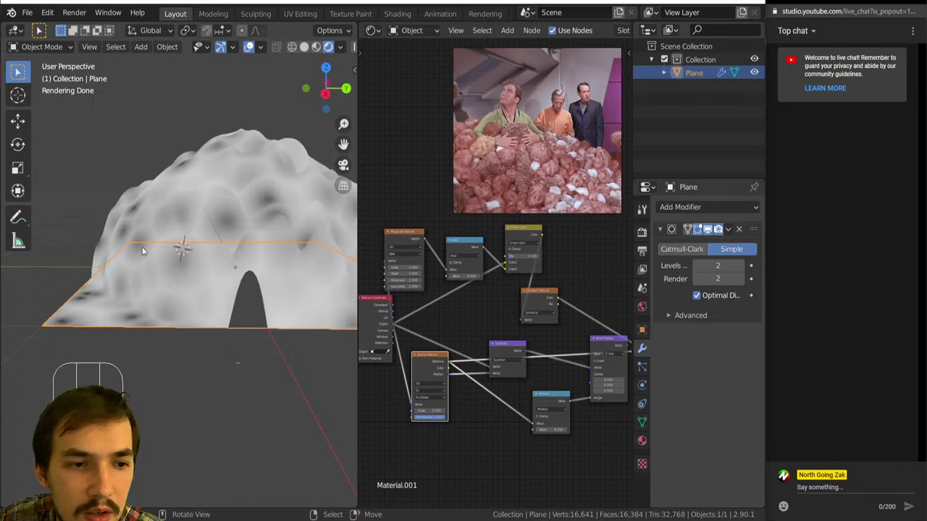
- Insert a MixRGB node between the RGB Curves and Displacement nodes and set its blend mode to Add
{"action": "scroll", "coordinate": [497, 322], "scroll_direction": "down", "scroll_amount": 6}
{"action": "middle_click_drag", "start_coordinate": [484, 347], "coordinate": [618, 355]}
{"action": "scroll", "coordinate": [479, 305], "scroll_direction": "up", "scroll_amount": 2}
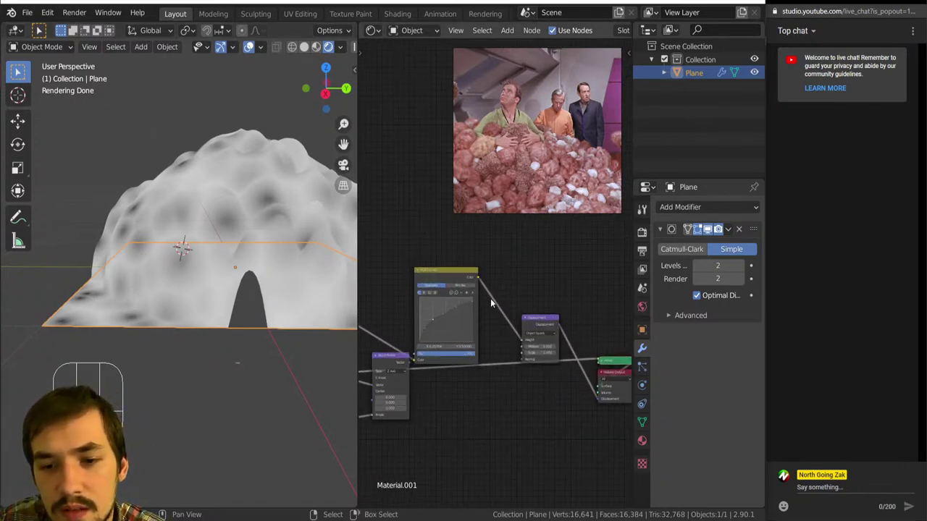
{"action": "key", "text": "shift+a"}
{"action": "left_click", "coordinate": [568, 290]}
{"action": "left_click", "coordinate": [506, 297]}
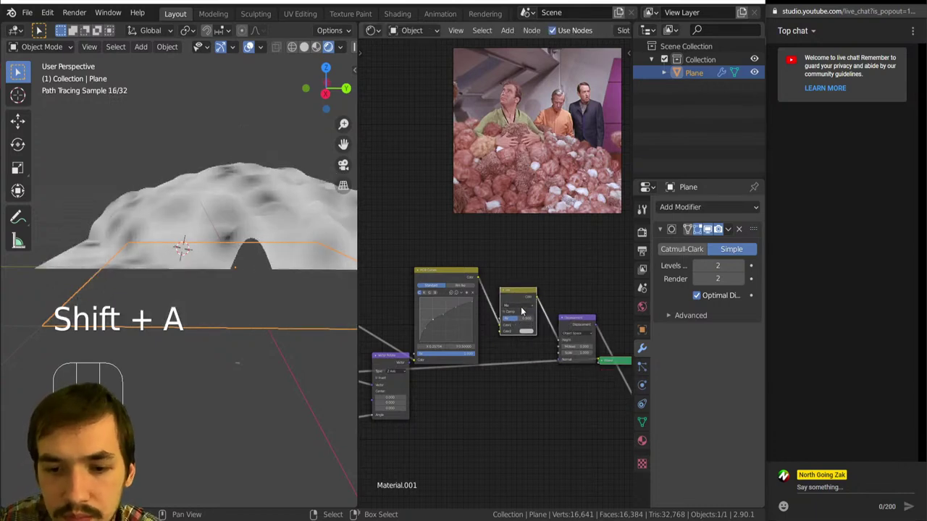
{"action": "left_click", "coordinate": [520, 306]}
{"action": "left_click", "coordinate": [520, 357]}
- Link the Voronoi Texture's Distance output to Color2 of the new Add mix node
{"action": "middle_click_drag", "start_coordinate": [520, 312], "coordinate": [541, 308]}
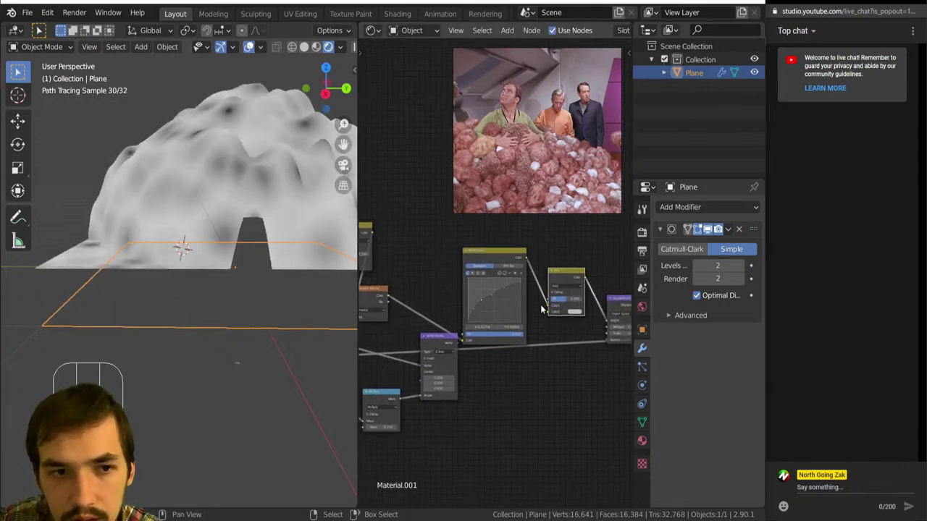
{"action": "scroll", "coordinate": [541, 309], "scroll_direction": "down", "scroll_amount": 2}
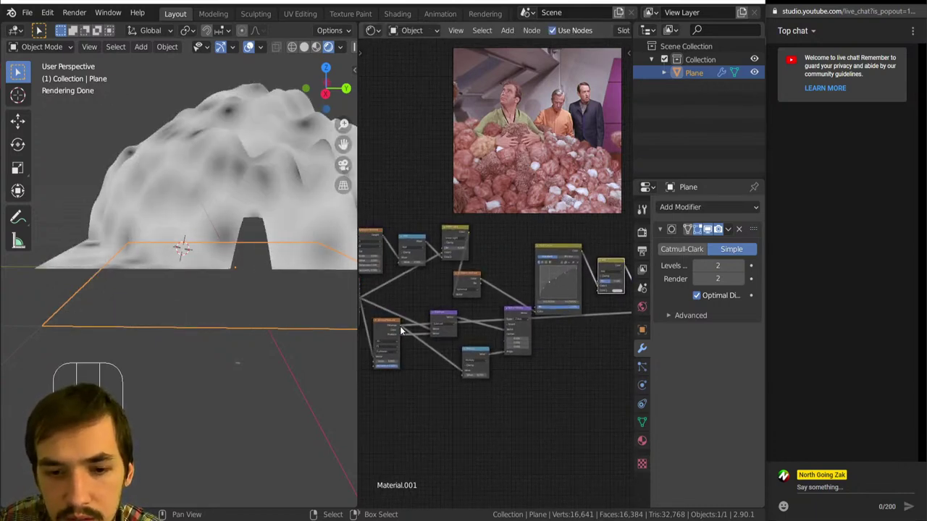
{"action": "left_click_drag", "start_coordinate": [598, 292], "coordinate": [598, 292]}
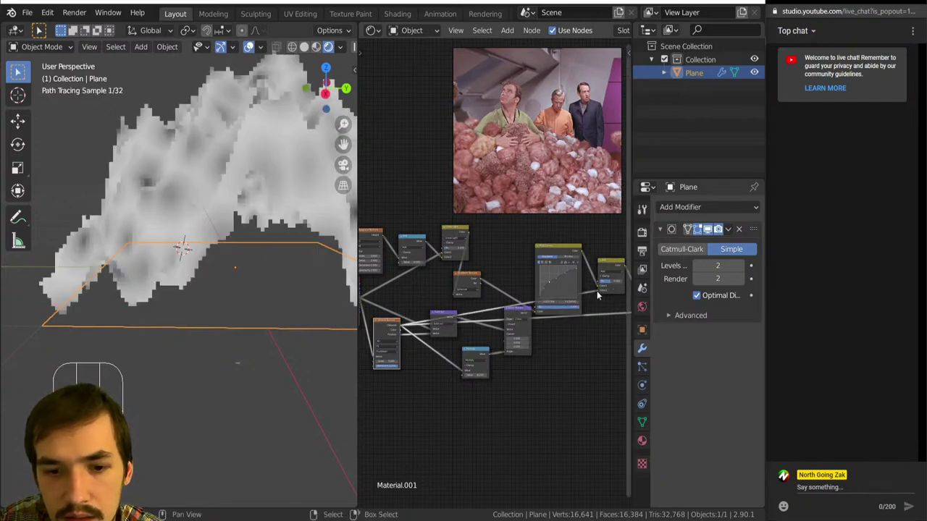
{"action": "middle_click_drag", "start_coordinate": [298, 222], "coordinate": [259, 230]}
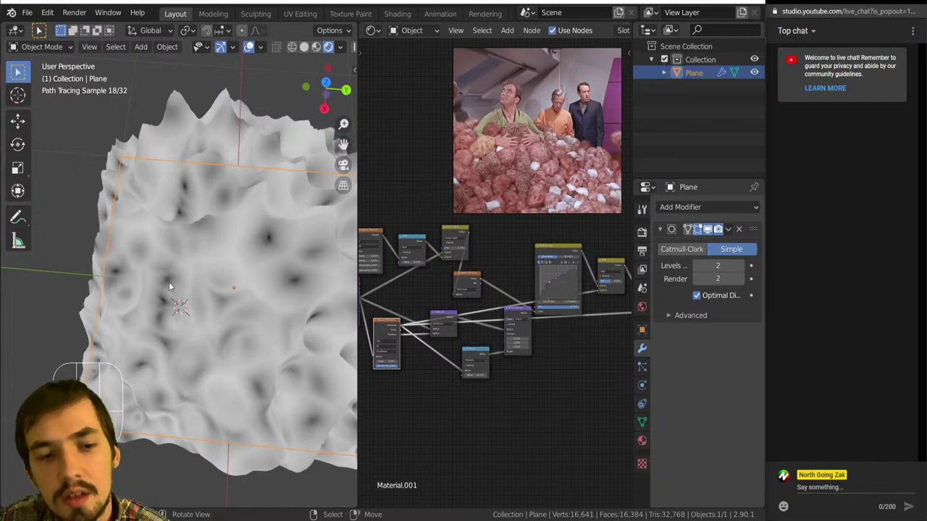
- Preview the Voronoi Texture's Color, Position and Distance outputs in turn on the displaced plane
{"action": "scroll", "coordinate": [402, 283], "scroll_direction": "up", "scroll_amount": 3}
{"action": "left_click", "coordinate": [442, 334], "text": "ctrl+shift"}
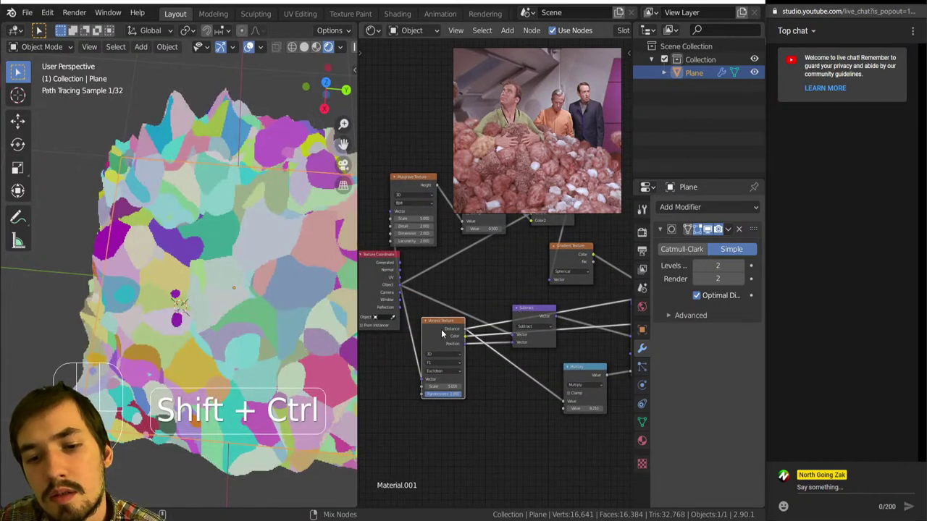
{"action": "left_click", "coordinate": [441, 333], "text": "ctrl+shift"}
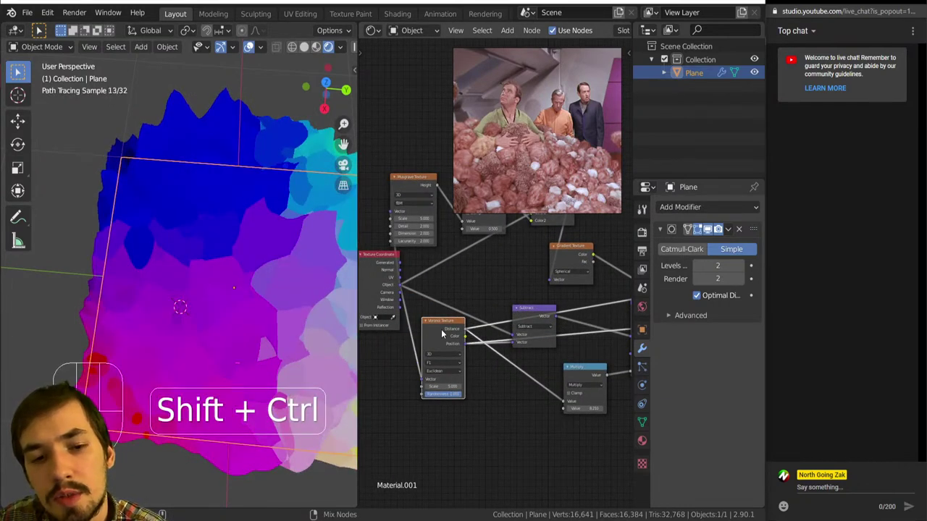
{"action": "left_click", "coordinate": [442, 334], "text": "ctrl+shift"}
{"action": "middle_click_drag", "start_coordinate": [563, 347], "coordinate": [315, 439]}
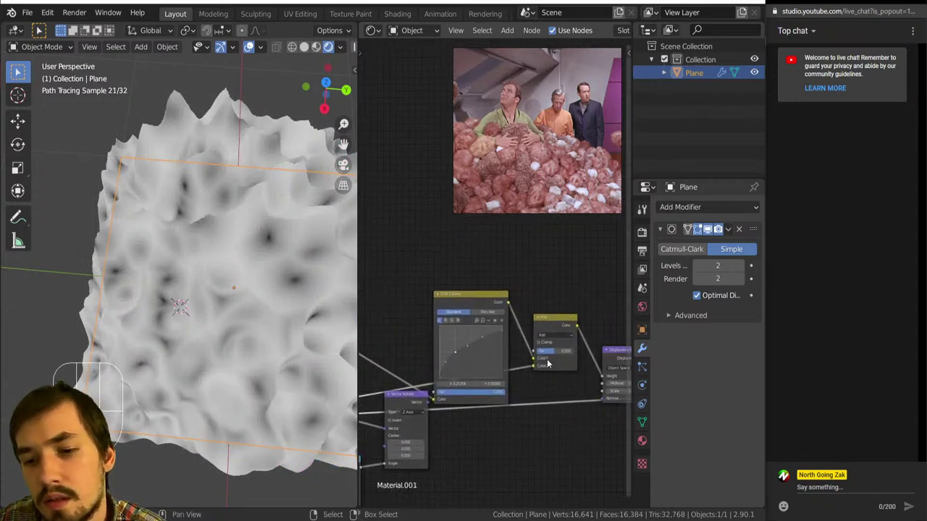
- Preview the Add mix node's output and set its Fac to 0.578
{"action": "left_click", "coordinate": [549, 334], "text": "ctrl+shift"}
{"action": "left_click_drag", "start_coordinate": [555, 332], "coordinate": [571, 351]}
{"action": "middle_click_drag", "start_coordinate": [279, 253], "coordinate": [286, 189]}
{"action": "scroll", "coordinate": [530, 402], "scroll_direction": "up", "scroll_amount": 1}
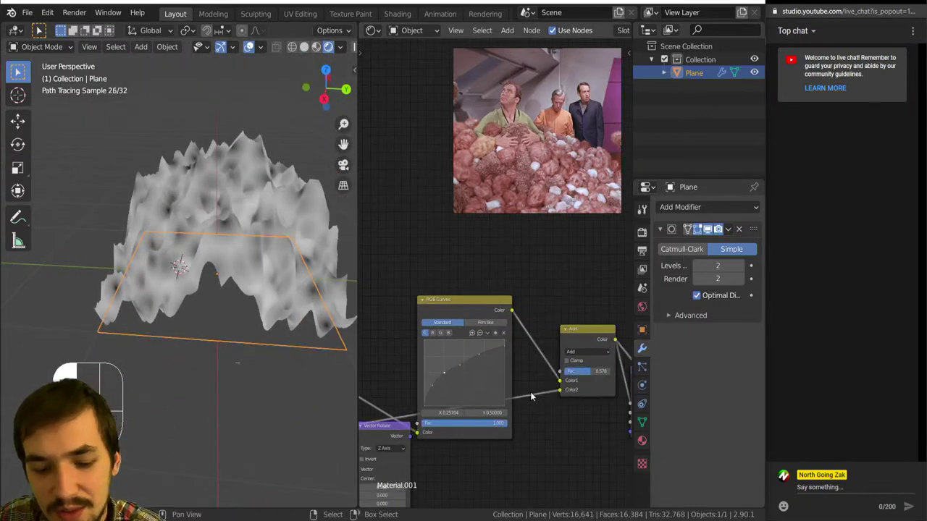
- Insert a ColorRamp between the Voronoi Distance output and the Add node's Color2, placing it below the RGB Curves node
{"action": "key", "text": "shift+a"}
{"action": "mouse_move", "coordinate": [499, 394]}
{"action": "left_click", "coordinate": [604, 409]}
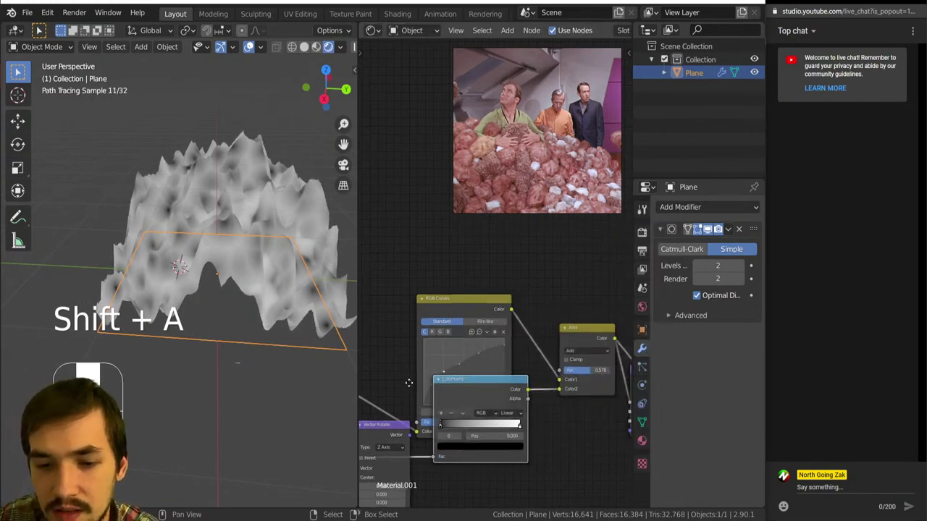
{"action": "middle_click_drag", "start_coordinate": [409, 383], "coordinate": [405, 338]}
{"action": "left_click_drag", "start_coordinate": [492, 351], "coordinate": [498, 411]}
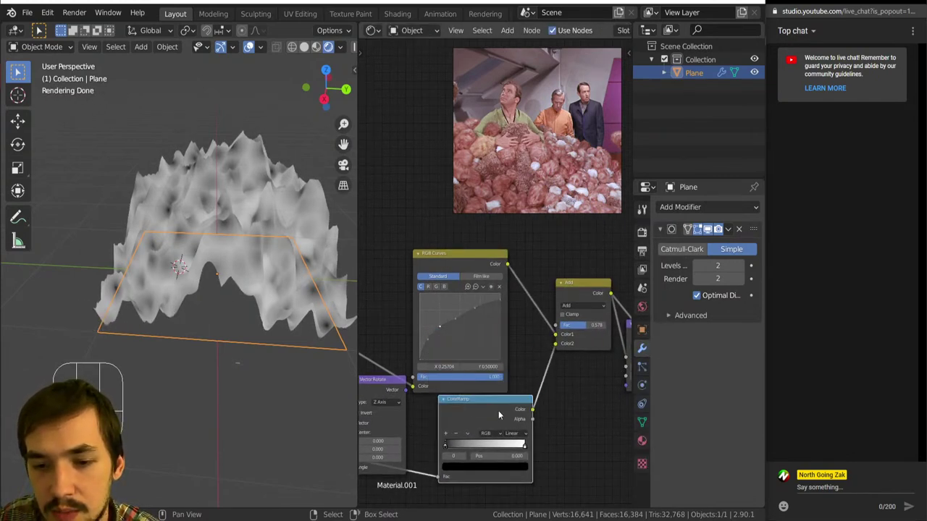
{"action": "middle_click_drag", "start_coordinate": [498, 410], "coordinate": [511, 352]}
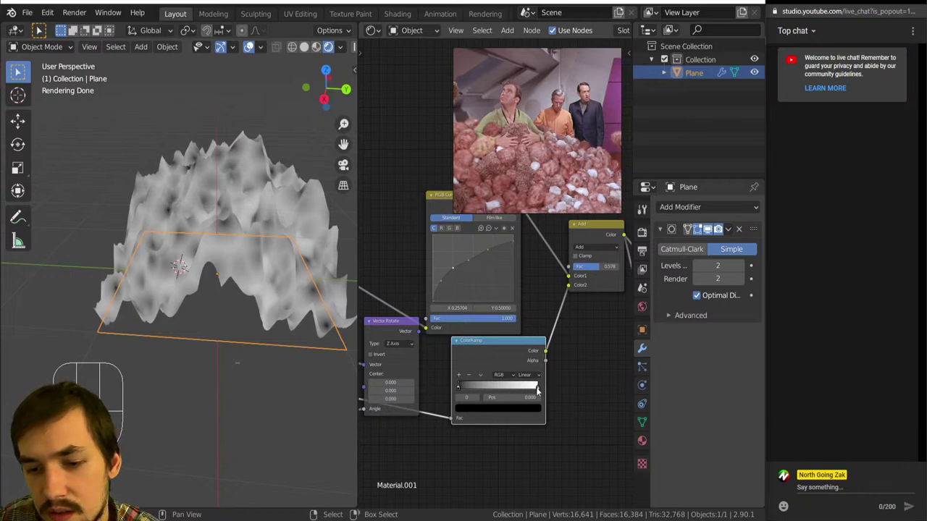
- Flip the ColorRamp so it runs from white to black
{"action": "left_click", "coordinate": [496, 407]}
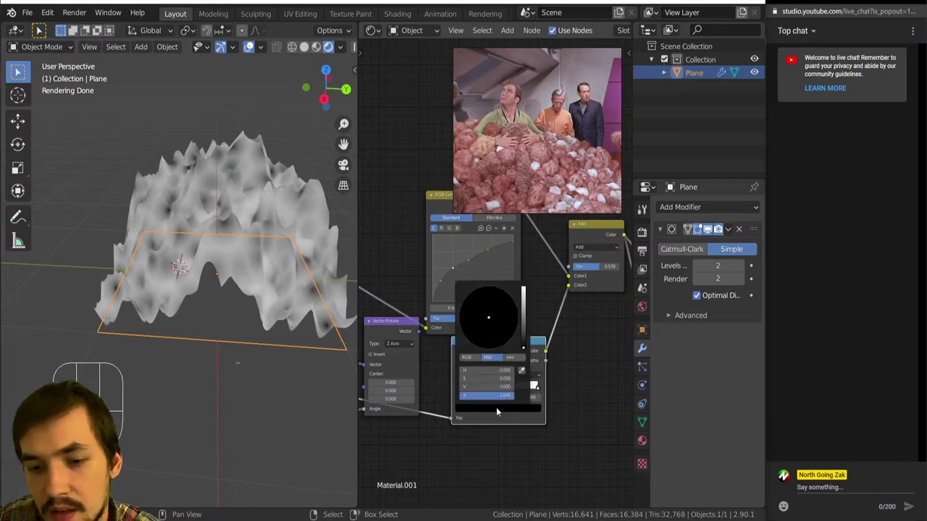
{"action": "left_click", "coordinate": [481, 376]}
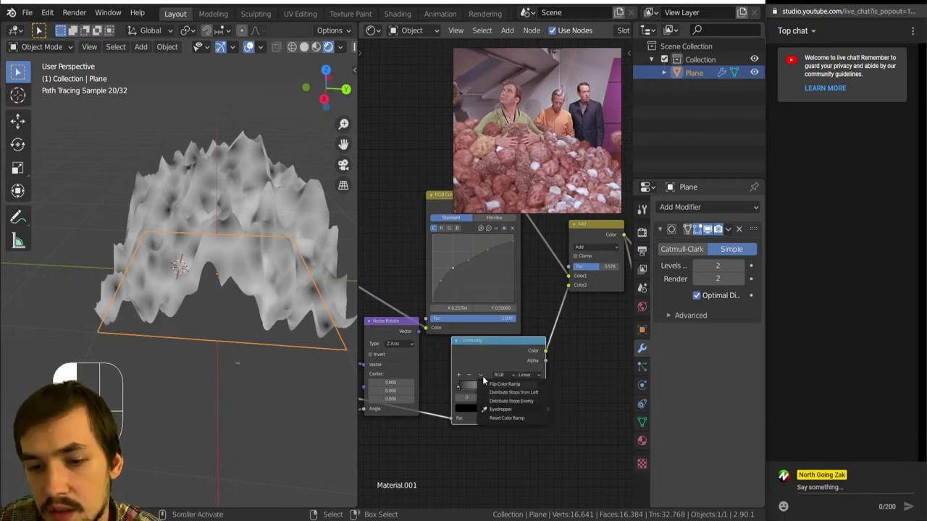
{"action": "left_click", "coordinate": [496, 384]}
{"action": "middle_click_drag", "start_coordinate": [198, 216], "coordinate": [132, 191]}
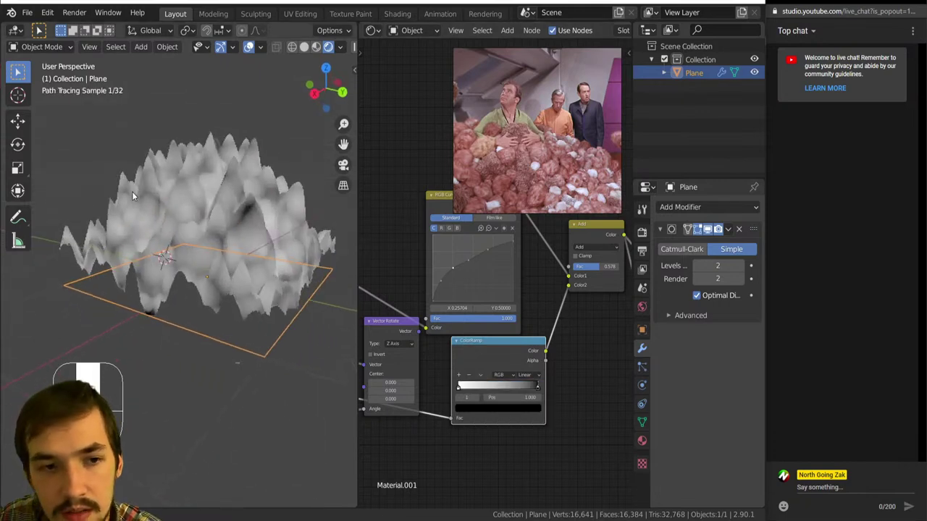
- Darken the ColorRamp's white stop at position 0 to a grey with a value of about 0.560
{"action": "scroll", "coordinate": [473, 390], "scroll_direction": "up", "scroll_amount": 3}
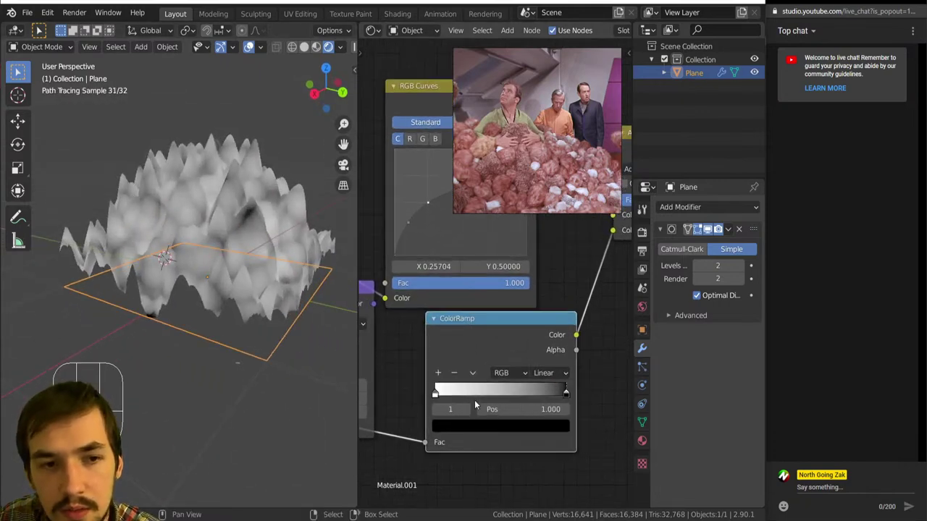
{"action": "scroll", "coordinate": [446, 391], "scroll_direction": "up", "scroll_amount": 1}
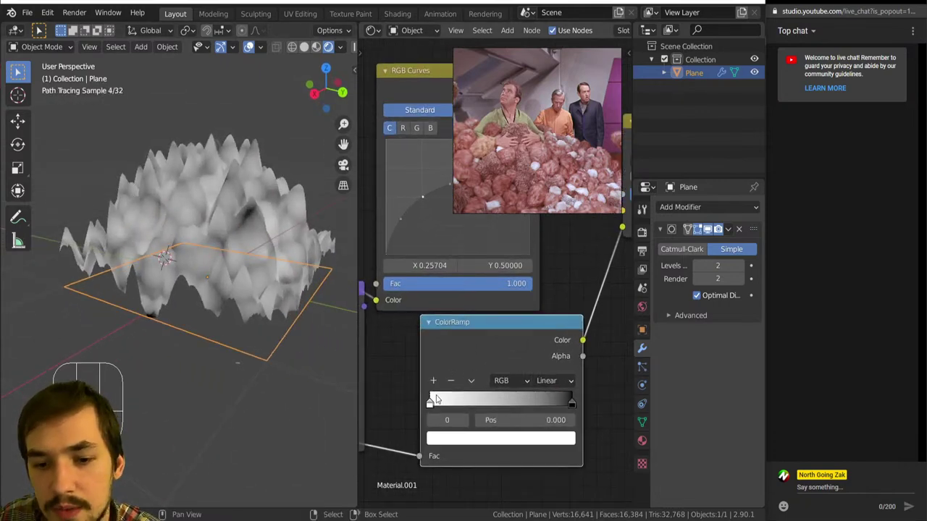
{"action": "left_click", "coordinate": [515, 427]}
{"action": "left_click_drag", "start_coordinate": [543, 250], "coordinate": [544, 277]}
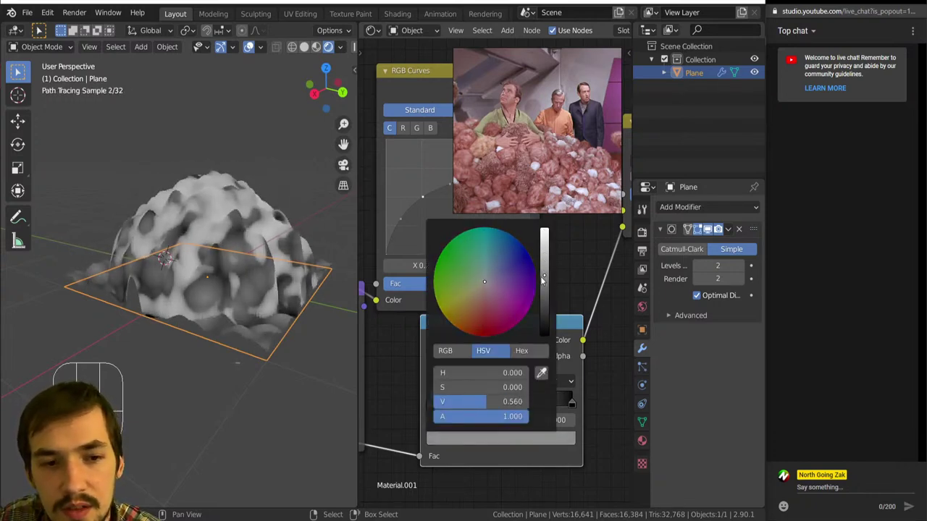
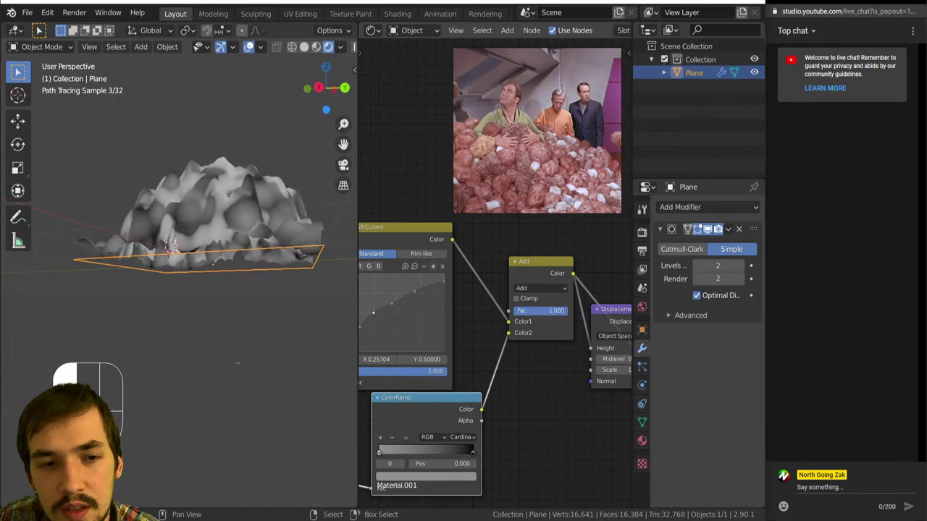
- Reduce the Add mix node's Fac to 0.584
{"action": "middle_click_drag", "start_coordinate": [203, 263], "coordinate": [175, 297]}
{"action": "scroll", "coordinate": [527, 325], "scroll_direction": "up", "scroll_amount": 1}
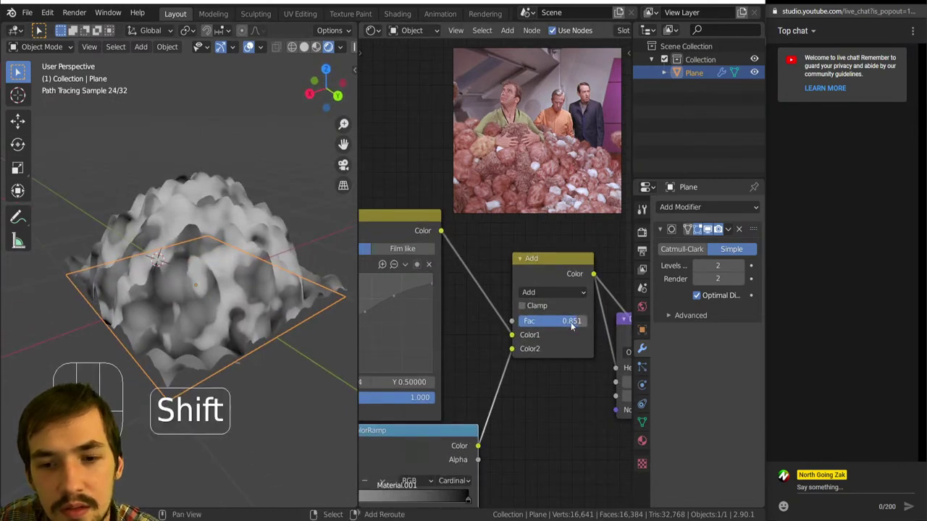
{"action": "left_click_drag", "start_coordinate": [570, 323], "coordinate": [553, 324]}
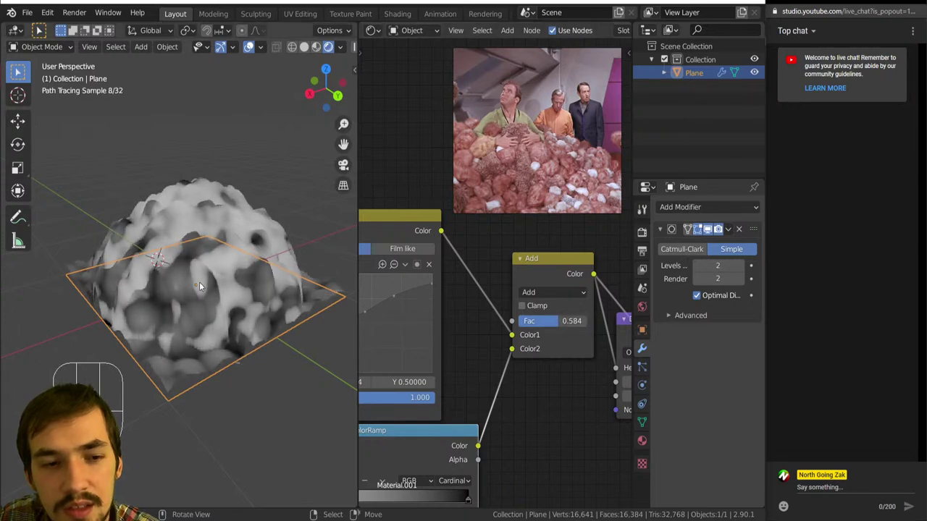
{"action": "middle_click_drag", "start_coordinate": [199, 282], "coordinate": [284, 266]}
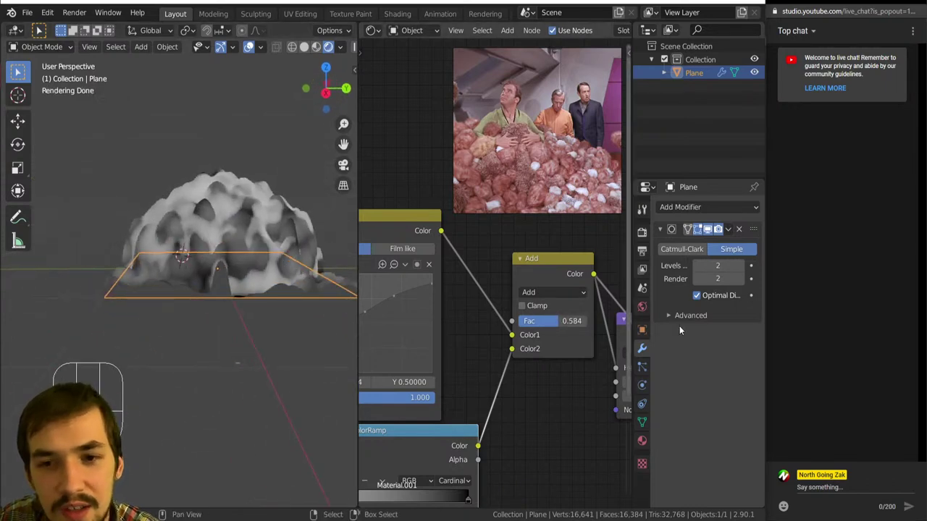
- Move the Viewer and Material Output nodes together up above the Displacement node
{"action": "scroll", "coordinate": [544, 347], "scroll_direction": "down", "scroll_amount": 5}
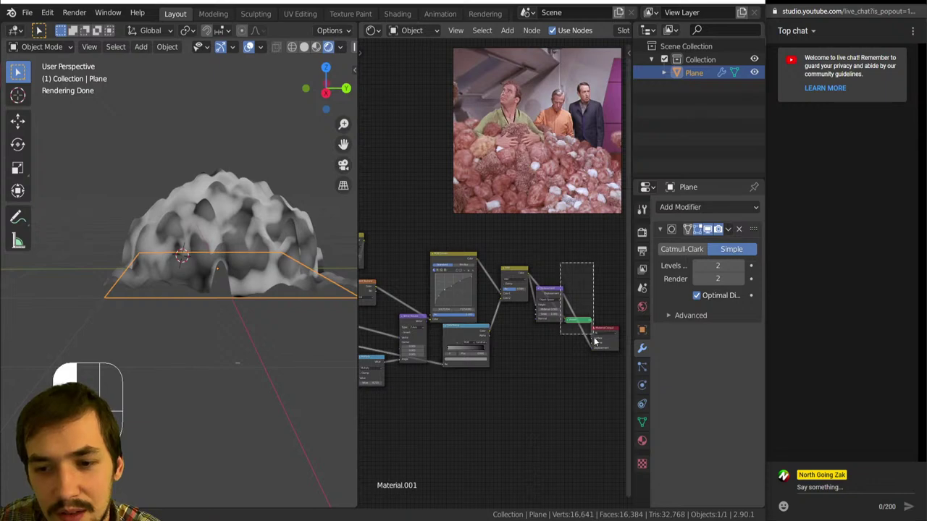
{"action": "left_click_drag", "start_coordinate": [570, 278], "coordinate": [616, 356]}
{"action": "key", "text": "g"}
{"action": "left_click", "coordinate": [607, 276]}
{"action": "middle_click_drag", "start_coordinate": [485, 275], "coordinate": [566, 349]}
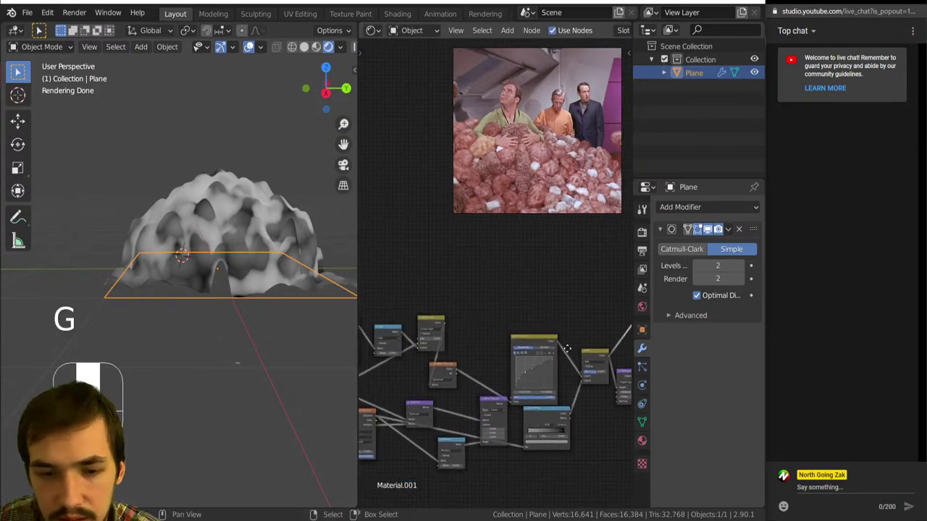
{"action": "middle_click_drag", "start_coordinate": [475, 311], "coordinate": [451, 227]}
{"action": "scroll", "coordinate": [504, 266], "scroll_direction": "down", "scroll_amount": 5}
{"action": "scroll", "coordinate": [502, 265], "scroll_direction": "up", "scroll_amount": 5}
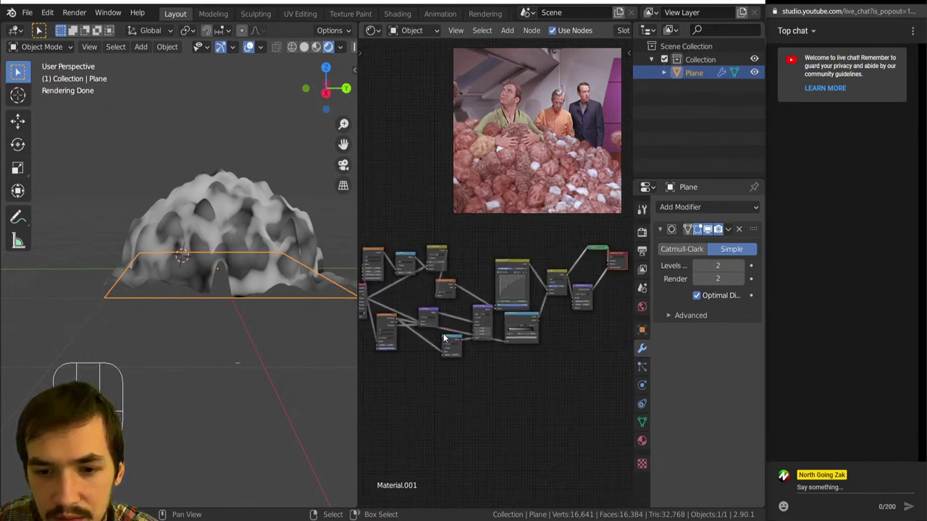
- Preview the Gradient Texture and move its node up beside the Linear Light node
{"action": "middle_click_drag", "start_coordinate": [457, 344], "coordinate": [495, 371]}
{"action": "left_click", "coordinate": [480, 327], "text": "ctrl+shift"}
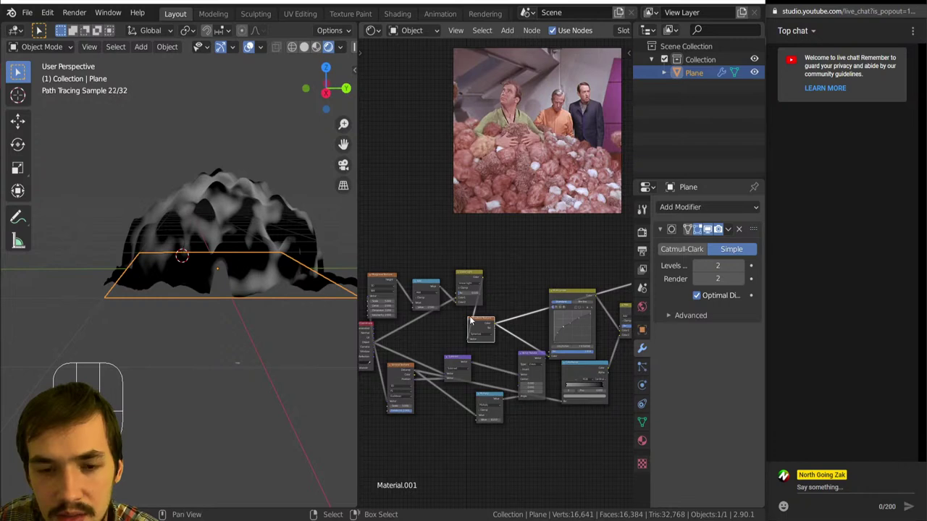
{"action": "middle_click_drag", "start_coordinate": [480, 326], "coordinate": [465, 370]}
{"action": "left_click_drag", "start_coordinate": [465, 371], "coordinate": [497, 324]}
{"action": "middle_click_drag", "start_coordinate": [498, 325], "coordinate": [567, 271]}
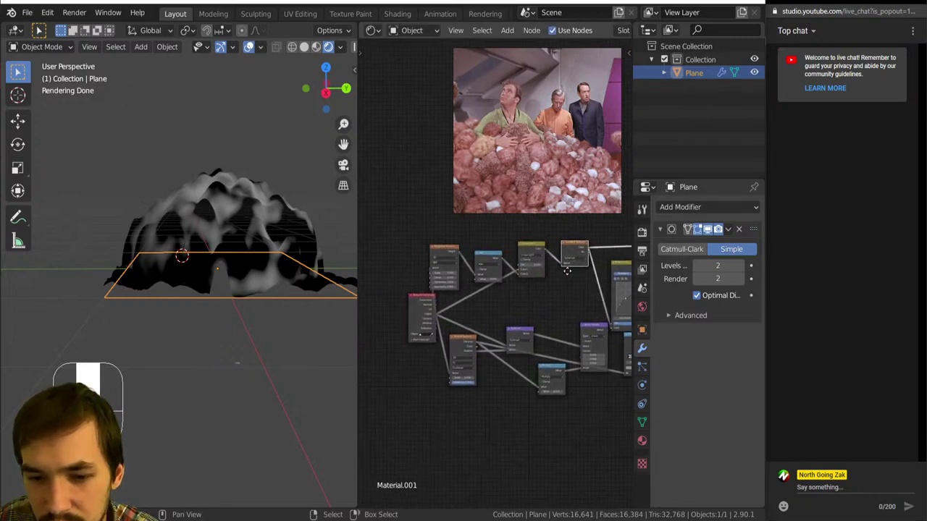
{"action": "scroll", "coordinate": [490, 347], "scroll_direction": "up", "scroll_amount": 1}
{"action": "middle_click_drag", "start_coordinate": [484, 345], "coordinate": [425, 323]}
{"action": "scroll", "coordinate": [451, 333], "scroll_direction": "up", "scroll_amount": 3}
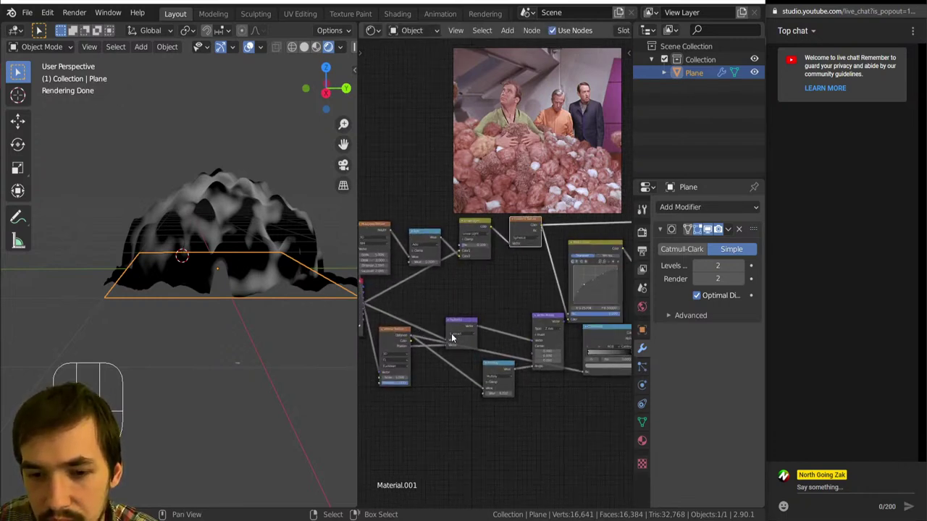
- Move the Vector Rotate node away from the RGB Curves and ColorRamp nodes and preview its vector output
{"action": "left_click_drag", "start_coordinate": [568, 332], "coordinate": [550, 299]}
{"action": "middle_click_drag", "start_coordinate": [513, 318], "coordinate": [365, 384]}
{"action": "scroll", "coordinate": [399, 364], "scroll_direction": "down", "scroll_amount": 6}
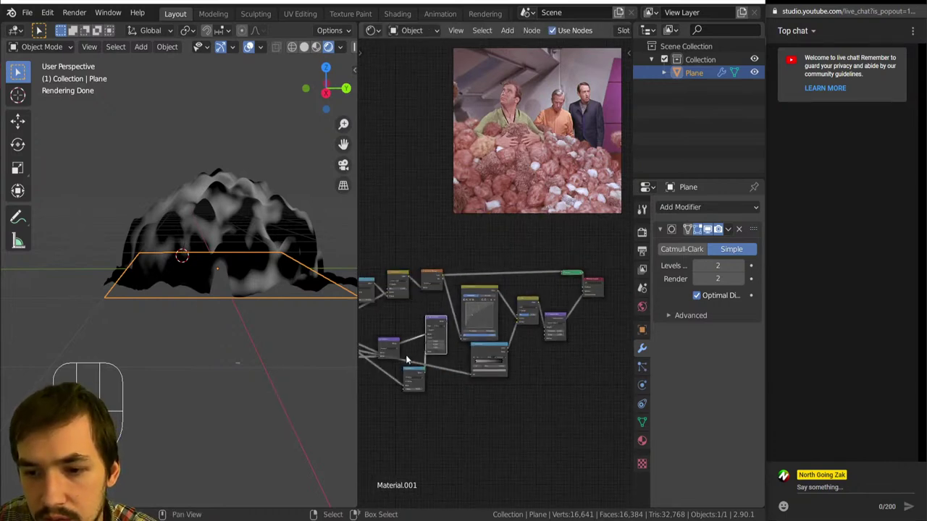
{"action": "scroll", "coordinate": [408, 358], "scroll_direction": "up", "scroll_amount": 5}
{"action": "middle_click_drag", "start_coordinate": [408, 358], "coordinate": [460, 346]}
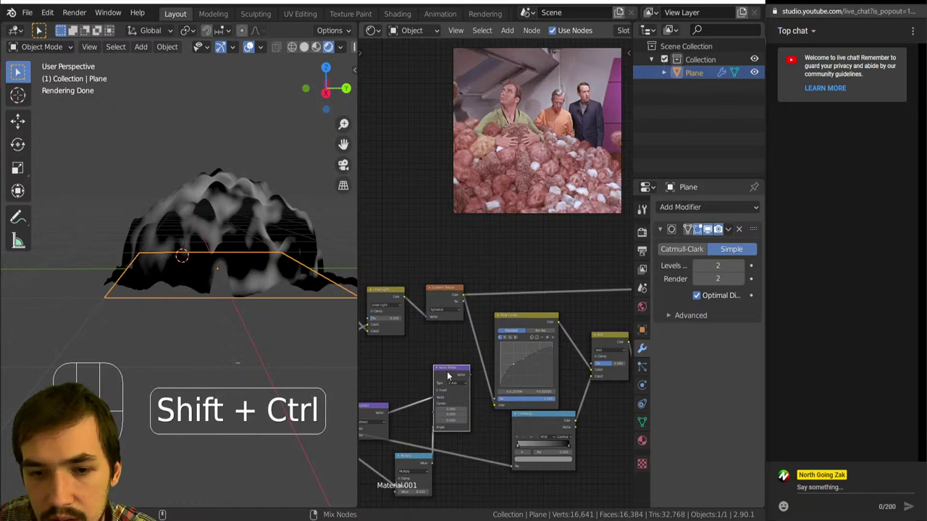
{"action": "left_click", "coordinate": [518, 314], "text": "ctrl+shift"}
- Add a Noise Texture above the RGB Curves, feed it the Vector Rotate's vector output, and preview the noise on the mound
{"action": "key", "text": "shift+a"}
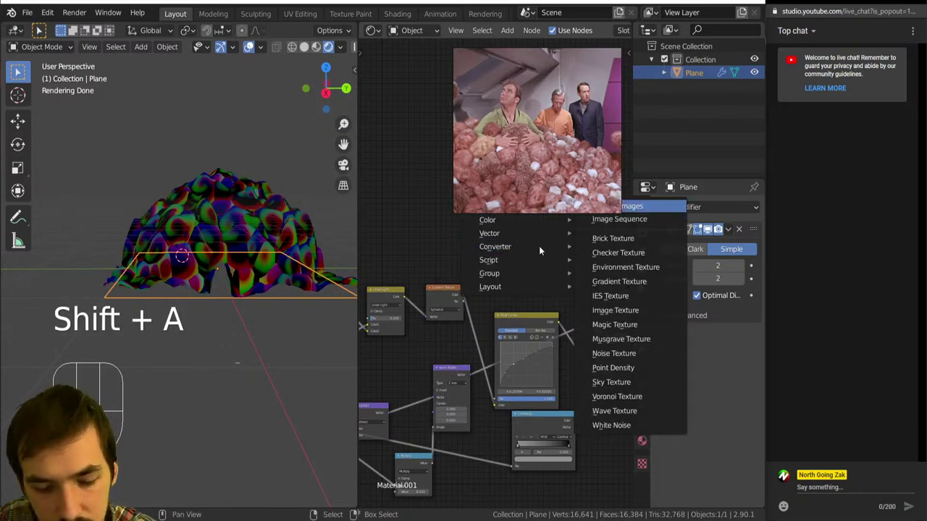
{"action": "left_click", "coordinate": [611, 354]}
{"action": "left_click", "coordinate": [464, 380]}
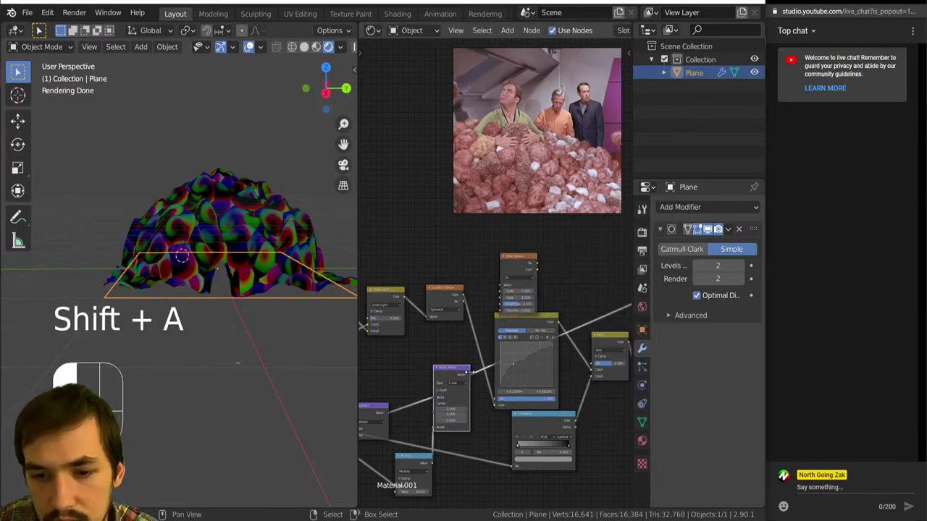
{"action": "left_click", "coordinate": [511, 280], "text": "ctrl+shift"}
{"action": "middle_click_drag", "start_coordinate": [210, 248], "coordinate": [222, 254]}
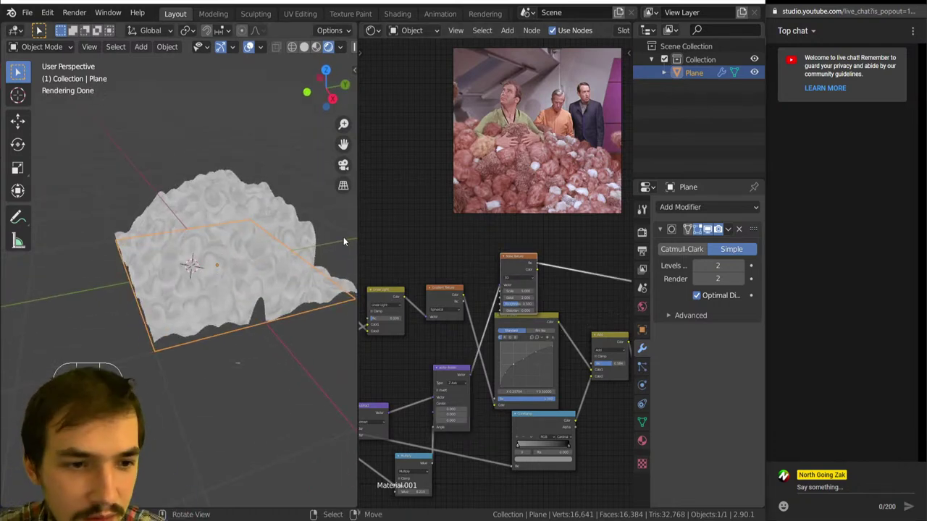
{"action": "scroll", "coordinate": [323, 223], "scroll_direction": "up", "scroll_amount": 5}
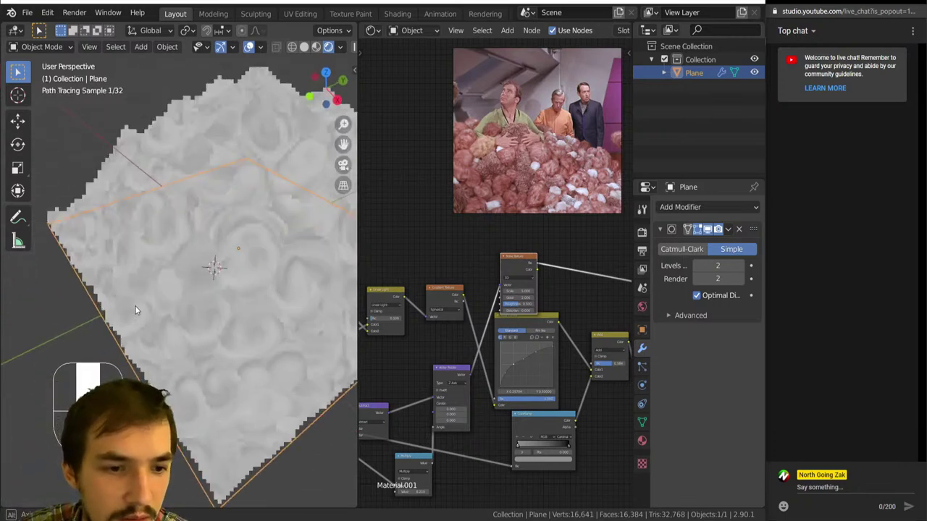
{"action": "scroll", "coordinate": [127, 220], "scroll_direction": "down", "scroll_amount": 3}
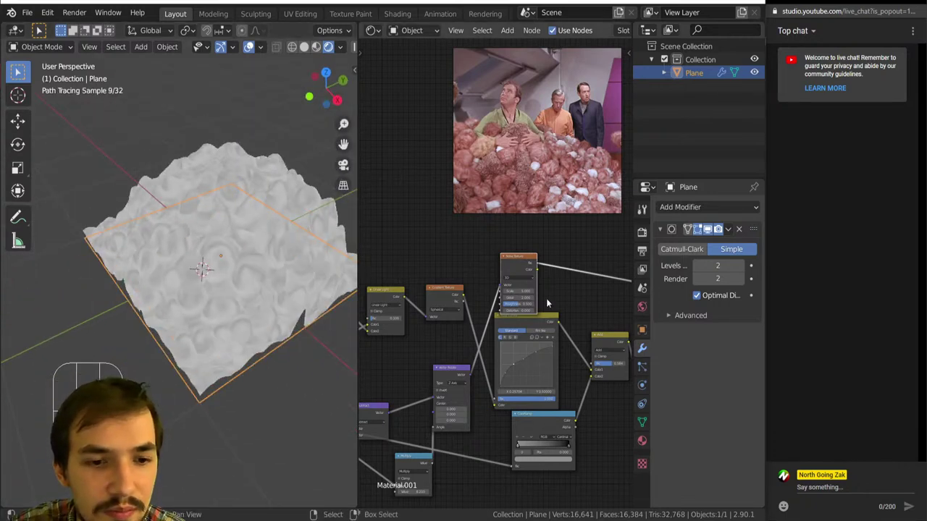
- Set the Noise Texture's Scale to 8.400 and Roughness to 1.000, and inspect the swirling pattern up close
{"action": "scroll", "coordinate": [550, 297], "scroll_direction": "up", "scroll_amount": 2}
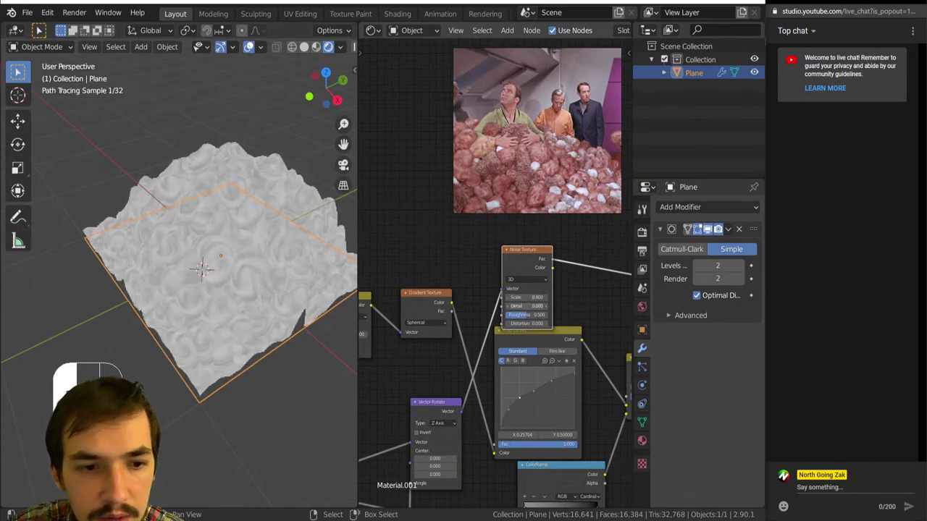
{"action": "left_click_drag", "start_coordinate": [540, 306], "coordinate": [541, 307]}
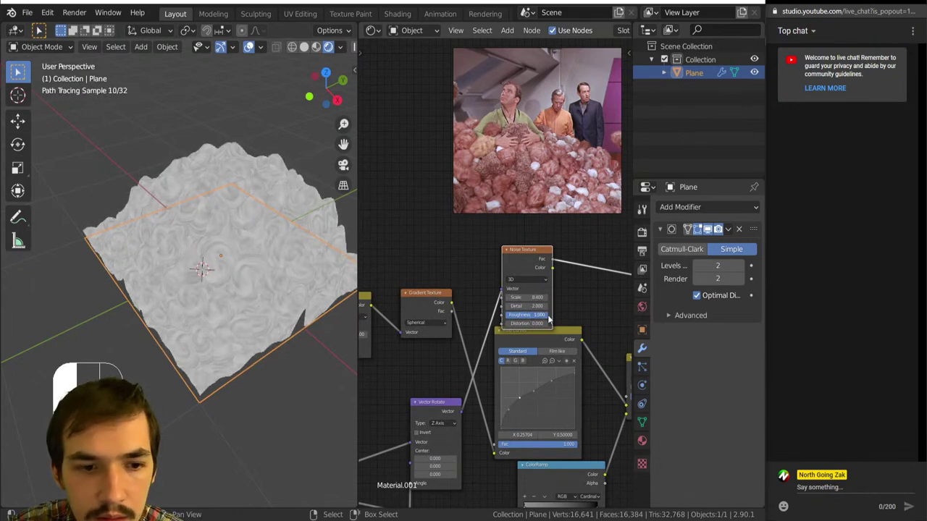
{"action": "scroll", "coordinate": [166, 282], "scroll_direction": "up", "scroll_amount": 6}
{"action": "scroll", "coordinate": [169, 279], "scroll_direction": "down", "scroll_amount": 3}
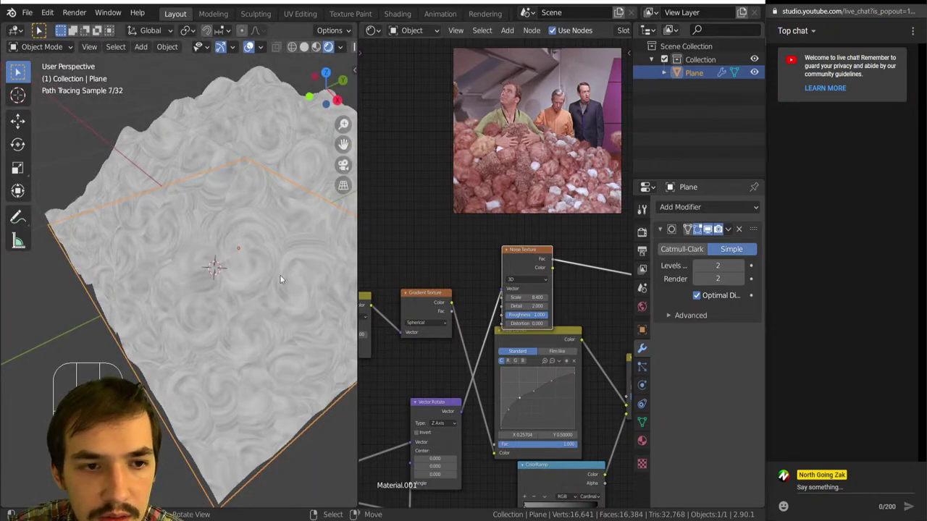
{"action": "scroll", "coordinate": [187, 245], "scroll_direction": "up", "scroll_amount": 2}
{"action": "scroll", "coordinate": [483, 365], "scroll_direction": "down", "scroll_amount": 3}
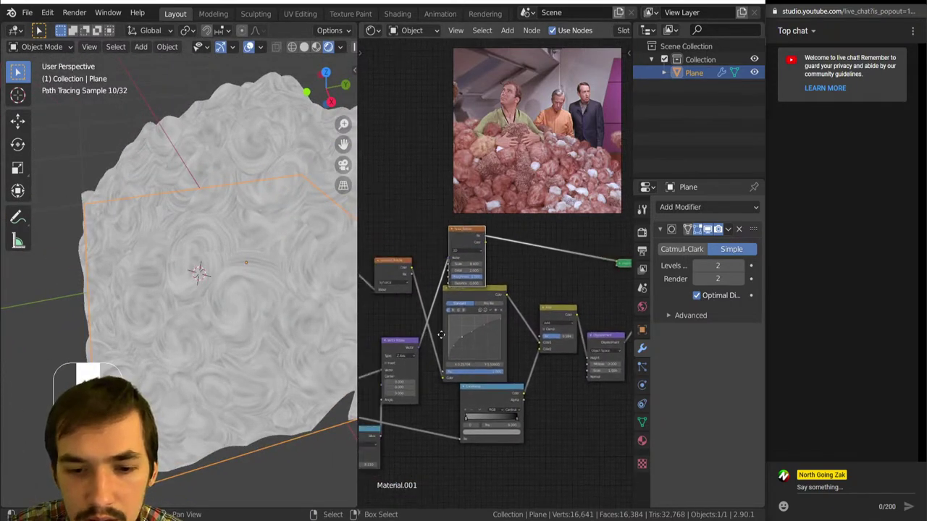
- Preview the Noise Texture's output again to check the swirls on the mound
{"action": "middle_click_drag", "start_coordinate": [441, 335], "coordinate": [428, 396]}
{"action": "left_click", "coordinate": [452, 333], "text": "ctrl+shift"}
{"action": "left_click", "coordinate": [481, 317], "text": "ctrl+shift"}
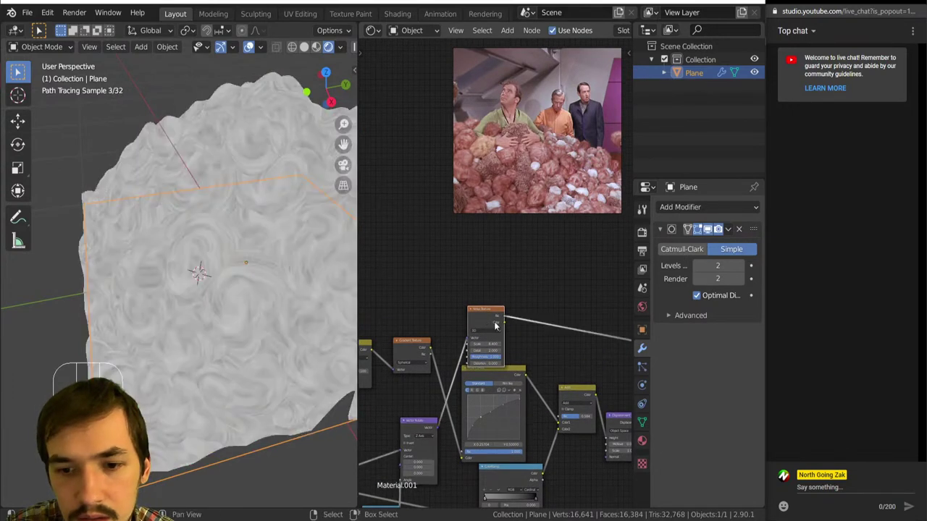
- Duplicate the Add mix node and insert the copy between the original Add node and the Displacement node
{"action": "middle_click_drag", "start_coordinate": [532, 354], "coordinate": [467, 321]}
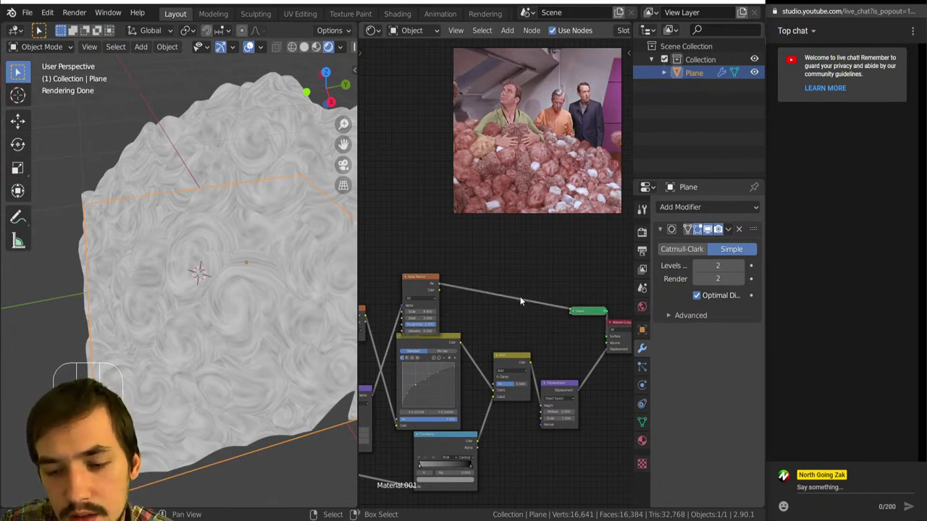
{"action": "left_click", "coordinate": [505, 367]}
{"action": "key", "text": "shift+d"}
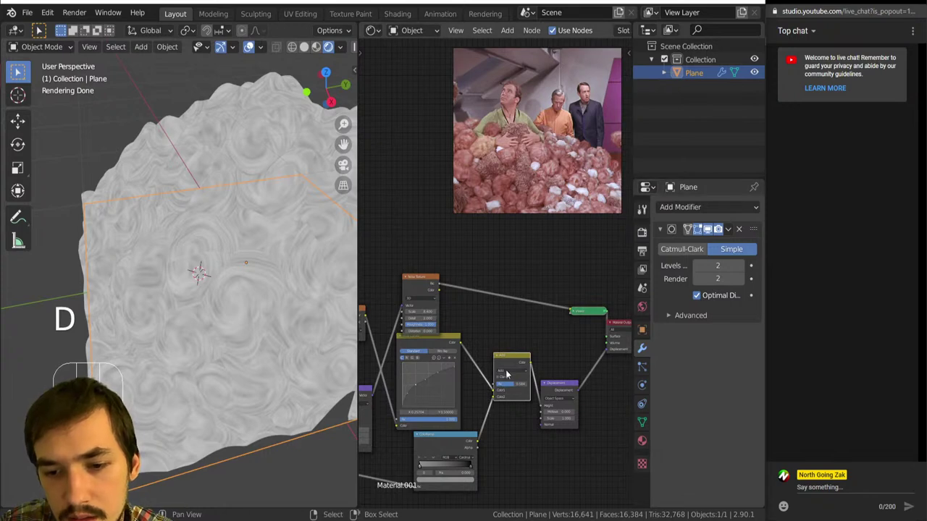
{"action": "key", "text": "shift+d"}
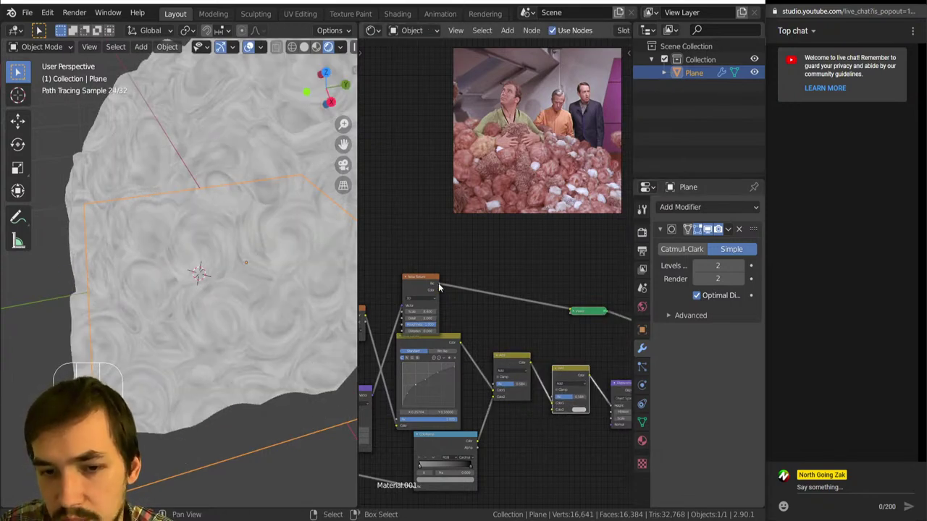
- Feed the noise texture's Fac output into Color1 of the second Add mix node and switch its blend mode to Linear Light
{"action": "left_click_drag", "start_coordinate": [438, 289], "coordinate": [518, 343]}
{"action": "left_click_drag", "start_coordinate": [558, 408], "coordinate": [553, 406]}
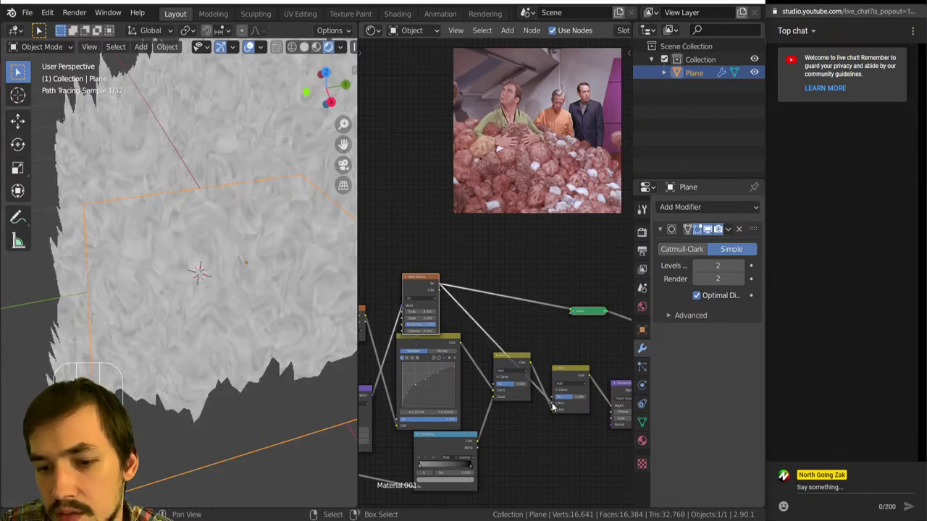
{"action": "middle_click_drag", "start_coordinate": [161, 249], "coordinate": [194, 296]}
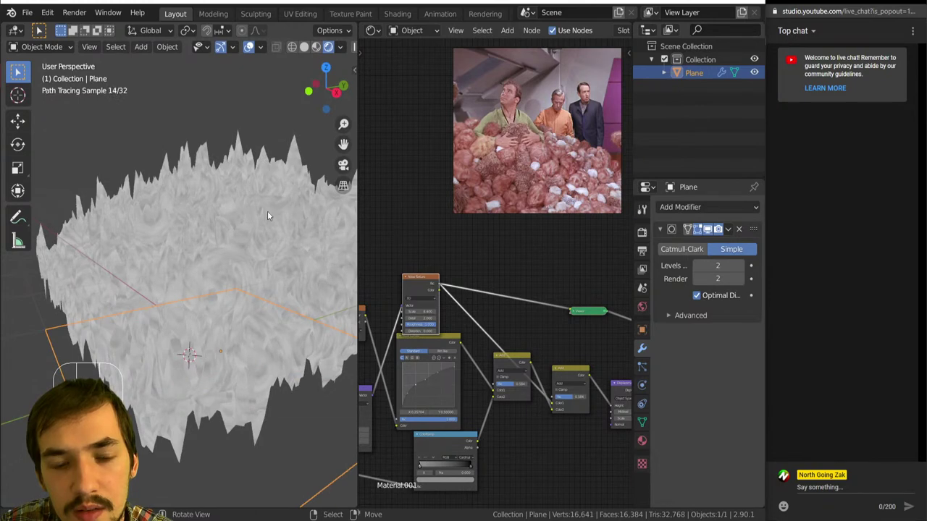
{"action": "scroll", "coordinate": [535, 399], "scroll_direction": "up", "scroll_amount": 3}
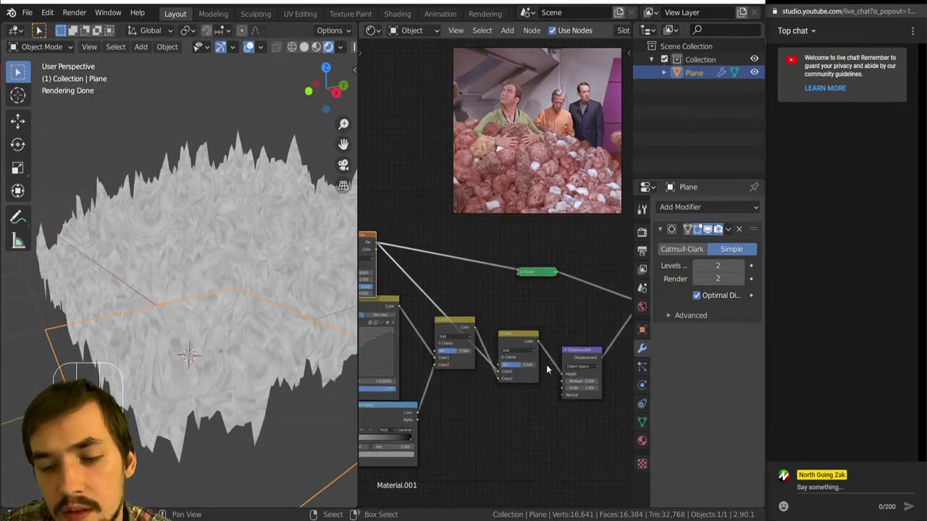
{"action": "scroll", "coordinate": [533, 375], "scroll_direction": "down", "scroll_amount": 3, "text": "ctrl"}
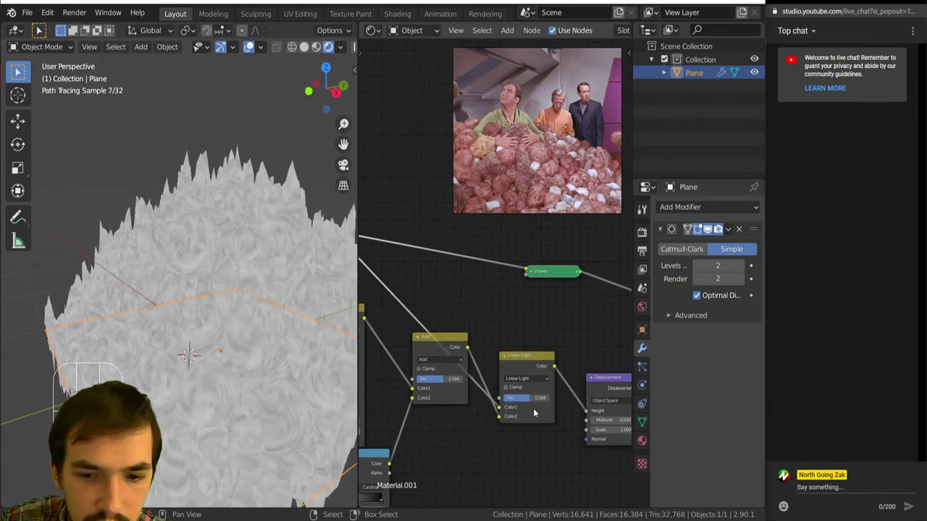
- Set the Linear Light node's factor to 0.442 and move the Add node closer to it
{"action": "mouse_move", "coordinate": [530, 398]}
{"action": "left_mouse_down"}
{"action": "mouse_move", "coordinate": [512, 398]}
{"action": "mouse_move", "coordinate": [523, 398]}
{"action": "left_mouse_up"}
{"action": "middle_click_drag", "start_coordinate": [454, 405], "coordinate": [514, 383]}
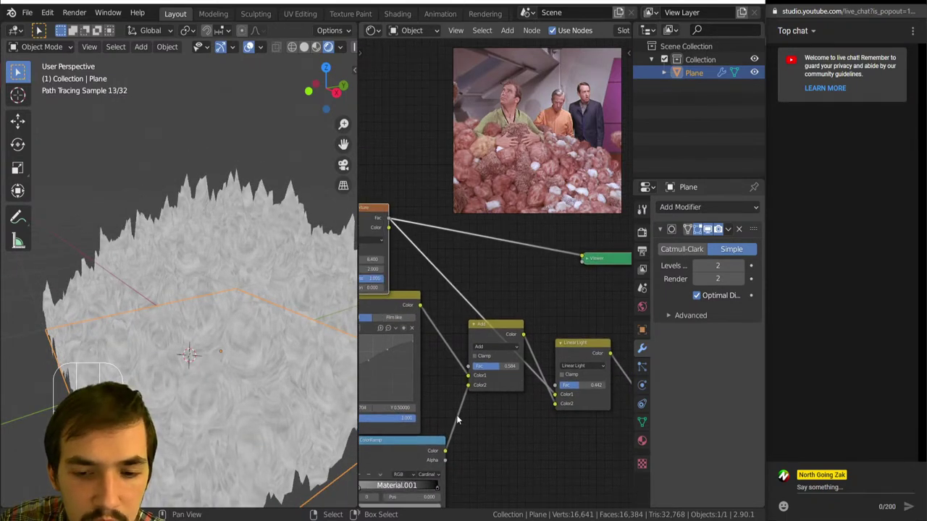
{"action": "left_click_drag", "start_coordinate": [482, 330], "coordinate": [498, 334]}
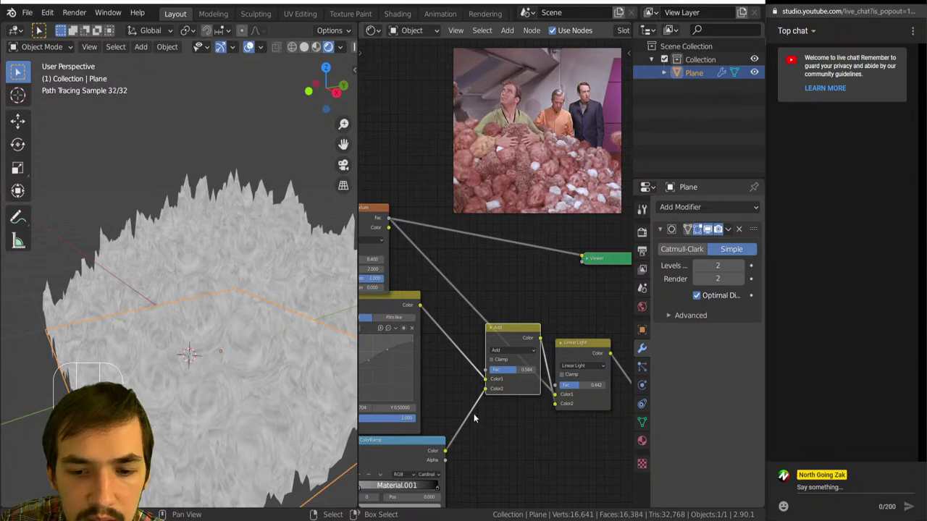
- Try the Add node's factor at 1.000, and undo that change
{"action": "scroll", "coordinate": [530, 391], "scroll_direction": "up", "scroll_amount": 1}
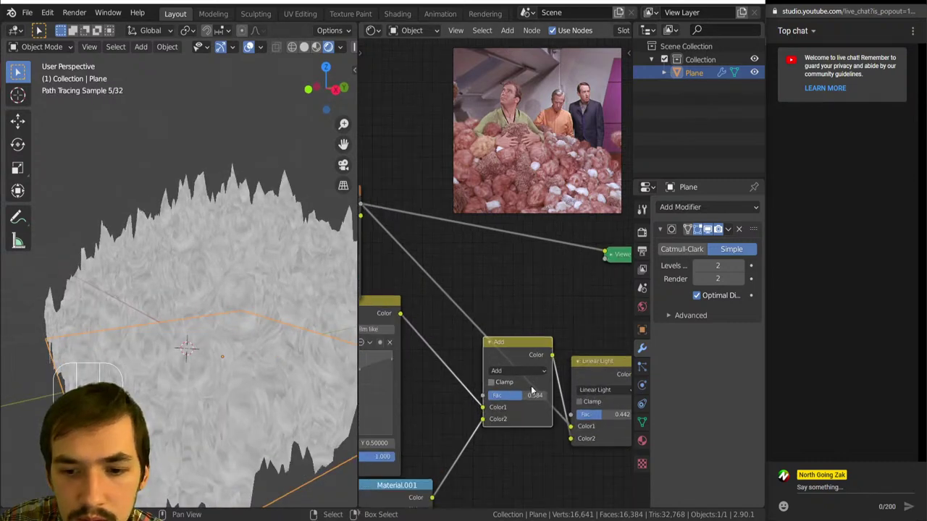
{"action": "left_click_drag", "start_coordinate": [522, 395], "coordinate": [548, 395]}
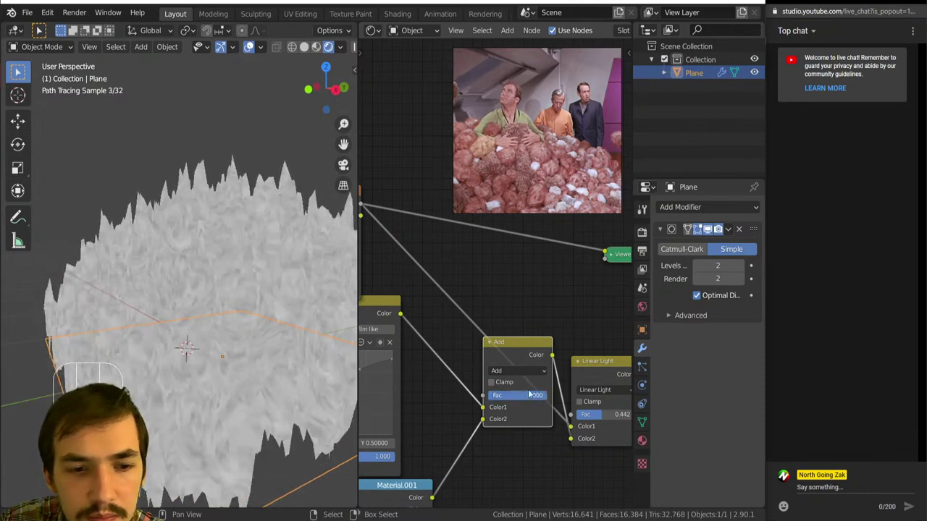
{"action": "key", "text": "ctrl+z"}
- Set the Linear Light node's factor to 0.026 and move the node up beneath the Viewer node
{"action": "middle_click_drag", "start_coordinate": [500, 370], "coordinate": [445, 354]}
{"action": "left_click_drag", "start_coordinate": [555, 399], "coordinate": [529, 399]}
{"action": "scroll", "coordinate": [521, 393], "scroll_direction": "down", "scroll_amount": 4}
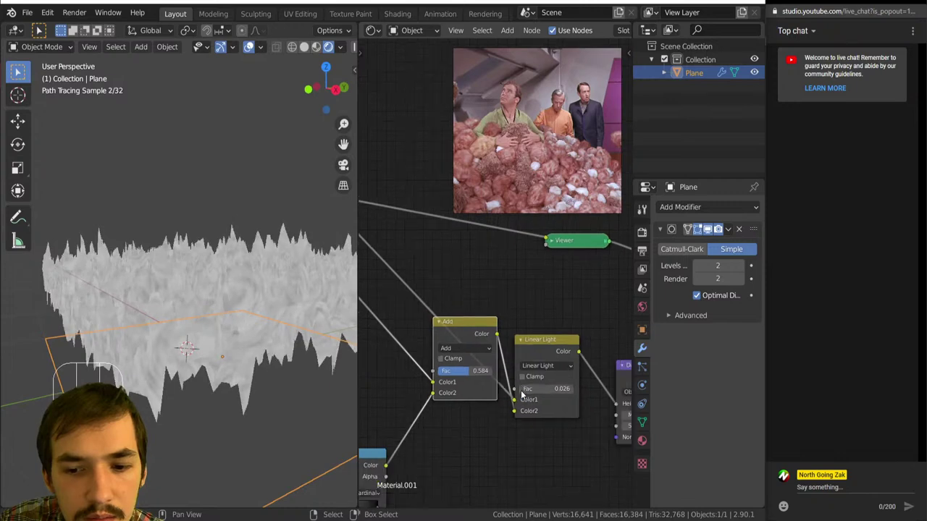
{"action": "left_click_drag", "start_coordinate": [538, 348], "coordinate": [556, 274]}
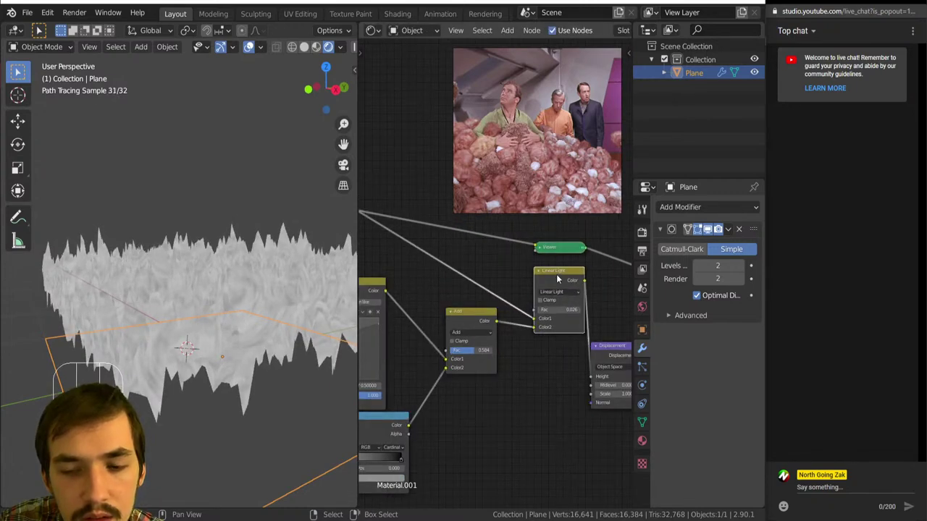
- Connect the Add node's Color output directly to the Displacement node's Height to see the surface without the Linear Light mix
{"action": "left_click_drag", "start_coordinate": [500, 324], "coordinate": [595, 377]}
{"action": "middle_click_drag", "start_coordinate": [129, 266], "coordinate": [154, 296]}
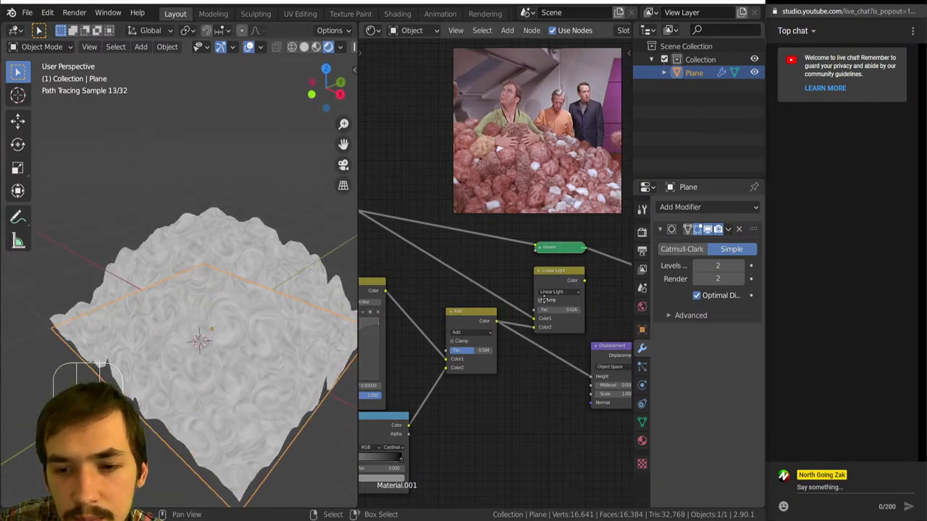
- Preview the Linear Light node through the Viewer and reconnect its Color output to the Displacement node's Height
{"action": "middle_click_drag", "start_coordinate": [555, 297], "coordinate": [511, 297]}
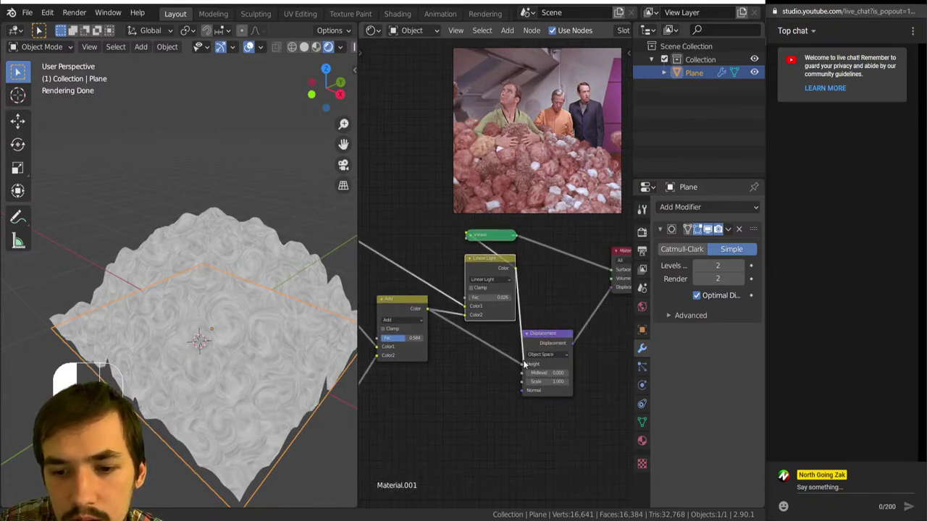
{"action": "left_click_drag", "start_coordinate": [523, 364], "coordinate": [523, 365]}
{"action": "mouse_move", "coordinate": [201, 307]}
{"action": "middle_mouse_down"}
{"action": "mouse_move", "coordinate": [194, 282]}
{"action": "mouse_move", "coordinate": [210, 271]}
{"action": "mouse_move", "coordinate": [211, 311]}
{"action": "middle_mouse_up"}
- Test the Linear Light node's factor at 0.000 and 1.000
{"action": "scroll", "coordinate": [486, 277], "scroll_direction": "up", "scroll_amount": 2}
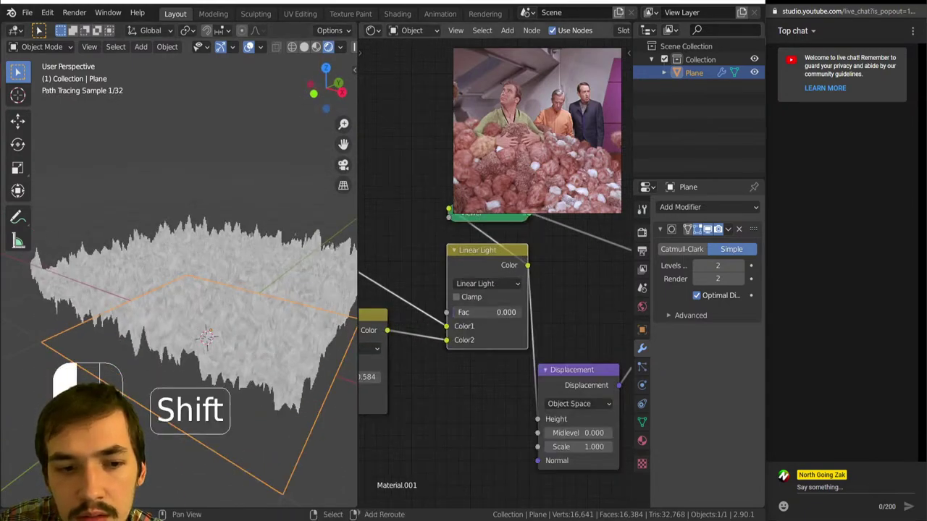
{"action": "left_click_drag", "start_coordinate": [486, 312], "coordinate": [506, 286]}
{"action": "scroll", "coordinate": [449, 327], "scroll_direction": "down", "scroll_amount": 2}
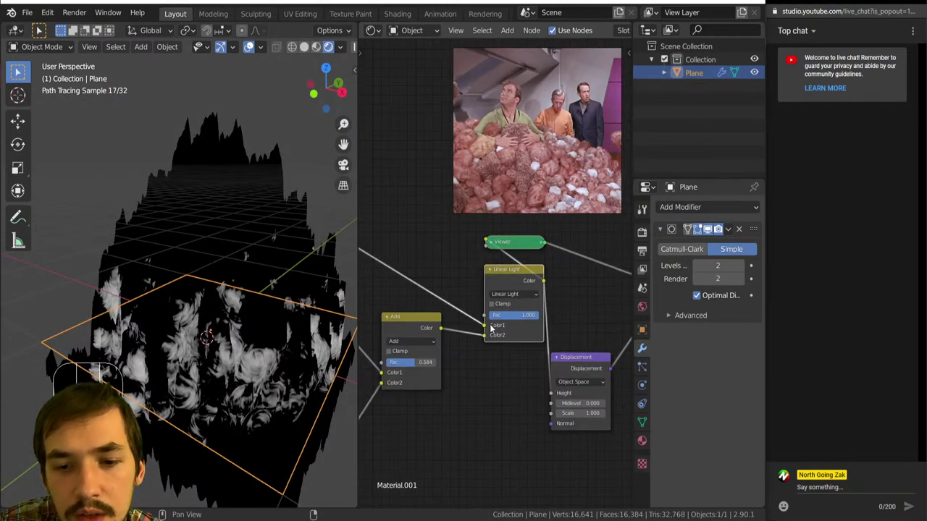
- Swap the Linear Light node's inputs so Add feeds Color1 and the noise feeds Color2, and set the factor to 0.123
{"action": "mouse_move", "coordinate": [483, 327]}
{"action": "left_mouse_down"}
{"action": "mouse_move", "coordinate": [486, 338]}
{"action": "mouse_move", "coordinate": [501, 316]}
{"action": "mouse_move", "coordinate": [474, 316]}
{"action": "mouse_move", "coordinate": [488, 315]}
{"action": "left_mouse_up"}
{"action": "middle_click_drag", "start_coordinate": [259, 357], "coordinate": [85, 296]}
{"action": "scroll", "coordinate": [190, 317], "scroll_direction": "up", "scroll_amount": 5}
{"action": "scroll", "coordinate": [18, 267], "scroll_direction": "down", "scroll_amount": 3}
{"action": "scroll", "coordinate": [85, 297], "scroll_direction": "down", "scroll_amount": 3}
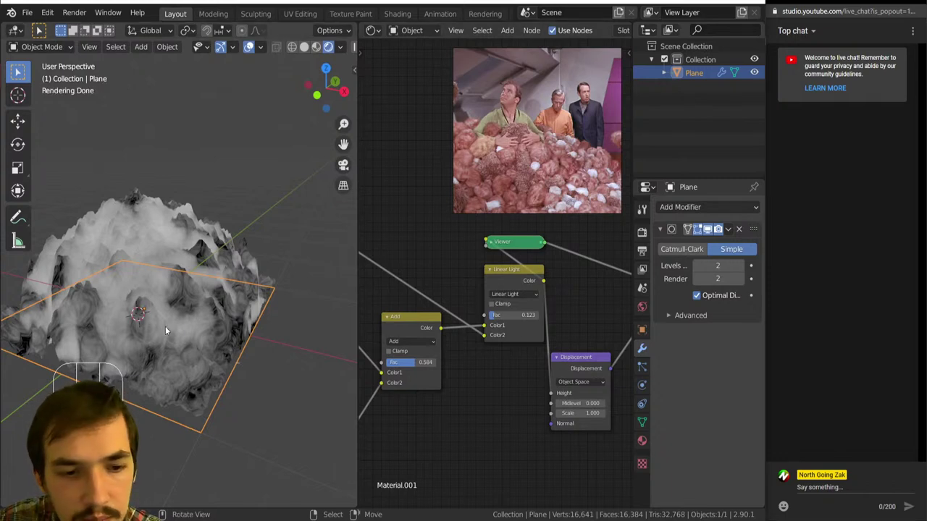
- Subdivide the plane's whole mesh once in Edit Mode and return to Object Mode
{"action": "key", "text": "Tab"}
{"action": "key", "text": "w"}
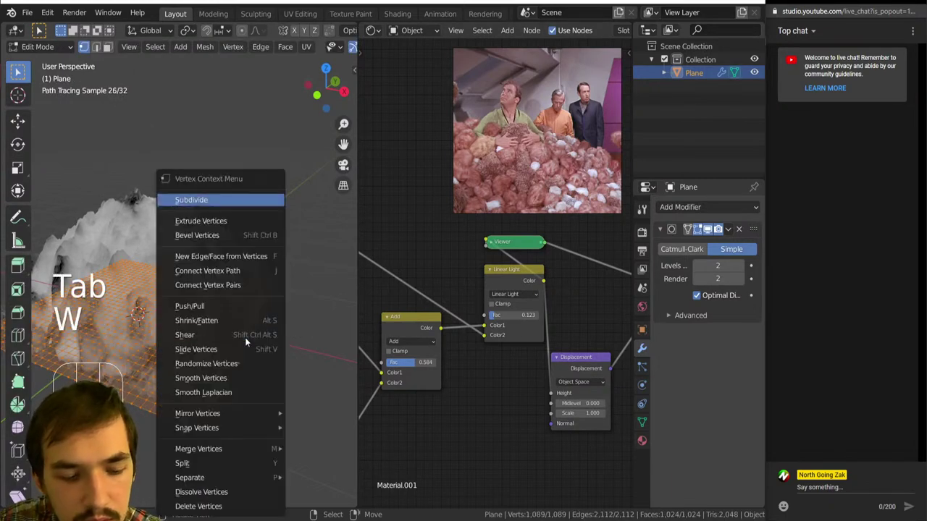
{"action": "left_click", "coordinate": [235, 199]}
{"action": "key", "text": "Tab"}
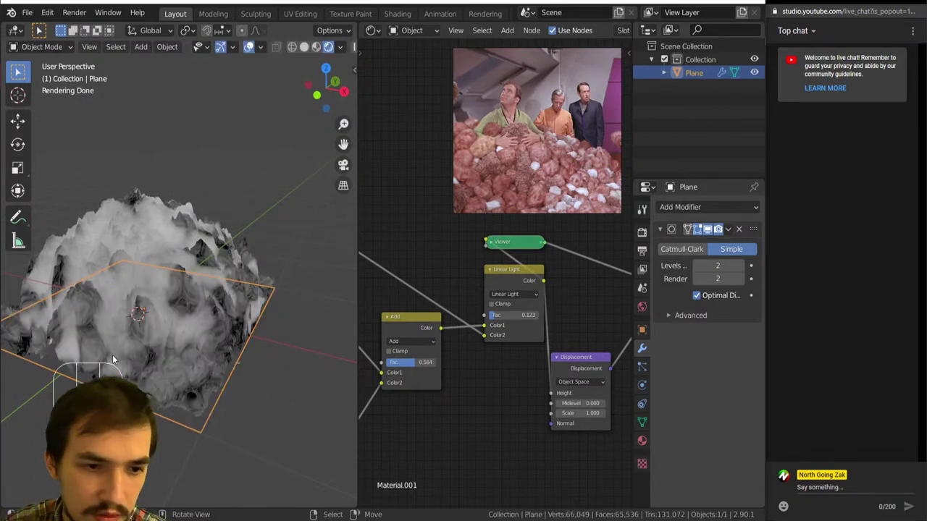
- Examine the displaced surface of the subdivided plane up close and from several angles
{"action": "scroll", "coordinate": [116, 355], "scroll_direction": "up", "scroll_amount": 5}
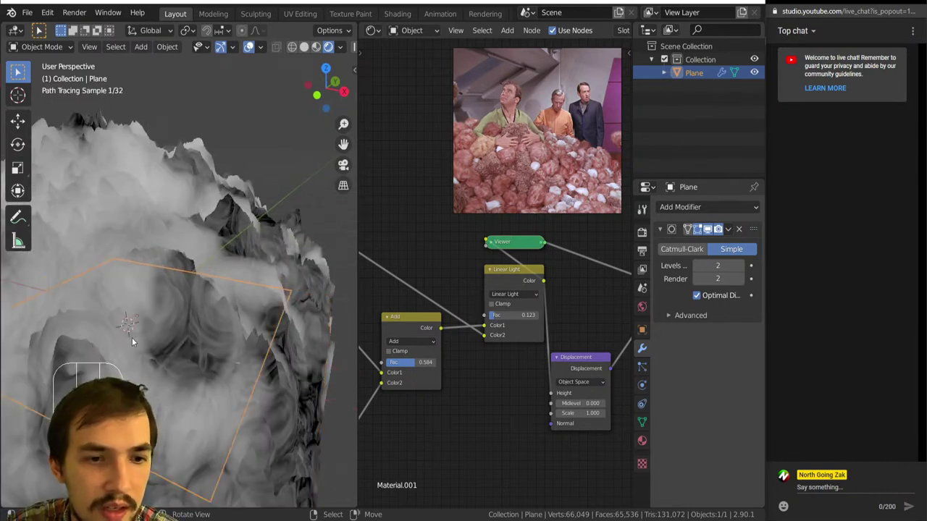
{"action": "scroll", "coordinate": [148, 327], "scroll_direction": "down", "scroll_amount": 5}
{"action": "mouse_move", "coordinate": [148, 327]}
{"action": "middle_mouse_down"}
{"action": "mouse_move", "coordinate": [192, 365]}
{"action": "mouse_move", "coordinate": [142, 341]}
{"action": "mouse_move", "coordinate": [123, 288]}
{"action": "mouse_move", "coordinate": [136, 300]}
{"action": "middle_mouse_up"}
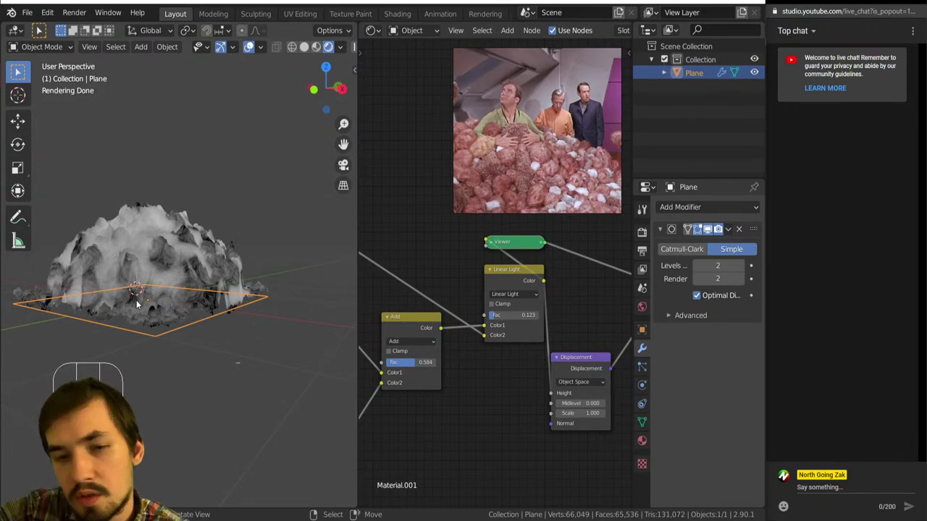
{"action": "scroll", "coordinate": [136, 299], "scroll_direction": "up", "scroll_amount": 5}
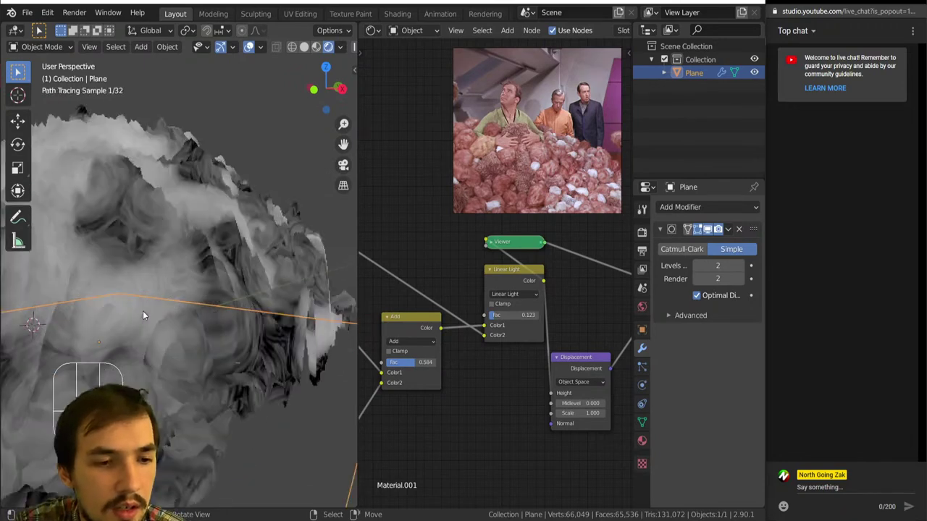
{"action": "scroll", "coordinate": [149, 313], "scroll_direction": "down", "scroll_amount": 3}
{"action": "mouse_move", "coordinate": [149, 313]}
{"action": "middle_mouse_down"}
{"action": "mouse_move", "coordinate": [196, 314]}
{"action": "mouse_move", "coordinate": [197, 341]}
{"action": "mouse_move", "coordinate": [269, 357]}
{"action": "mouse_move", "coordinate": [213, 334]}
{"action": "middle_mouse_up"}
{"action": "scroll", "coordinate": [186, 321], "scroll_direction": "down", "scroll_amount": 3}
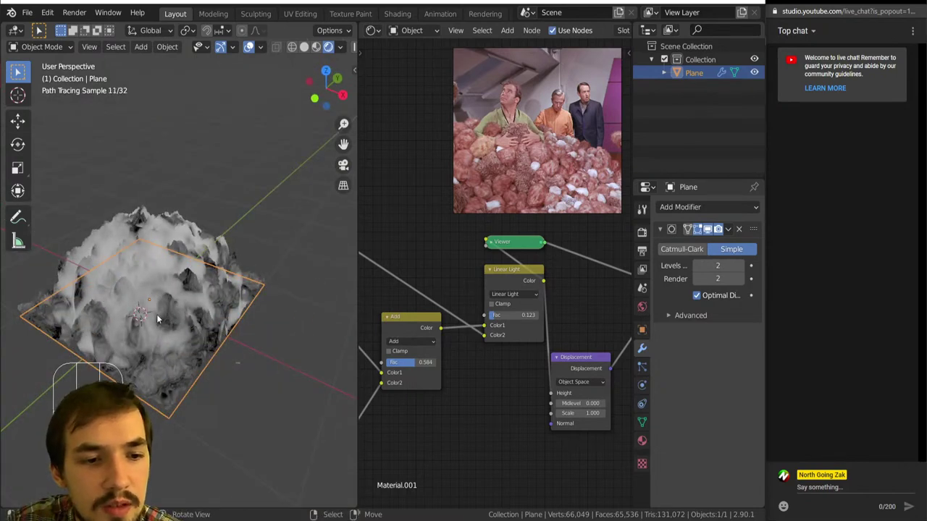
{"action": "middle_click_drag", "start_coordinate": [153, 313], "coordinate": [204, 336], "text": "shift"}
{"action": "mouse_move", "coordinate": [204, 336]}
{"action": "middle_mouse_down"}
{"action": "mouse_move", "coordinate": [240, 353]}
{"action": "mouse_move", "coordinate": [210, 343]}
{"action": "middle_mouse_up"}
{"action": "mouse_move", "coordinate": [210, 343]}
{"action": "middle_mouse_down", "text": "shift"}
{"action": "mouse_move", "coordinate": [238, 350]}
{"action": "mouse_move", "coordinate": [201, 341]}
{"action": "mouse_move", "coordinate": [220, 352]}
{"action": "mouse_move", "coordinate": [217, 297]}
{"action": "mouse_move", "coordinate": [208, 299]}
{"action": "middle_mouse_up", "text": "shift"}
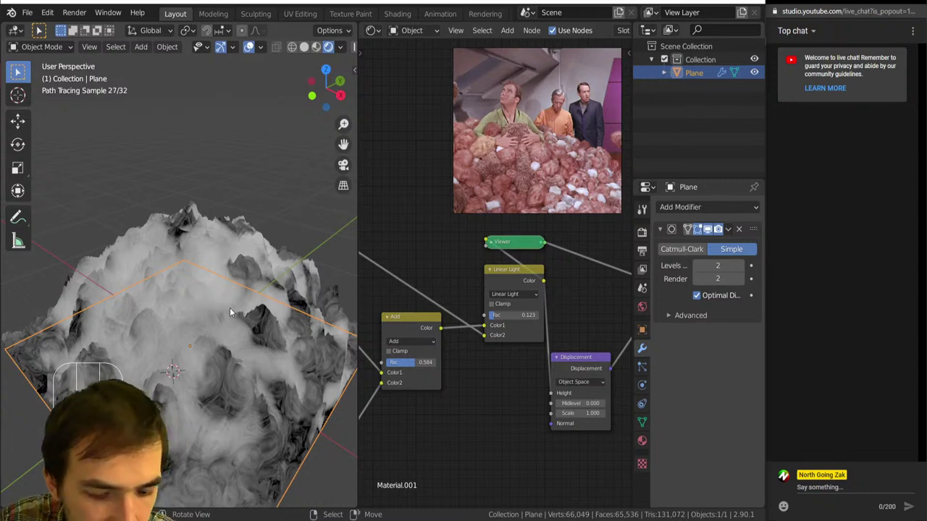
- Enter Edit Mode on the plane and look through the mesh editing commands for a way to reduce subdivision
{"action": "key", "text": "Tab"}
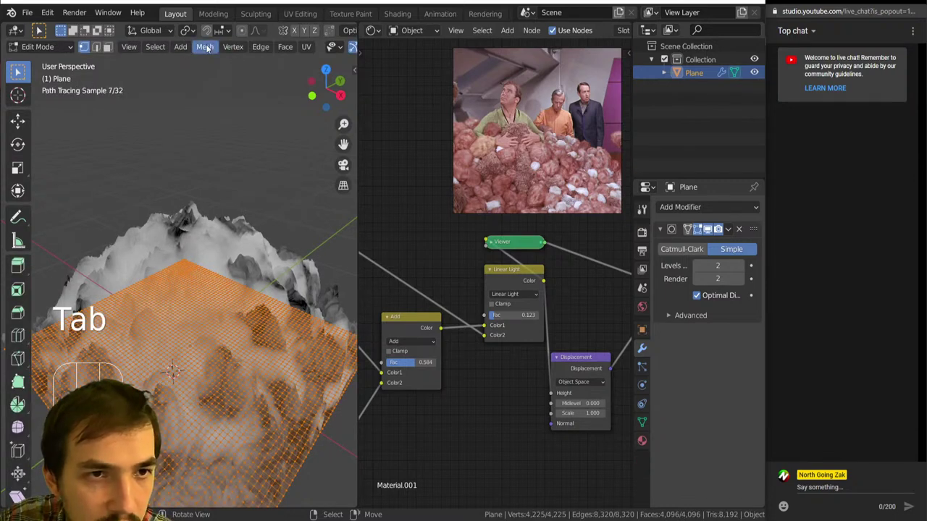
{"action": "left_click", "coordinate": [206, 47]}
{"action": "mouse_move", "coordinate": [233, 47]}
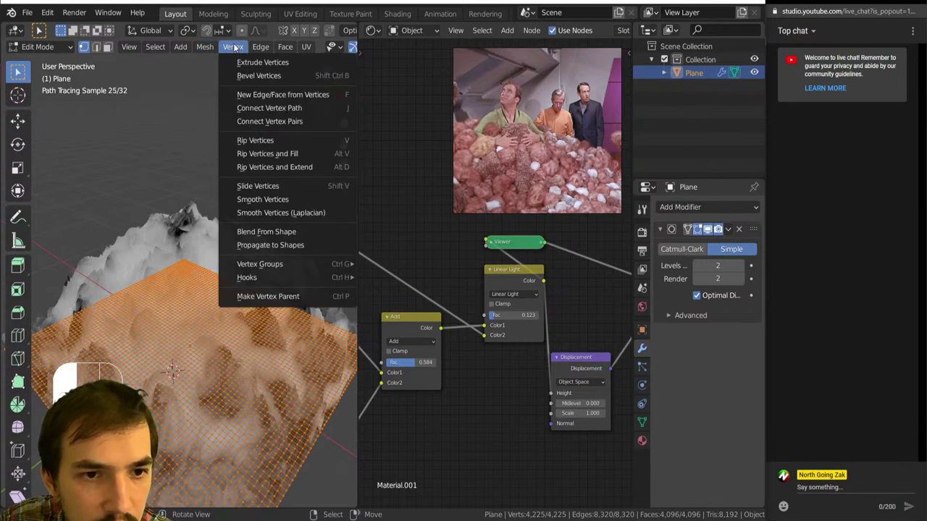
{"action": "mouse_move", "coordinate": [262, 47]}
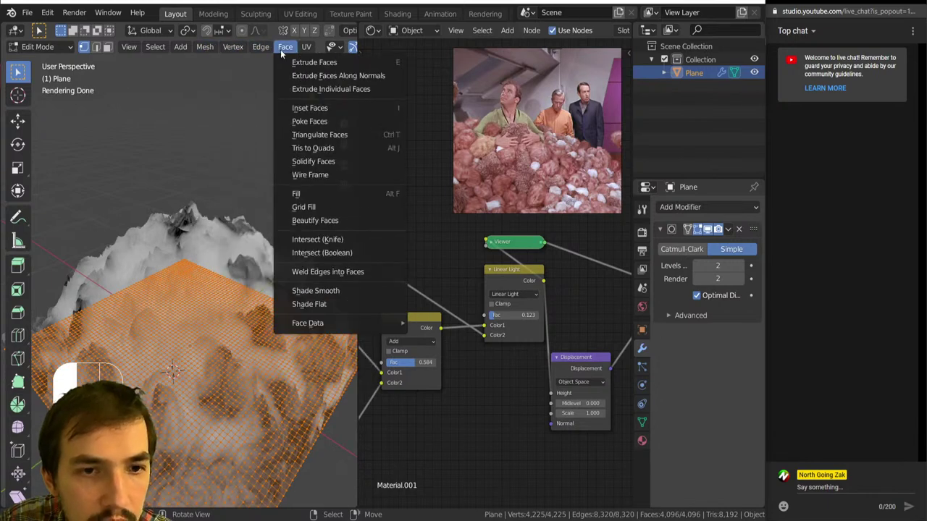
{"action": "key", "text": "space"}
{"action": "type", "text": "un"}
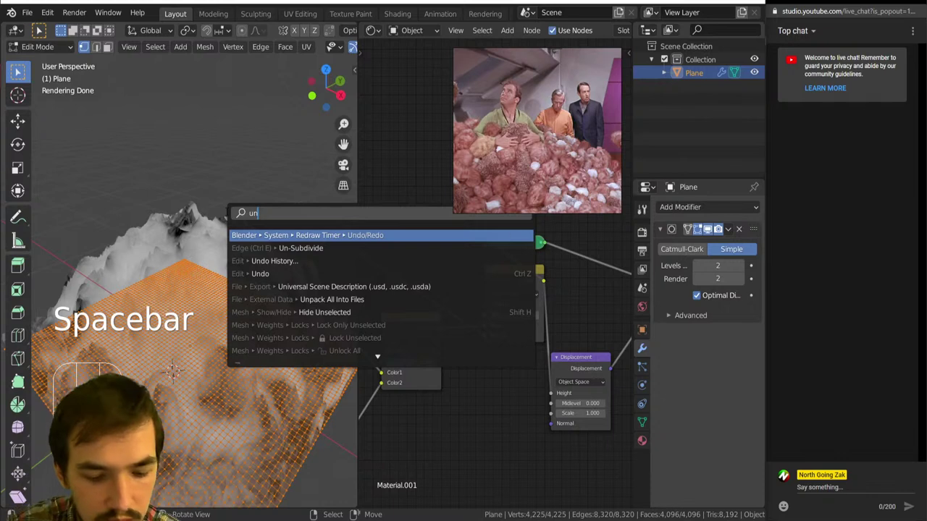
{"action": "type", "text": "sub"}
{"action": "key", "text": "BackSpace"}
{"action": "key", "text": "BackSpace"}
{"action": "key", "text": "BackSpace"}
{"action": "key", "text": "BackSpace"}
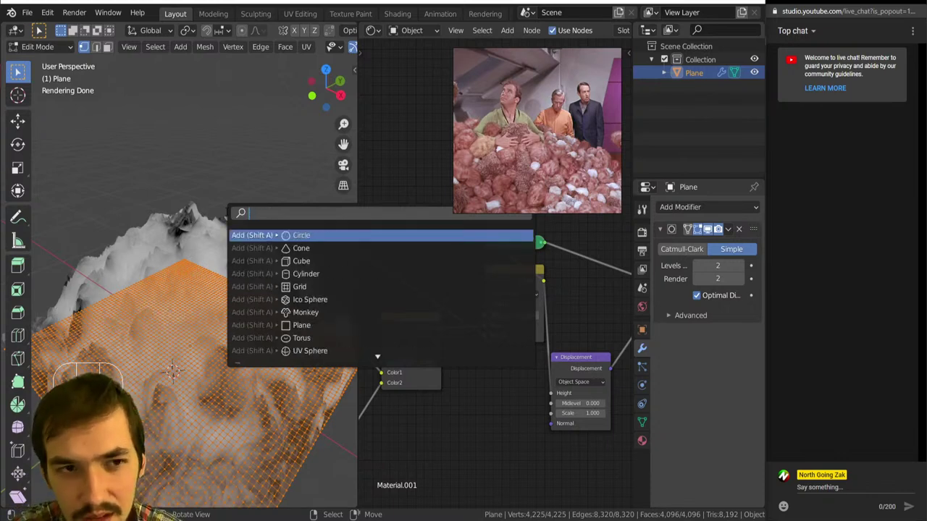
{"action": "key", "text": "Escape"}
- Try to find the Un-Subdivide command by searching for "unsub" in edge and face selection modes
{"action": "key", "text": "2"}
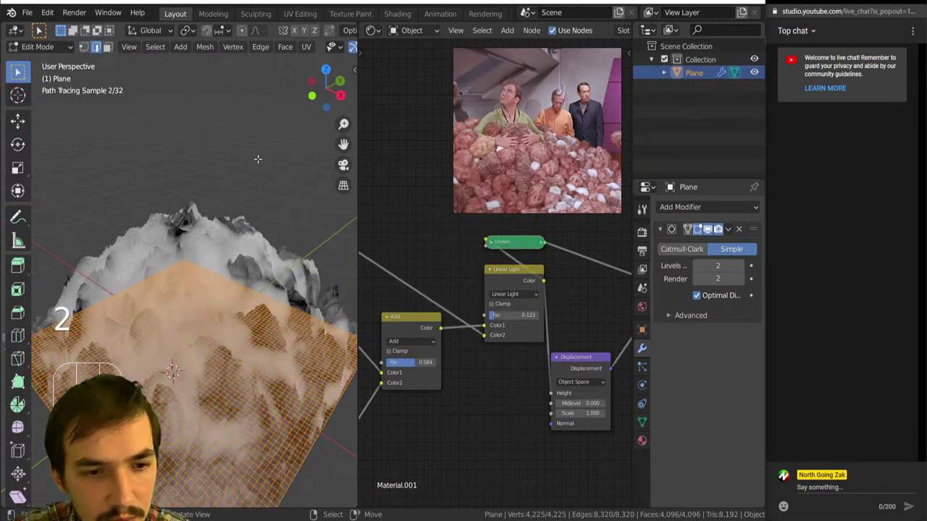
{"action": "key", "text": "space"}
{"action": "key", "text": "Escape"}
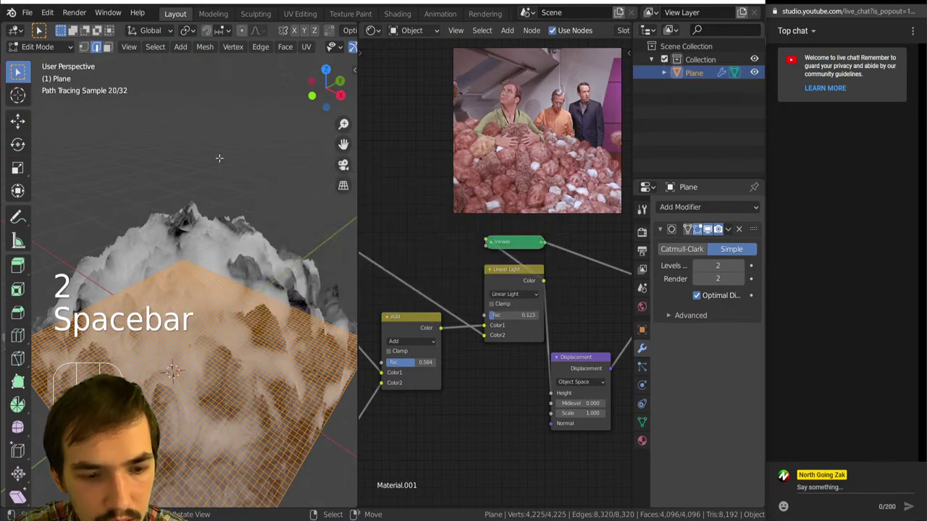
{"action": "key", "text": "space"}
{"action": "type", "text": "un"}
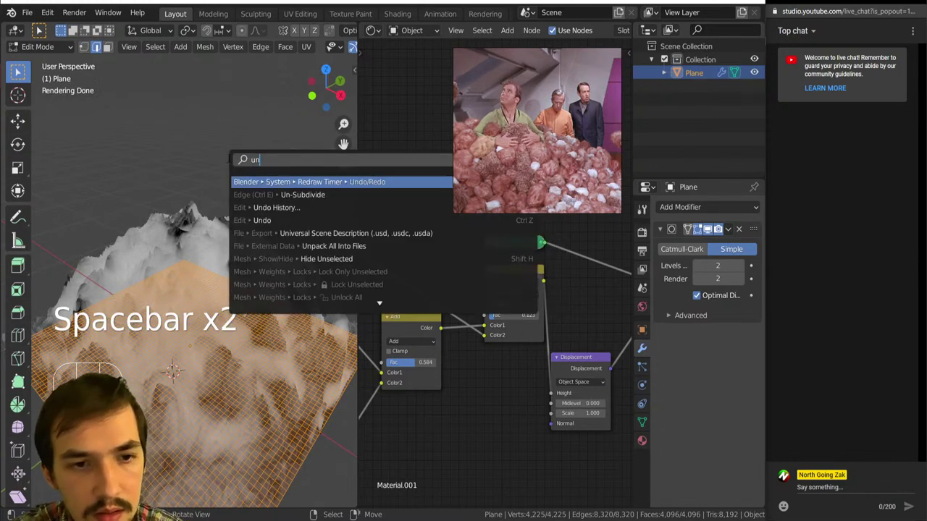
{"action": "type", "text": "sub3"}
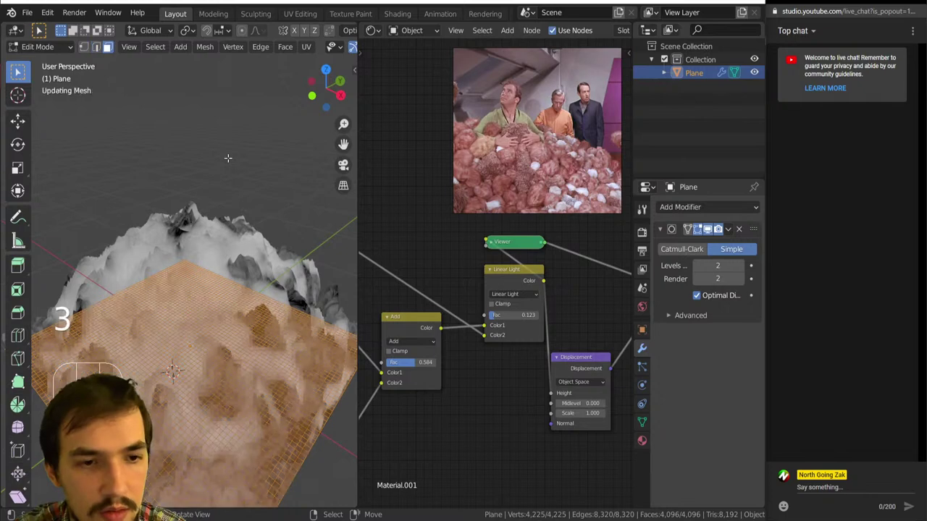
{"action": "key", "text": "space"}
{"action": "type", "text": "s"}
{"action": "key", "text": "BackSpace"}
{"action": "type", "text": "unsu"}
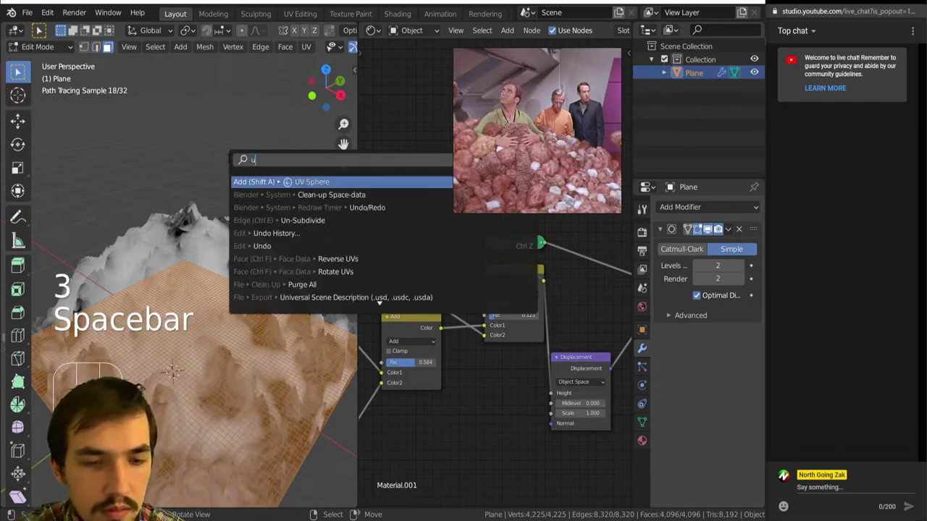
{"action": "key", "text": "BackSpace"}
{"action": "key", "text": "BackSpace"}
{"action": "key", "text": "Escape"}
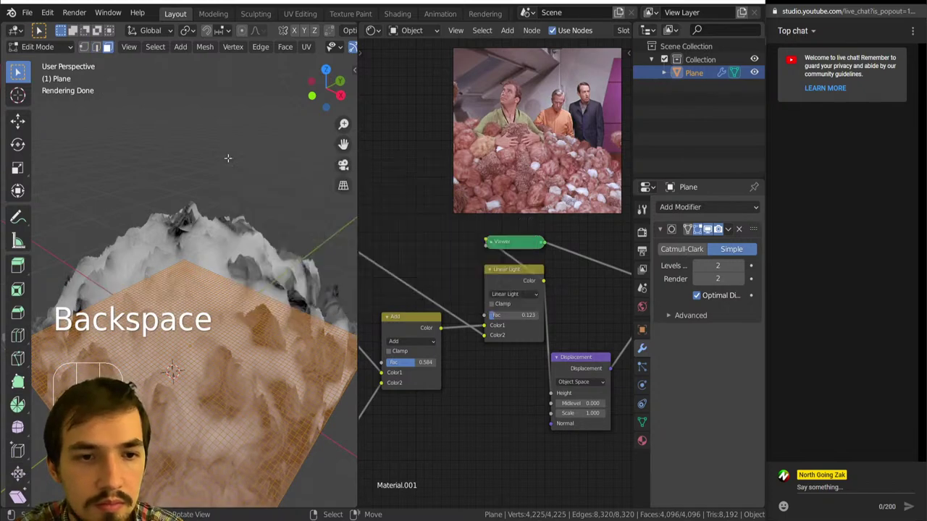
- Un-subdivide the plane's whole mesh once, finding the command by searching for "un-"
{"action": "left_click", "coordinate": [215, 52]}
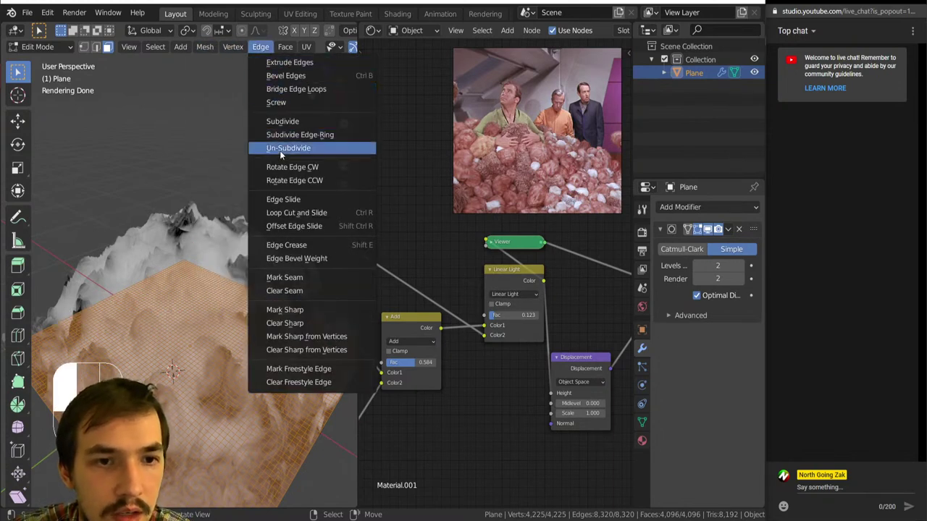
{"action": "key", "text": "space"}
{"action": "type", "text": "u"}
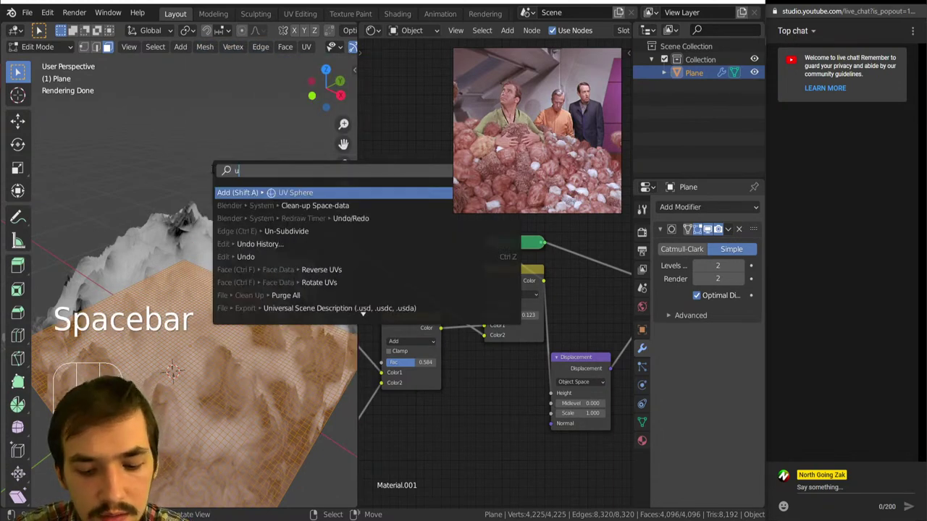
{"action": "type", "text": "n"}
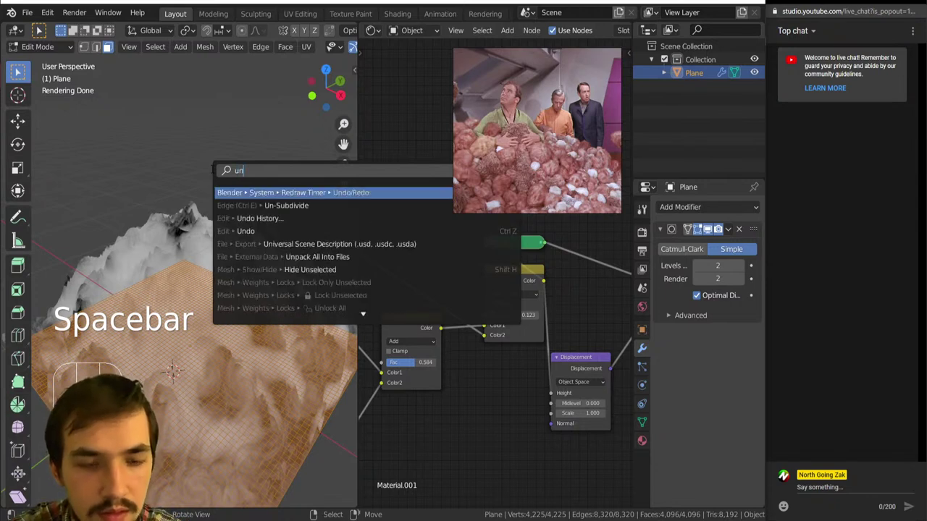
{"action": "type", "text": "-"}
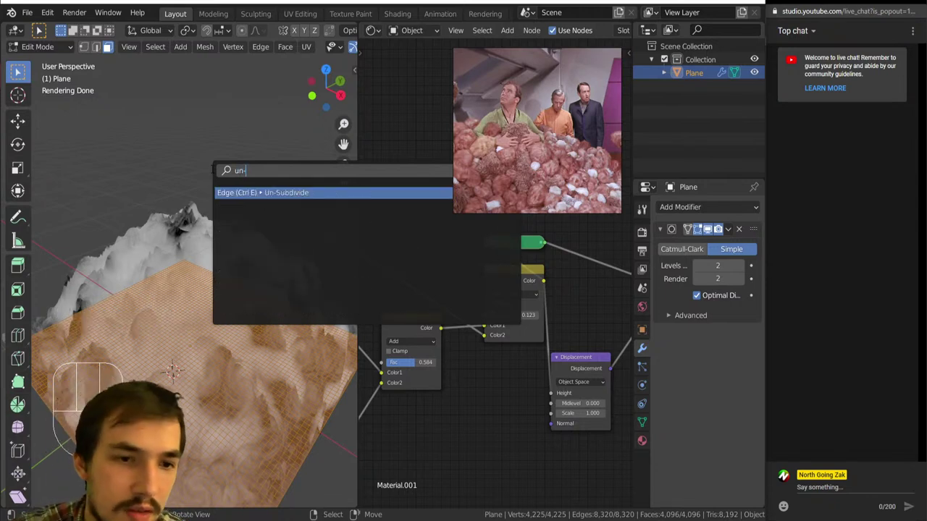
{"action": "left_click", "coordinate": [266, 192]}
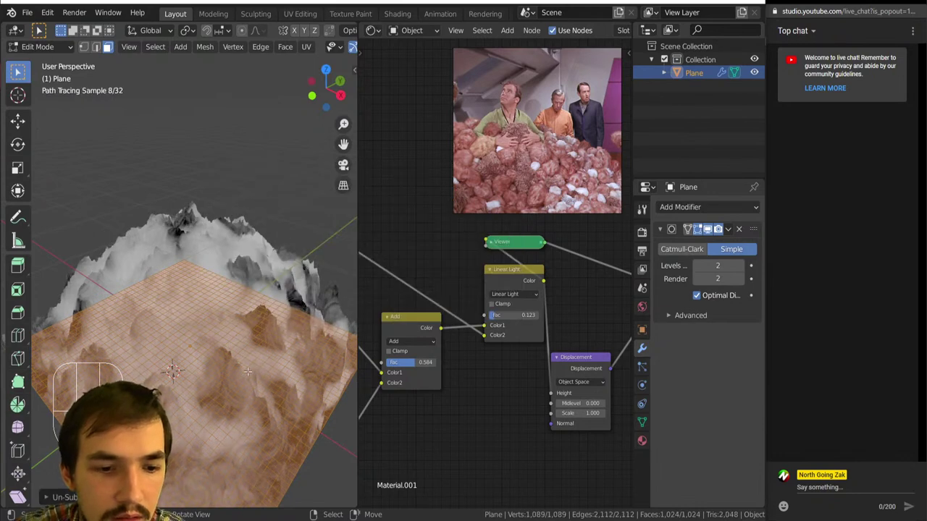
{"action": "middle_click_drag", "start_coordinate": [248, 371], "coordinate": [277, 370]}
{"action": "middle_click_drag", "start_coordinate": [247, 361], "coordinate": [228, 250]}
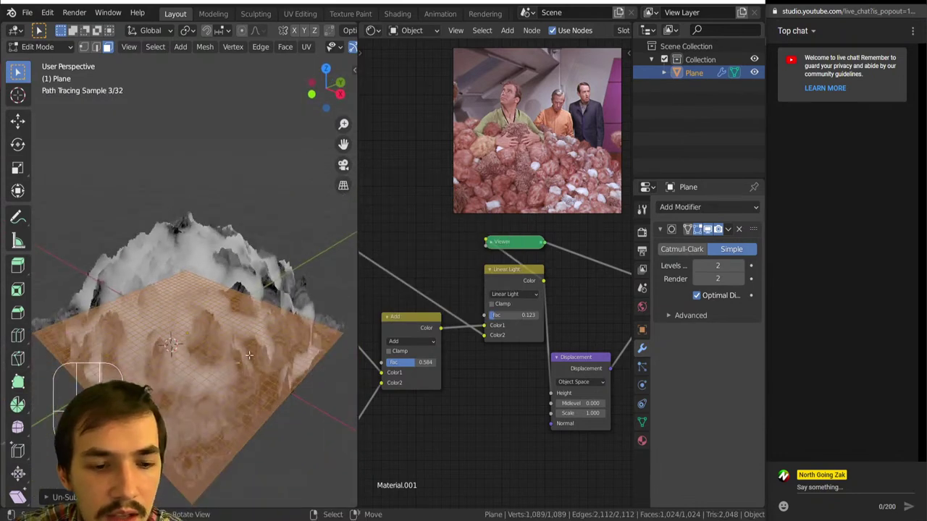
- Subdivide the plane's whole mesh once, return to Object Mode and check the displaced surface
{"action": "key", "text": "w"}
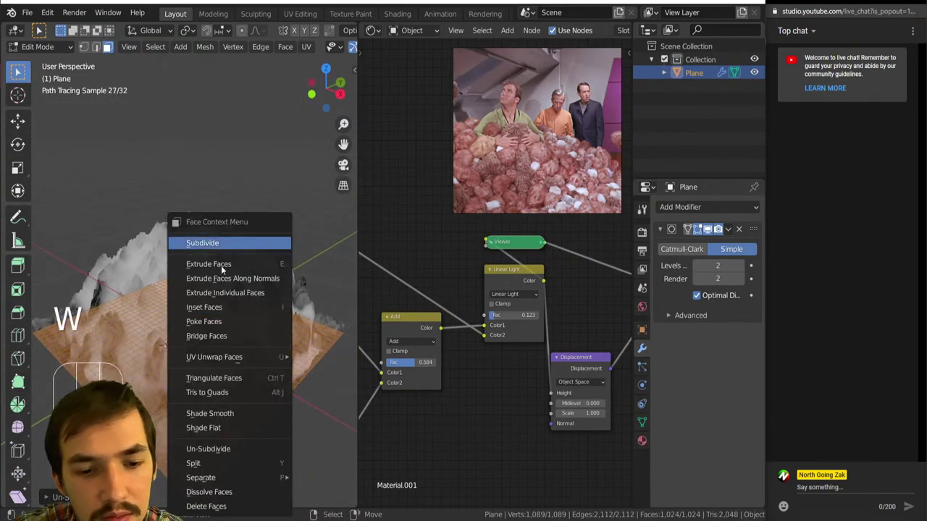
{"action": "left_click", "coordinate": [223, 246]}
{"action": "middle_click_drag", "start_coordinate": [166, 367], "coordinate": [146, 337]}
{"action": "key", "text": "Tab"}
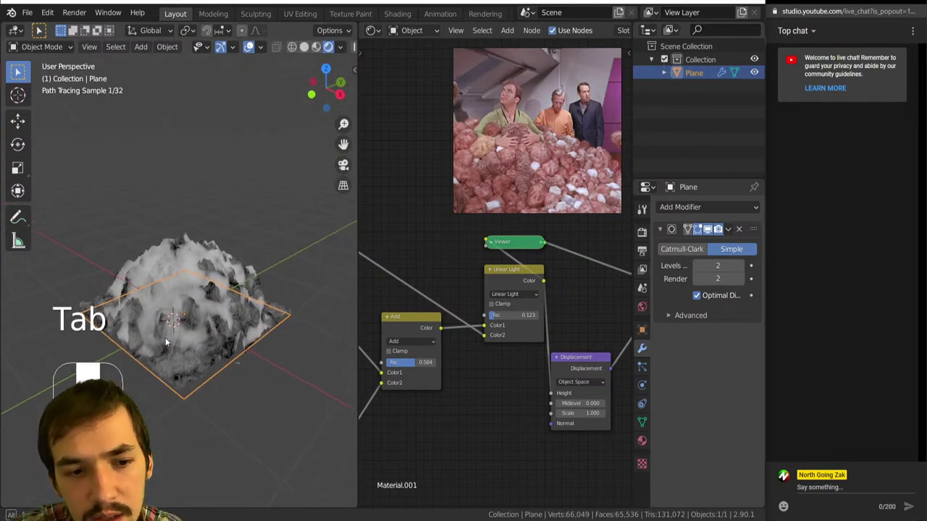
{"action": "scroll", "coordinate": [166, 337], "scroll_direction": "up", "scroll_amount": 5}
{"action": "key", "text": "Tab"}
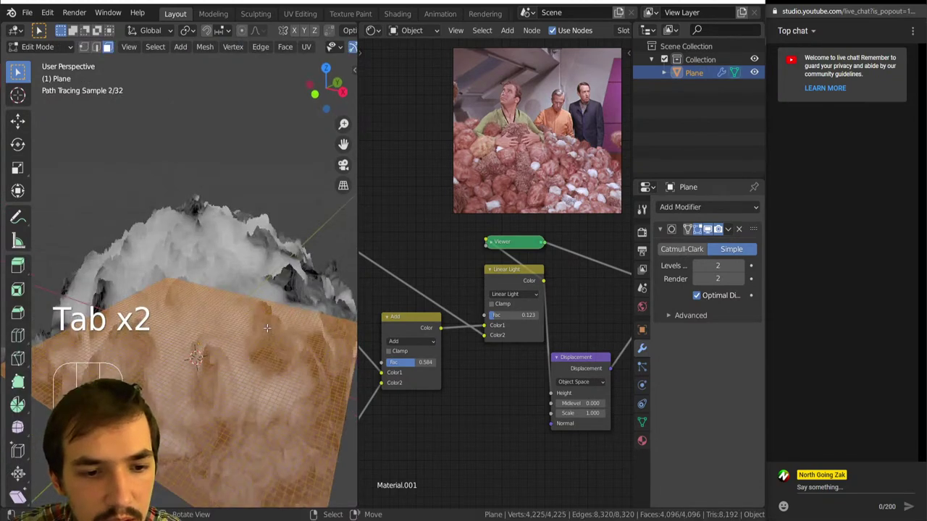
{"action": "key", "text": "Tab"}
{"action": "middle_click_drag", "start_coordinate": [152, 312], "coordinate": [207, 342]}
{"action": "middle_click_drag", "start_coordinate": [301, 330], "coordinate": [257, 306]}
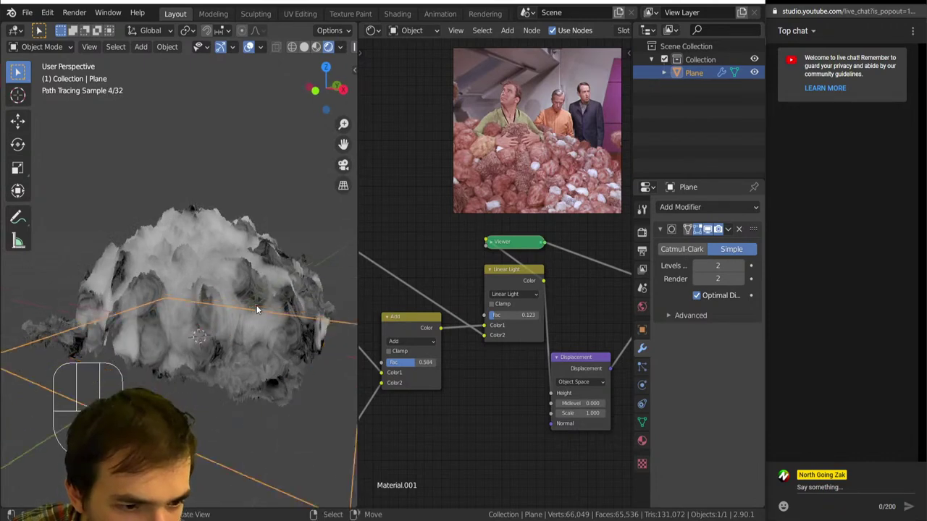
- Lower the factor of the Linear Light mix node to about 0.07
{"action": "scroll", "coordinate": [256, 304], "scroll_direction": "up", "scroll_amount": 2}
{"action": "middle_click_drag", "start_coordinate": [488, 390], "coordinate": [520, 474]}
{"action": "left_click_drag", "start_coordinate": [561, 394], "coordinate": [530, 395], "text": "shift"}
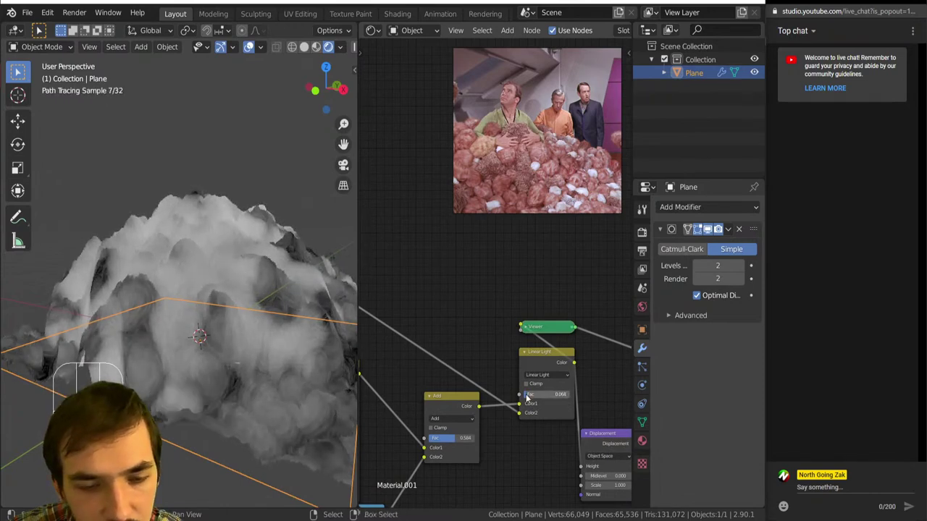
{"action": "scroll", "coordinate": [527, 394], "scroll_direction": "down", "scroll_amount": 2}
{"action": "scroll", "coordinate": [298, 308], "scroll_direction": "down", "scroll_amount": 2}
{"action": "middle_click_drag", "start_coordinate": [488, 317], "coordinate": [467, 358]}
{"action": "key", "text": "shift+a"}
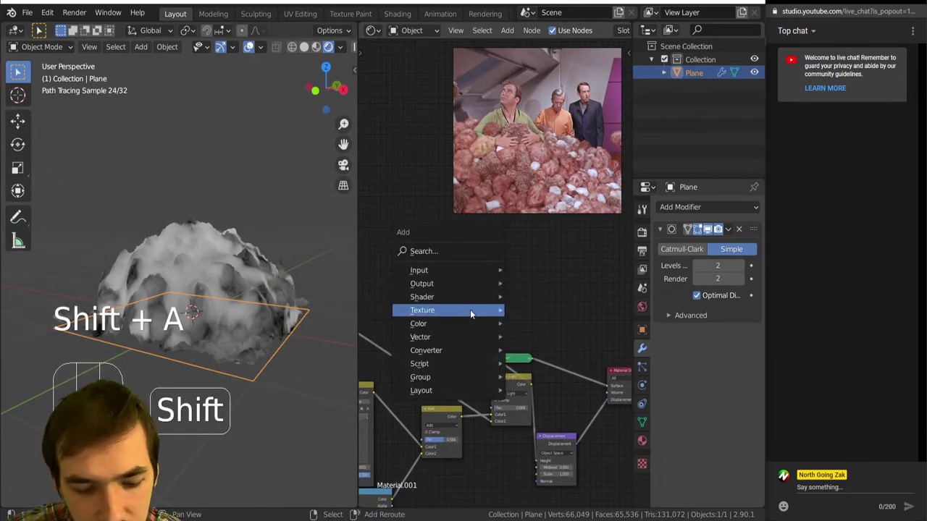
{"action": "mouse_move", "coordinate": [470, 310]}
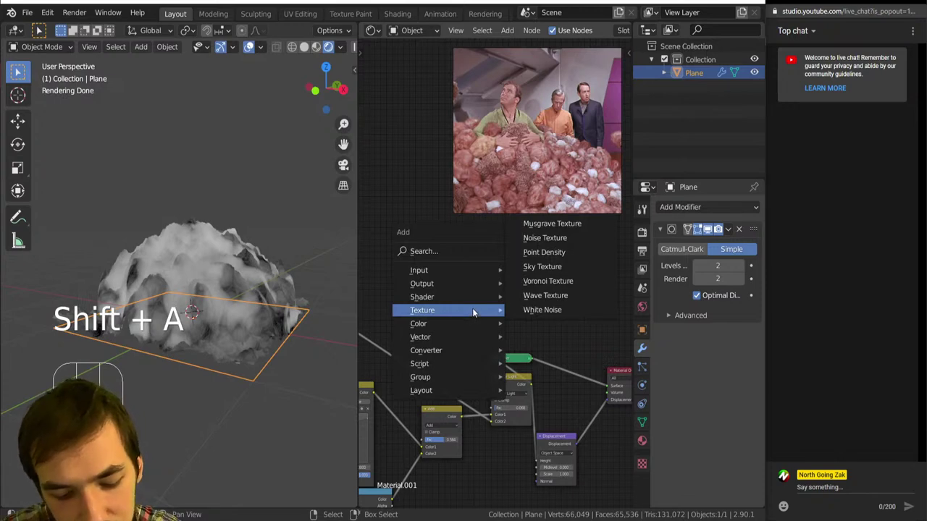
{"action": "key", "text": "v"}
{"action": "left_click", "coordinate": [405, 296]}
- Add a Principled BSDF node, undo its insertion into the existing link, place it above the node chain and connect it to the Material Output's surface
{"action": "key", "text": "shift+a"}
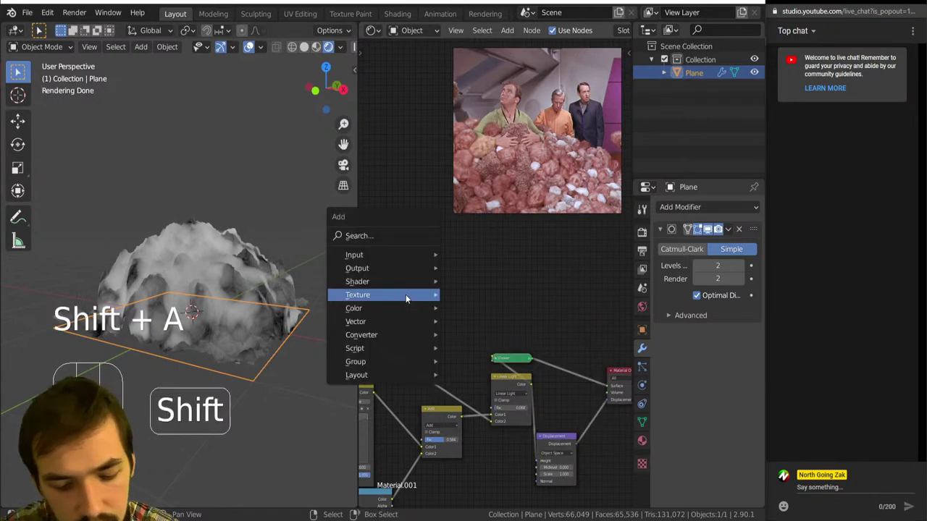
{"action": "mouse_move", "coordinate": [382, 295]}
{"action": "left_click", "coordinate": [434, 365]}
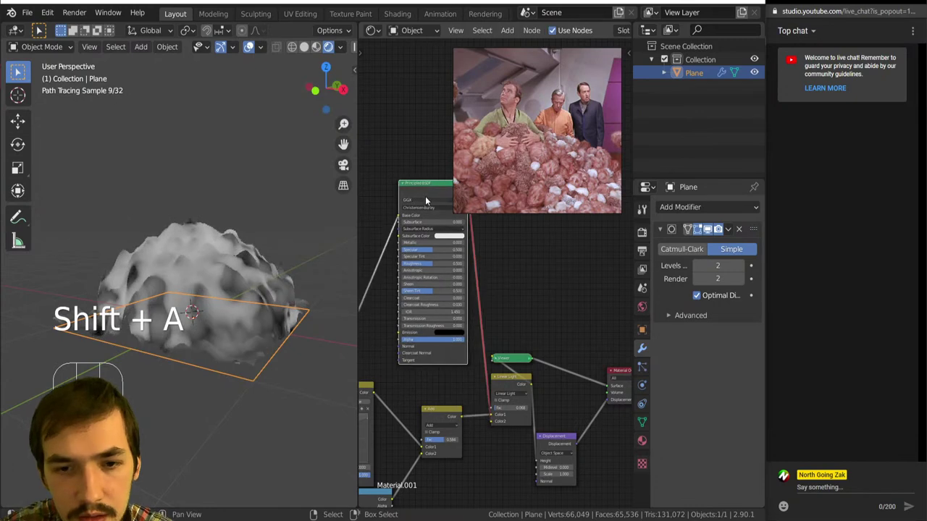
{"action": "key", "text": "ctrl+z"}
{"action": "scroll", "coordinate": [472, 388], "scroll_direction": "down", "scroll_amount": 2}
{"action": "key", "text": "g"}
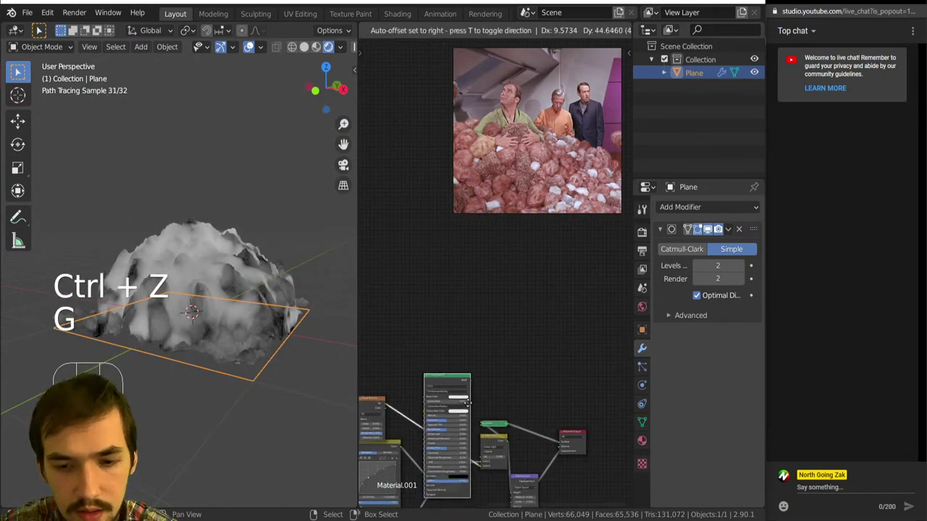
{"action": "left_click", "coordinate": [483, 392]}
{"action": "left_click", "coordinate": [477, 289], "text": "ctrl+shift"}
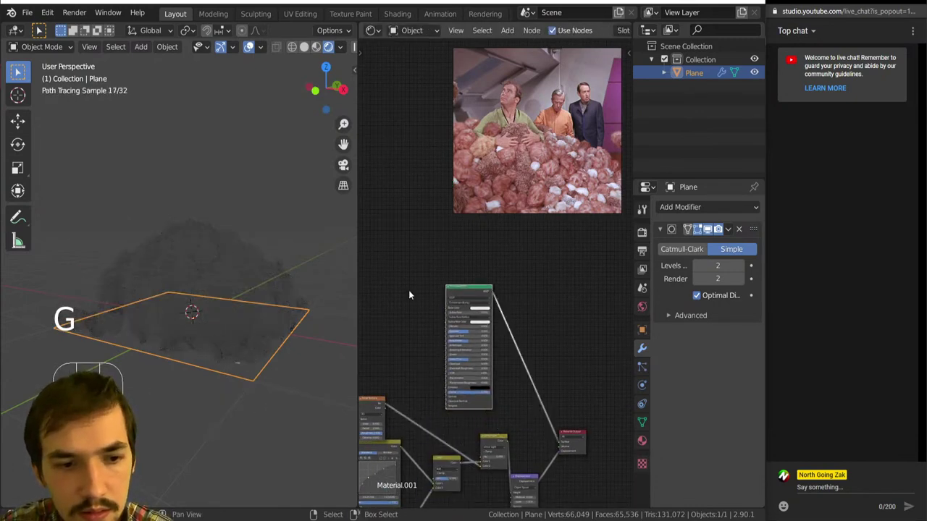
- Add a point light and raise it along Z above the mound to a height of about 1.42 m
{"action": "left_click", "coordinate": [268, 274]}
{"action": "key", "text": "shift+a"}
{"action": "mouse_move", "coordinate": [181, 417]}
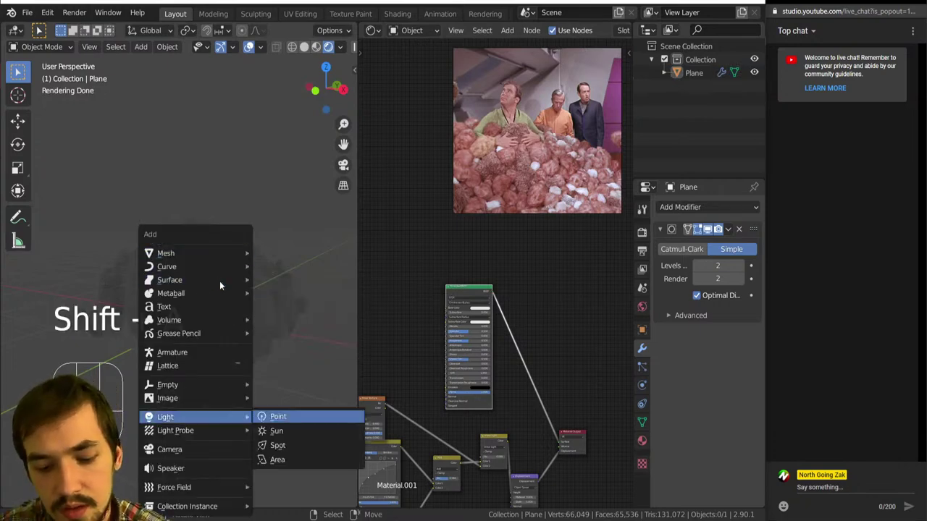
{"action": "left_click", "coordinate": [268, 417]}
{"action": "key", "text": "g"}
{"action": "key", "text": "z"}
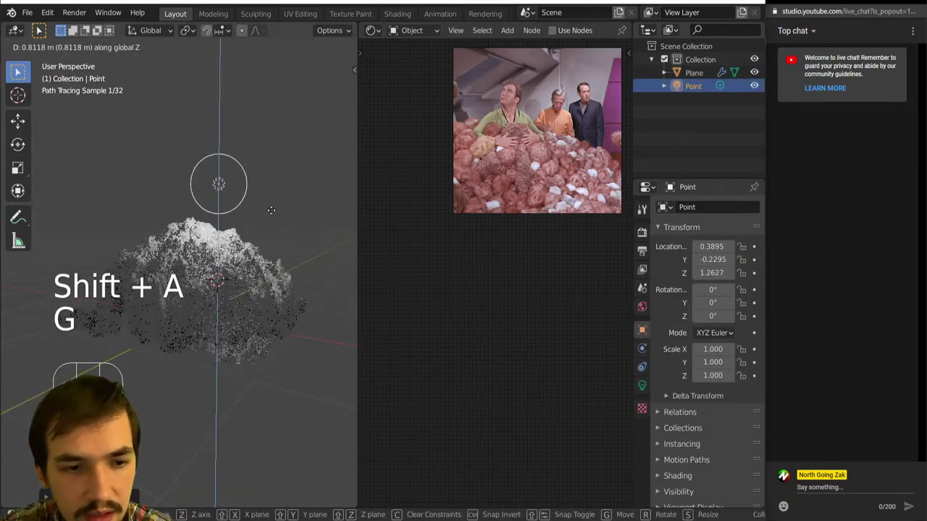
{"action": "left_click", "coordinate": [270, 198]}
- Inspect the lit surface and move the point light along Y to about -0.64 m
{"action": "mouse_move", "coordinate": [252, 225]}
{"action": "middle_mouse_down"}
{"action": "mouse_move", "coordinate": [129, 301]}
{"action": "mouse_move", "coordinate": [218, 312]}
{"action": "mouse_move", "coordinate": [186, 328]}
{"action": "mouse_move", "coordinate": [206, 343]}
{"action": "mouse_move", "coordinate": [256, 319]}
{"action": "mouse_move", "coordinate": [182, 344]}
{"action": "middle_mouse_up"}
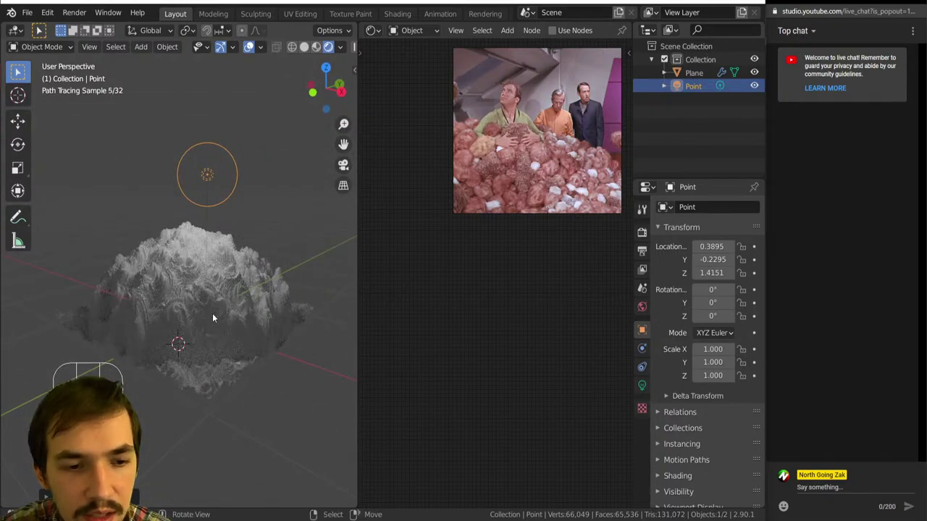
{"action": "mouse_move", "coordinate": [265, 287]}
{"action": "middle_mouse_down"}
{"action": "mouse_move", "coordinate": [234, 303]}
{"action": "mouse_move", "coordinate": [202, 370]}
{"action": "middle_mouse_up"}
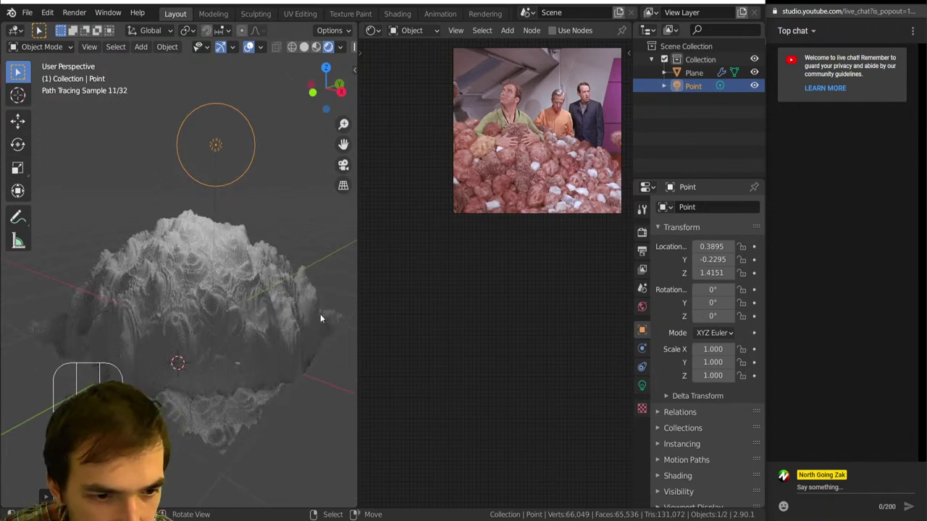
{"action": "scroll", "coordinate": [241, 359], "scroll_direction": "up", "scroll_amount": 3}
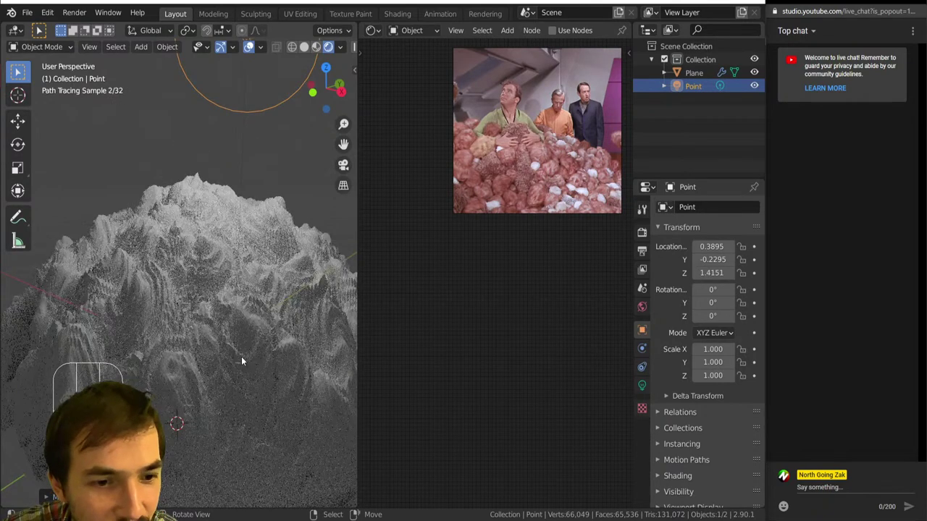
{"action": "scroll", "coordinate": [244, 346], "scroll_direction": "down", "scroll_amount": 3}
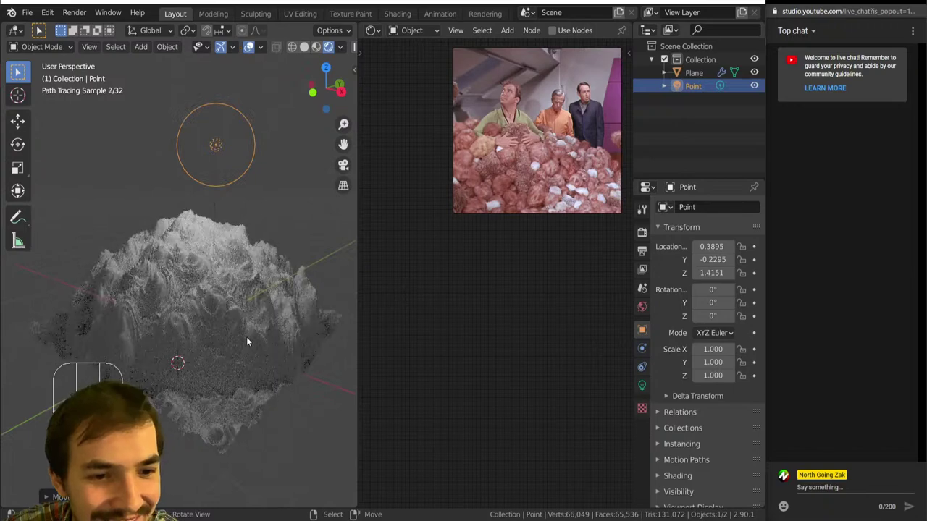
{"action": "key", "text": "g"}
{"action": "key", "text": "y"}
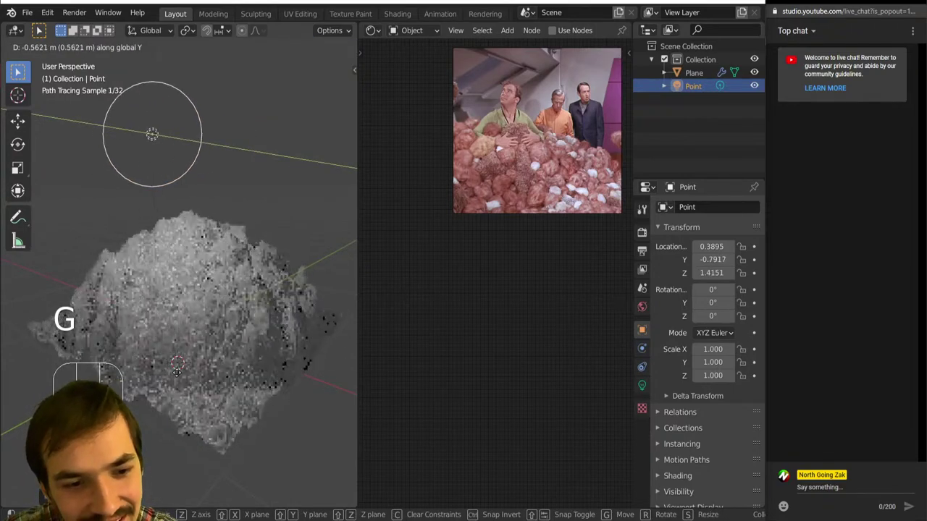
{"action": "left_click", "coordinate": [194, 370]}
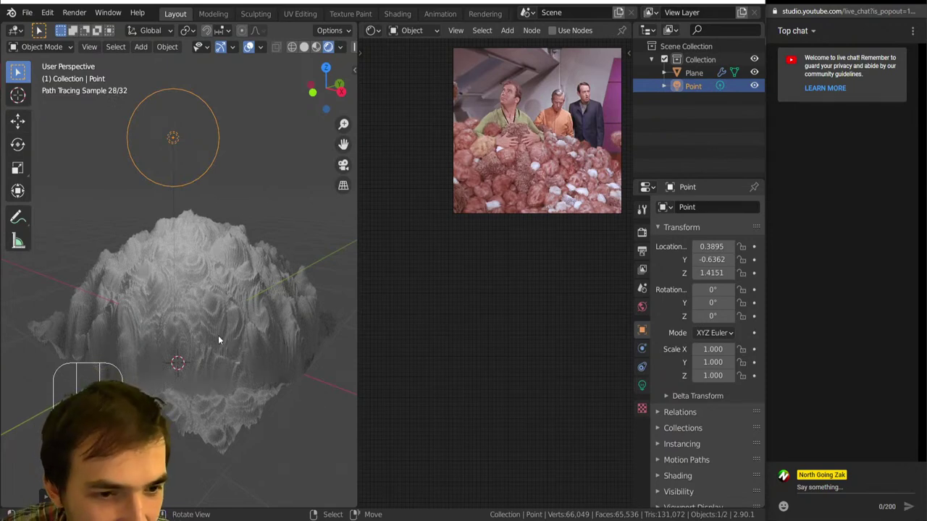
- Select the plane, try a Noise Texture scale of 25.1 and bring the scale back to 9.5
{"action": "left_click", "coordinate": [218, 335]}
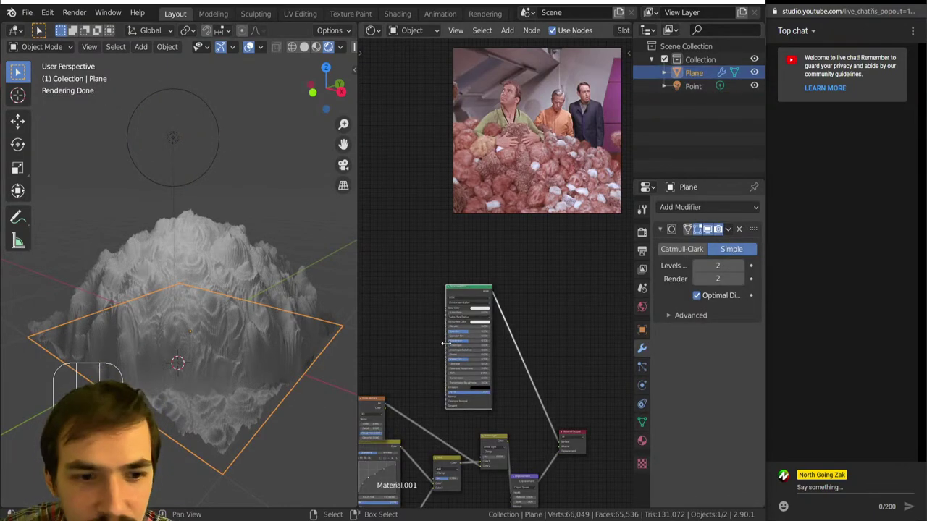
{"action": "scroll", "coordinate": [444, 344], "scroll_direction": "down", "scroll_amount": 2}
{"action": "scroll", "coordinate": [448, 348], "scroll_direction": "up", "scroll_amount": 6}
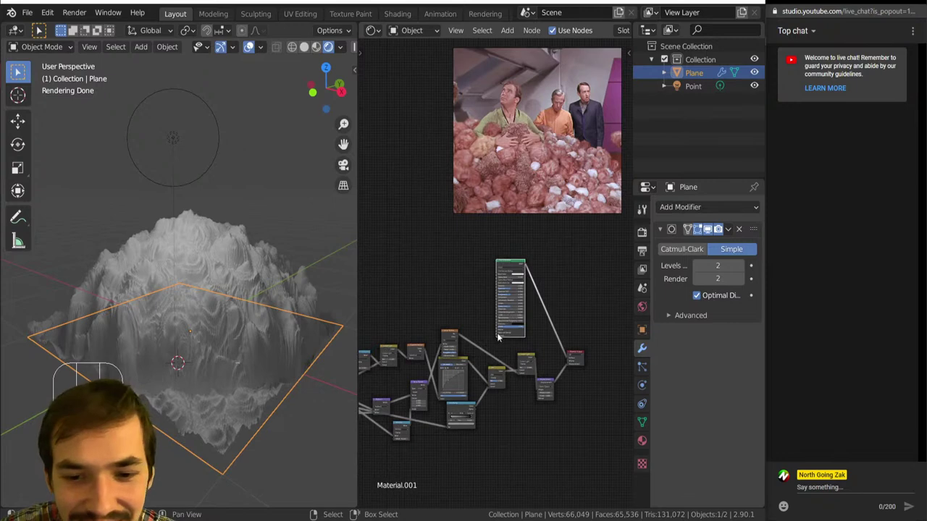
{"action": "scroll", "coordinate": [465, 368], "scroll_direction": "up", "scroll_amount": 1}
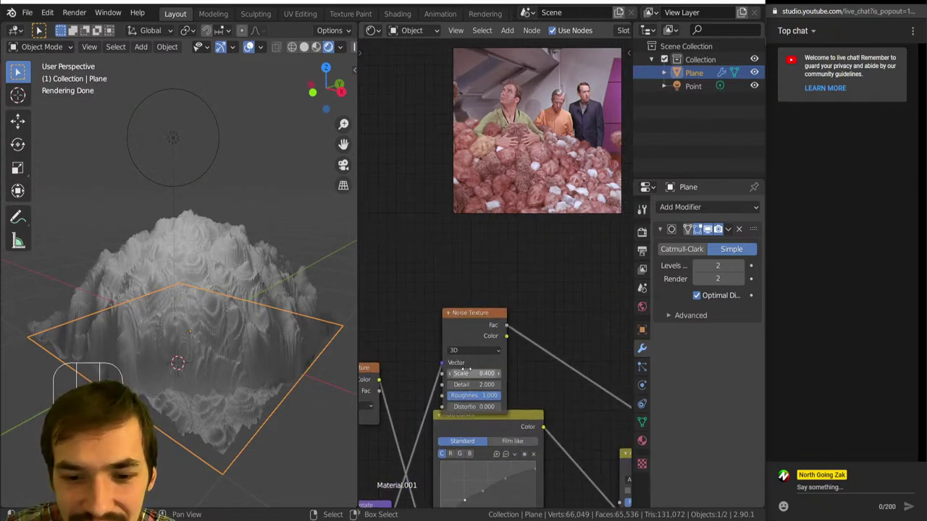
{"action": "left_click_drag", "start_coordinate": [466, 372], "coordinate": [514, 372]}
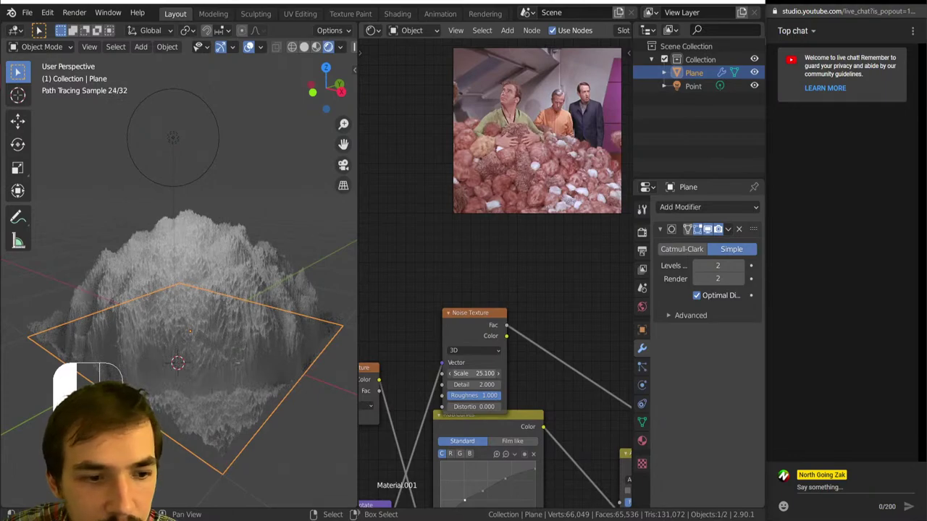
{"action": "left_click_drag", "start_coordinate": [514, 372], "coordinate": [469, 372]}
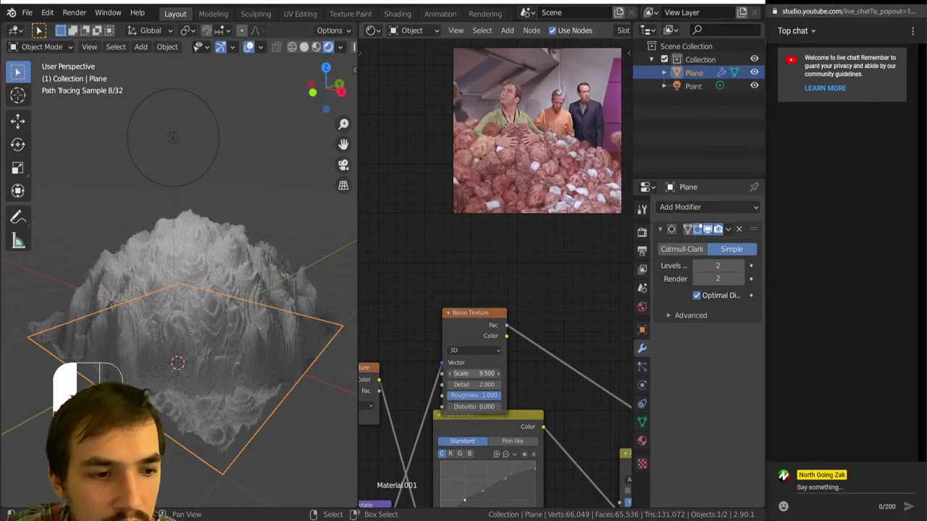
- Try a Noise Texture detail of 14.6, reduce it to 0.2 and check the surface
{"action": "mouse_move", "coordinate": [470, 389]}
{"action": "left_mouse_down"}
{"action": "mouse_move", "coordinate": [514, 389]}
{"action": "mouse_move", "coordinate": [458, 389]}
{"action": "left_mouse_up"}
{"action": "mouse_move", "coordinate": [275, 355]}
{"action": "middle_mouse_down"}
{"action": "mouse_move", "coordinate": [238, 336]}
{"action": "mouse_move", "coordinate": [221, 375]}
{"action": "mouse_move", "coordinate": [250, 340]}
{"action": "mouse_move", "coordinate": [206, 341]}
{"action": "middle_mouse_up"}
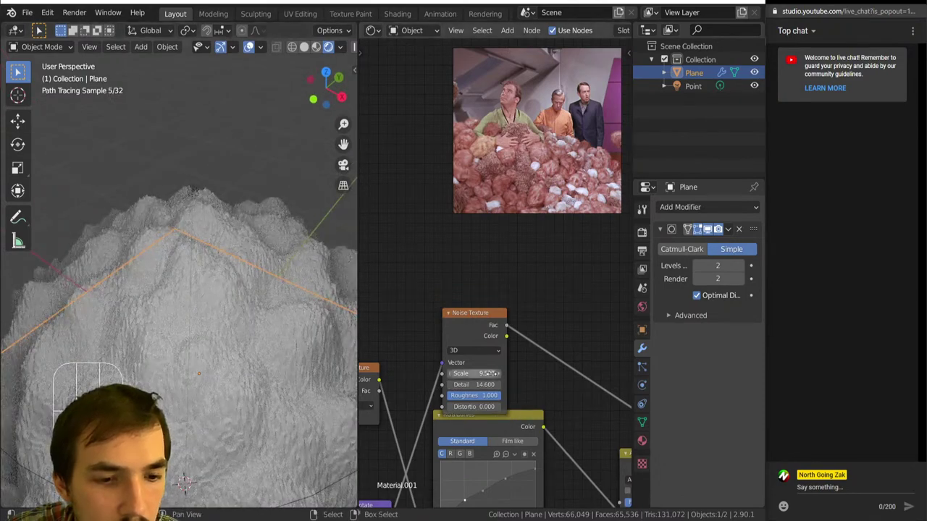
{"action": "left_click_drag", "start_coordinate": [487, 385], "coordinate": [383, 388]}
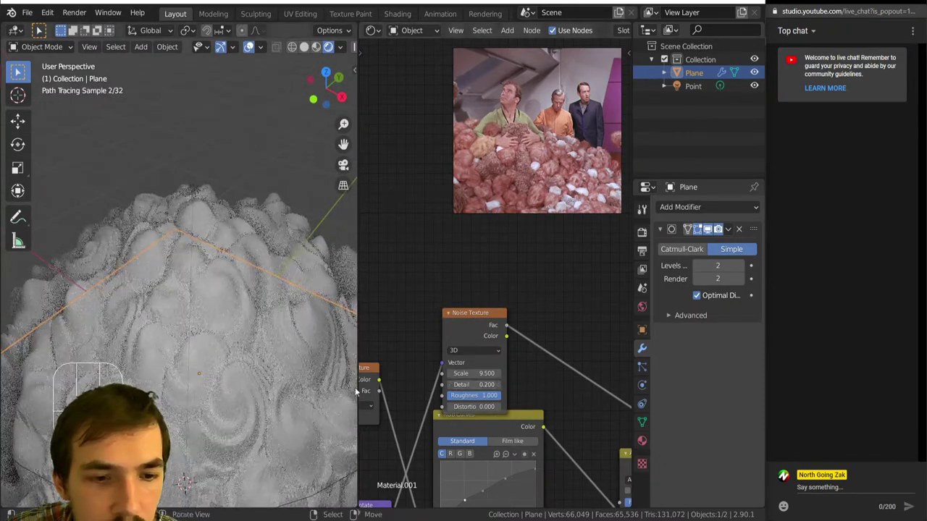
{"action": "scroll", "coordinate": [217, 355], "scroll_direction": "down", "scroll_amount": 4}
{"action": "middle_click_drag", "start_coordinate": [154, 353], "coordinate": [202, 334]}
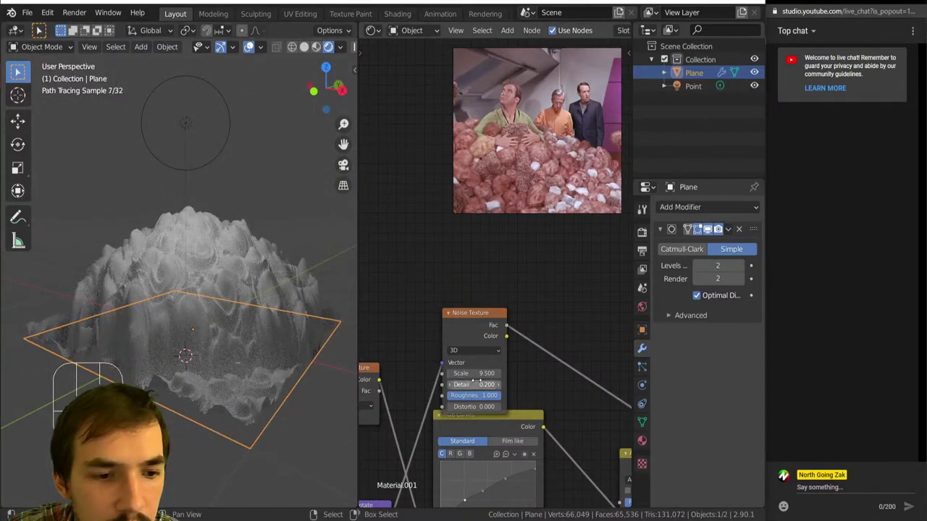
- Raise the Noise Texture's scale to 26.5 and check the resulting surface
{"action": "left_click_drag", "start_coordinate": [474, 373], "coordinate": [542, 372]}
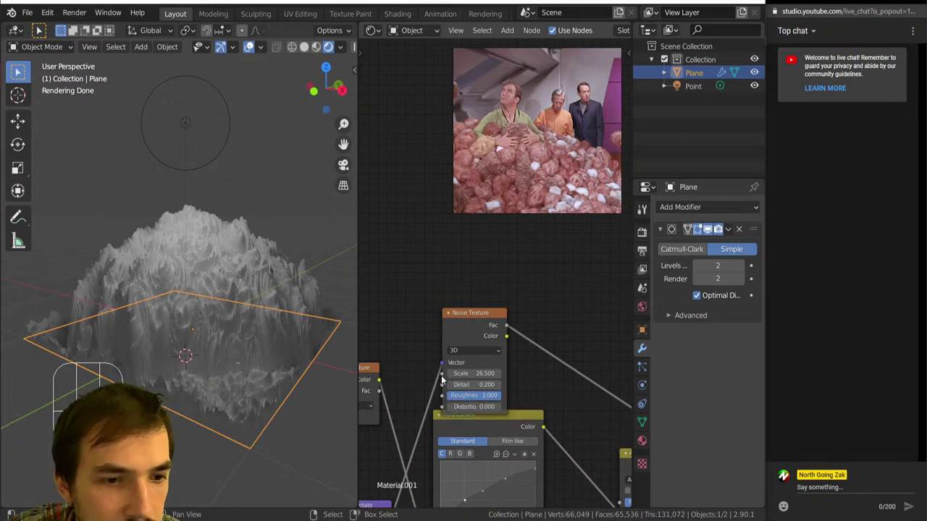
{"action": "scroll", "coordinate": [442, 380], "scroll_direction": "down", "scroll_amount": 3}
{"action": "middle_click_drag", "start_coordinate": [314, 356], "coordinate": [303, 375]}
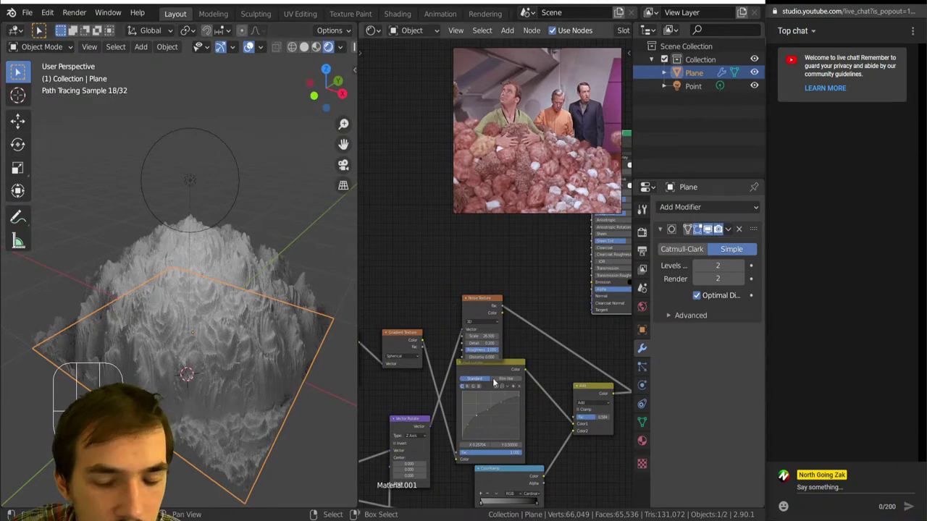
- Set the factor of the Linear Light mix feeding the Displacement node to 0.017
{"action": "scroll", "coordinate": [507, 369], "scroll_direction": "down", "scroll_amount": 3}
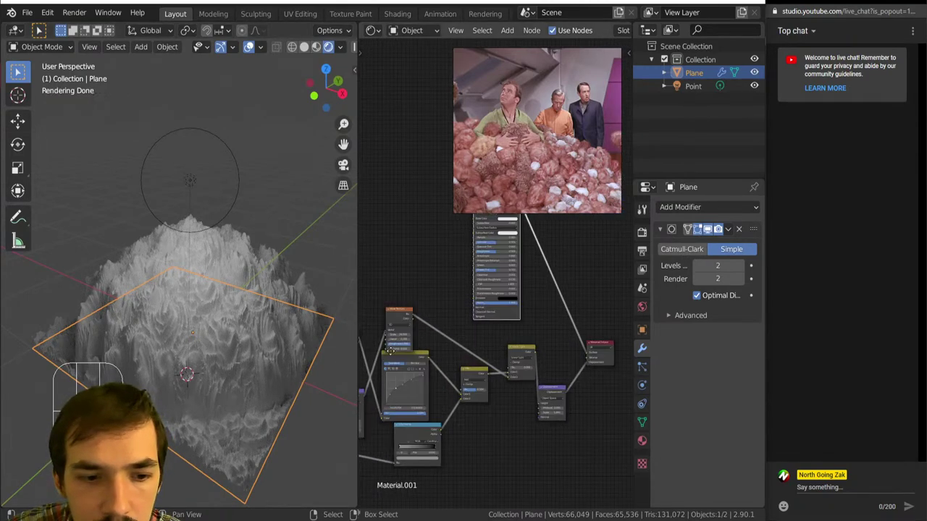
{"action": "scroll", "coordinate": [499, 354], "scroll_direction": "up", "scroll_amount": 5}
{"action": "middle_click_drag", "start_coordinate": [609, 391], "coordinate": [485, 262]}
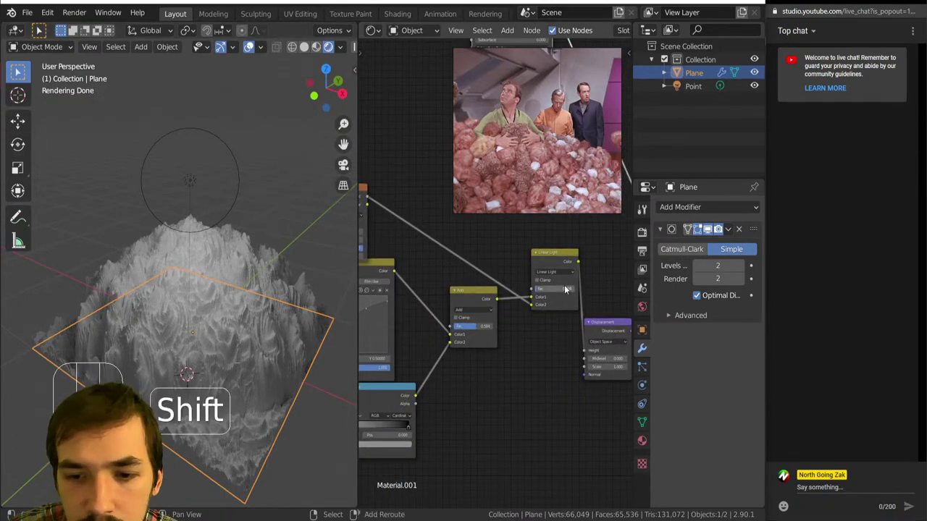
{"action": "left_click_drag", "start_coordinate": [555, 289], "coordinate": [555, 289], "text": "shift"}
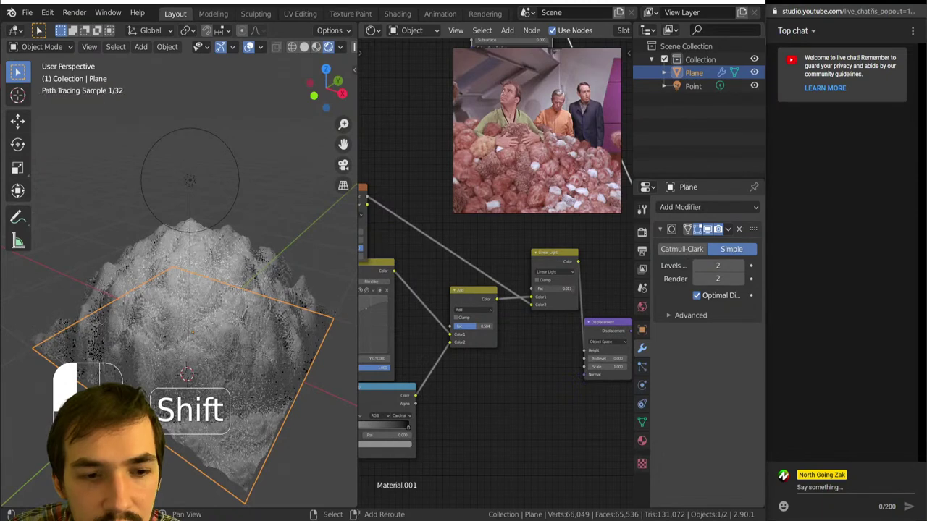
- Move the Noise Texture node clear of the RGB Curves node
{"action": "middle_click_drag", "start_coordinate": [436, 321], "coordinate": [497, 346]}
{"action": "left_click_drag", "start_coordinate": [502, 292], "coordinate": [534, 270]}
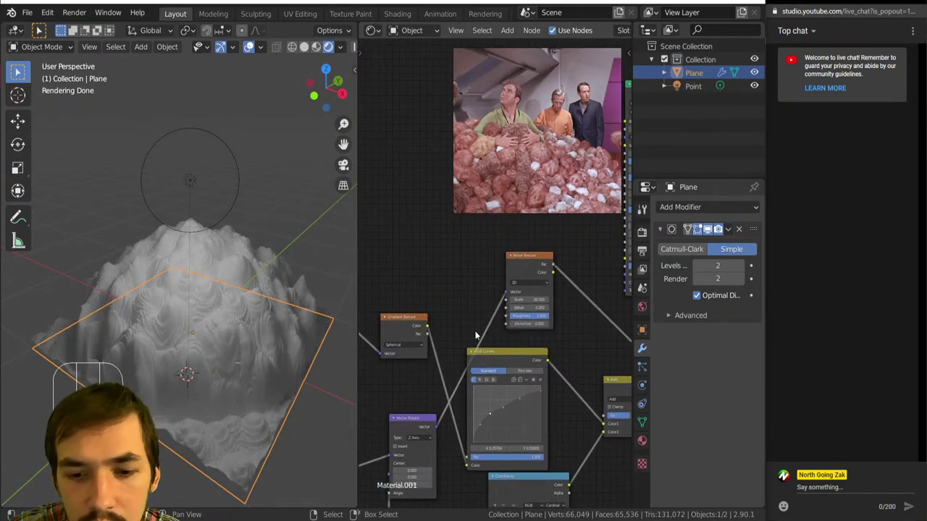
{"action": "key", "text": "shift+a"}
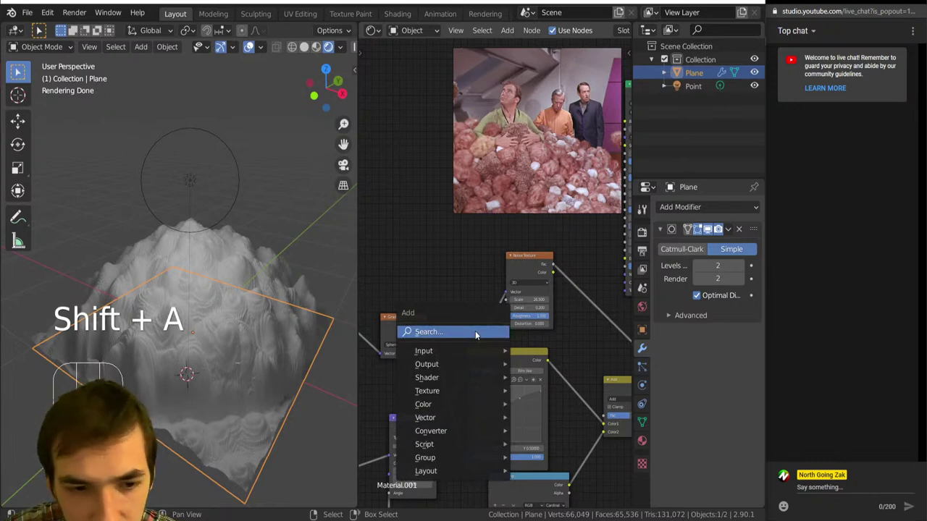
{"action": "key", "text": "Escape"}
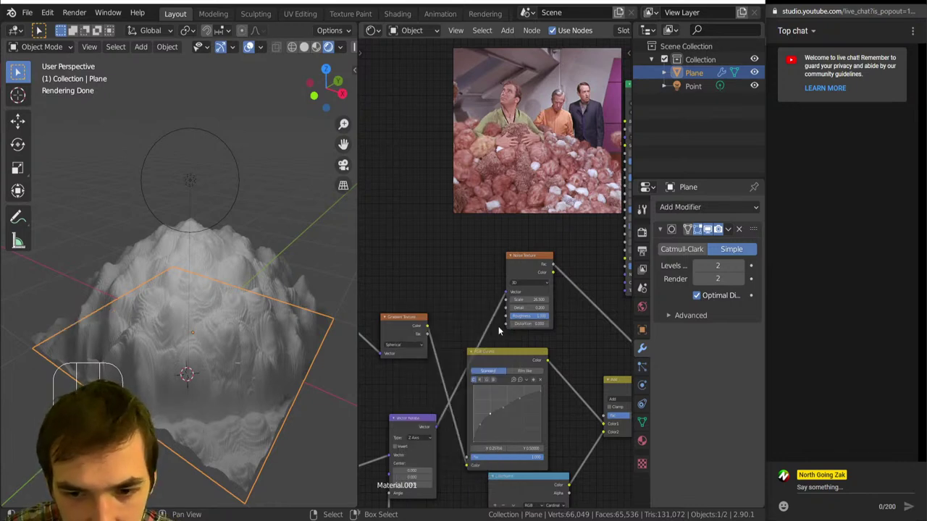
{"action": "scroll", "coordinate": [498, 331], "scroll_direction": "up", "scroll_amount": 2}
{"action": "key", "text": "shift+a"}
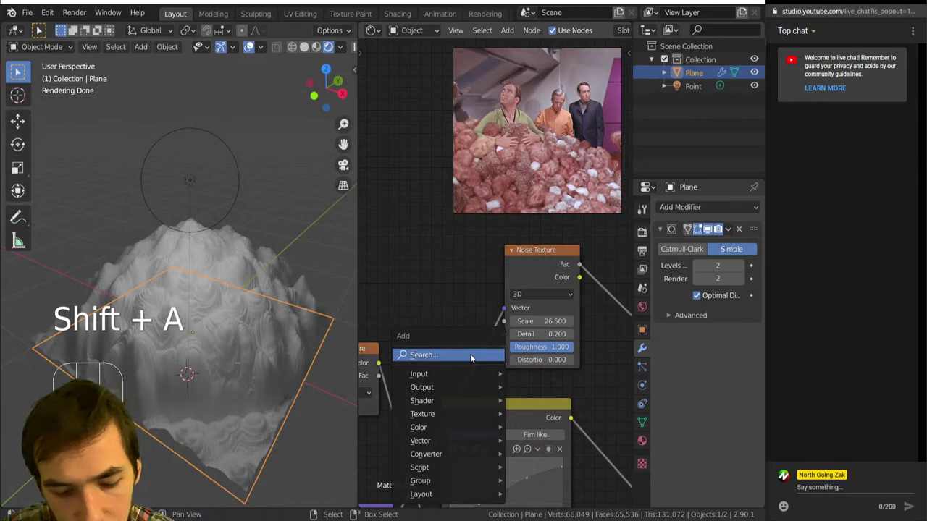
{"action": "key", "text": "t"}
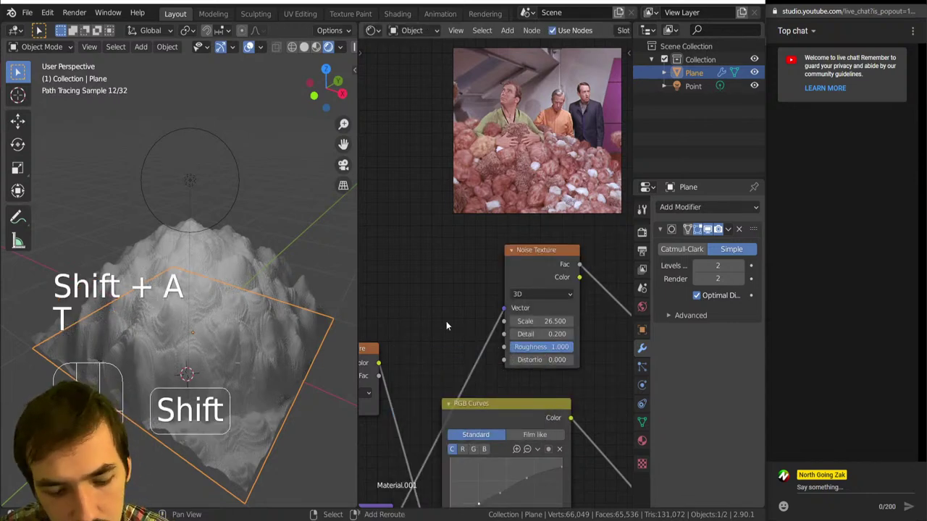
- Insert a MixRGB node between the Vector Rotate and Noise Texture nodes and set its blend mode to Multiply
{"action": "key", "text": "shift+a"}
{"action": "mouse_move", "coordinate": [448, 323]}
{"action": "left_click", "coordinate": [515, 405]}
{"action": "left_click", "coordinate": [428, 290]}
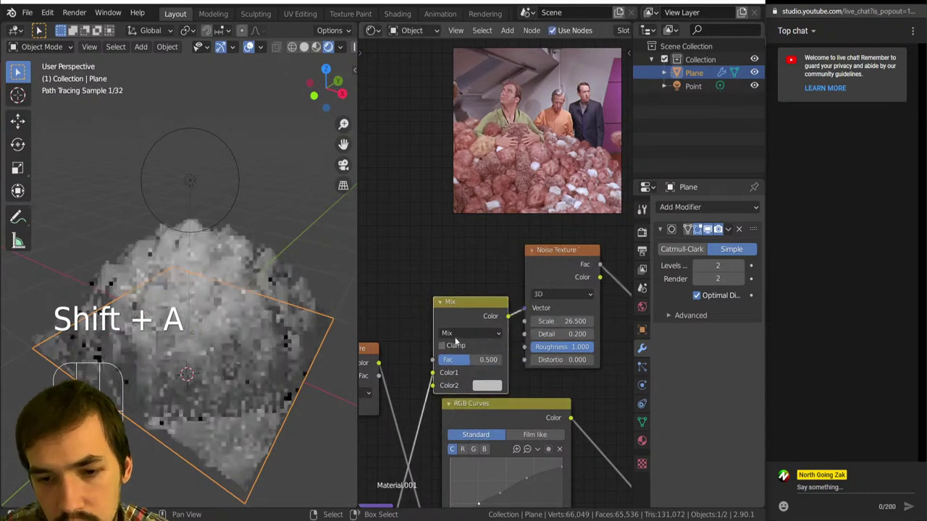
{"action": "left_click", "coordinate": [464, 337]}
{"action": "left_click", "coordinate": [457, 289]}
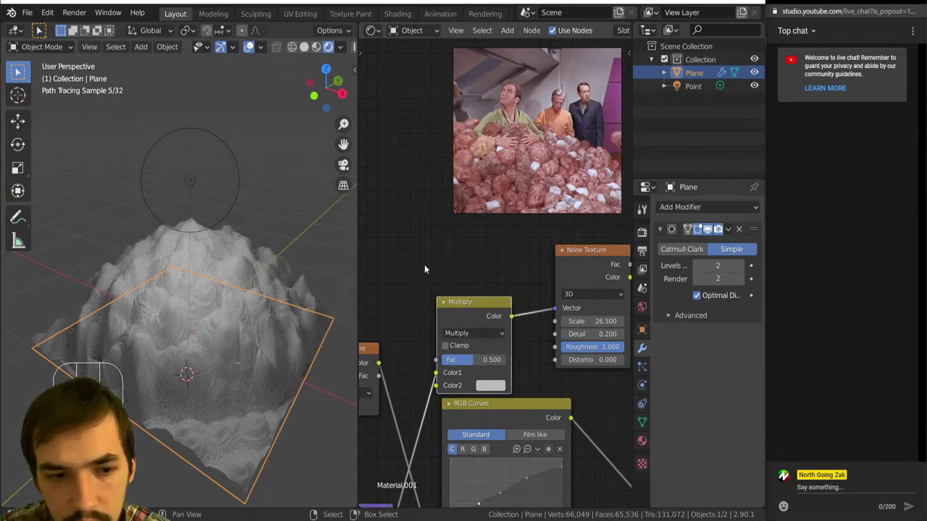
- Add a Musgrave Texture, connect its Height to the Multiply node's Color2 and adjust the mix factor
{"action": "scroll", "coordinate": [427, 265], "scroll_direction": "down", "scroll_amount": 3}
{"action": "key", "text": "shift+a"}
{"action": "mouse_move", "coordinate": [437, 265]}
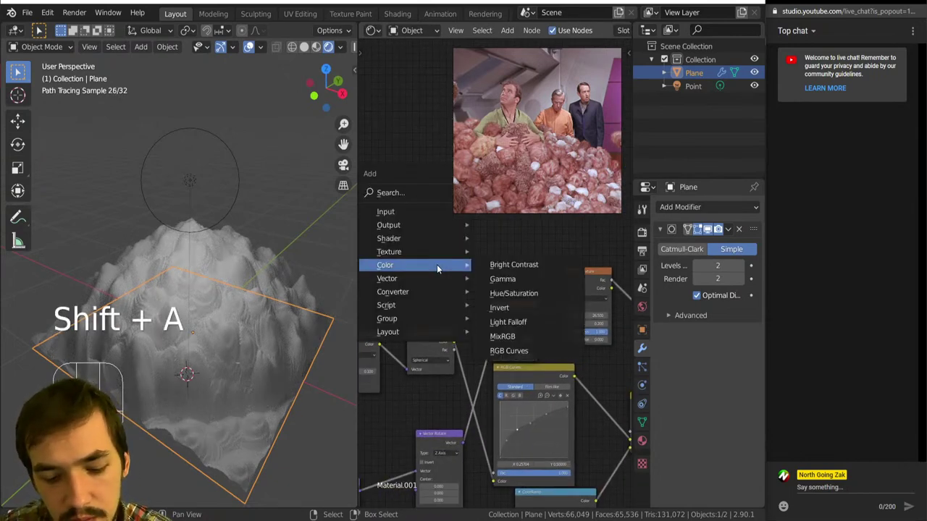
{"action": "left_click", "coordinate": [513, 352]}
{"action": "left_click", "coordinate": [401, 234]}
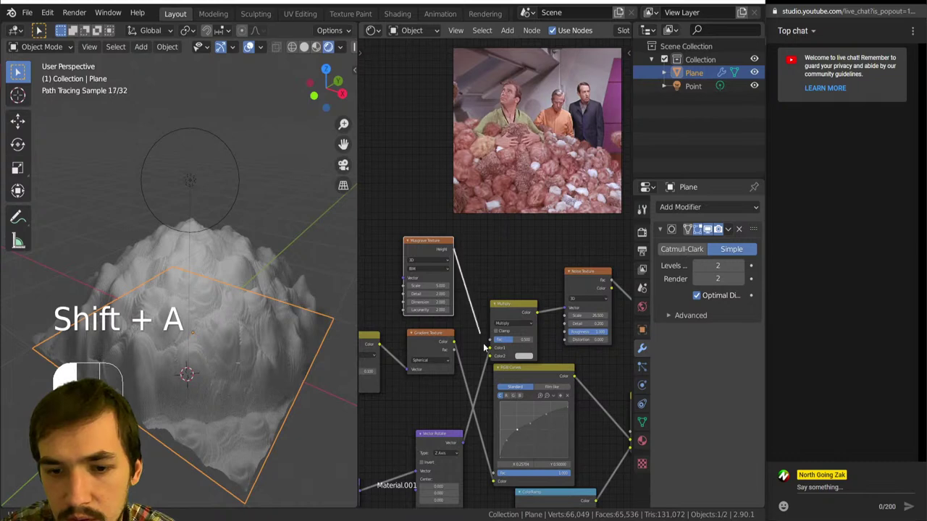
{"action": "left_click_drag", "start_coordinate": [484, 347], "coordinate": [518, 340]}
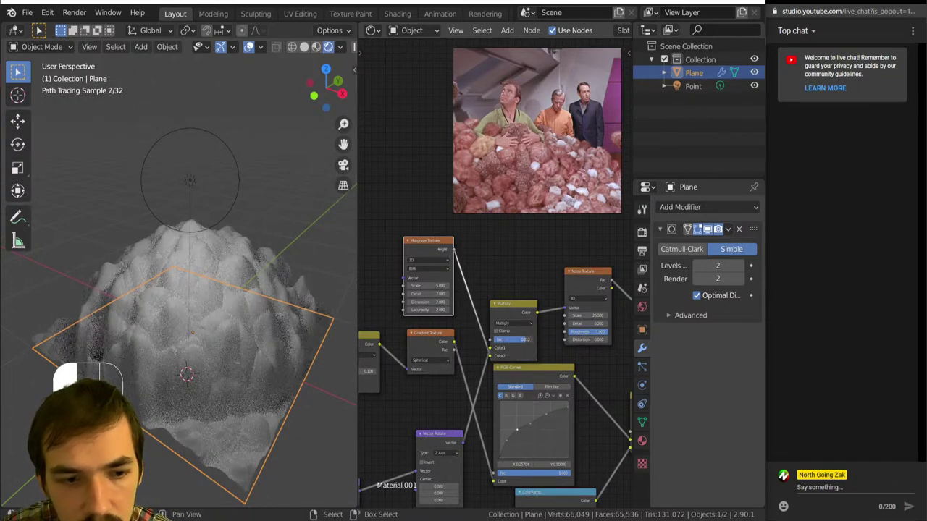
- Change the Multiply node to Linear Light, move it up and set its factor to 0.455
{"action": "left_click", "coordinate": [513, 323]}
{"action": "left_click", "coordinate": [506, 420]}
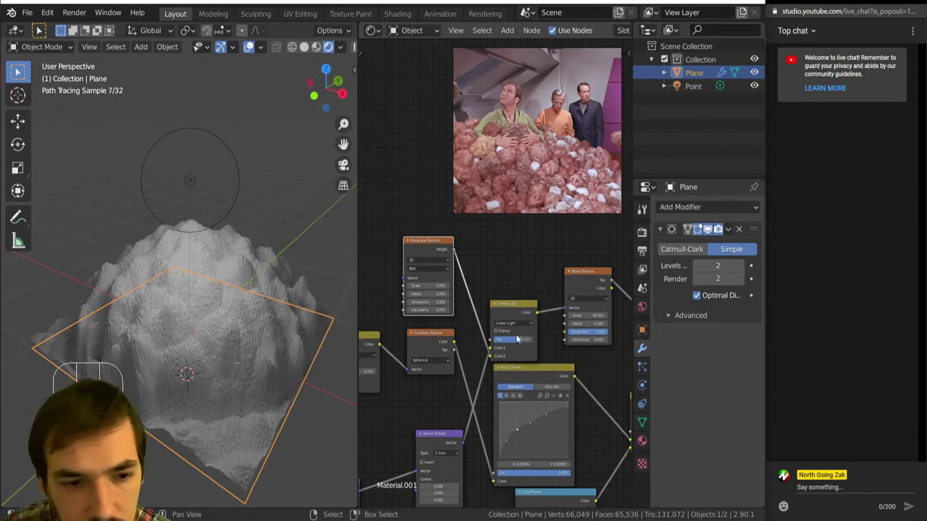
{"action": "key", "text": "g"}
{"action": "left_click", "coordinate": [513, 324]}
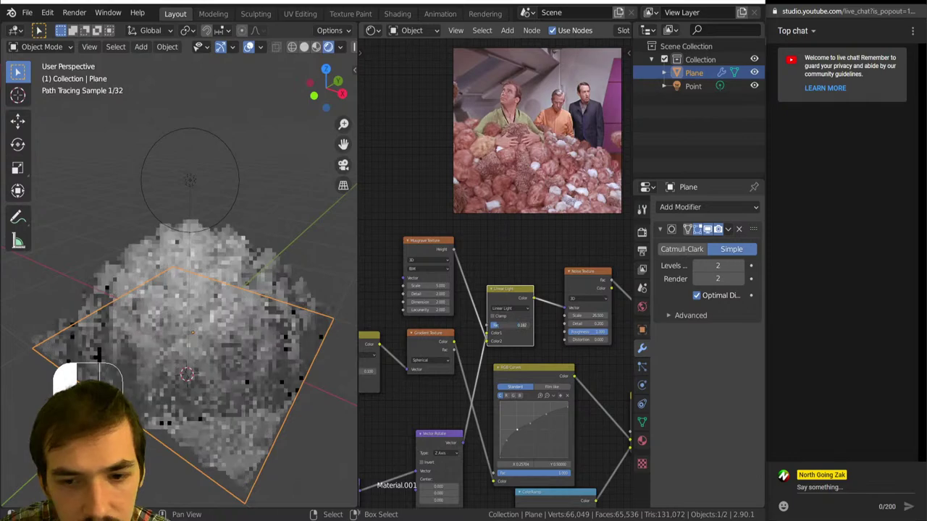
{"action": "left_click_drag", "start_coordinate": [499, 325], "coordinate": [509, 325]}
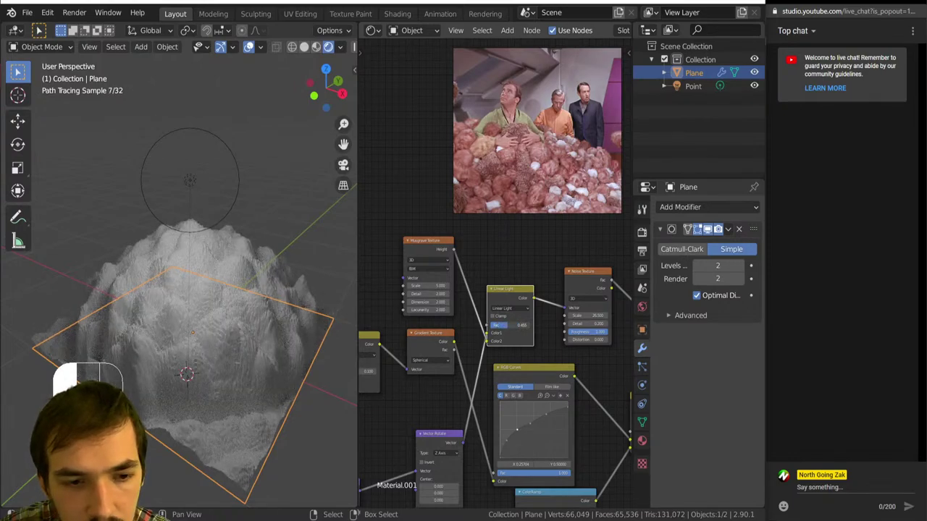
- Preview the Musgrave Texture's output on the surface, and reconnect the Principled BSDF to the material output
{"action": "scroll", "coordinate": [243, 356], "scroll_direction": "up", "scroll_amount": 5}
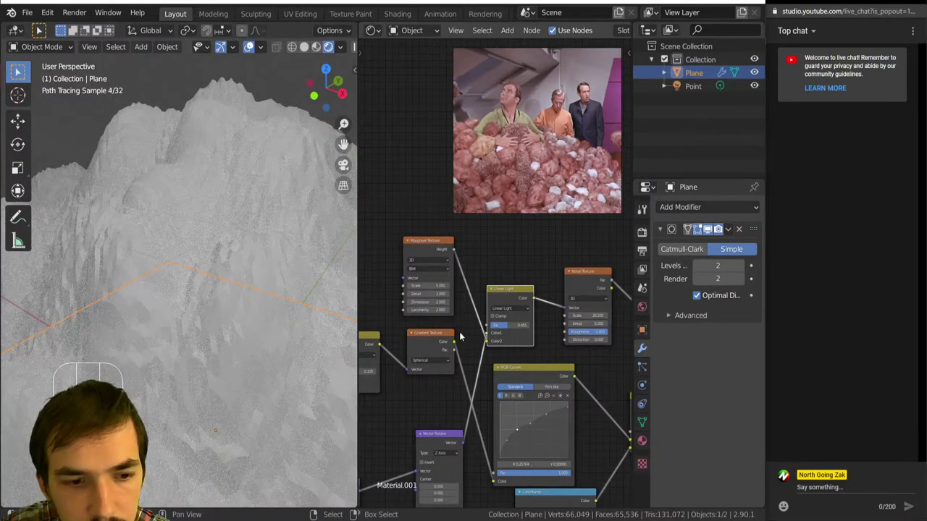
{"action": "scroll", "coordinate": [460, 337], "scroll_direction": "down", "scroll_amount": 1}
{"action": "left_click", "coordinate": [443, 266], "text": "ctrl+shift"}
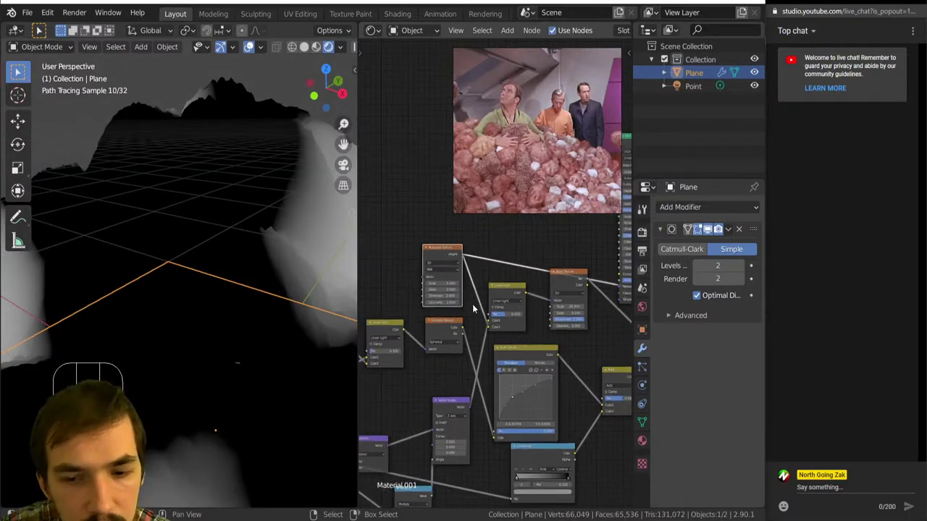
{"action": "scroll", "coordinate": [522, 305], "scroll_direction": "down", "scroll_amount": 2}
{"action": "middle_click_drag", "start_coordinate": [578, 328], "coordinate": [379, 292]}
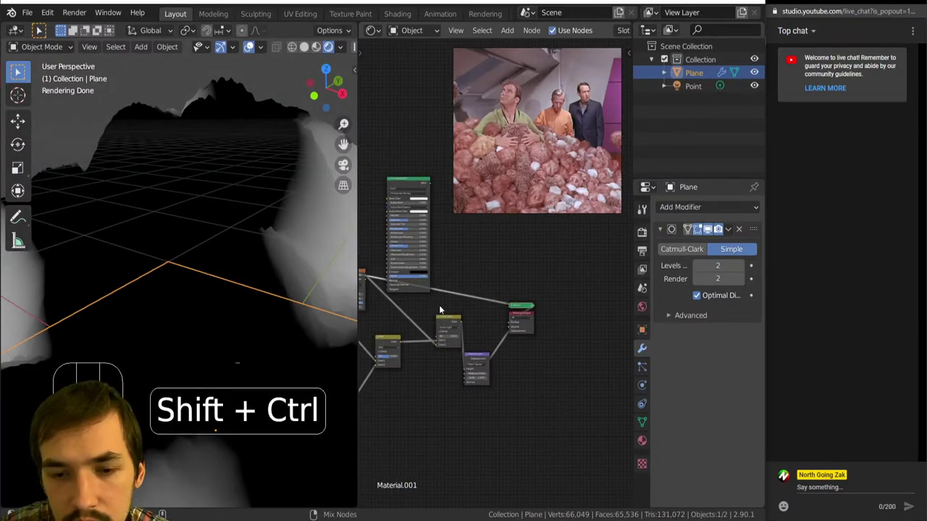
{"action": "left_click", "coordinate": [412, 183], "text": "ctrl+shift"}
{"action": "middle_click_drag", "start_coordinate": [413, 256], "coordinate": [646, 295]}
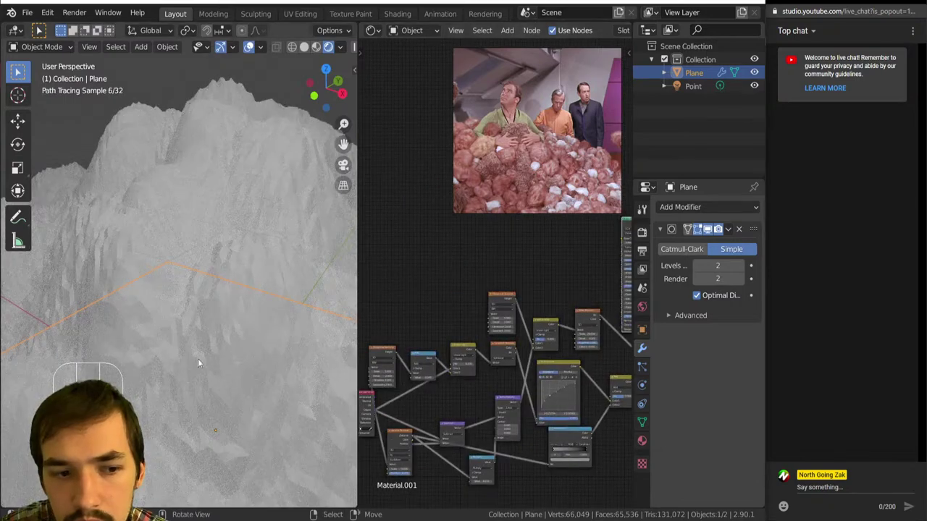
- Check the whole mound in the viewport and set the Musgrave Texture's scale to 38
{"action": "scroll", "coordinate": [198, 360], "scroll_direction": "down", "scroll_amount": 5}
{"action": "middle_click_drag", "start_coordinate": [237, 316], "coordinate": [240, 331]}
{"action": "middle_click_drag", "start_coordinate": [615, 222], "coordinate": [455, 234]}
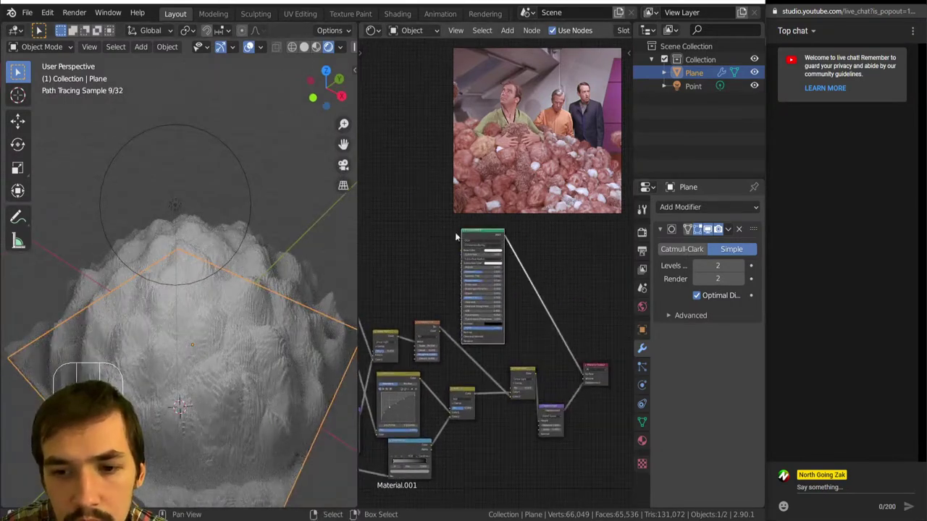
{"action": "scroll", "coordinate": [504, 252], "scroll_direction": "up", "scroll_amount": 1}
{"action": "middle_click_drag", "start_coordinate": [505, 252], "coordinate": [584, 258]}
{"action": "scroll", "coordinate": [498, 289], "scroll_direction": "up", "scroll_amount": 5}
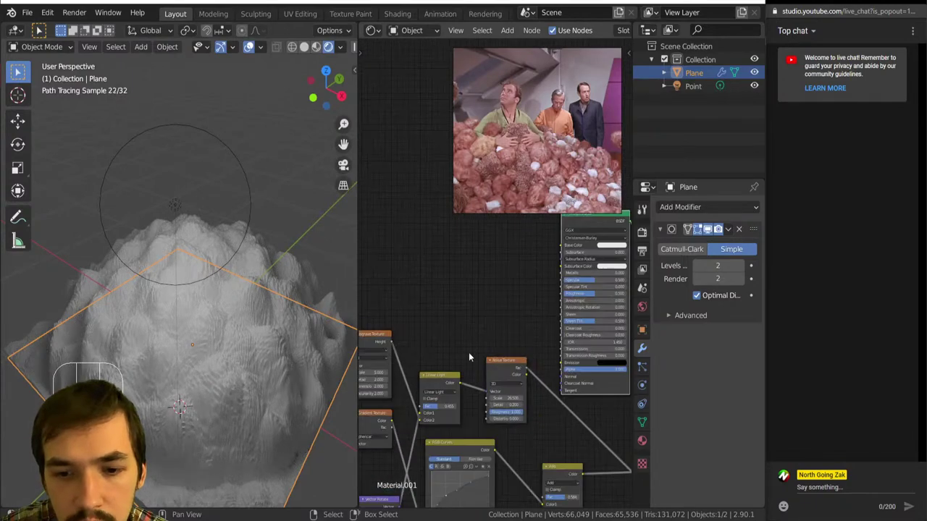
{"action": "middle_click_drag", "start_coordinate": [469, 353], "coordinate": [503, 322]}
{"action": "left_click_drag", "start_coordinate": [402, 341], "coordinate": [464, 341]}
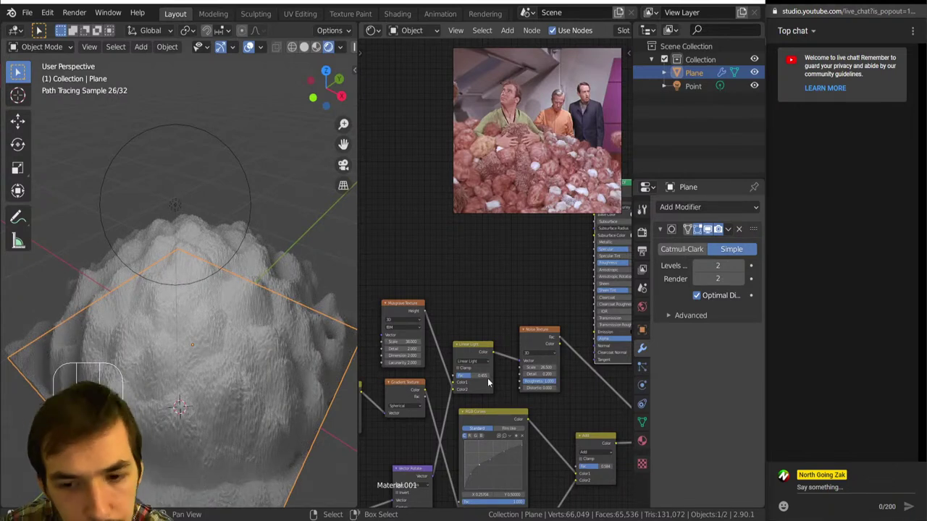
- Preview the Noise Texture's output on the surface and set the factor of the Linear Light node before it to 0
{"action": "left_click", "coordinate": [527, 350], "text": "ctrl+shift"}
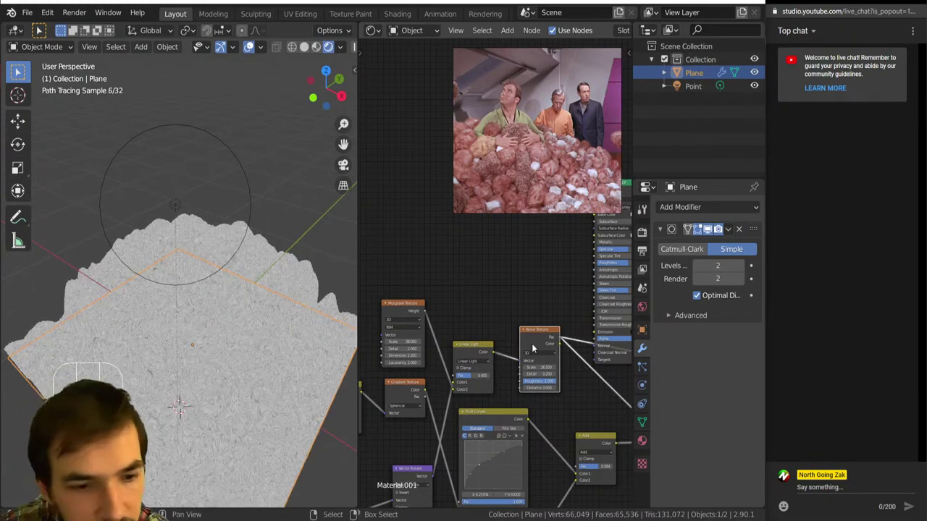
{"action": "scroll", "coordinate": [469, 341], "scroll_direction": "up", "scroll_amount": 2}
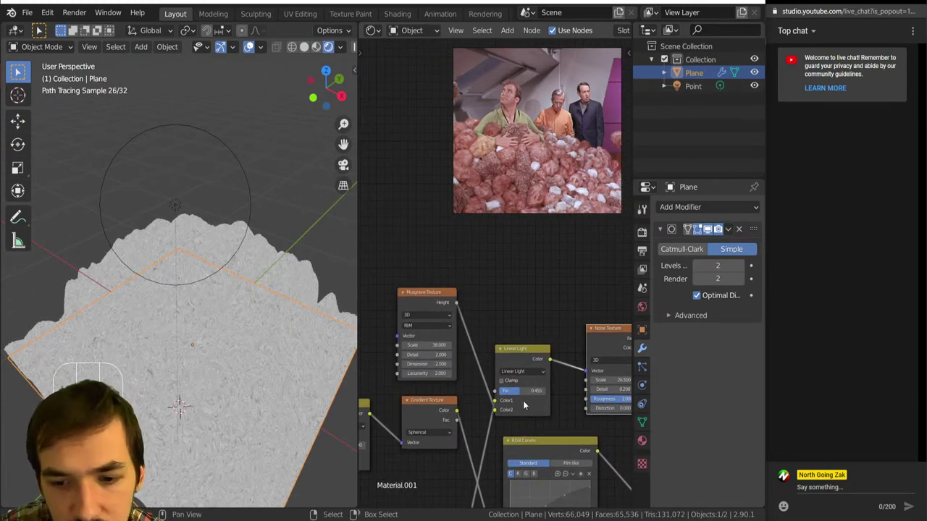
{"action": "left_click_drag", "start_coordinate": [522, 391], "coordinate": [498, 391]}
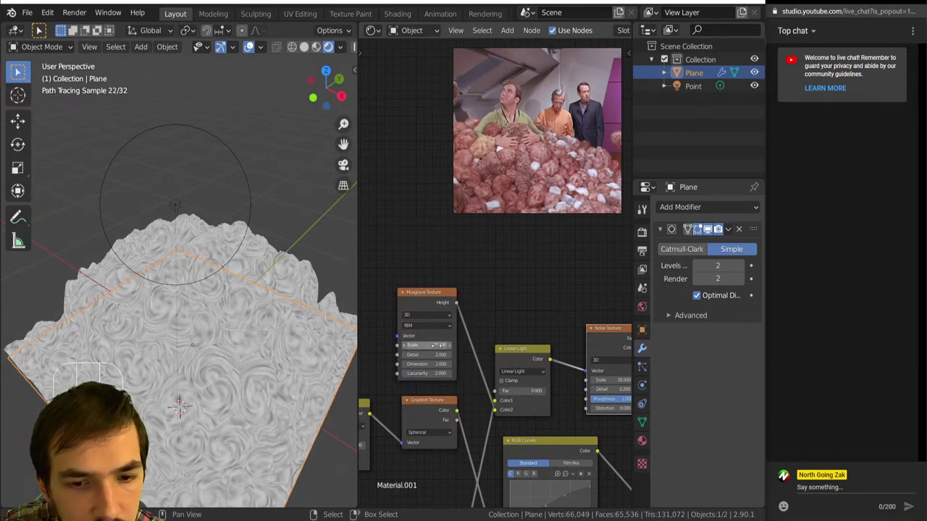
- Try a Musgrave Texture scale of 68.2 and undo the change
{"action": "left_click_drag", "start_coordinate": [427, 346], "coordinate": [478, 346]}
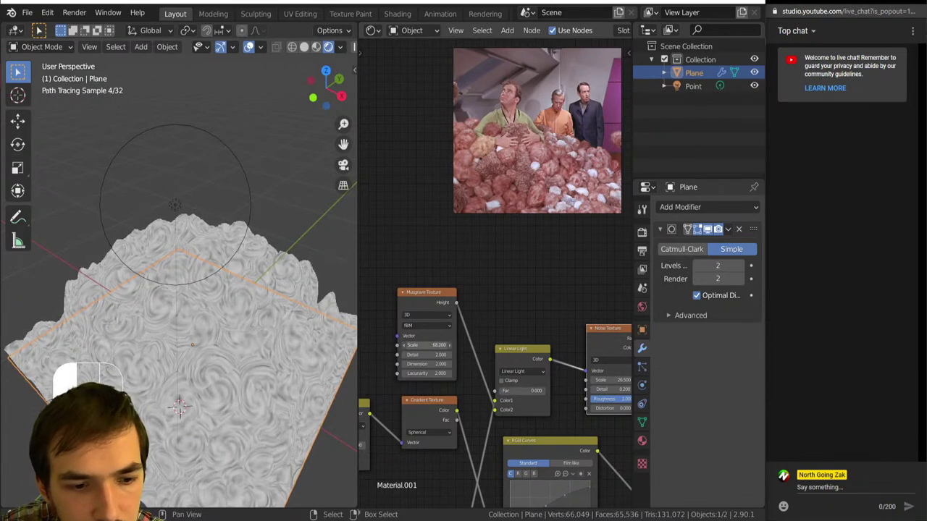
{"action": "key", "text": "ctrl+z"}
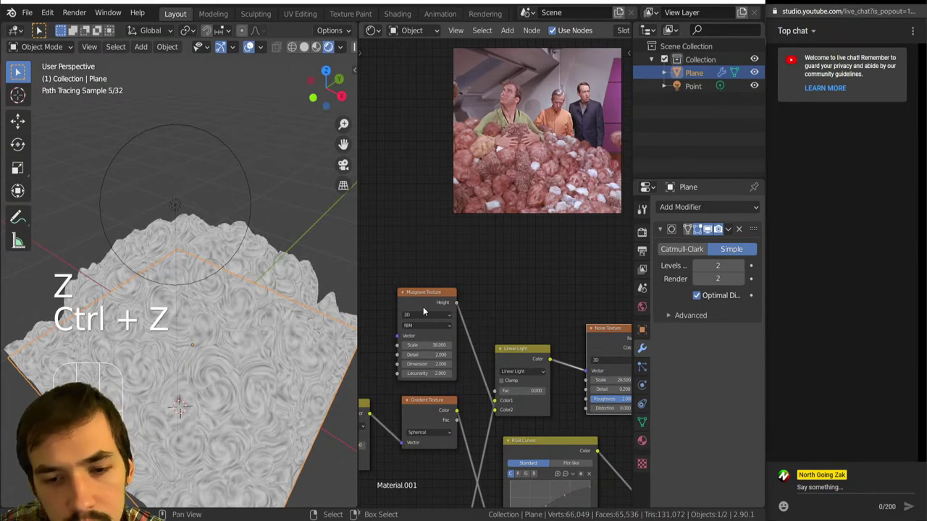
- Switch the Musgrave Texture node to a Noise Texture and set the connected Linear Light factor to 0.032
{"action": "key", "text": "shift+s"}
{"action": "key", "text": "n"}
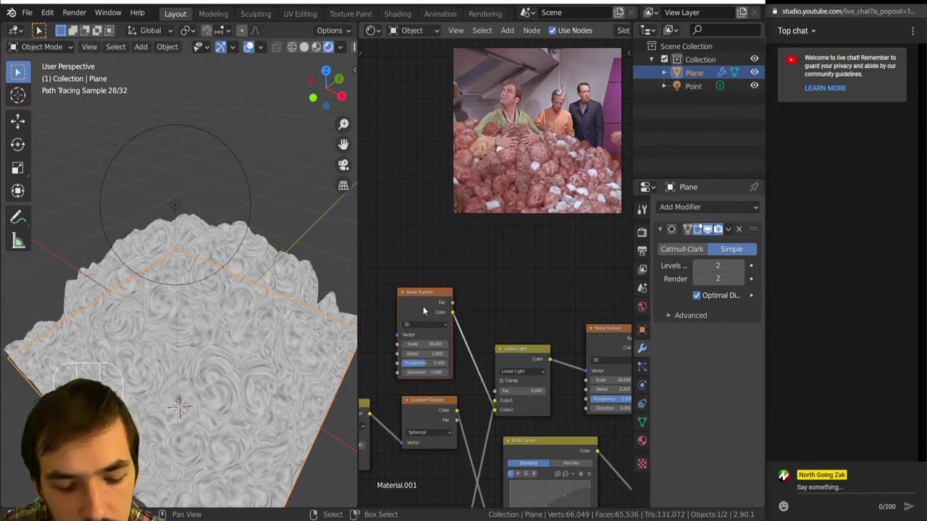
{"action": "scroll", "coordinate": [435, 318], "scroll_direction": "up", "scroll_amount": 4}
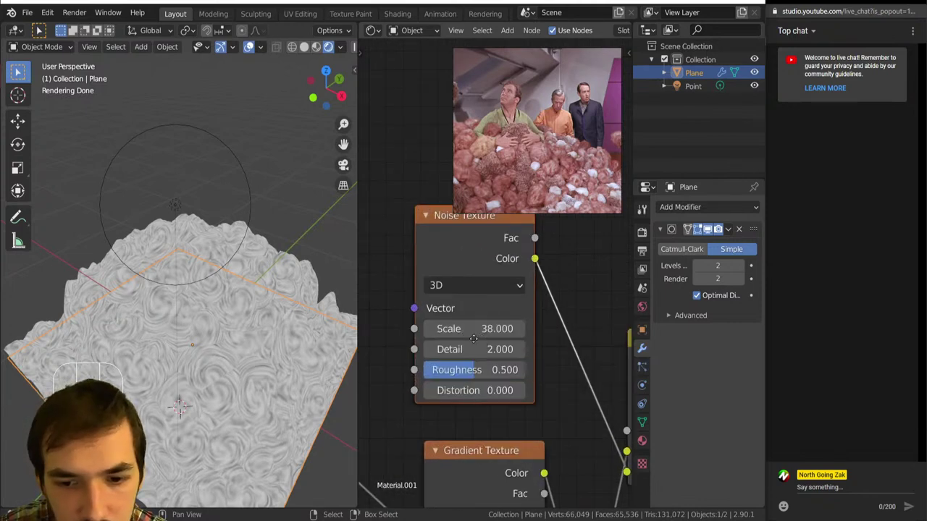
{"action": "middle_click_drag", "start_coordinate": [471, 337], "coordinate": [329, 337]}
{"action": "left_click_drag", "start_coordinate": [528, 429], "coordinate": [540, 430]}
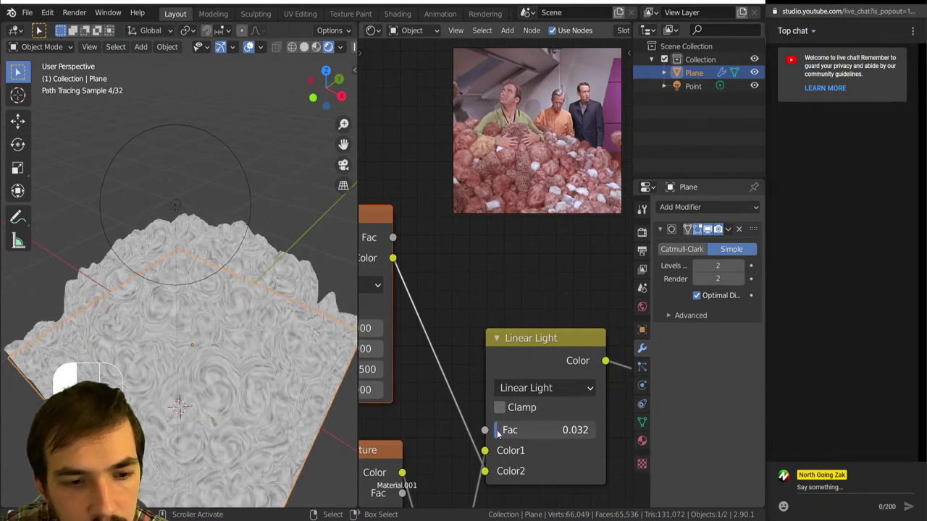
- Set the scale of the Noise Texture feeding the Linear Light mix to 57.2 and check the previewed surface pattern
{"action": "middle_click_drag", "start_coordinate": [498, 432], "coordinate": [566, 428]}
{"action": "left_click_drag", "start_coordinate": [402, 323], "coordinate": [450, 324]}
{"action": "middle_click_drag", "start_coordinate": [605, 429], "coordinate": [492, 391]}
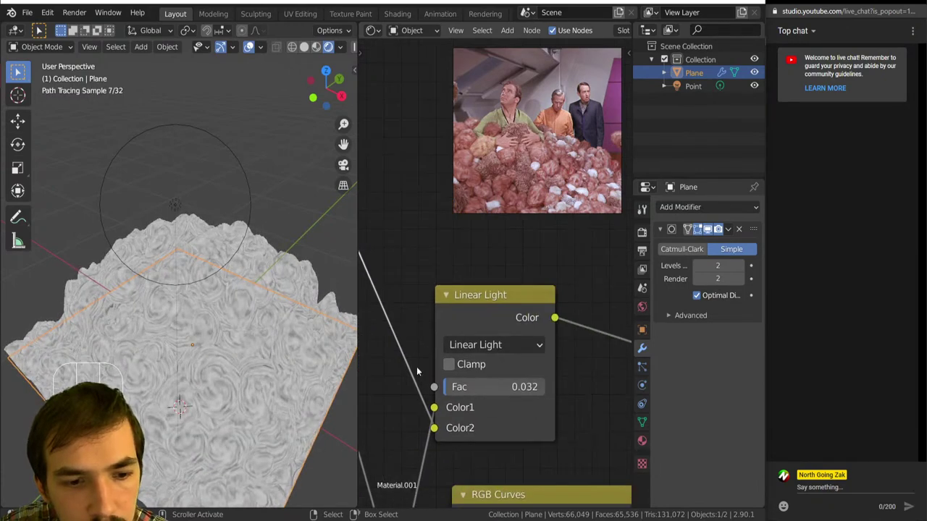
{"action": "left_click_drag", "start_coordinate": [456, 387], "coordinate": [442, 387]}
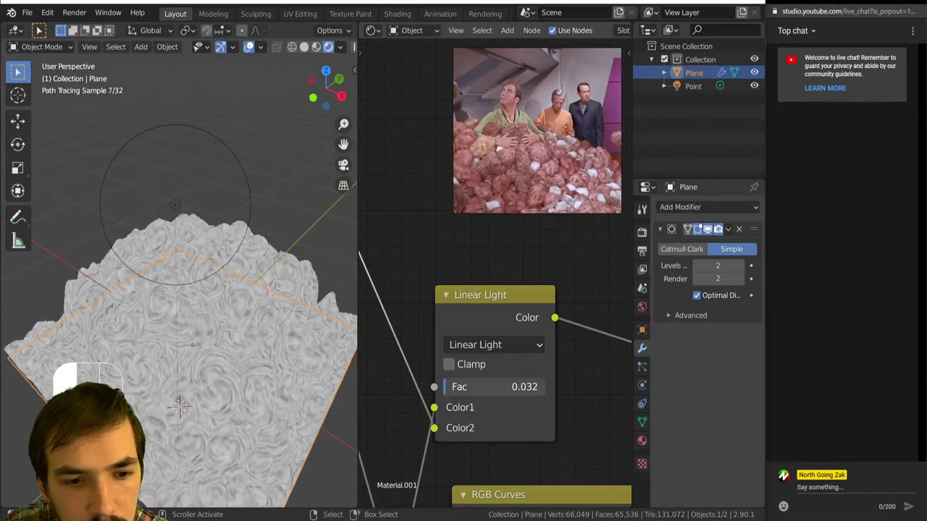
{"action": "scroll", "coordinate": [168, 327], "scroll_direction": "down", "scroll_amount": 3}
{"action": "scroll", "coordinate": [522, 410], "scroll_direction": "down", "scroll_amount": 3}
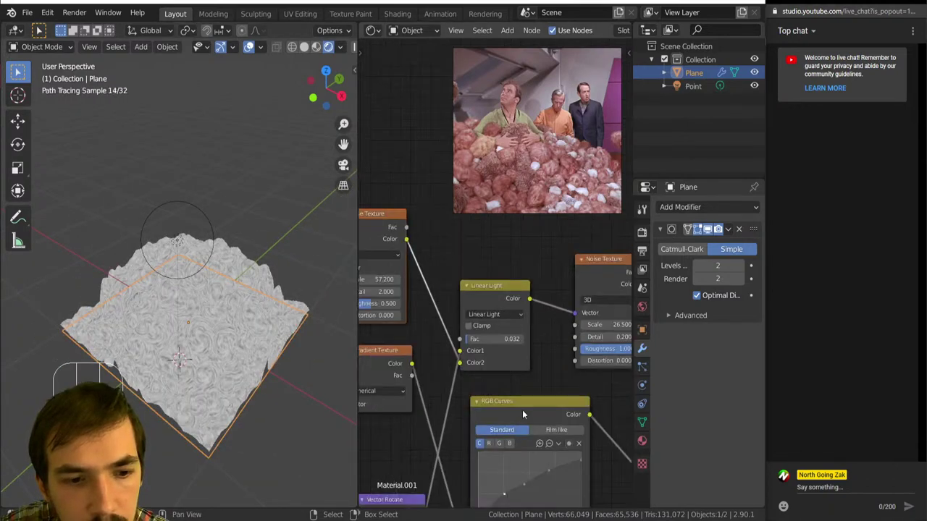
{"action": "scroll", "coordinate": [522, 410], "scroll_direction": "down", "scroll_amount": 3}
{"action": "scroll", "coordinate": [206, 323], "scroll_direction": "up", "scroll_amount": 4}
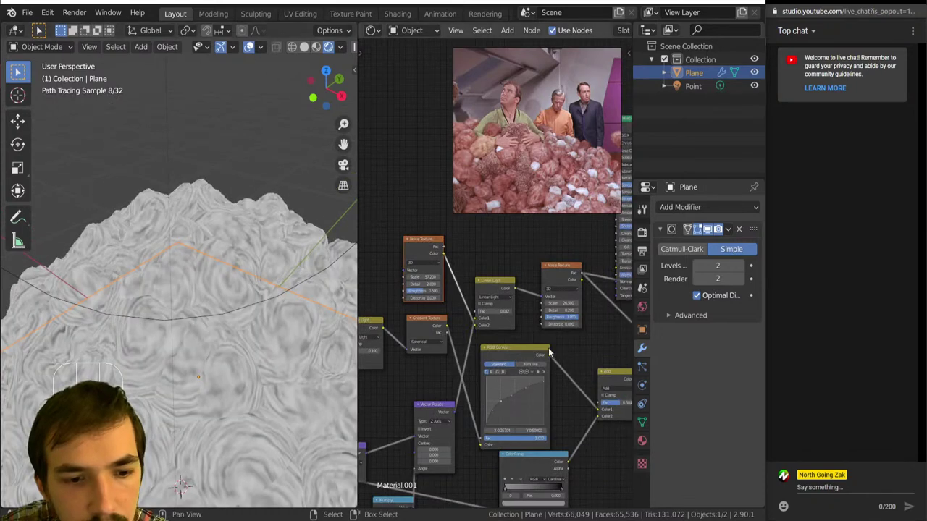
- Preview the Noise Texture feeding the Linear Light distortion and the final Linear Light mix on the surface
{"action": "scroll", "coordinate": [549, 352], "scroll_direction": "down", "scroll_amount": 3}
{"action": "scroll", "coordinate": [485, 286], "scroll_direction": "up", "scroll_amount": 2}
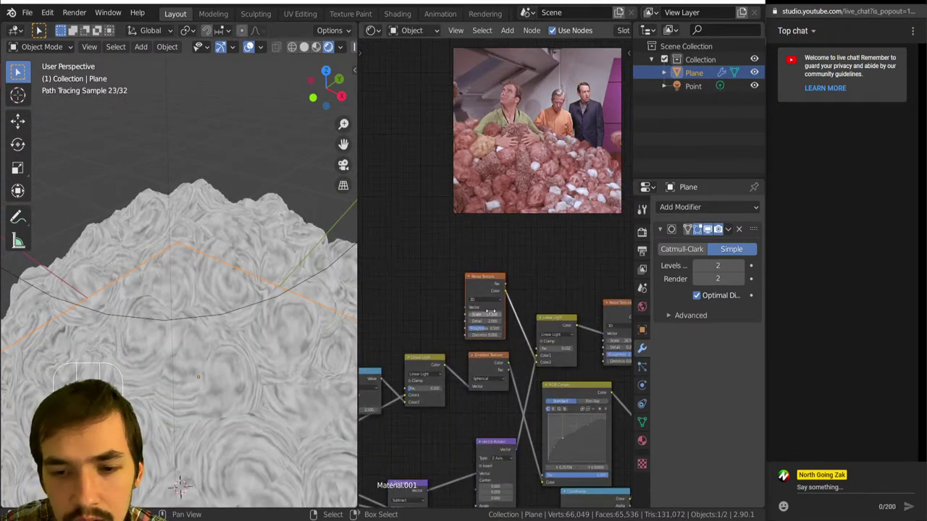
{"action": "left_click", "coordinate": [477, 290], "text": "ctrl+shift"}
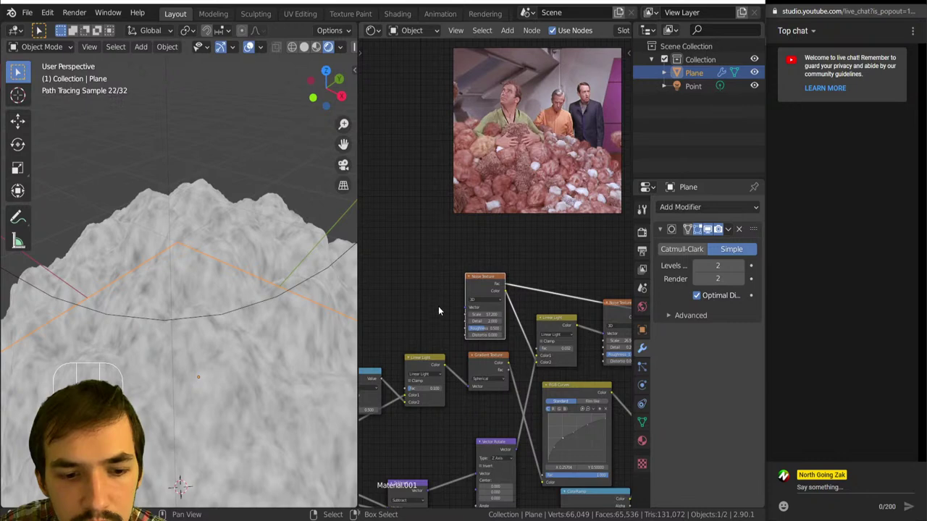
{"action": "scroll", "coordinate": [427, 324], "scroll_direction": "down", "scroll_amount": 5}
{"action": "middle_click_drag", "start_coordinate": [455, 336], "coordinate": [540, 318]}
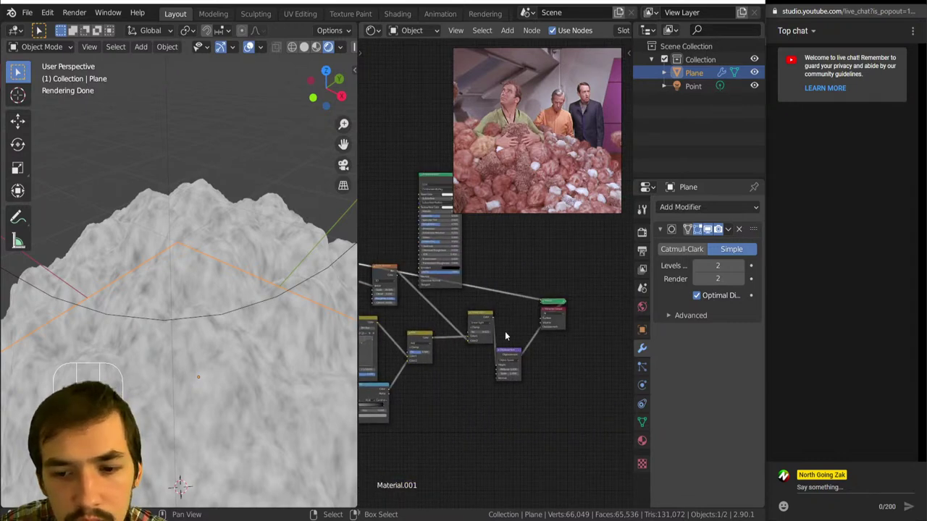
{"action": "left_click", "coordinate": [482, 322], "text": "ctrl+shift"}
{"action": "left_click", "coordinate": [481, 320], "text": "ctrl+shift"}
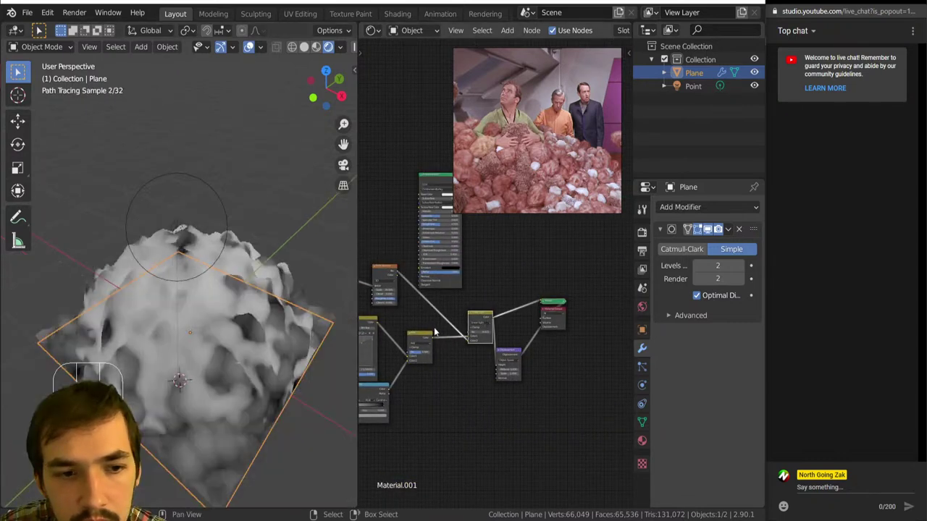
- Reconnect the Principled BSDF to the material output and reposition the node beside the noise and mix nodes
{"action": "left_click", "coordinate": [434, 188], "text": "ctrl+shift"}
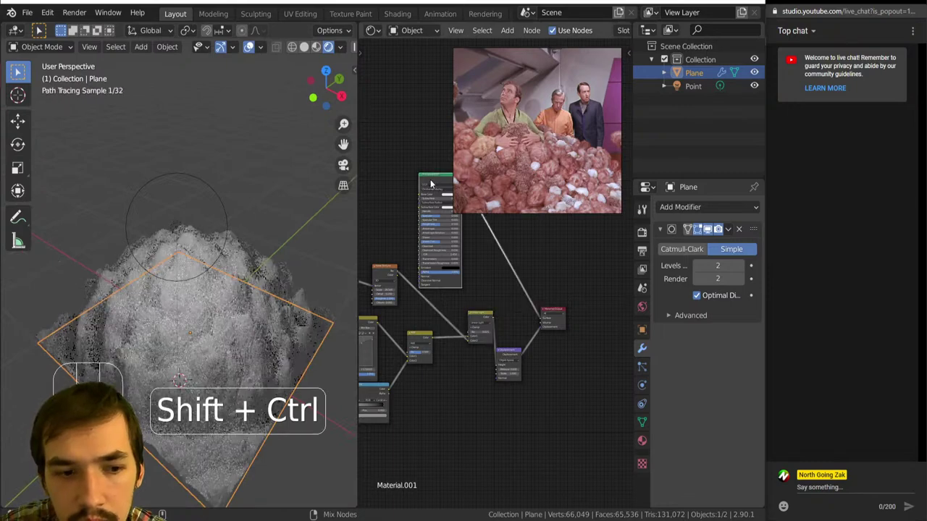
{"action": "middle_click_drag", "start_coordinate": [386, 321], "coordinate": [409, 317]}
{"action": "scroll", "coordinate": [410, 317], "scroll_direction": "up", "scroll_amount": 5}
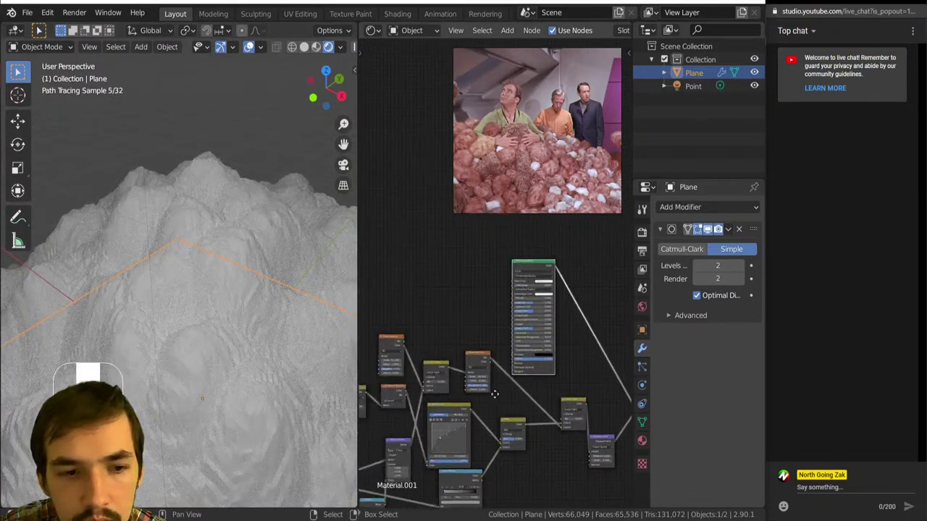
{"action": "scroll", "coordinate": [577, 407], "scroll_direction": "down", "scroll_amount": 2}
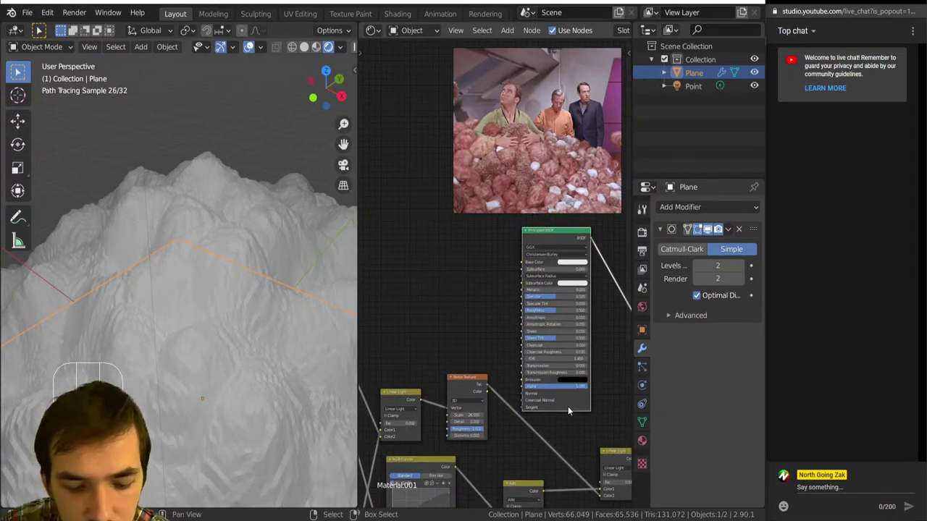
{"action": "key", "text": "g"}
{"action": "left_click", "coordinate": [568, 330]}
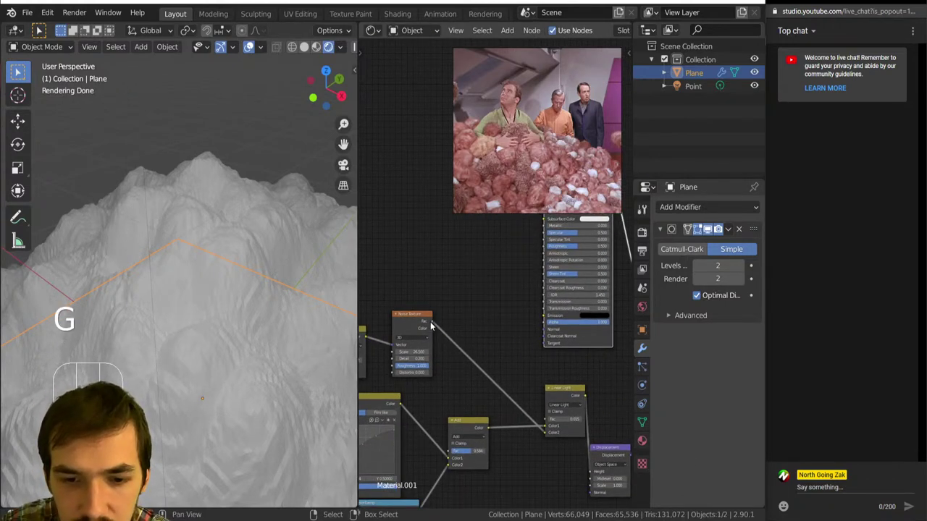
- Connect the distorted Noise Texture's Fac output to the Principled BSDF's Normal input
{"action": "left_click_drag", "start_coordinate": [430, 326], "coordinate": [487, 329]}
{"action": "left_click_drag", "start_coordinate": [543, 335], "coordinate": [543, 336]}
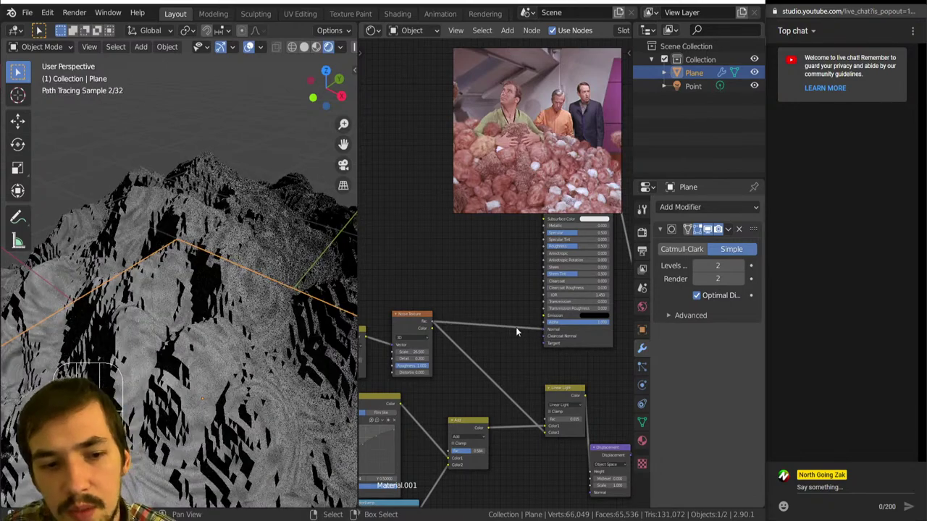
{"action": "key", "text": "shift+a"}
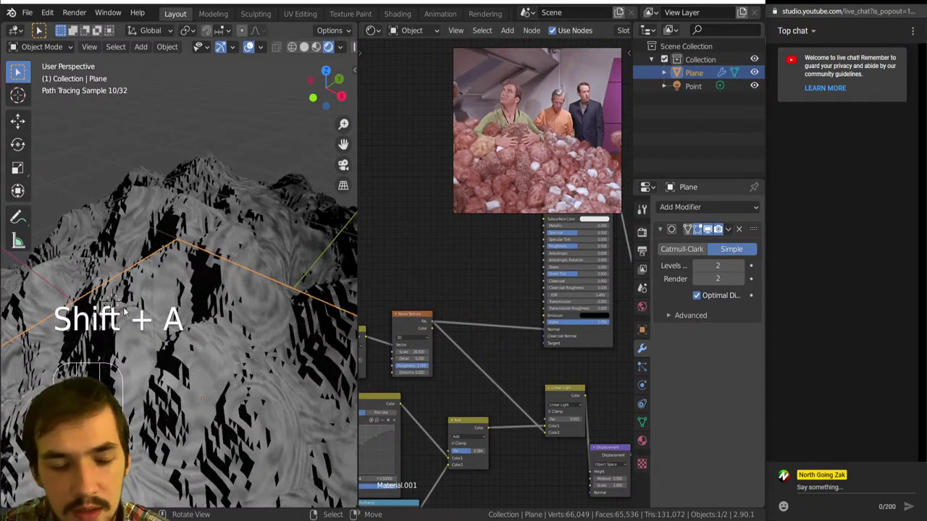
- Apply Shade Smooth to the plane
{"action": "key", "text": "space"}
{"action": "type", "text": "shade"}
{"action": "key", "text": "Down"}
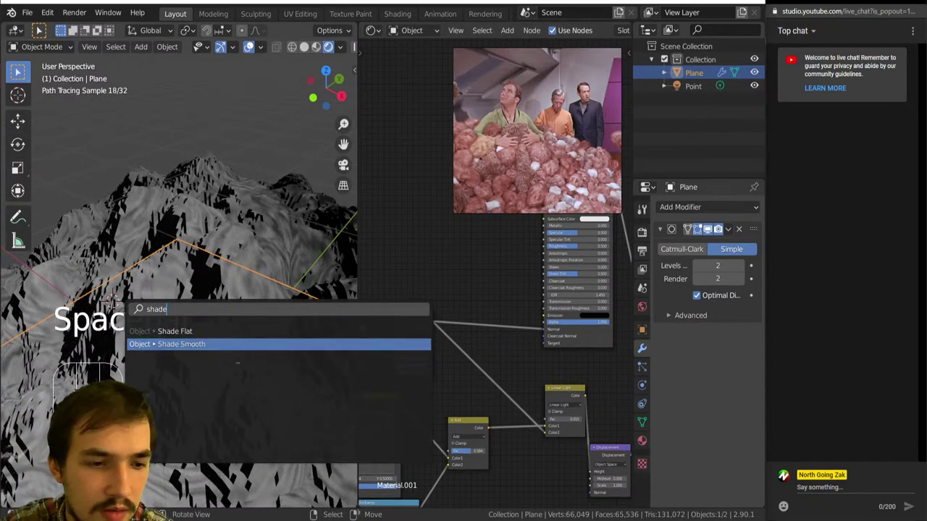
{"action": "key", "text": "Return"}
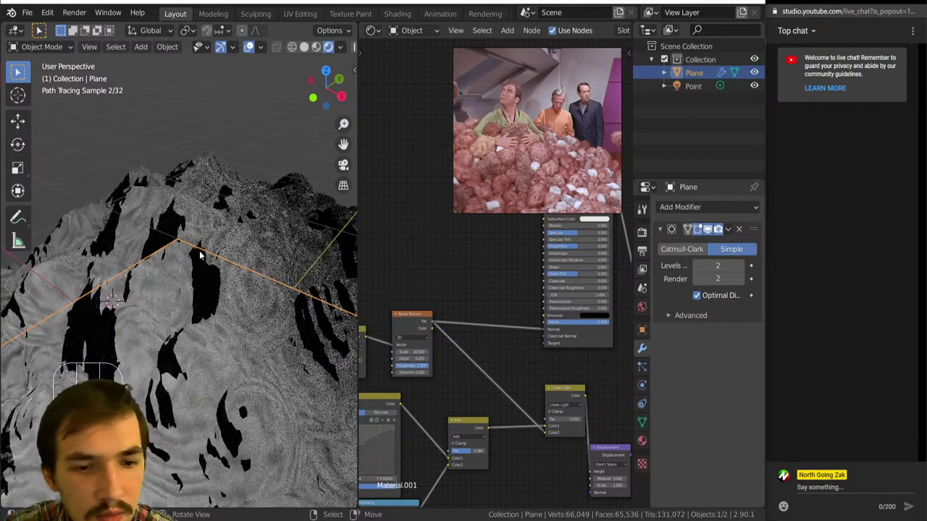
- Insert a Bump node before the Normal input, feed the noise Fac into its Height and set its strength to 0.247
{"action": "scroll", "coordinate": [492, 342], "scroll_direction": "up", "scroll_amount": 2}
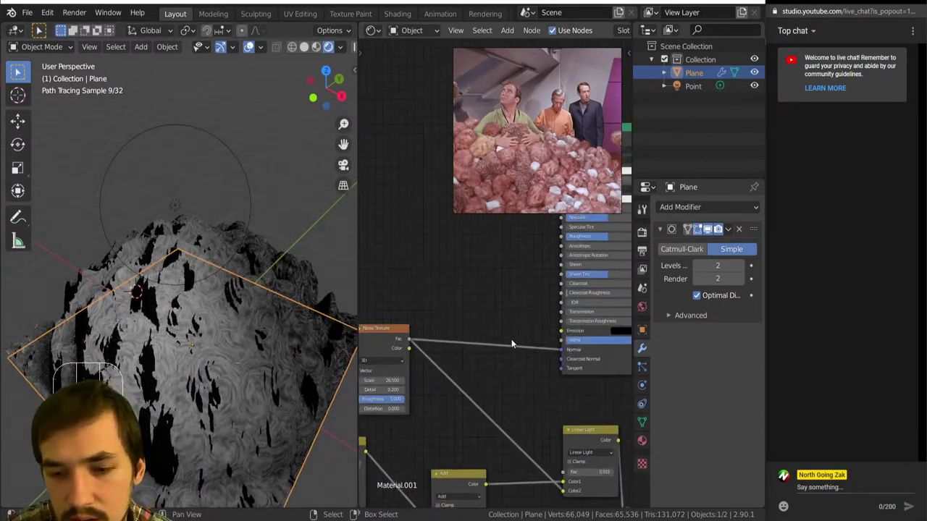
{"action": "key", "text": "shift+a"}
{"action": "mouse_move", "coordinate": [477, 364]}
{"action": "left_click", "coordinate": [580, 363]}
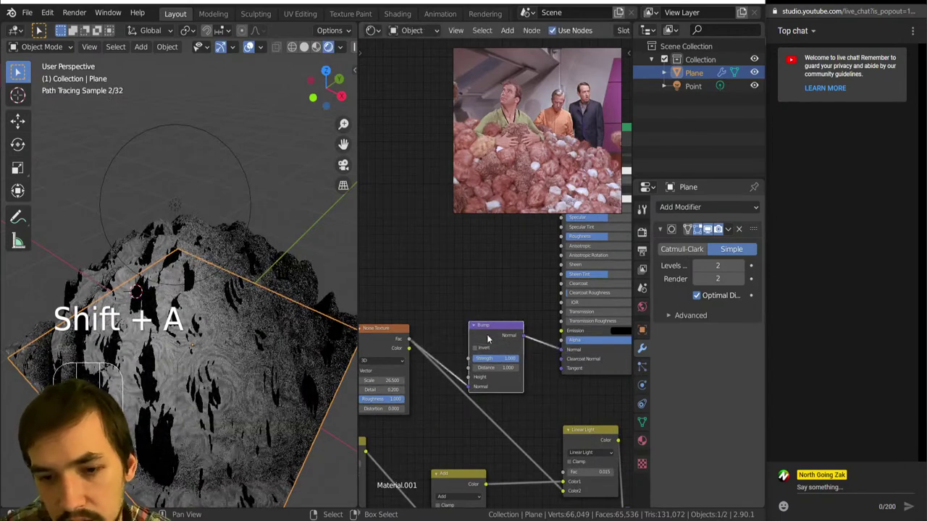
{"action": "left_click", "coordinate": [492, 310]}
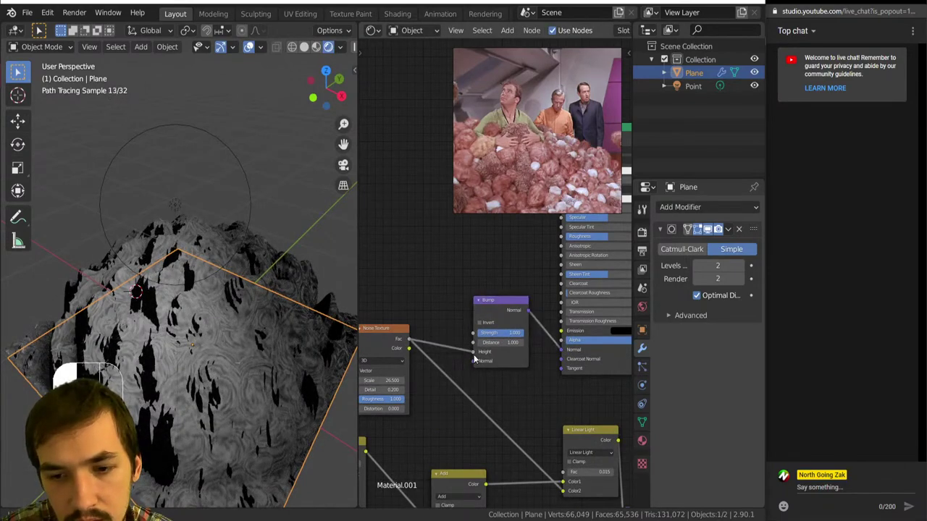
{"action": "mouse_move", "coordinate": [476, 356]}
{"action": "left_mouse_down"}
{"action": "mouse_move", "coordinate": [511, 333]}
{"action": "mouse_move", "coordinate": [480, 334]}
{"action": "mouse_move", "coordinate": [479, 343]}
{"action": "left_mouse_up"}
{"action": "scroll", "coordinate": [244, 398], "scroll_direction": "up", "scroll_amount": 3}
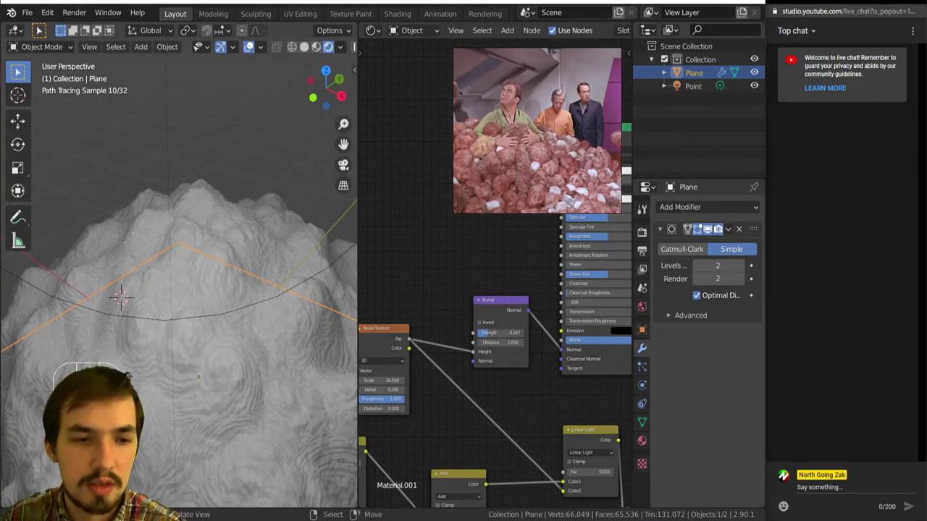
- Set the scale of the Noise Texture feeding the Bump node to 34.9
{"action": "scroll", "coordinate": [158, 379], "scroll_direction": "down", "scroll_amount": 3}
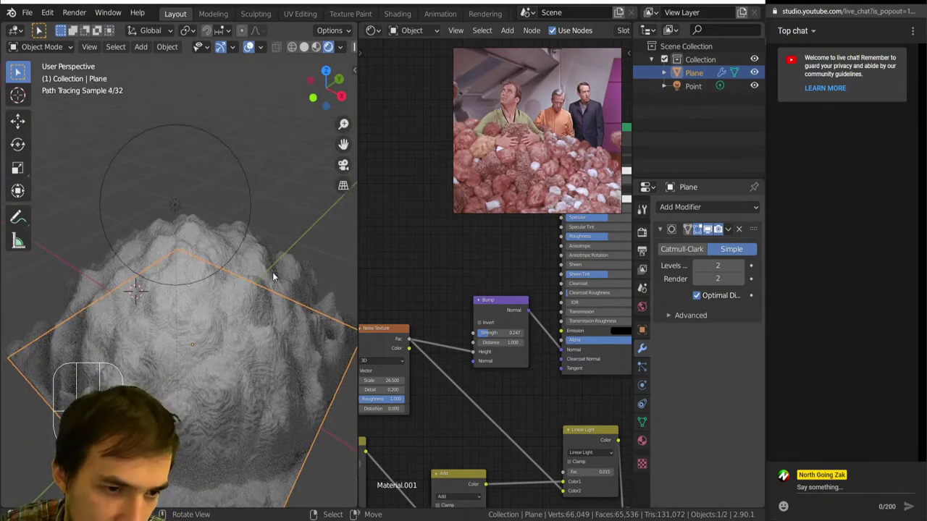
{"action": "mouse_move", "coordinate": [273, 275]}
{"action": "middle_mouse_down"}
{"action": "mouse_move", "coordinate": [241, 259]}
{"action": "mouse_move", "coordinate": [252, 232]}
{"action": "middle_mouse_up"}
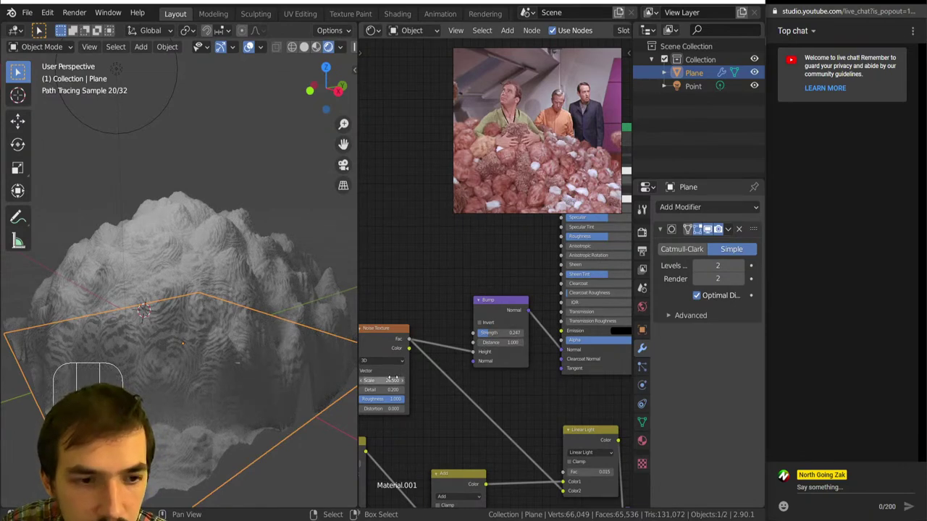
{"action": "middle_click_drag", "start_coordinate": [444, 371], "coordinate": [478, 355]}
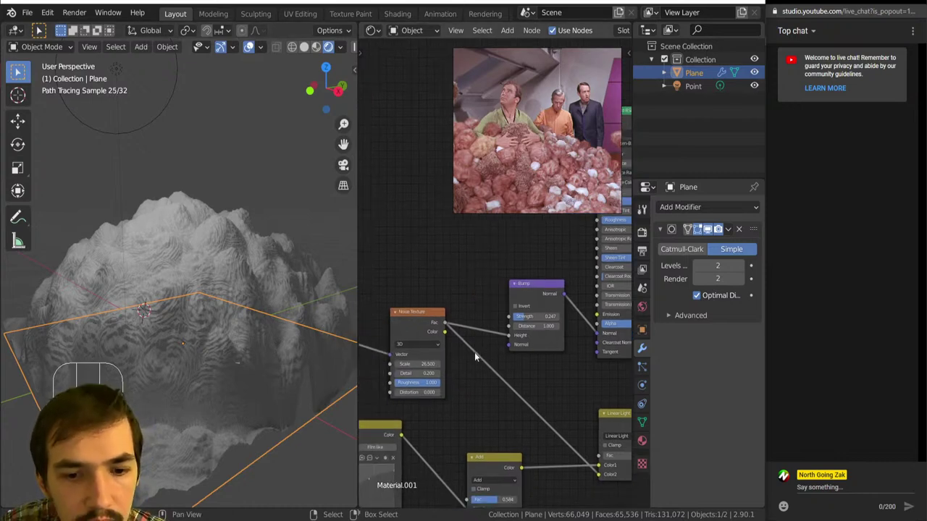
{"action": "left_click_drag", "start_coordinate": [411, 366], "coordinate": [456, 365]}
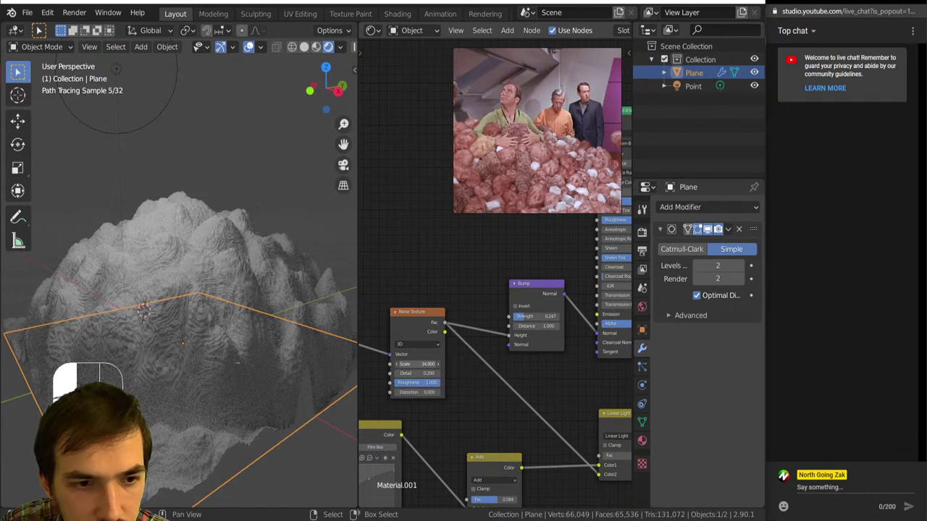
- Connect the same Noise Texture's Fac output to the Principled BSDF's Base Color
{"action": "scroll", "coordinate": [433, 360], "scroll_direction": "down", "scroll_amount": 3}
{"action": "scroll", "coordinate": [452, 397], "scroll_direction": "up", "scroll_amount": 4}
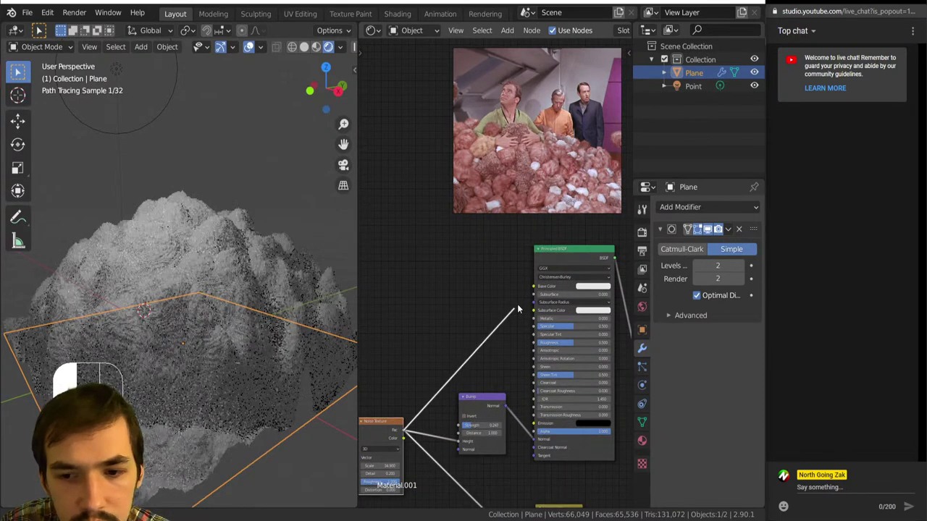
{"action": "left_click_drag", "start_coordinate": [403, 431], "coordinate": [533, 288]}
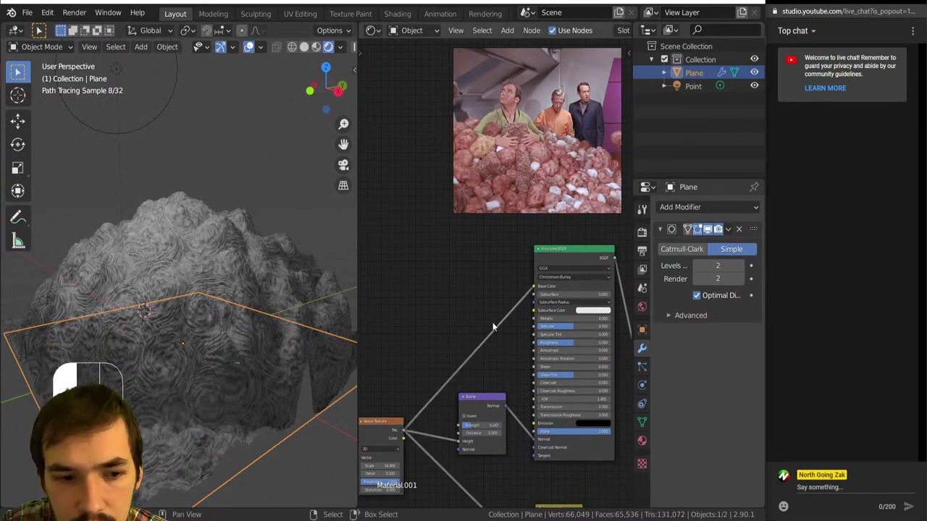
- Insert a ColorRamp between the Noise Texture and Base Color and move its black stop to about 0.46
{"action": "key", "text": "shift+a"}
{"action": "mouse_move", "coordinate": [445, 341]}
{"action": "left_click", "coordinate": [561, 366]}
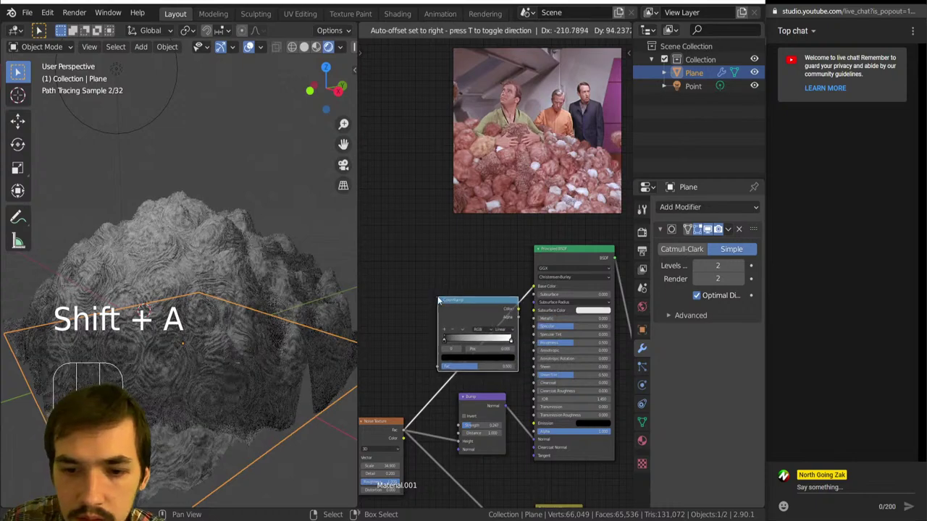
{"action": "left_click", "coordinate": [450, 340]}
{"action": "left_click_drag", "start_coordinate": [450, 340], "coordinate": [481, 341]}
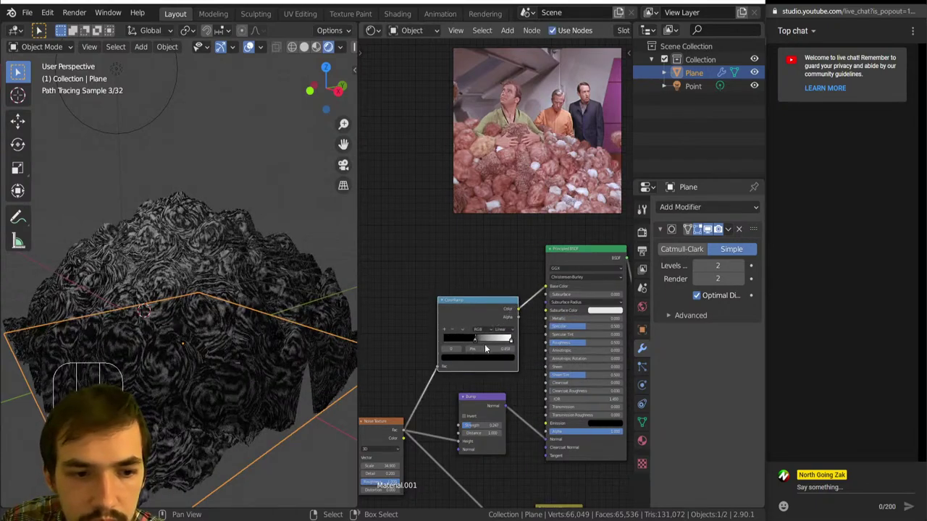
- Feed the Voronoi Texture's Color output into the Base Color ColorRamp's Fac in place of the noise
{"action": "scroll", "coordinate": [552, 317], "scroll_direction": "down", "scroll_amount": 5}
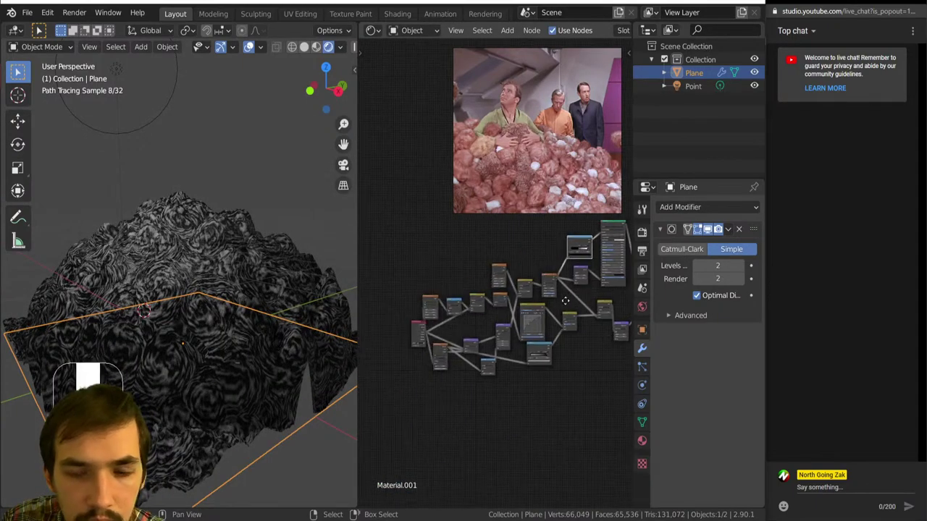
{"action": "scroll", "coordinate": [553, 316], "scroll_direction": "up", "scroll_amount": 2}
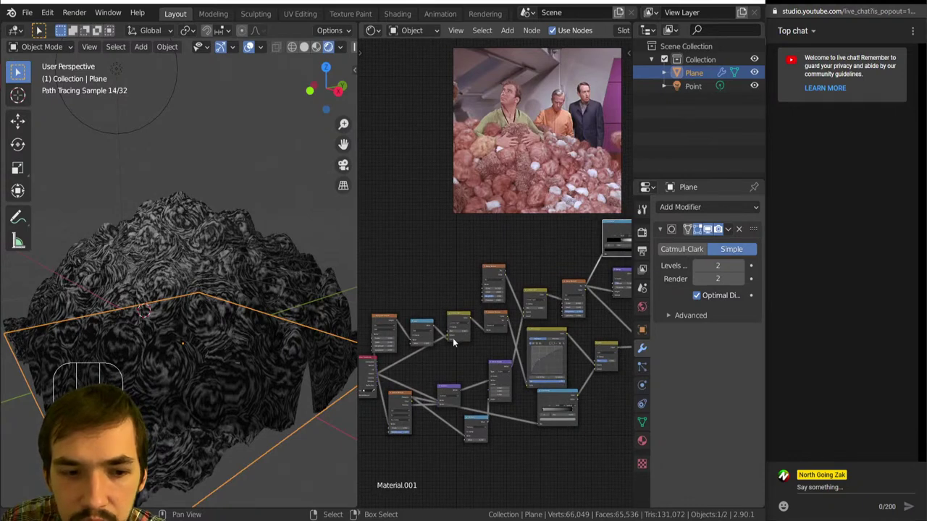
{"action": "scroll", "coordinate": [408, 423], "scroll_direction": "up", "scroll_amount": 1}
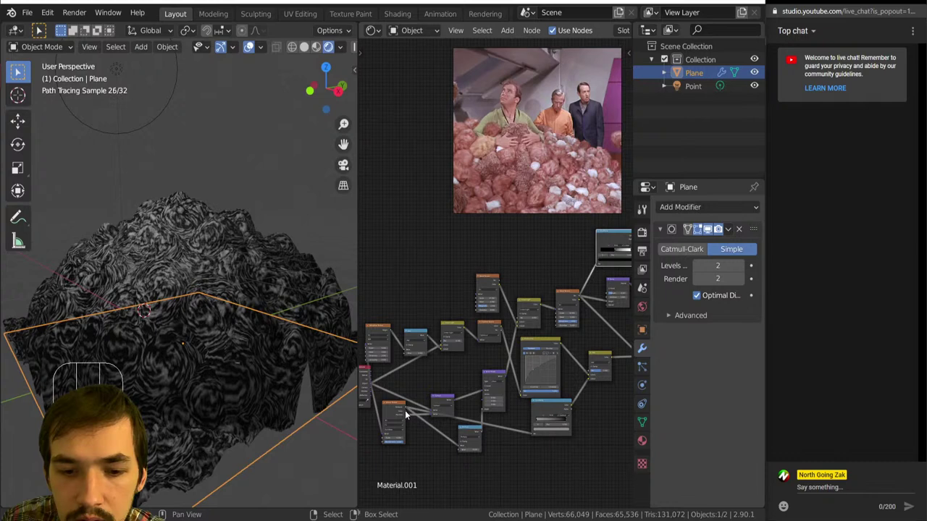
{"action": "left_click_drag", "start_coordinate": [407, 410], "coordinate": [596, 264]}
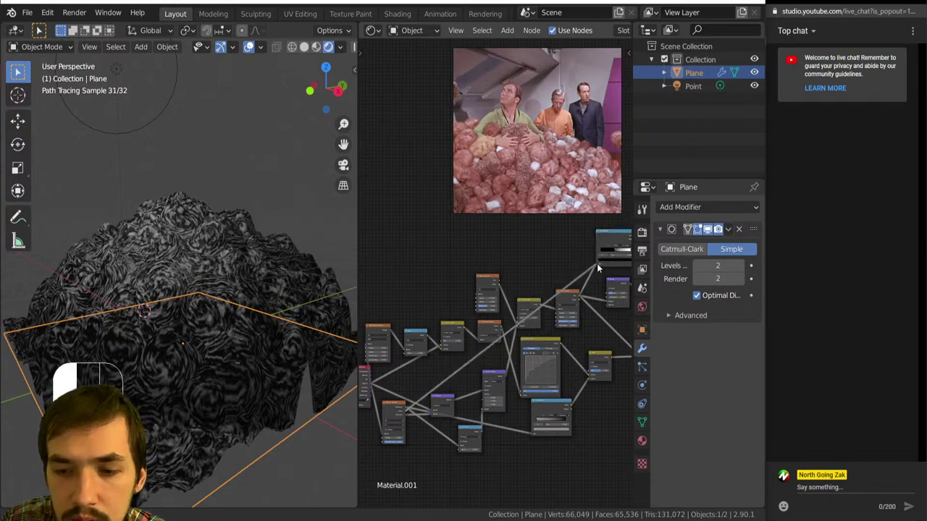
{"action": "middle_click_drag", "start_coordinate": [596, 264], "coordinate": [511, 330]}
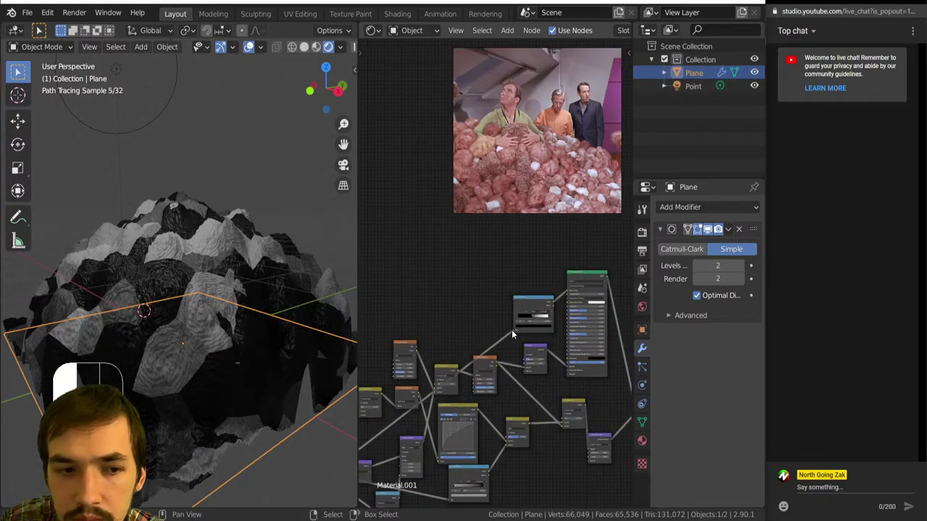
- Move the ColorRamp's black stop to 0.715 and recolour it a light reddish brown
{"action": "scroll", "coordinate": [512, 329], "scroll_direction": "up", "scroll_amount": 5}
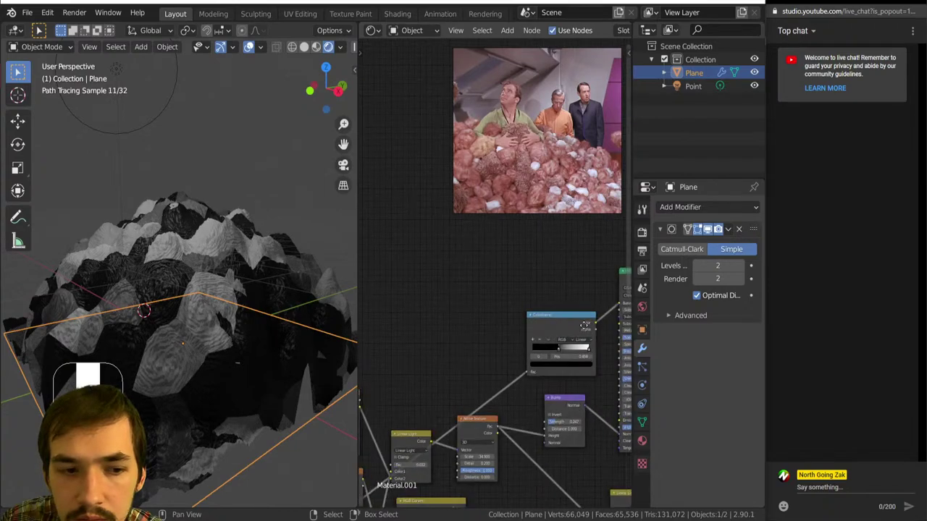
{"action": "left_click_drag", "start_coordinate": [499, 407], "coordinate": [529, 409]}
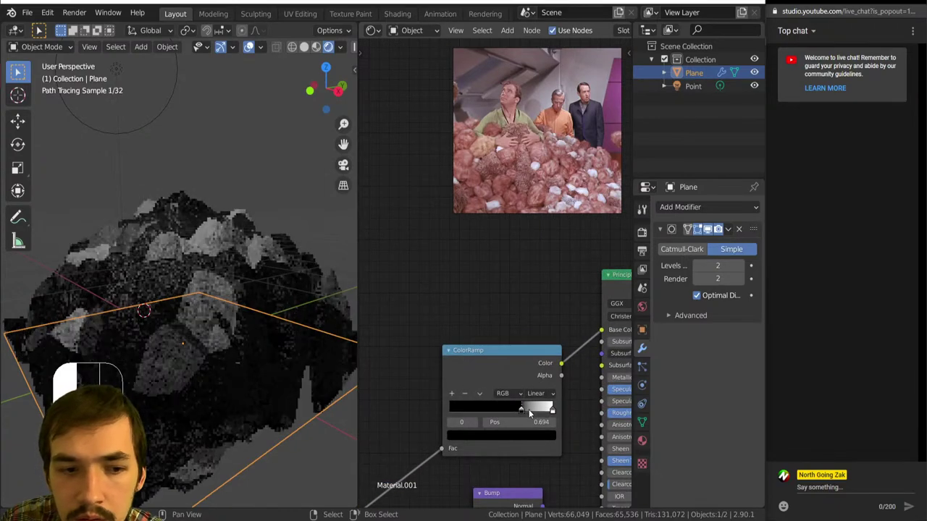
{"action": "left_click", "coordinate": [527, 435]}
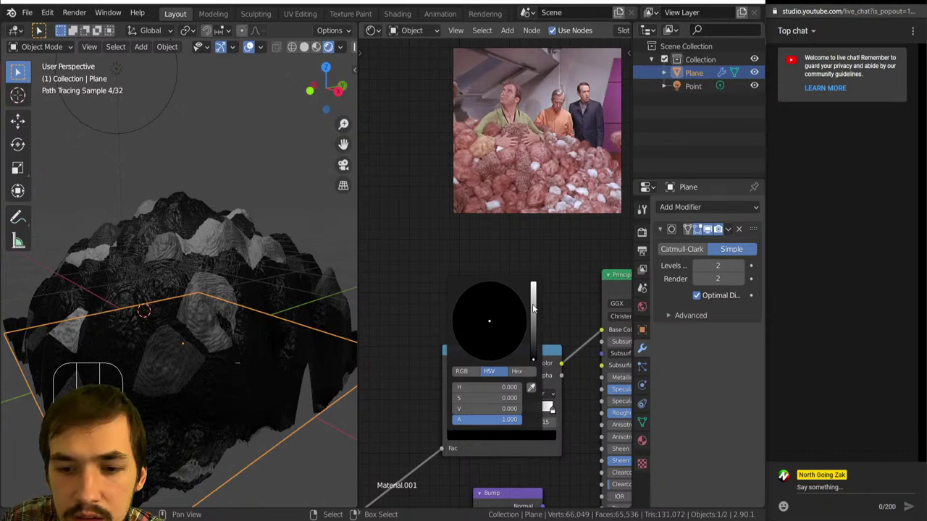
{"action": "left_click", "coordinate": [534, 305]}
{"action": "mouse_move", "coordinate": [510, 319]}
{"action": "left_mouse_down"}
{"action": "mouse_move", "coordinate": [499, 342]}
{"action": "mouse_move", "coordinate": [475, 337]}
{"action": "mouse_move", "coordinate": [482, 339]}
{"action": "left_mouse_up"}
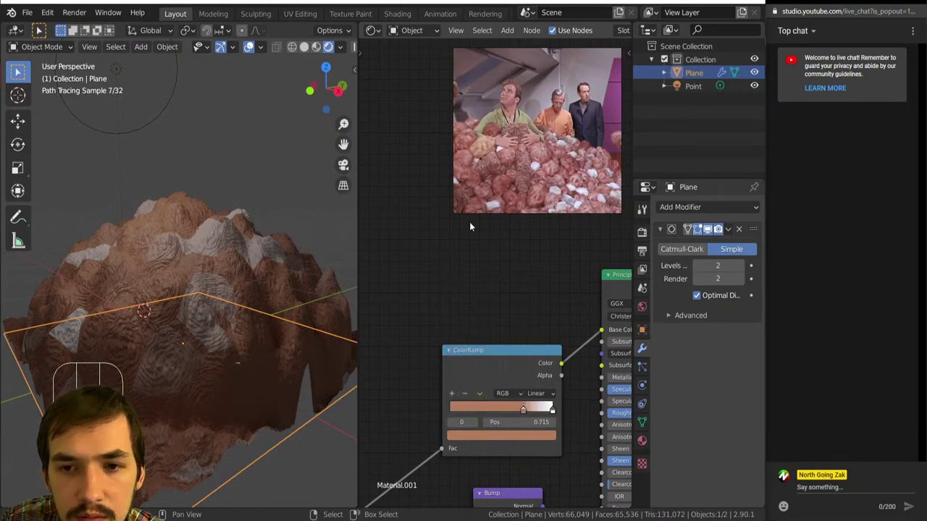
- Move the ColorRamp's white stop to 0.842 to sharpen the transition between brown and white lumps
{"action": "scroll", "coordinate": [447, 408], "scroll_direction": "up", "scroll_amount": 3}
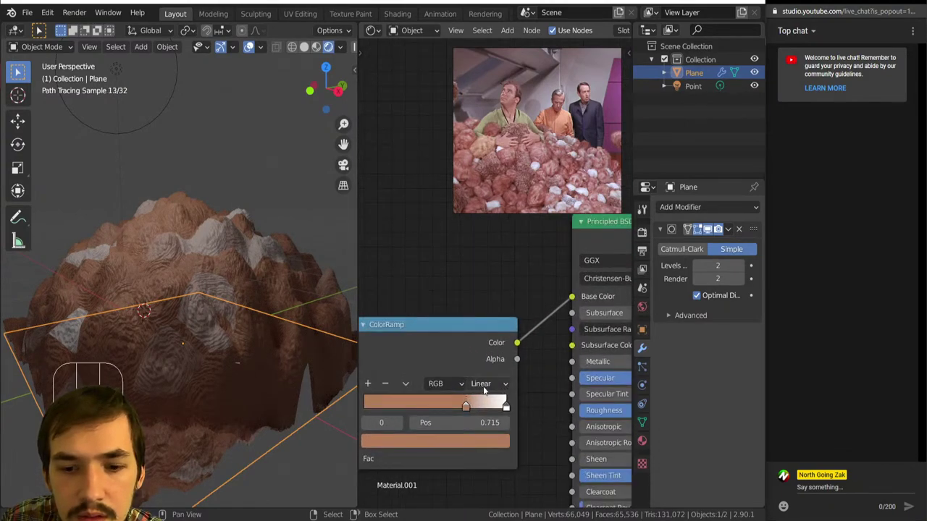
{"action": "left_click_drag", "start_coordinate": [505, 405], "coordinate": [483, 407]}
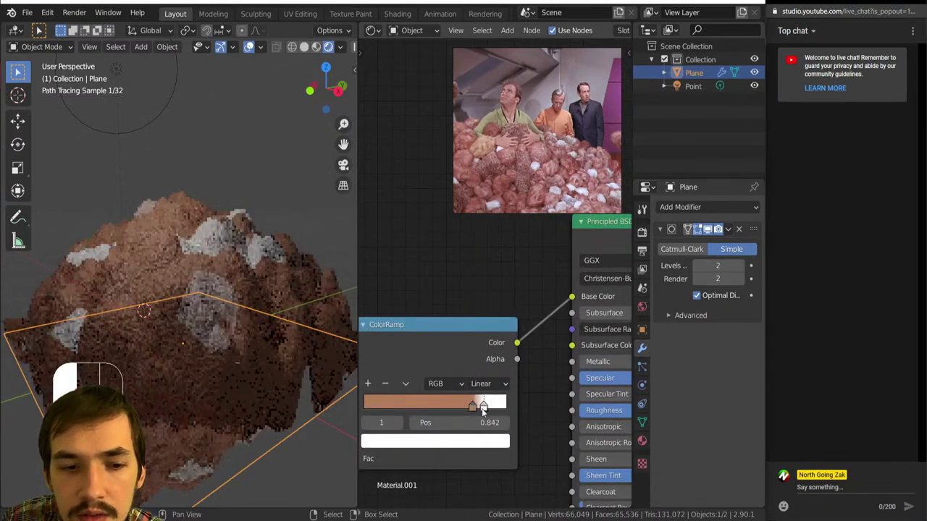
- Try Cardinal interpolation on the ColorRamp feeding Base Color and inspect the brown-to-white transition on the surface
{"action": "left_click", "coordinate": [498, 389]}
{"action": "left_click", "coordinate": [484, 420]}
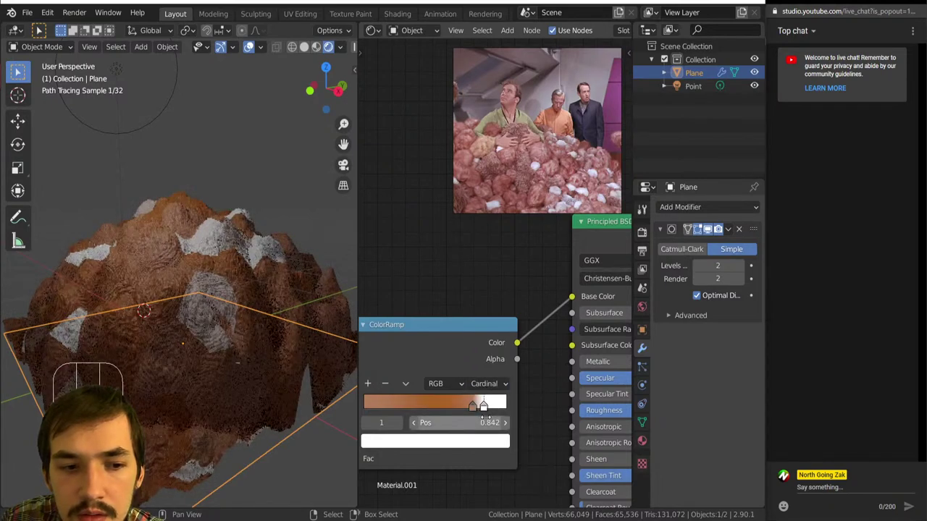
{"action": "mouse_move", "coordinate": [197, 367]}
{"action": "middle_mouse_down"}
{"action": "mouse_move", "coordinate": [193, 345]}
{"action": "mouse_move", "coordinate": [123, 324]}
{"action": "mouse_move", "coordinate": [155, 342]}
{"action": "mouse_move", "coordinate": [215, 326]}
{"action": "middle_mouse_up"}
{"action": "scroll", "coordinate": [473, 382], "scroll_direction": "down", "scroll_amount": 3}
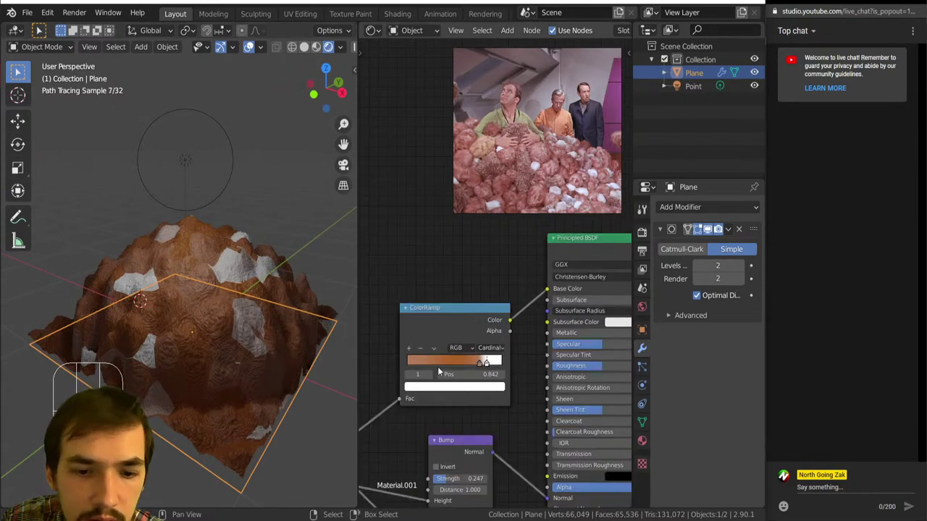
{"action": "scroll", "coordinate": [469, 353], "scroll_direction": "up", "scroll_amount": 6}
{"action": "scroll", "coordinate": [464, 364], "scroll_direction": "down", "scroll_amount": 6}
{"action": "middle_click_drag", "start_coordinate": [443, 347], "coordinate": [520, 320]}
{"action": "scroll", "coordinate": [538, 311], "scroll_direction": "up", "scroll_amount": 1}
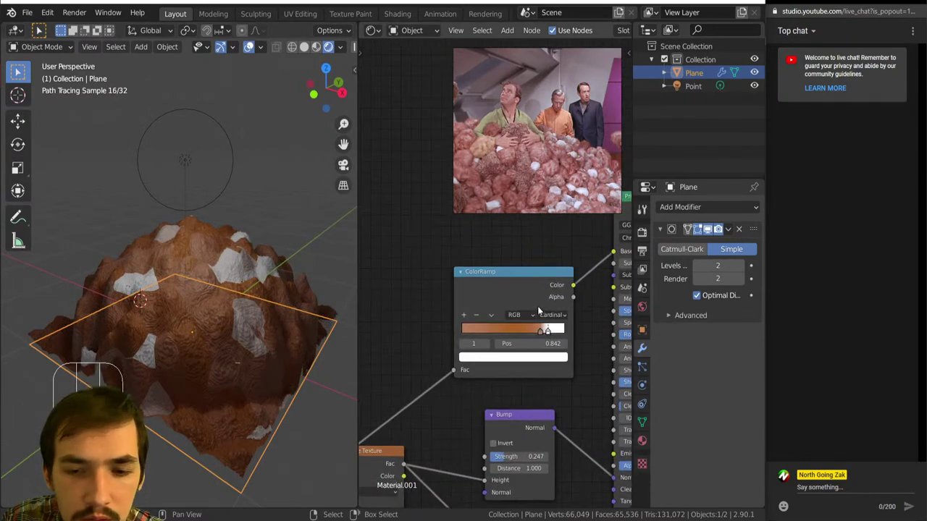
- Try Constant interpolation on the Base Color ColorRamp, choose B-Spline instead, and move the node farther from the Principled BSDF
{"action": "left_click", "coordinate": [550, 315]}
{"action": "left_click", "coordinate": [546, 373]}
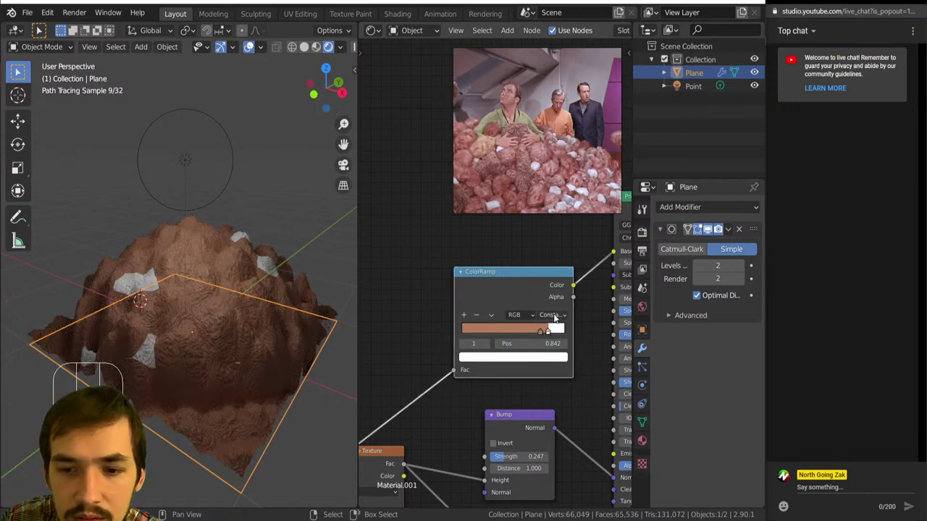
{"action": "left_click", "coordinate": [554, 317]}
{"action": "left_click", "coordinate": [556, 362]}
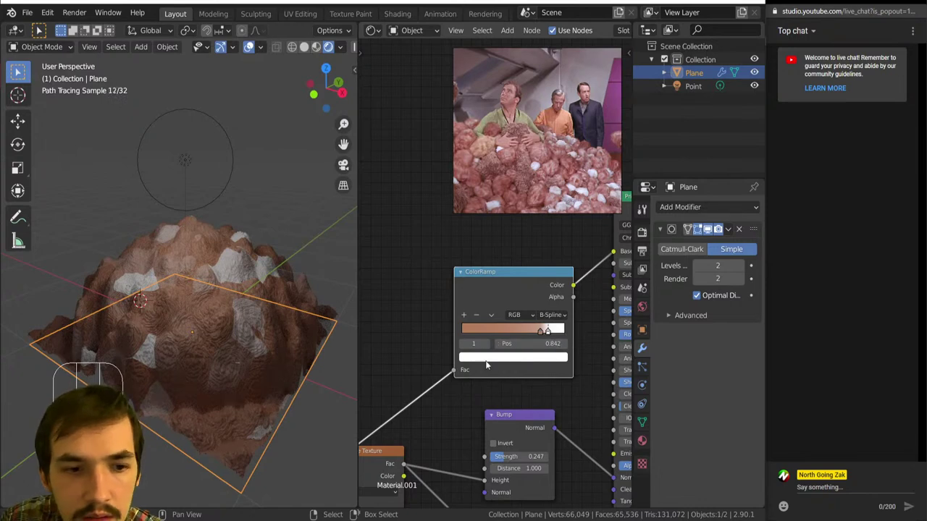
{"action": "scroll", "coordinate": [487, 366], "scroll_direction": "down", "scroll_amount": 2}
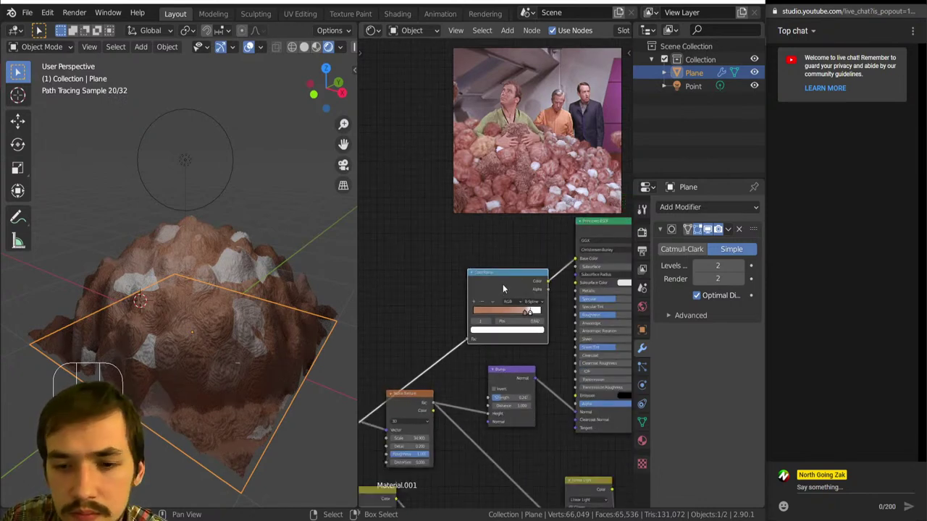
{"action": "left_click_drag", "start_coordinate": [503, 284], "coordinate": [442, 261]}
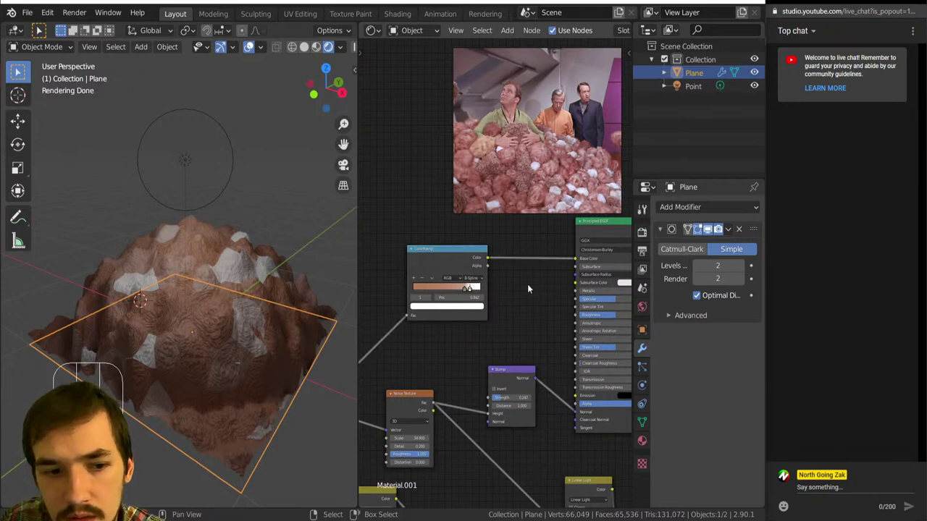
- Preview the Noise Texture's Color output directly on the surface and examine its swirl pattern up close
{"action": "left_click_drag", "start_coordinate": [433, 404], "coordinate": [453, 398]}
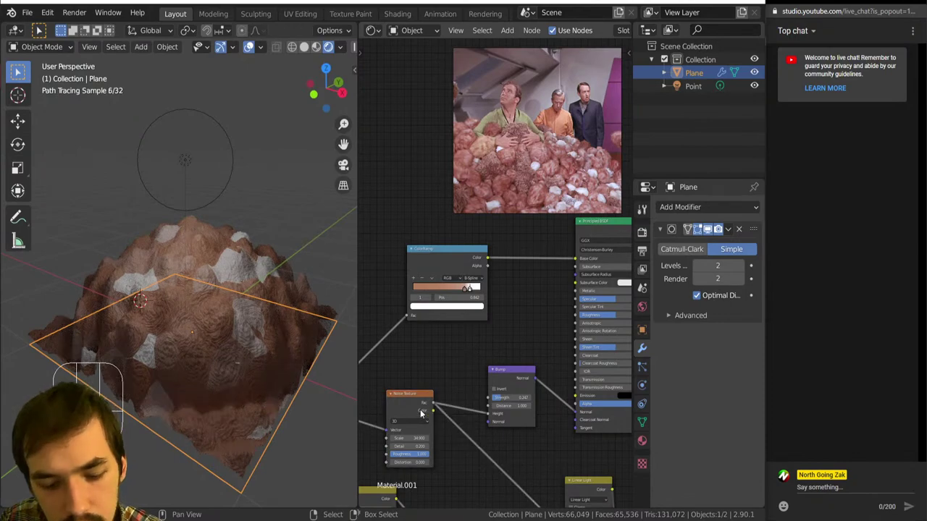
{"action": "left_click", "coordinate": [420, 409], "text": "ctrl+shift"}
{"action": "left_click", "coordinate": [418, 393], "text": "ctrl+shift"}
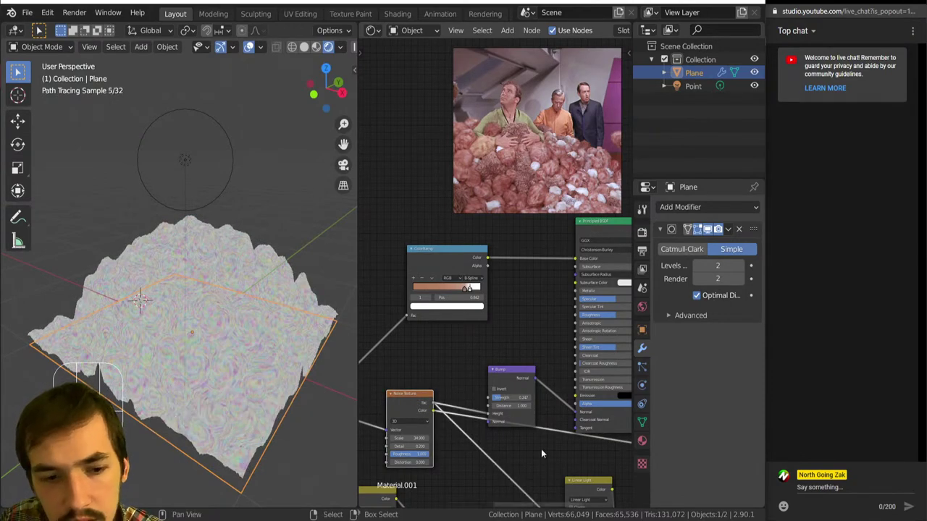
{"action": "scroll", "coordinate": [299, 362], "scroll_direction": "up", "scroll_amount": 4}
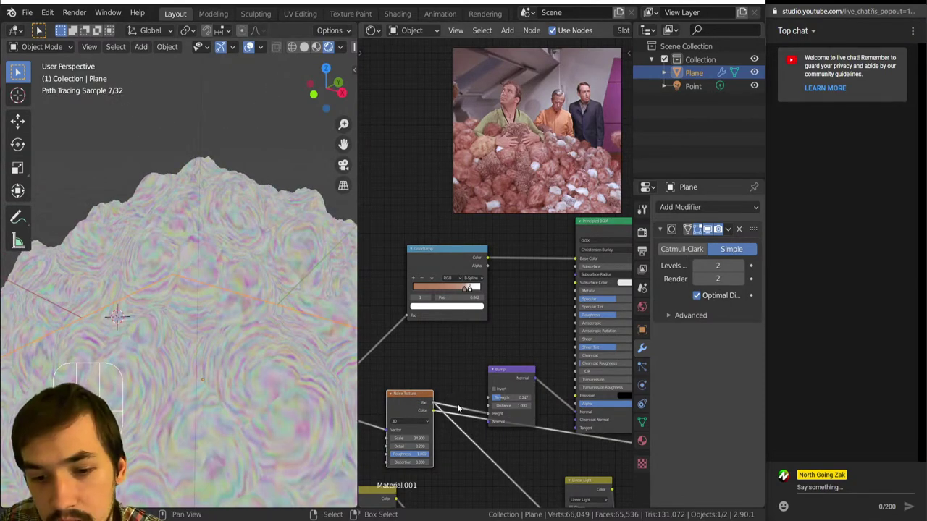
- Insert a Separate XYZ node after the Noise Texture on the preview link and place it beneath the Base Color ColorRamp
{"action": "key", "text": "shift+a"}
{"action": "mouse_move", "coordinate": [444, 405]}
{"action": "left_click", "coordinate": [524, 371]}
{"action": "left_click", "coordinate": [564, 440]}
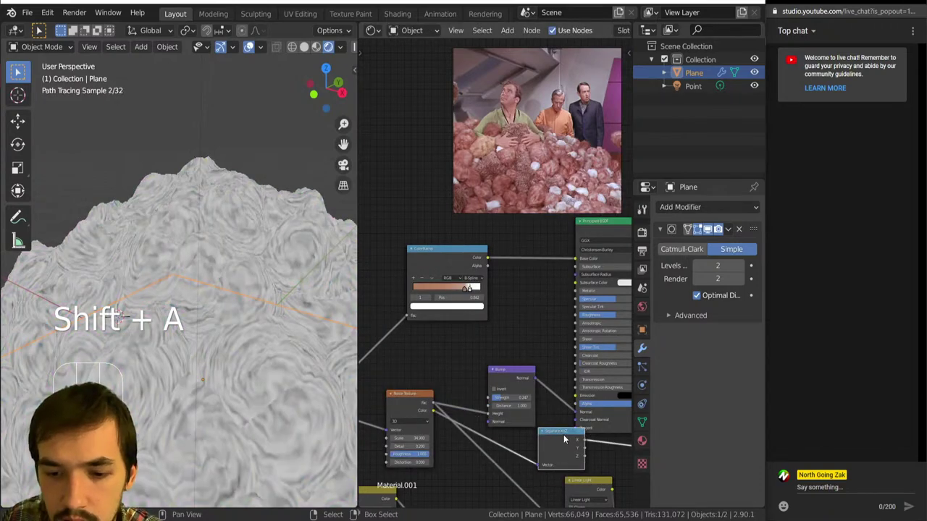
{"action": "left_click_drag", "start_coordinate": [564, 440], "coordinate": [462, 342]}
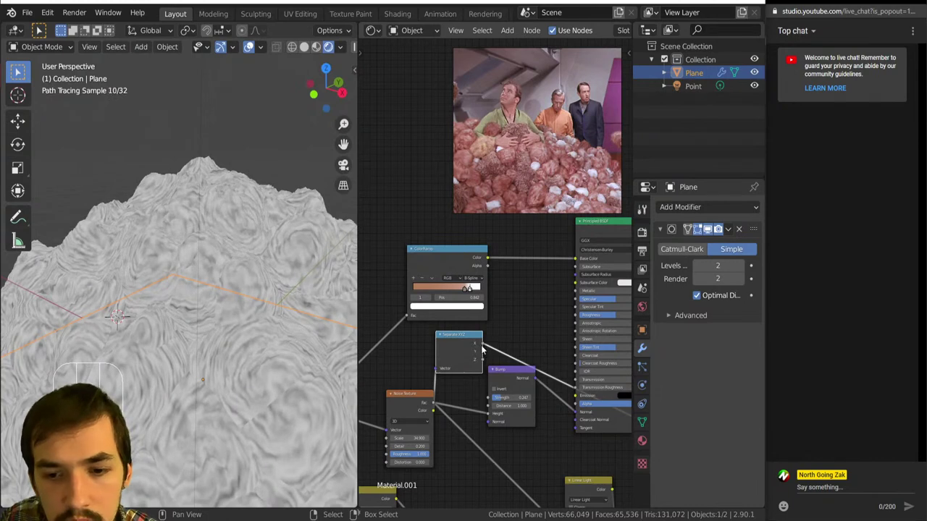
- Try feeding the Separate XYZ's X output into Base Color, restoring the ColorRamp's connection to it
{"action": "left_click_drag", "start_coordinate": [576, 259], "coordinate": [551, 411]}
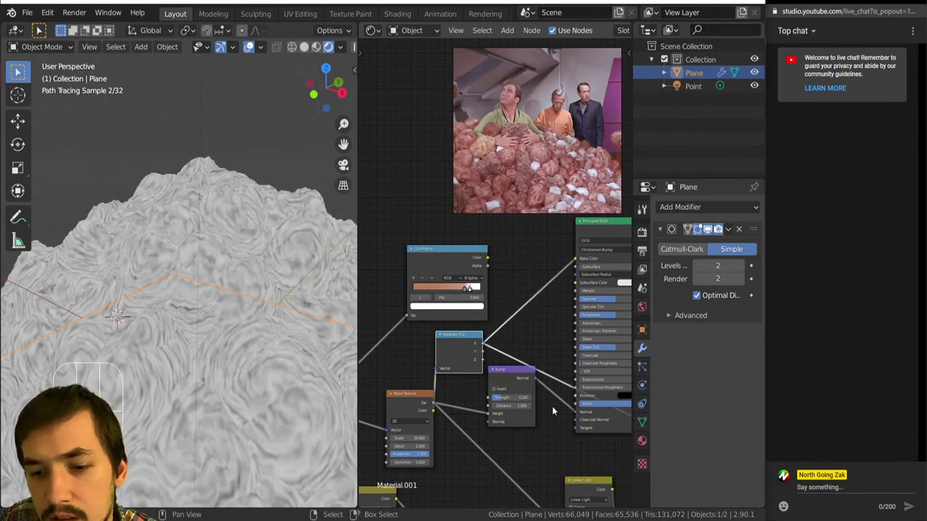
{"action": "scroll", "coordinate": [501, 301], "scroll_direction": "up", "scroll_amount": 1}
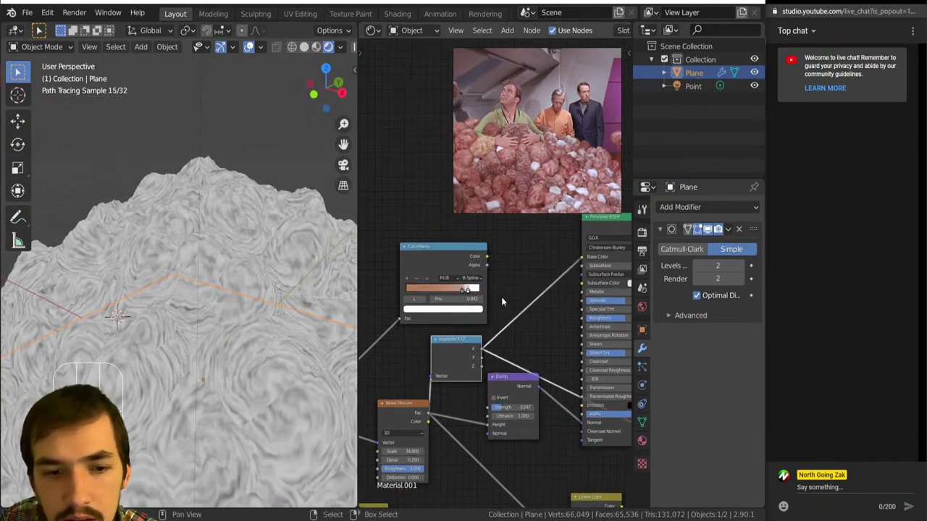
{"action": "left_click_drag", "start_coordinate": [486, 275], "coordinate": [584, 260]}
{"action": "left_click_drag", "start_coordinate": [480, 242], "coordinate": [510, 237]}
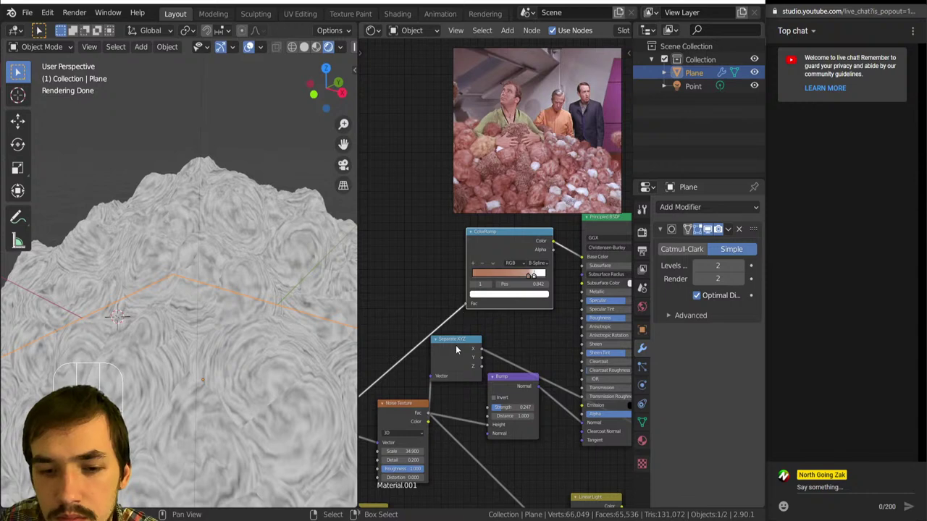
- Insert a MixRGB node between the ColorRamp and Base Color and set its blending mode to Linear Light
{"action": "left_click_drag", "start_coordinate": [455, 345], "coordinate": [477, 354]}
{"action": "left_click_drag", "start_coordinate": [548, 250], "coordinate": [483, 248]}
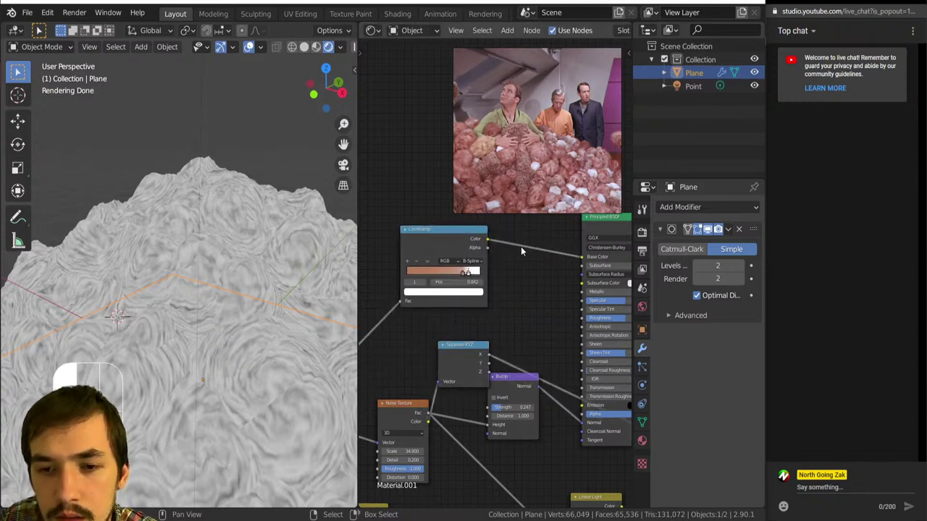
{"action": "key", "text": "shift+a"}
{"action": "mouse_move", "coordinate": [521, 246]}
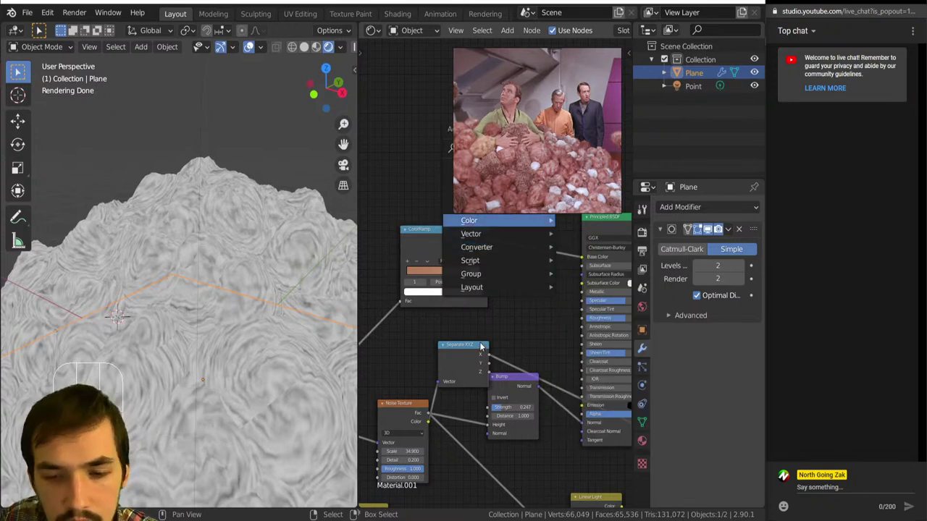
{"action": "key", "text": "Escape"}
{"action": "key", "text": "shift+a"}
{"action": "mouse_move", "coordinate": [537, 292]}
{"action": "left_click", "coordinate": [616, 364]}
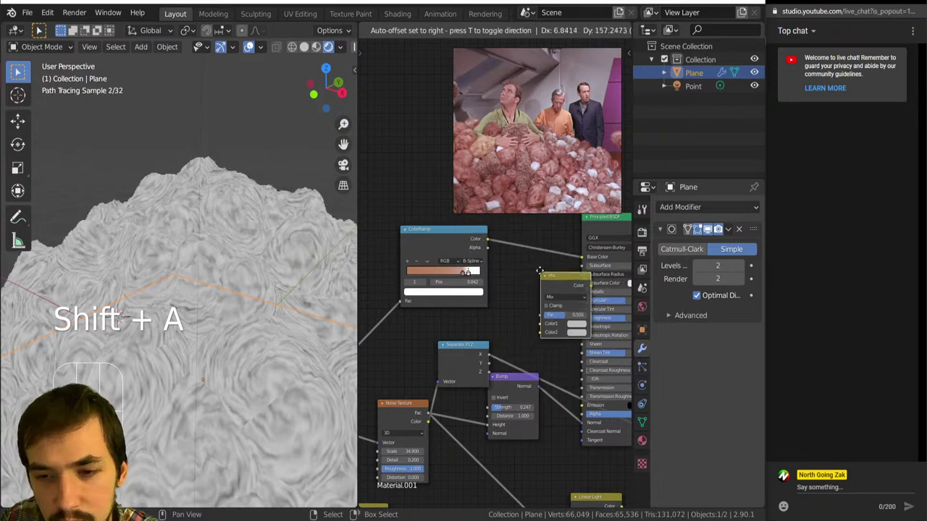
{"action": "left_click", "coordinate": [541, 259]}
{"action": "left_click", "coordinate": [536, 261]}
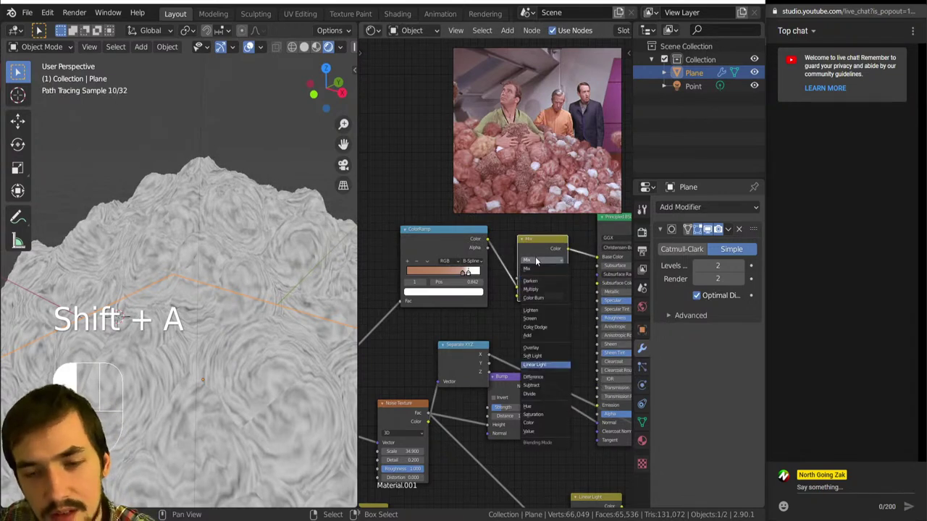
{"action": "left_click", "coordinate": [537, 270]}
- Connect the Separate XYZ to the new Linear Light node's Color2 with factor 0.266 and preview the mixed colour on the surface
{"action": "left_click_drag", "start_coordinate": [487, 368], "coordinate": [529, 280]}
{"action": "left_click", "coordinate": [553, 243], "text": "ctrl+shift"}
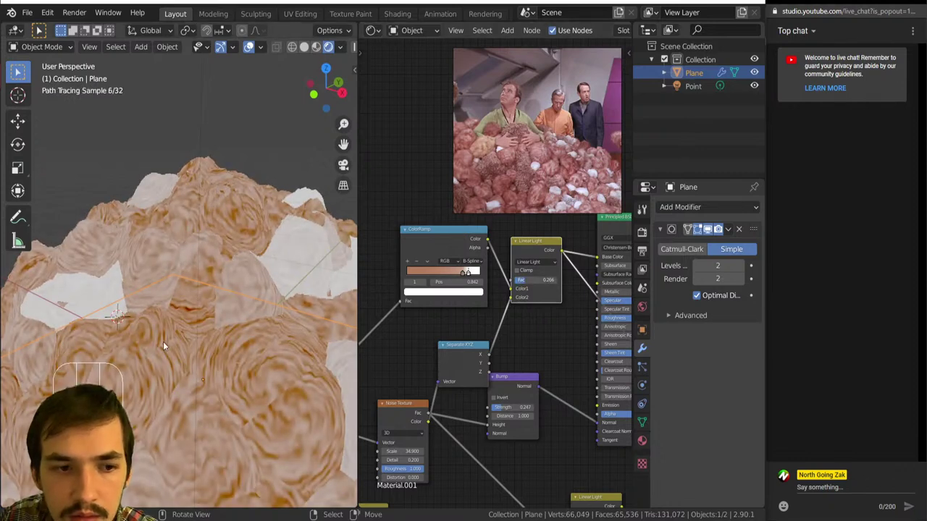
{"action": "scroll", "coordinate": [171, 350], "scroll_direction": "down", "scroll_amount": 3}
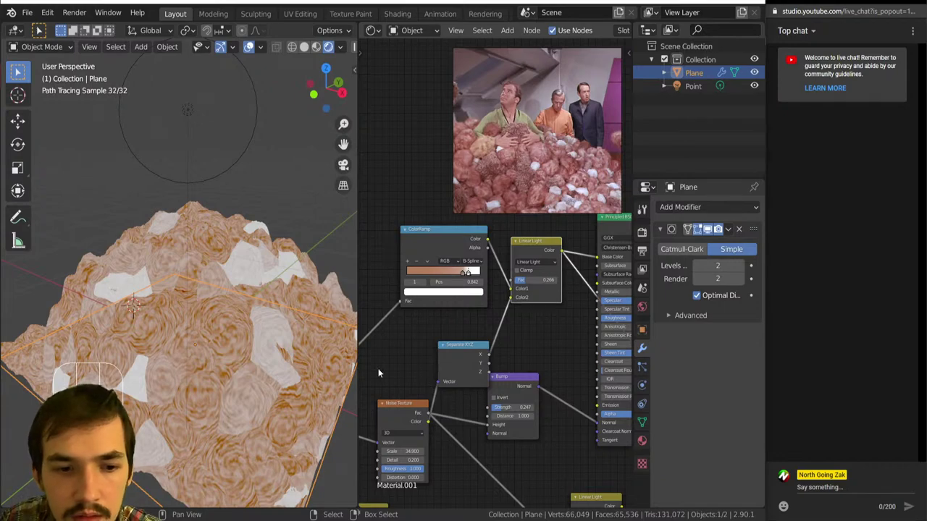
{"action": "scroll", "coordinate": [254, 384], "scroll_direction": "up", "scroll_amount": 5}
{"action": "scroll", "coordinate": [229, 374], "scroll_direction": "down", "scroll_amount": 7}
{"action": "scroll", "coordinate": [532, 326], "scroll_direction": "down", "scroll_amount": 1}
{"action": "scroll", "coordinate": [533, 330], "scroll_direction": "down", "scroll_amount": 2}
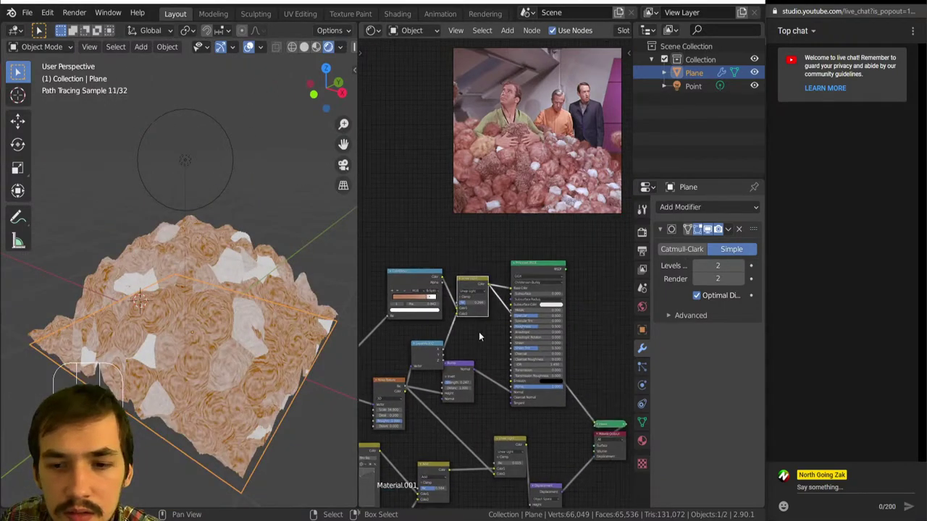
- Restore the Principled BSDF as the material's surface output and look over the lit result and node tree
{"action": "left_click", "coordinate": [530, 266], "text": "ctrl+shift"}
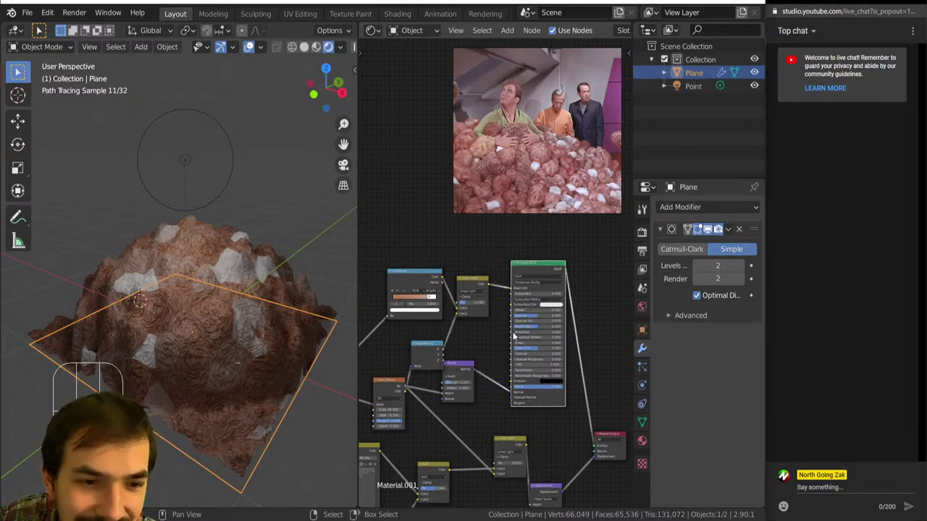
{"action": "middle_click_drag", "start_coordinate": [460, 302], "coordinate": [524, 279]}
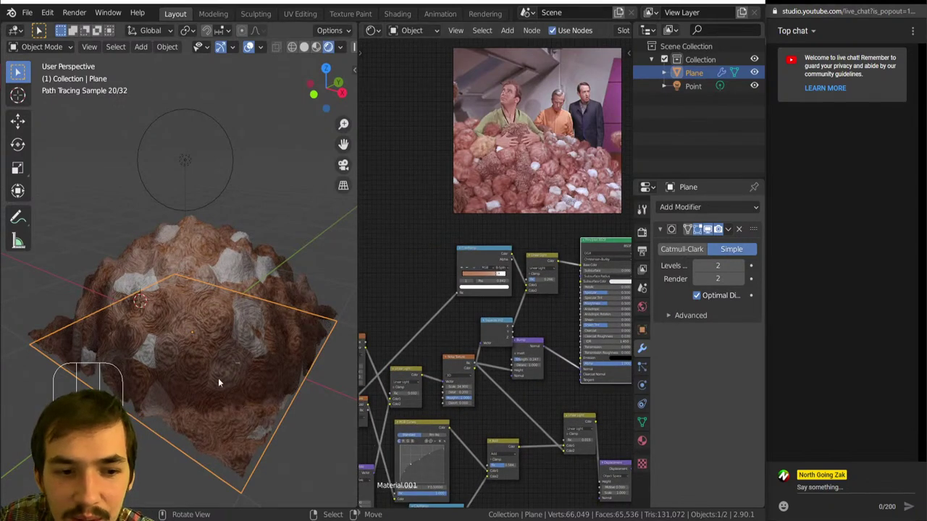
{"action": "middle_click_drag", "start_coordinate": [528, 321], "coordinate": [557, 281]}
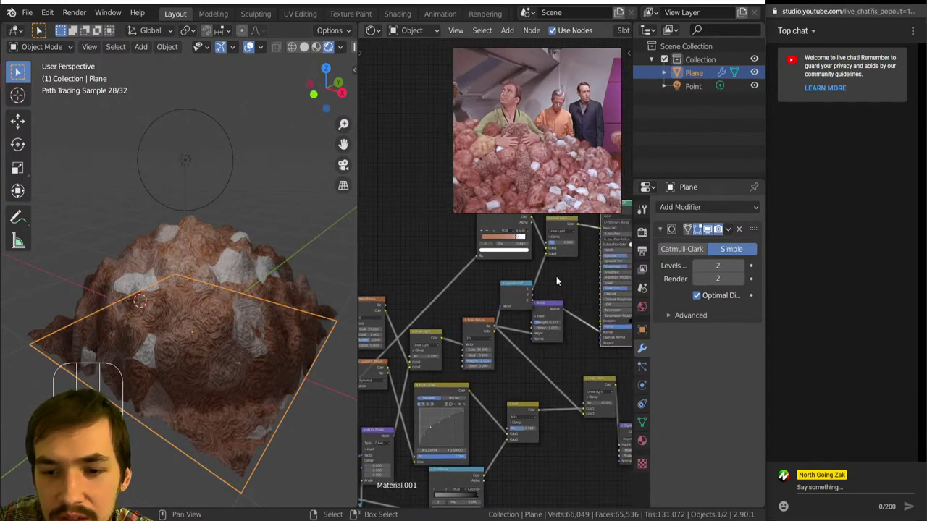
{"action": "scroll", "coordinate": [557, 281], "scroll_direction": "down", "scroll_amount": 3}
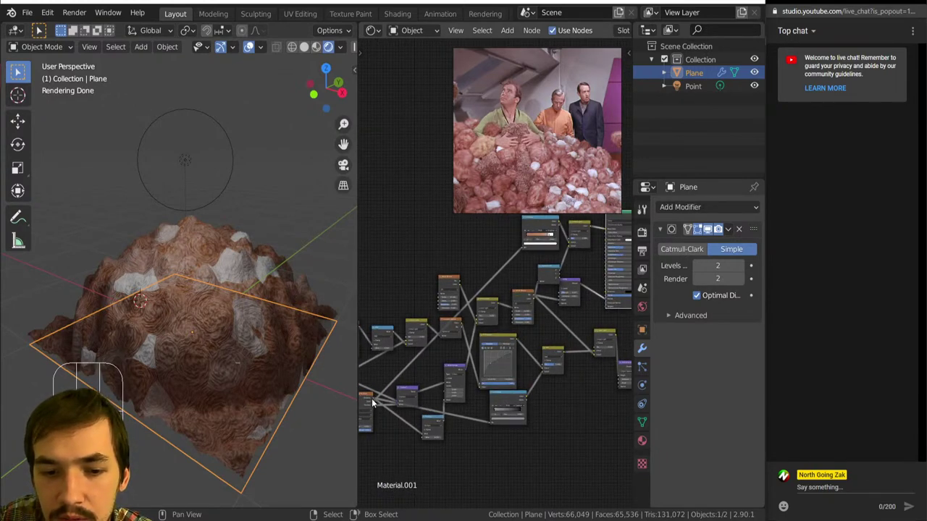
- Insert another MixRGB node set to Multiply between the Linear Light node and Base Color
{"action": "scroll", "coordinate": [571, 250], "scroll_direction": "up", "scroll_amount": 1}
{"action": "key", "text": "shift+a"}
{"action": "mouse_move", "coordinate": [560, 252]}
{"action": "left_click", "coordinate": [637, 251]}
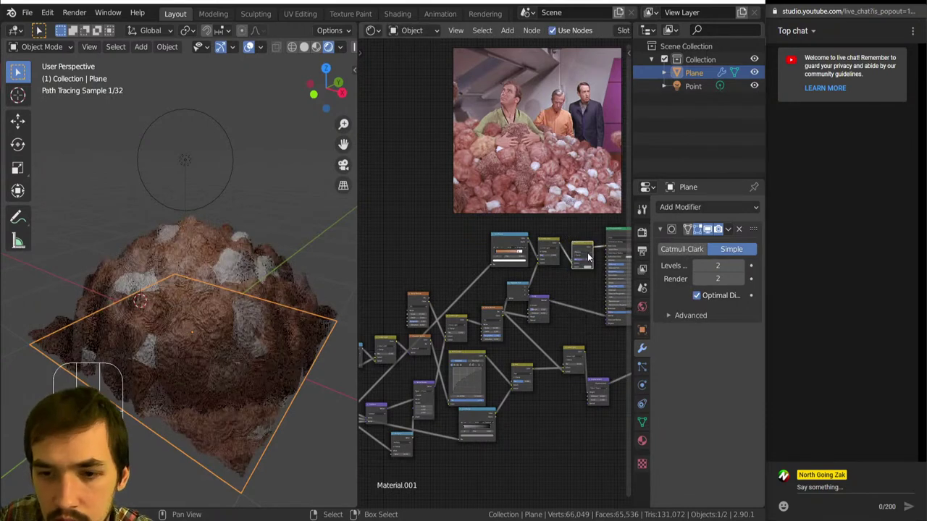
{"action": "scroll", "coordinate": [580, 264], "scroll_direction": "up", "scroll_amount": 5}
{"action": "scroll", "coordinate": [536, 351], "scroll_direction": "up", "scroll_amount": 2}
{"action": "middle_click_drag", "start_coordinate": [535, 352], "coordinate": [460, 355]}
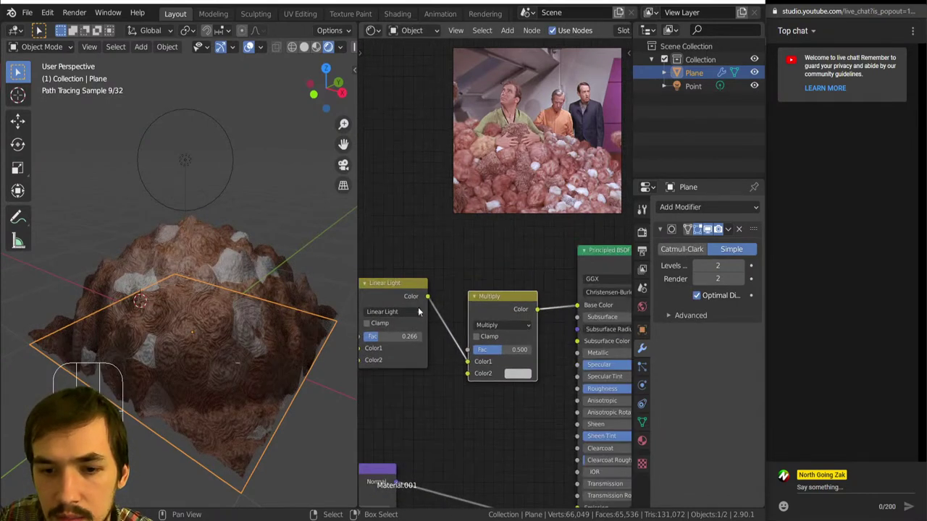
{"action": "left_click_drag", "start_coordinate": [446, 257], "coordinate": [526, 396]}
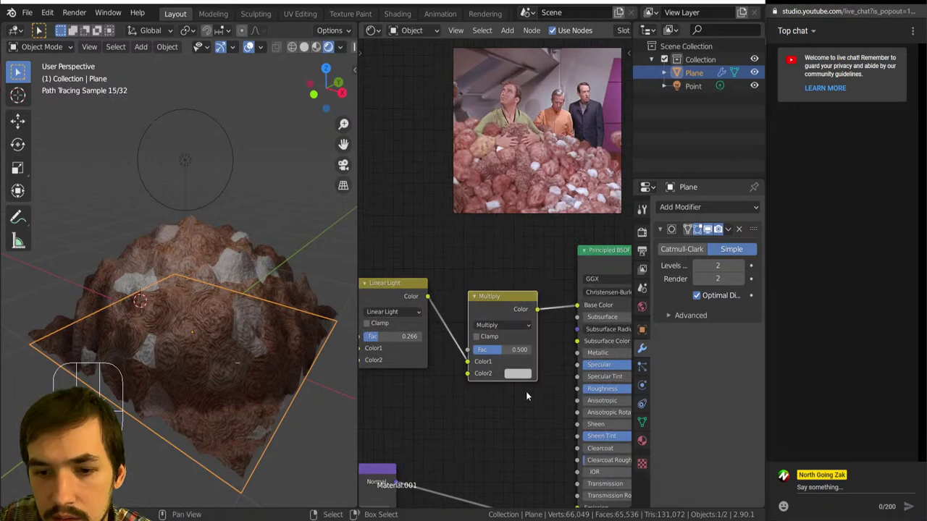
- Set the Multiply node's factor to 1.000 and its Color2 to white after testing black
{"action": "left_click", "coordinate": [505, 335]}
{"action": "left_click", "coordinate": [483, 338]}
{"action": "scroll", "coordinate": [478, 350], "scroll_direction": "down", "scroll_amount": 7}
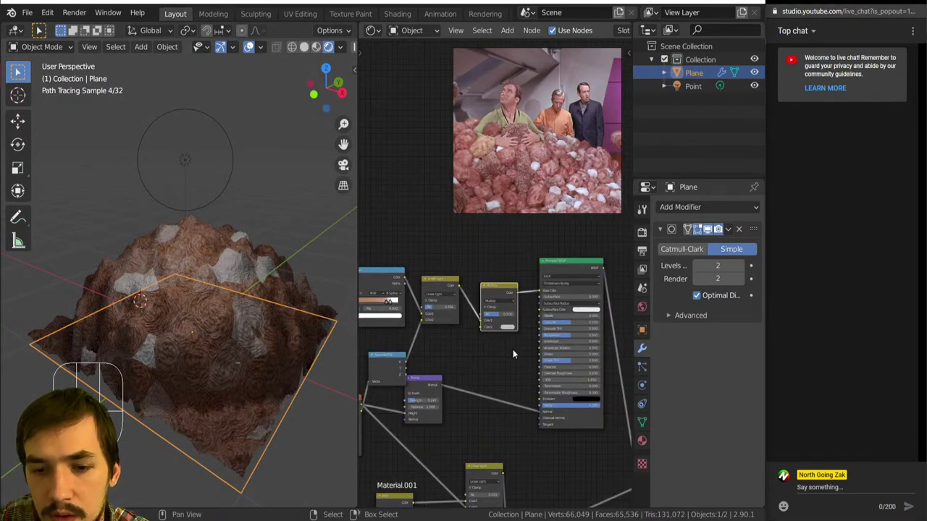
{"action": "scroll", "coordinate": [513, 353], "scroll_direction": "up", "scroll_amount": 3}
{"action": "left_click", "coordinate": [516, 359]}
{"action": "left_click_drag", "start_coordinate": [577, 275], "coordinate": [576, 294]}
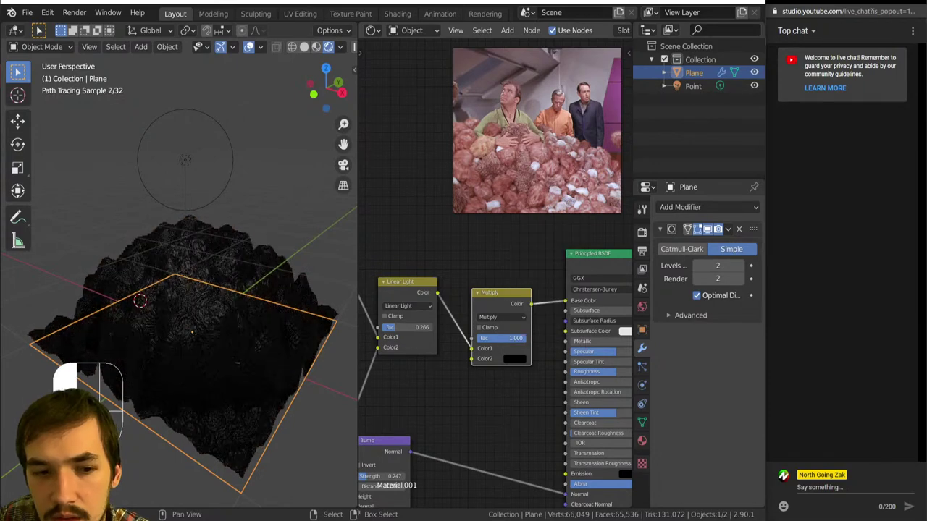
{"action": "left_click", "coordinate": [510, 360]}
{"action": "left_click_drag", "start_coordinate": [578, 291], "coordinate": [577, 229]}
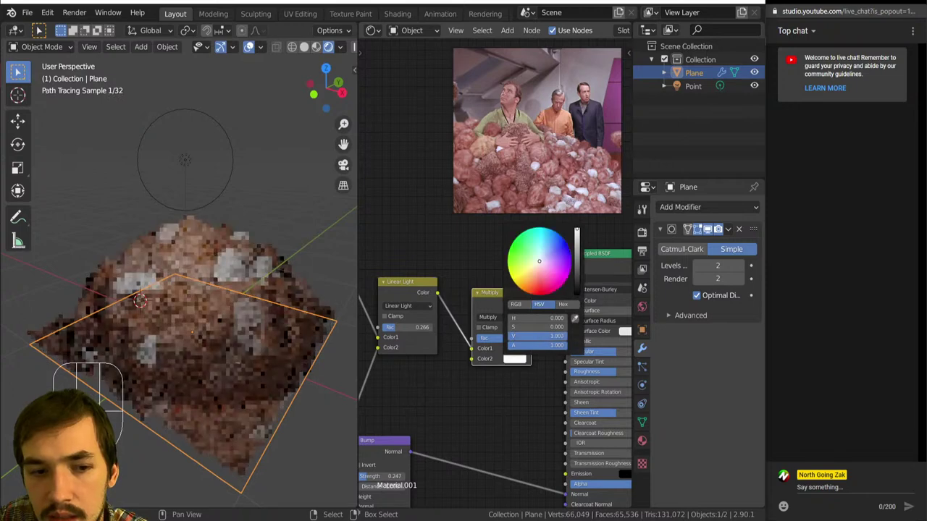
- Preview on the surface the black-and-white ColorRamp that feeds the displacement's Add node
{"action": "scroll", "coordinate": [497, 389], "scroll_direction": "down", "scroll_amount": 5}
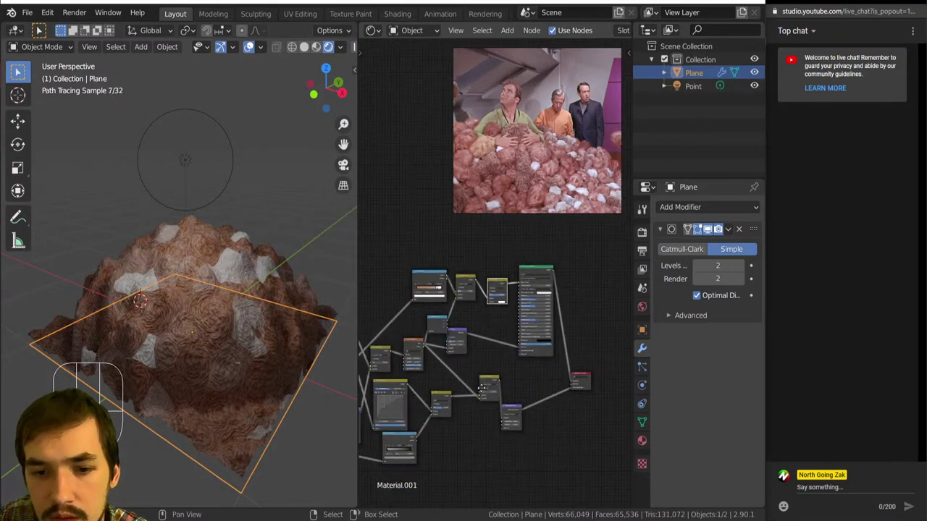
{"action": "scroll", "coordinate": [528, 326], "scroll_direction": "up", "scroll_amount": 1}
{"action": "scroll", "coordinate": [418, 381], "scroll_direction": "up", "scroll_amount": 1}
{"action": "middle_click_drag", "start_coordinate": [418, 380], "coordinate": [464, 381]}
{"action": "scroll", "coordinate": [386, 417], "scroll_direction": "down", "scroll_amount": 3}
{"action": "scroll", "coordinate": [385, 414], "scroll_direction": "up", "scroll_amount": 3}
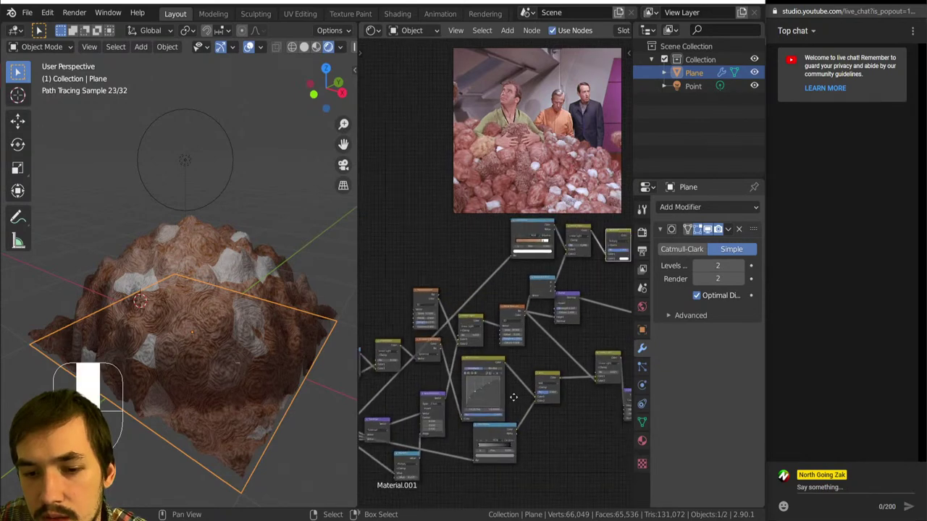
{"action": "left_click", "coordinate": [480, 428], "text": "ctrl+shift"}
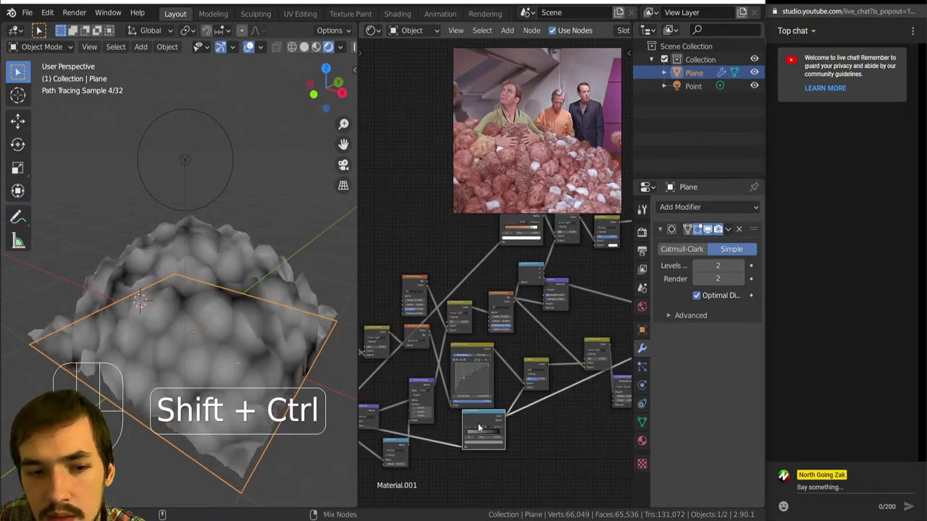
- Connect the texture output that feeds the displacement's ColorRamp to the Multiply node's Color2 input before Base Color
{"action": "middle_click_drag", "start_coordinate": [480, 427], "coordinate": [462, 362]}
{"action": "scroll", "coordinate": [463, 398], "scroll_direction": "up", "scroll_amount": 2}
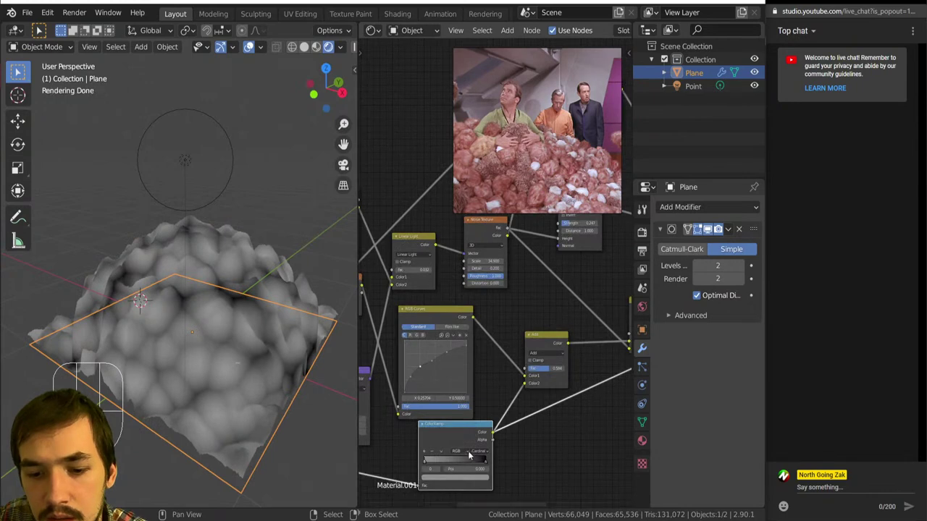
{"action": "scroll", "coordinate": [482, 419], "scroll_direction": "down", "scroll_amount": 3}
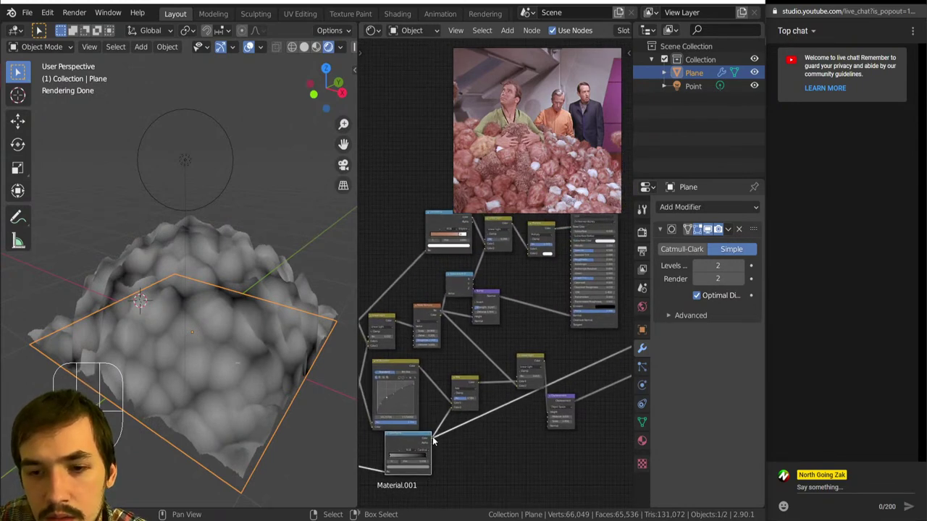
{"action": "scroll", "coordinate": [431, 437], "scroll_direction": "down", "scroll_amount": 2}
{"action": "middle_click_drag", "start_coordinate": [427, 439], "coordinate": [511, 418]}
{"action": "scroll", "coordinate": [409, 399], "scroll_direction": "down", "scroll_amount": 4}
{"action": "middle_click_drag", "start_coordinate": [409, 399], "coordinate": [412, 410]}
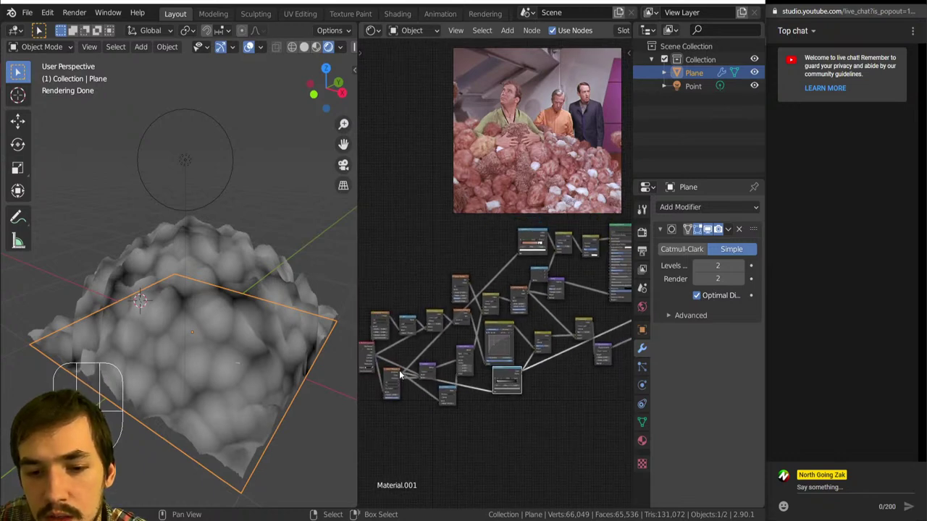
{"action": "left_click_drag", "start_coordinate": [400, 374], "coordinate": [585, 257]}
{"action": "middle_click_drag", "start_coordinate": [583, 283], "coordinate": [497, 365]}
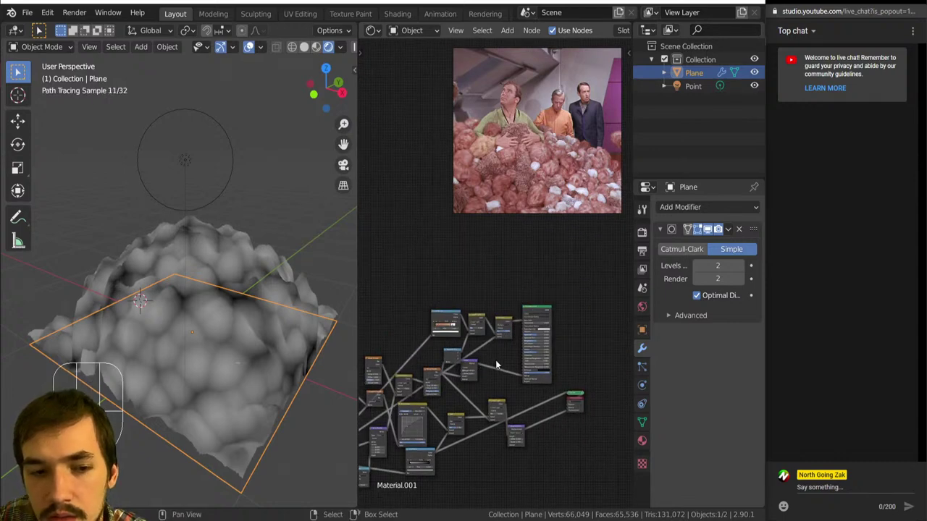
- Insert a ColorRamp node into the new link between the texture and the Multiply node's Color2
{"action": "scroll", "coordinate": [495, 368], "scroll_direction": "up", "scroll_amount": 6}
{"action": "middle_click_drag", "start_coordinate": [478, 398], "coordinate": [488, 351]}
{"action": "key", "text": "shift+a"}
{"action": "key", "text": "n"}
{"action": "key", "text": "o"}
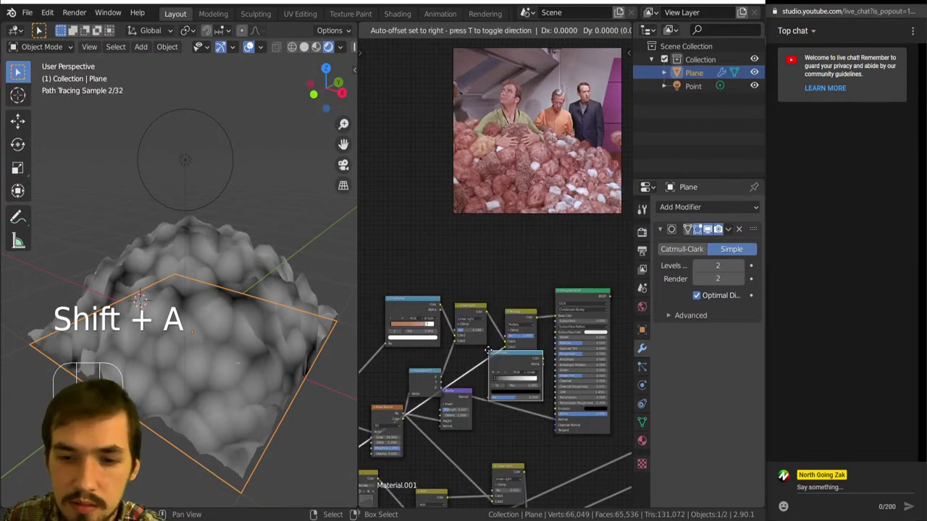
{"action": "left_click", "coordinate": [489, 351]}
{"action": "left_click_drag", "start_coordinate": [456, 368], "coordinate": [496, 361]}
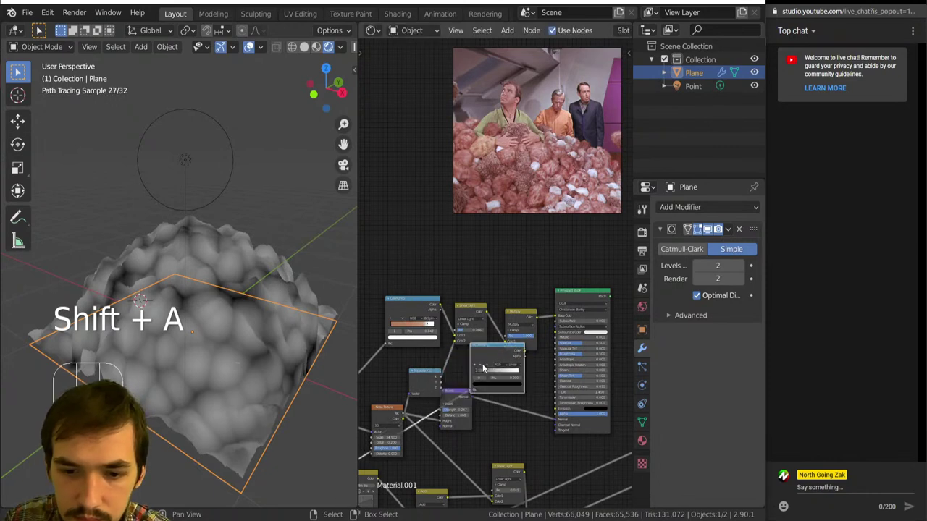
- While previewing the new ColorRamp on the surface, flip it, set Cardinal interpolation and shift its white stop inward
{"action": "scroll", "coordinate": [508, 411], "scroll_direction": "up", "scroll_amount": 2}
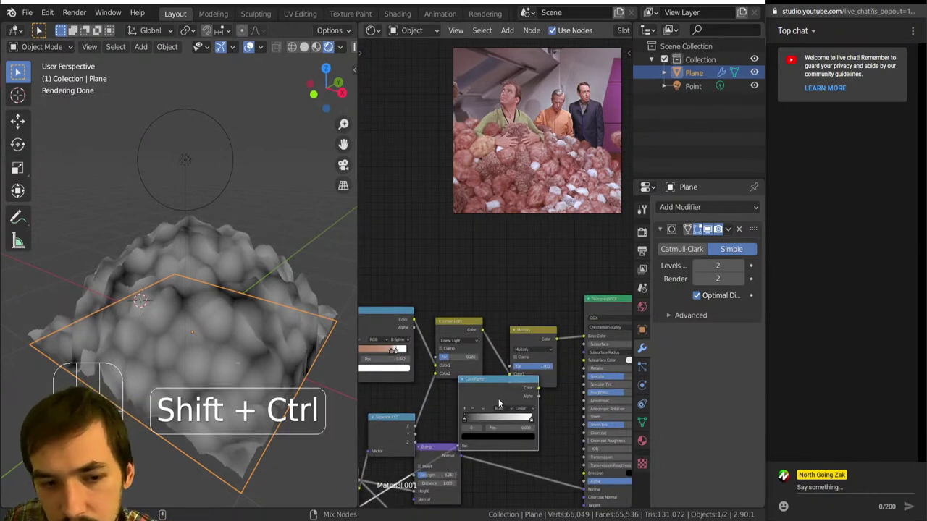
{"action": "left_click", "coordinate": [499, 403], "text": "ctrl+shift"}
{"action": "left_click", "coordinate": [484, 408]}
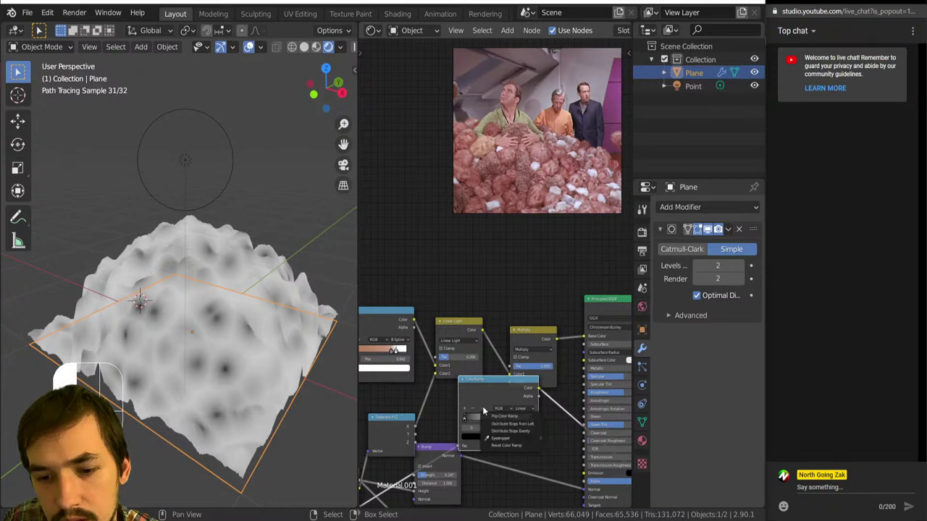
{"action": "left_click", "coordinate": [488, 416]}
{"action": "left_click_drag", "start_coordinate": [468, 421], "coordinate": [501, 425]}
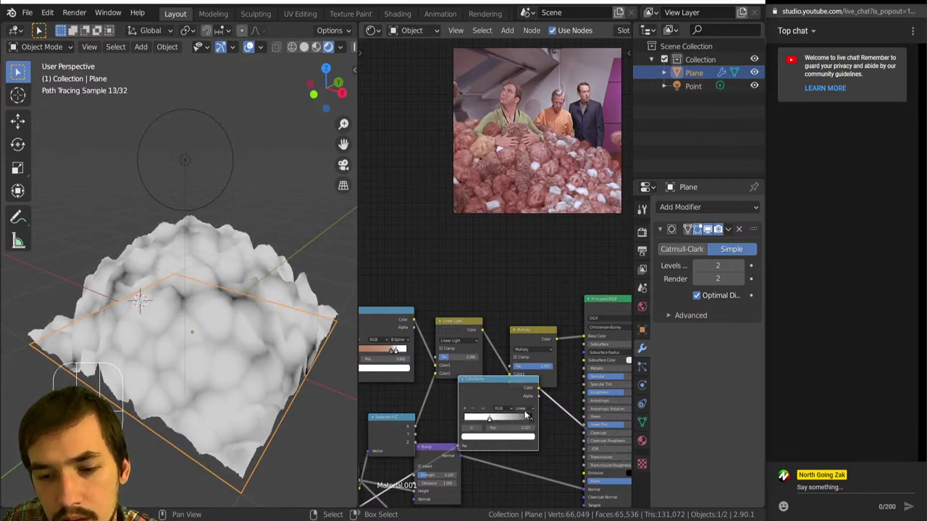
{"action": "left_click", "coordinate": [523, 409]}
{"action": "left_click", "coordinate": [532, 425]}
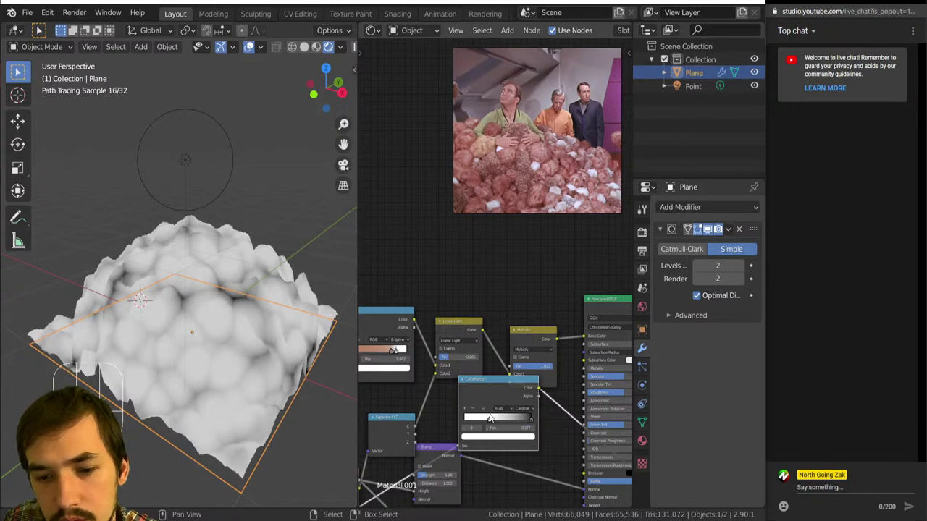
{"action": "mouse_move", "coordinate": [479, 424]}
{"action": "left_mouse_down"}
{"action": "mouse_move", "coordinate": [469, 423]}
{"action": "mouse_move", "coordinate": [485, 422]}
{"action": "left_mouse_up"}
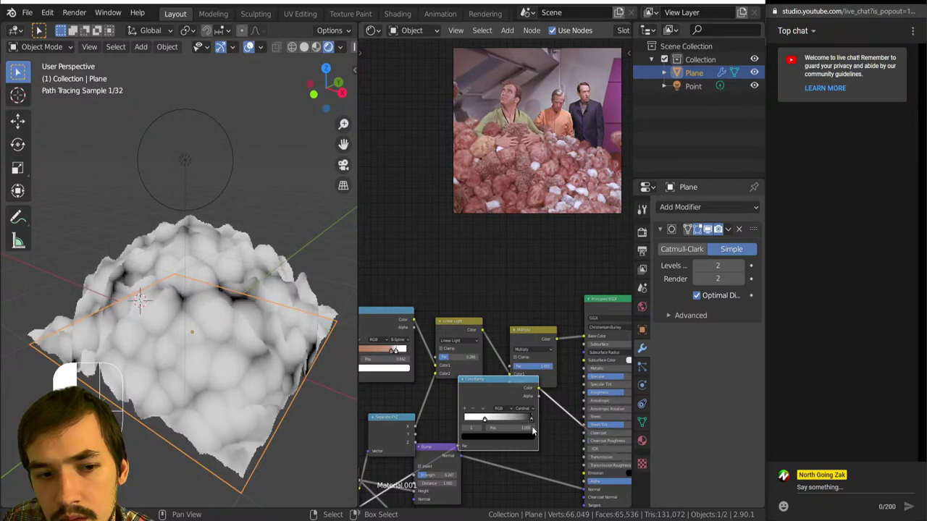
- Preview the Multiply node on the surface and fine-tune its ColorRamp's stops, ending with the black stop at 1.000
{"action": "left_click_drag", "start_coordinate": [515, 394], "coordinate": [483, 411]}
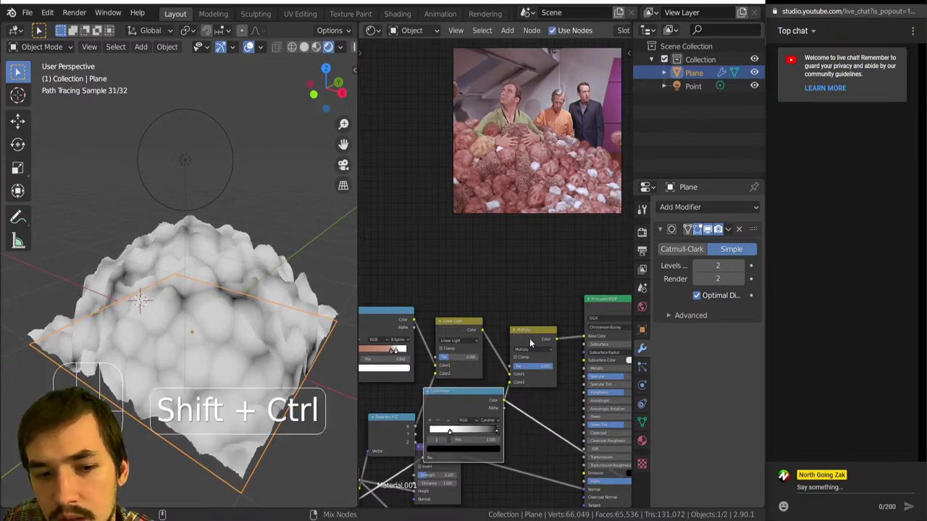
{"action": "left_click", "coordinate": [531, 344], "text": "ctrl+shift"}
{"action": "left_click_drag", "start_coordinate": [447, 429], "coordinate": [494, 433]}
{"action": "left_click", "coordinate": [496, 433]}
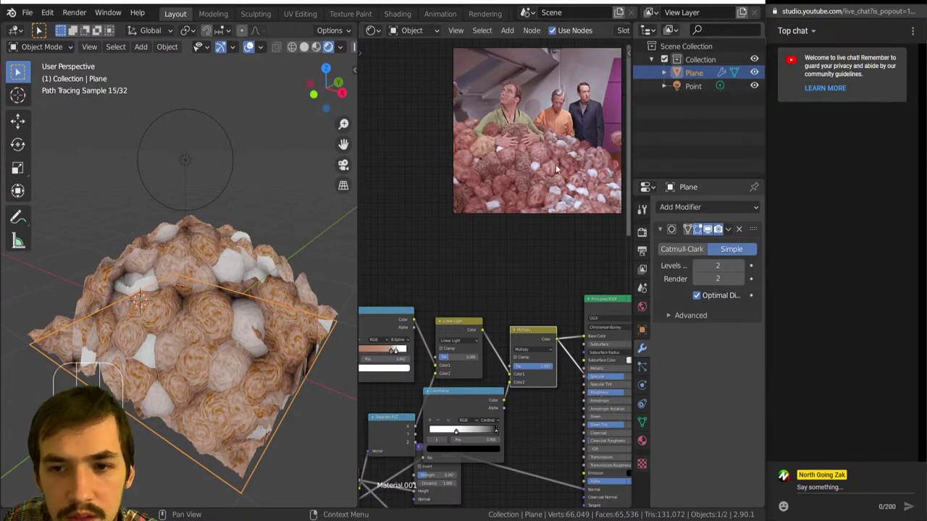
{"action": "scroll", "coordinate": [173, 388], "scroll_direction": "down", "scroll_amount": 4}
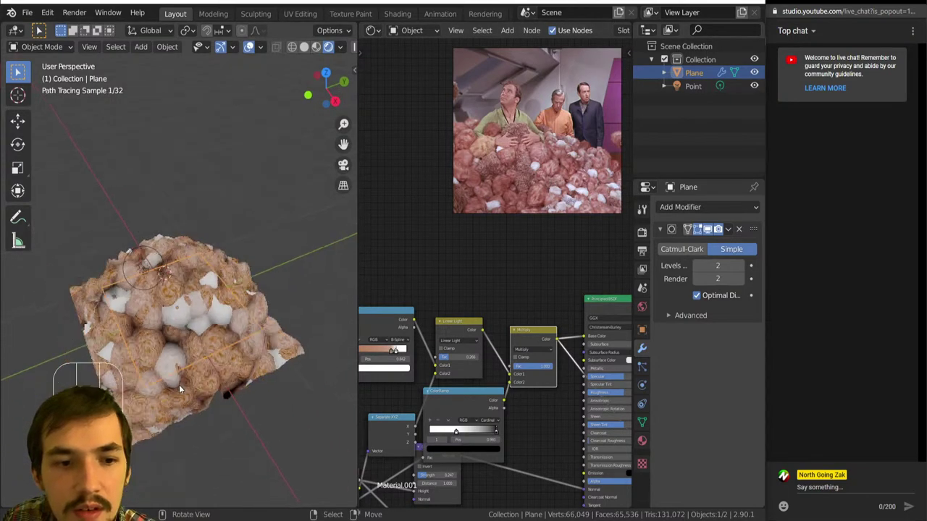
{"action": "scroll", "coordinate": [226, 343], "scroll_direction": "up", "scroll_amount": 3}
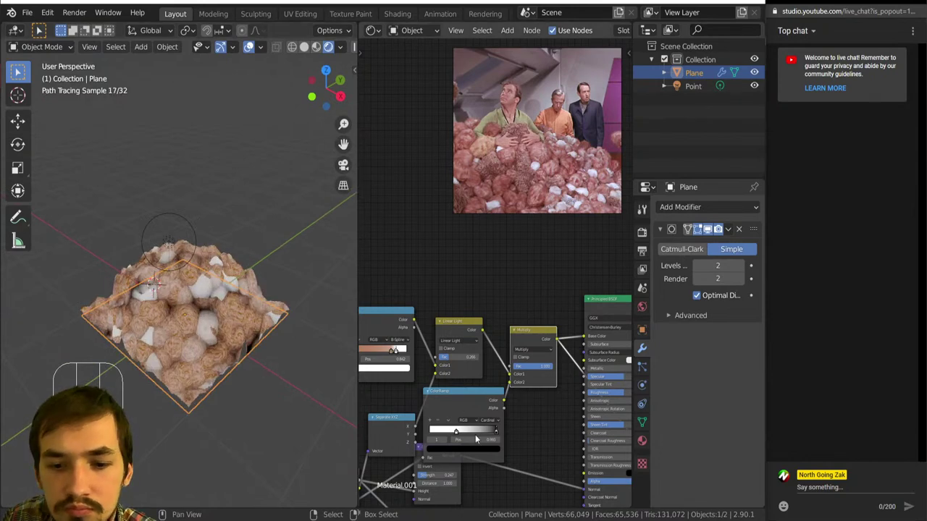
{"action": "left_click_drag", "start_coordinate": [494, 433], "coordinate": [497, 432]}
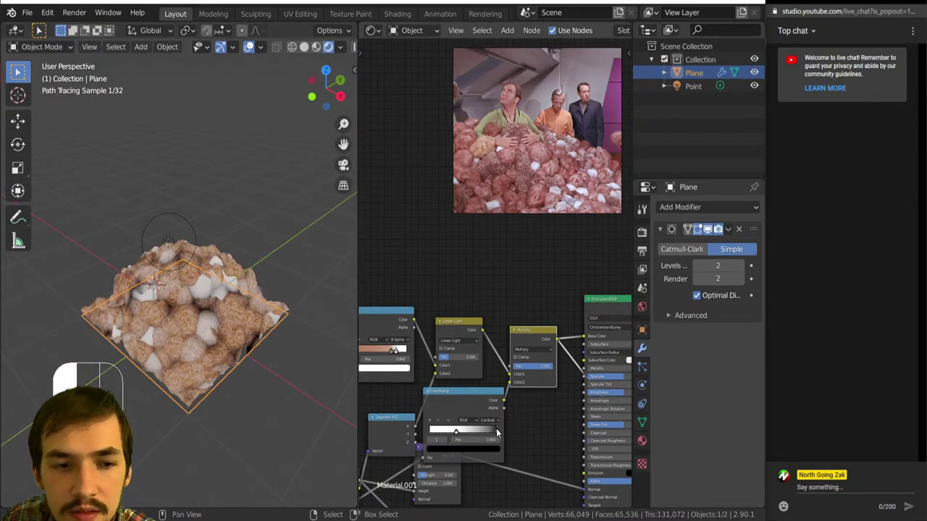
- Restore the Principled BSDF as the surface output and inspect the lit pile up close
{"action": "scroll", "coordinate": [512, 397], "scroll_direction": "down", "scroll_amount": 3}
{"action": "left_click", "coordinate": [524, 289], "text": "ctrl+shift"}
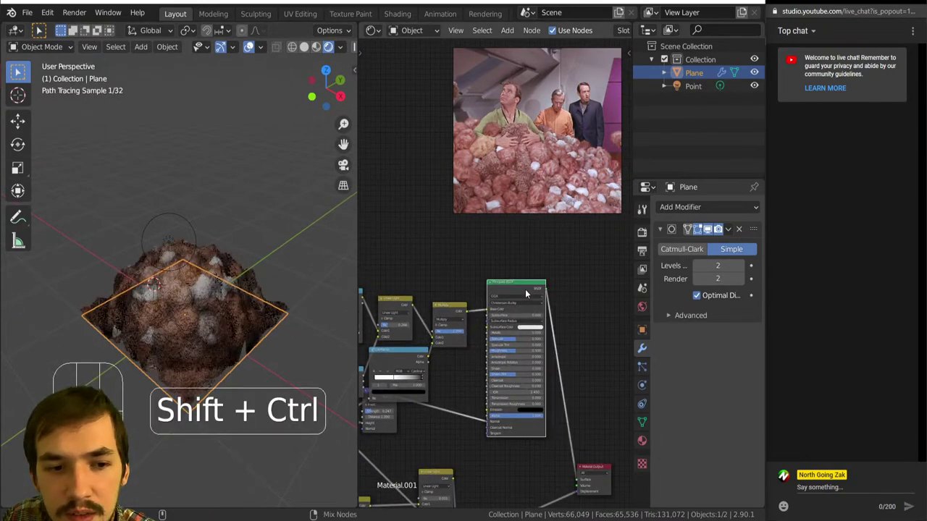
{"action": "middle_click_drag", "start_coordinate": [232, 279], "coordinate": [226, 249]}
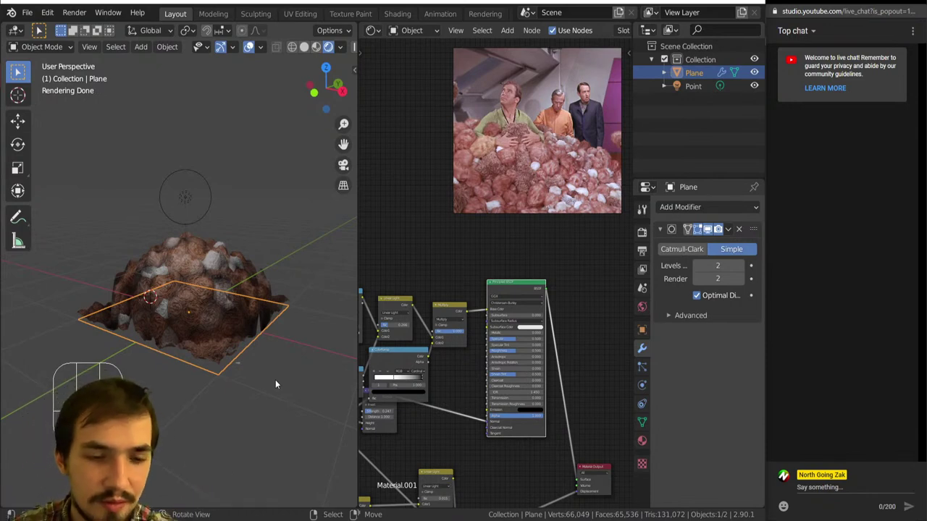
{"action": "scroll", "coordinate": [228, 373], "scroll_direction": "up", "scroll_amount": 5}
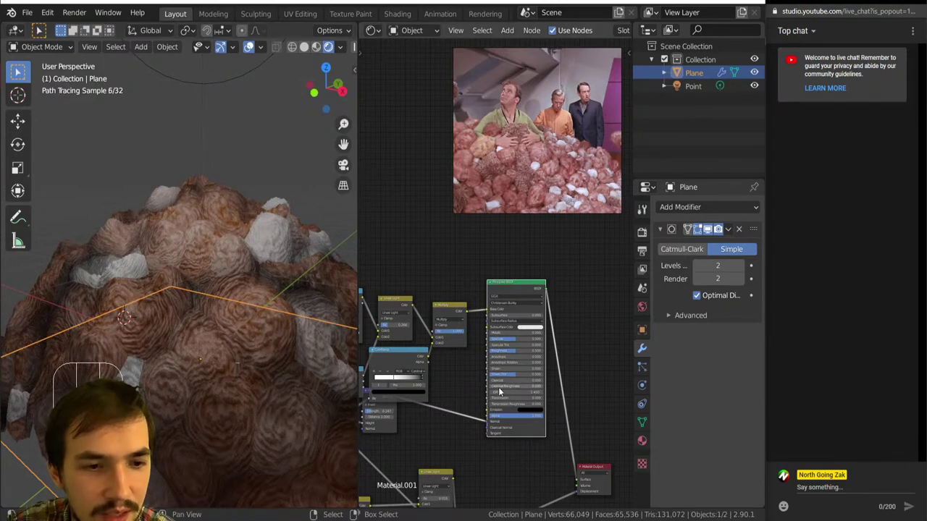
- Set the Principled BSDF's Subsurface to 0.067 after trying 0.165
{"action": "scroll", "coordinate": [514, 426], "scroll_direction": "up", "scroll_amount": 6}
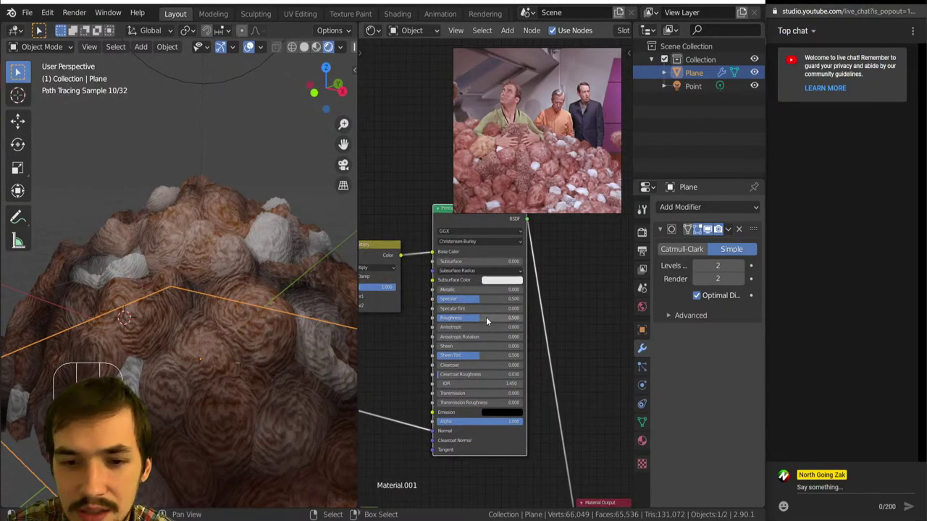
{"action": "left_click_drag", "start_coordinate": [496, 283], "coordinate": [481, 287]}
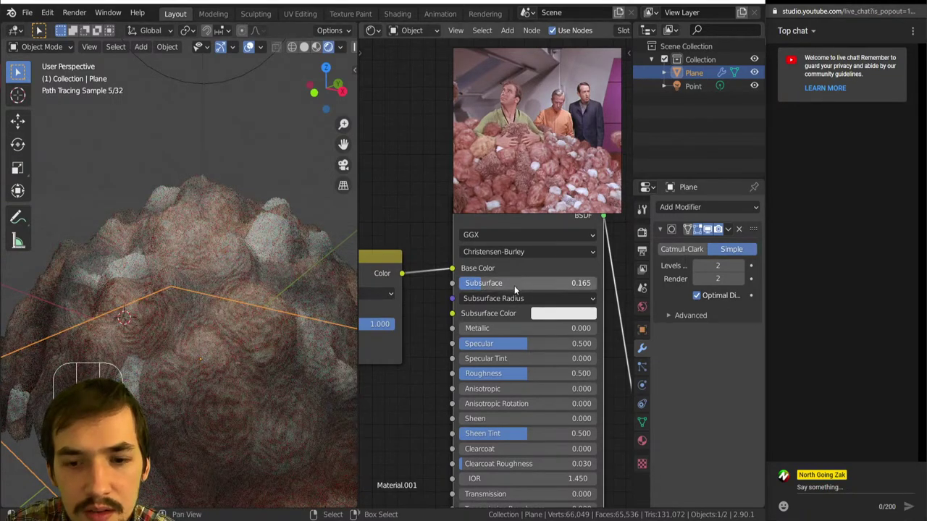
{"action": "left_click_drag", "start_coordinate": [512, 283], "coordinate": [481, 284]}
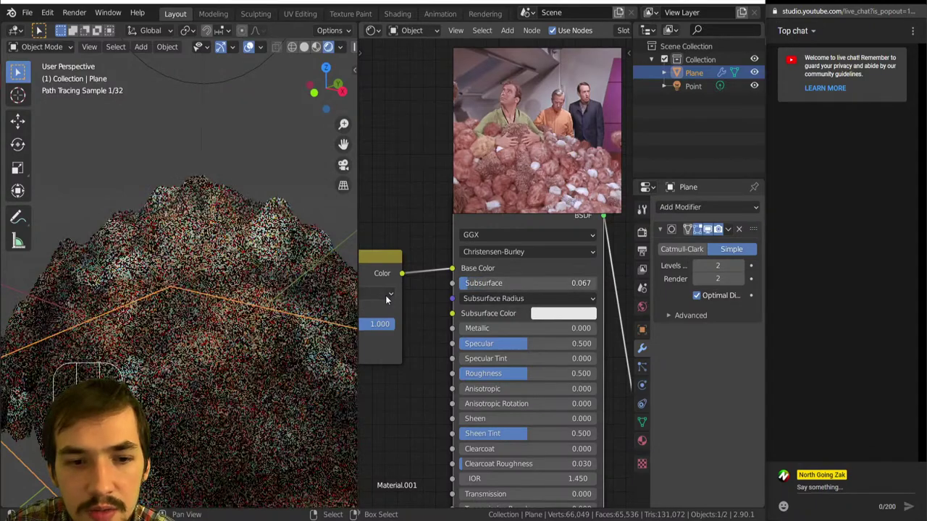
- Rearrange the Multiply and Bump nodes to give the links near the Principled BSDF more room
{"action": "scroll", "coordinate": [391, 291], "scroll_direction": "down", "scroll_amount": 2}
{"action": "middle_click_drag", "start_coordinate": [393, 289], "coordinate": [475, 321]}
{"action": "left_click_drag", "start_coordinate": [494, 298], "coordinate": [481, 280]}
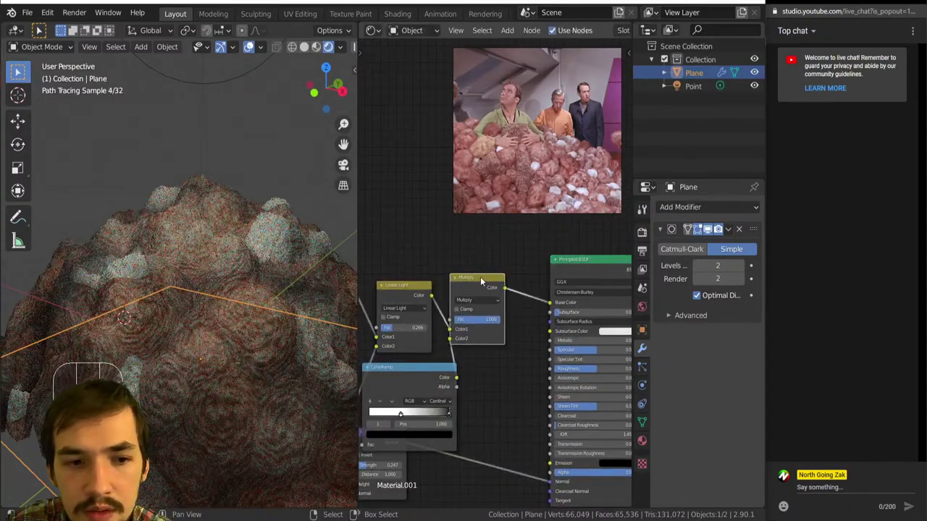
{"action": "scroll", "coordinate": [458, 342], "scroll_direction": "down", "scroll_amount": 3}
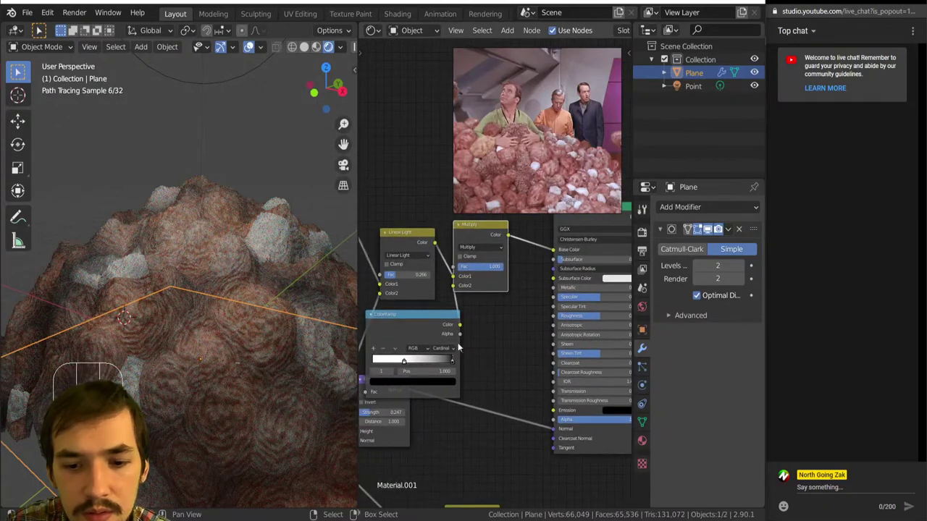
{"action": "left_click_drag", "start_coordinate": [435, 378], "coordinate": [447, 394]}
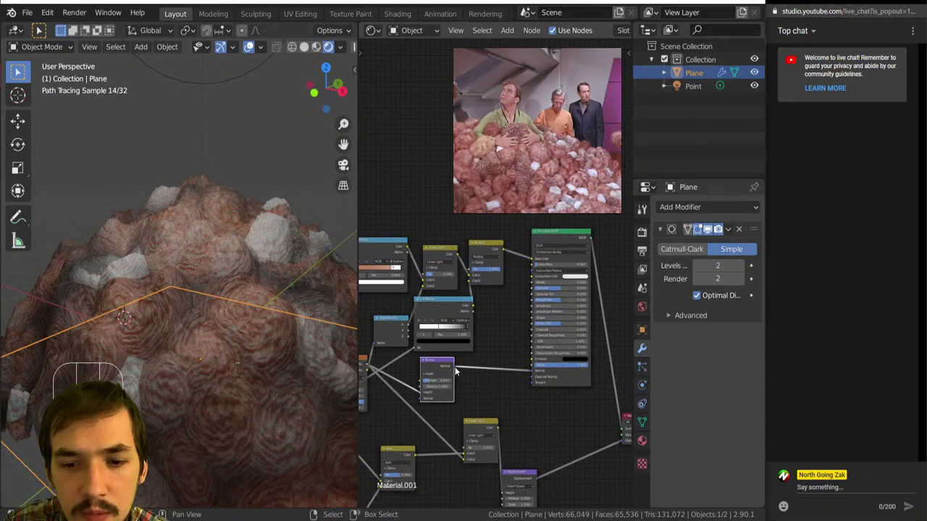
- Preview the Noise Texture and connect its output to Subsurface, with the group of colour nodes moved clear above it
{"action": "middle_click_drag", "start_coordinate": [413, 384], "coordinate": [446, 389]}
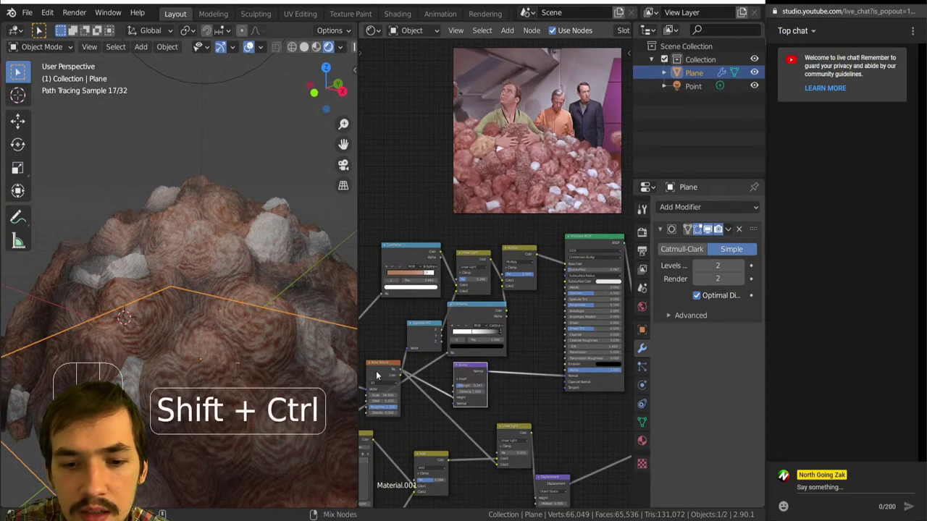
{"action": "left_click", "coordinate": [478, 340], "text": "ctrl+shift"}
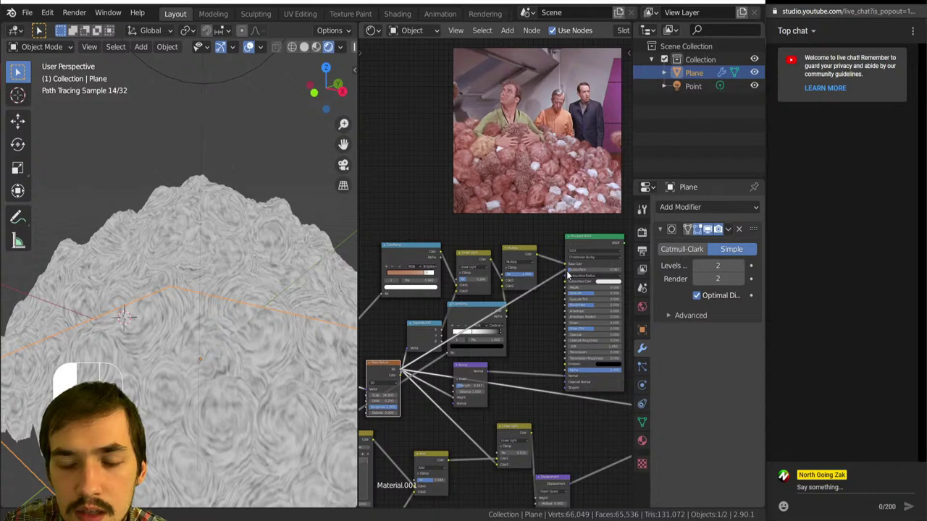
{"action": "scroll", "coordinate": [423, 243], "scroll_direction": "down", "scroll_amount": 2}
{"action": "left_click_drag", "start_coordinate": [424, 243], "coordinate": [513, 307]}
{"action": "key", "text": "g"}
{"action": "left_click", "coordinate": [494, 288]}
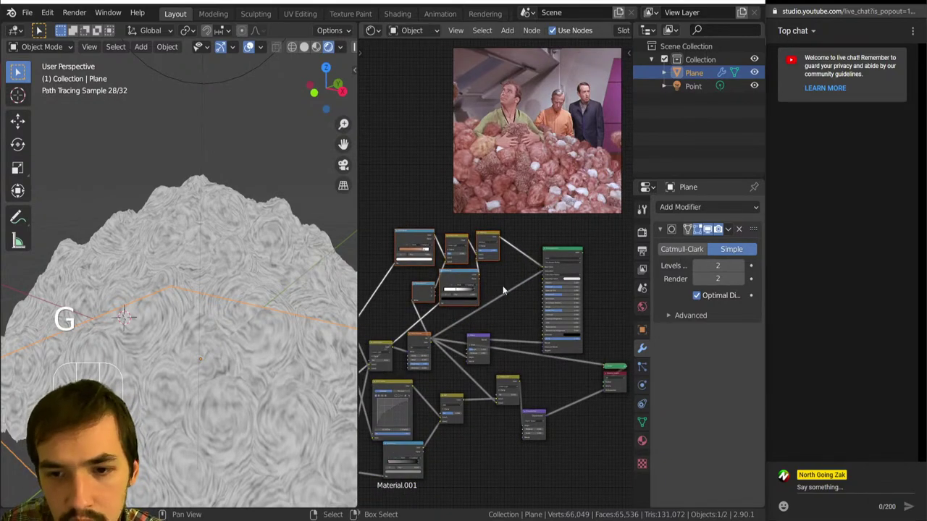
- Switch the surface output back to the Principled BSDF to examine the noise-driven subsurface scattering
{"action": "scroll", "coordinate": [456, 298], "scroll_direction": "up", "scroll_amount": 3}
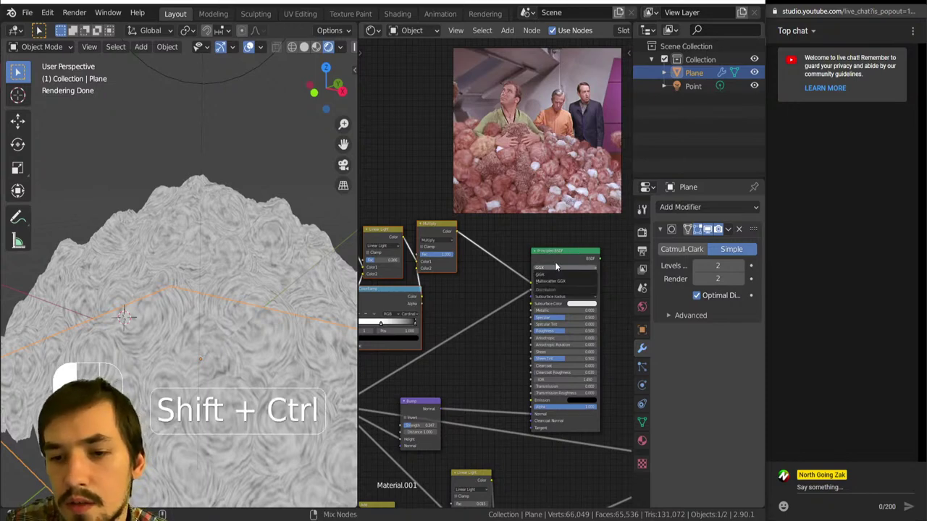
{"action": "left_click", "coordinate": [554, 265], "text": "ctrl+shift"}
{"action": "scroll", "coordinate": [494, 310], "scroll_direction": "up", "scroll_amount": 3}
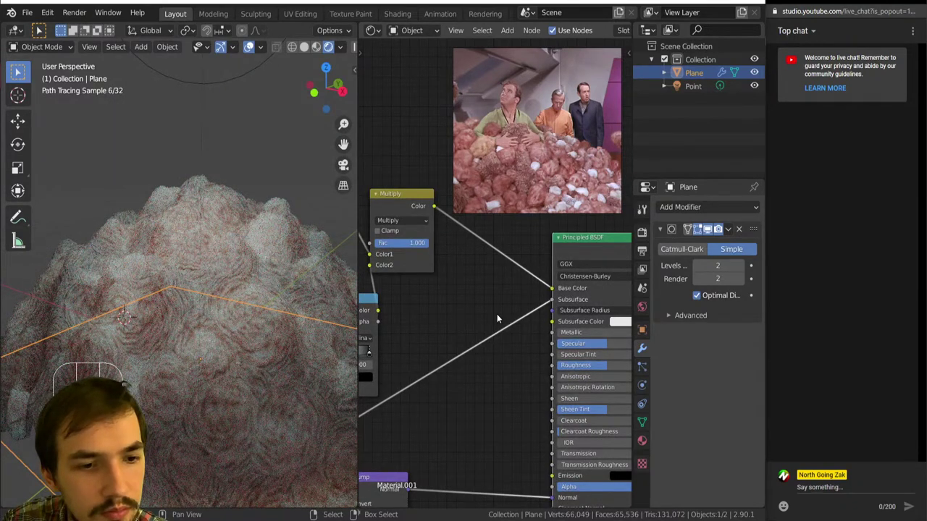
- Insert a ColorRamp node between the Noise Texture and the Principled BSDF's Subsurface input
{"action": "key", "text": "shift+a"}
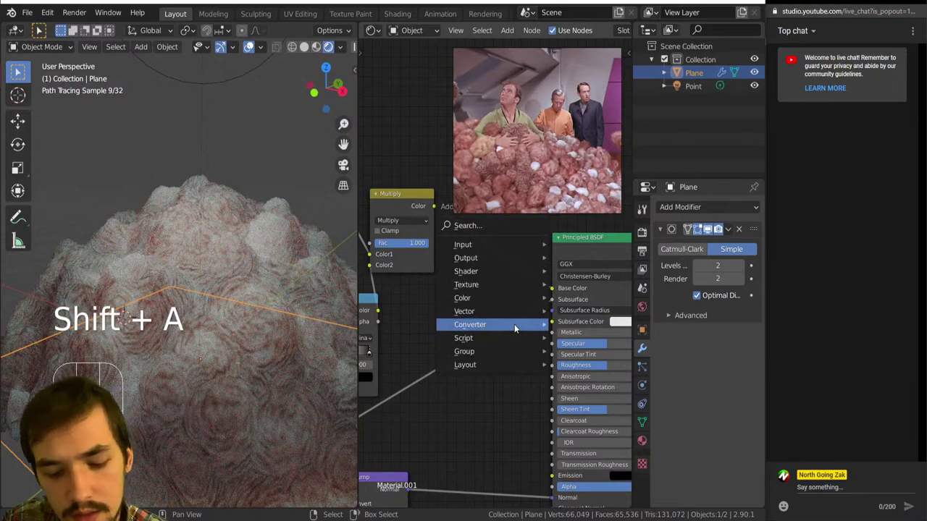
{"action": "mouse_move", "coordinate": [514, 326]}
{"action": "key", "text": "o"}
{"action": "left_click", "coordinate": [450, 325]}
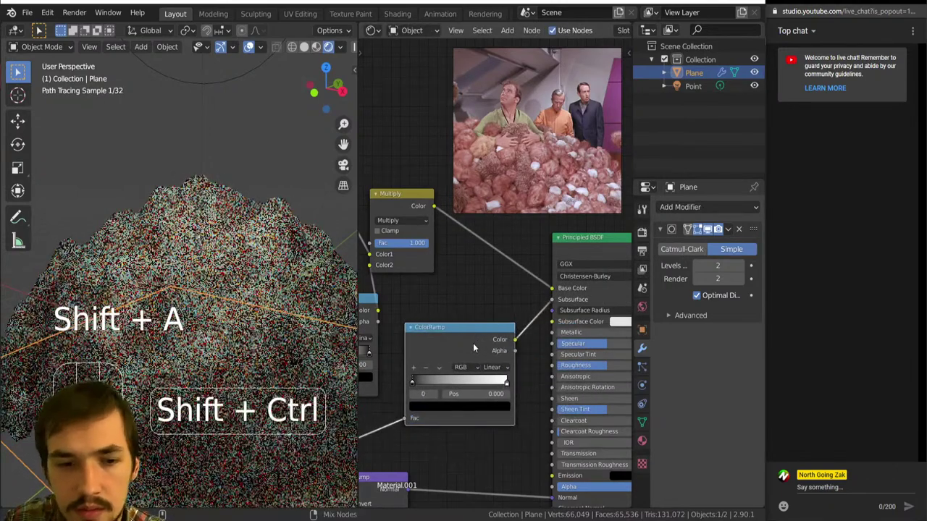
- Using a surface preview, narrow the Subsurface ColorRamp with its black stop at 0.264 and white stop near the middle, ending on the Principled BSDF output
{"action": "left_click", "coordinate": [473, 344], "text": "ctrl+shift"}
{"action": "left_click_drag", "start_coordinate": [506, 382], "coordinate": [436, 388]}
{"action": "scroll", "coordinate": [445, 373], "scroll_direction": "down", "scroll_amount": 3}
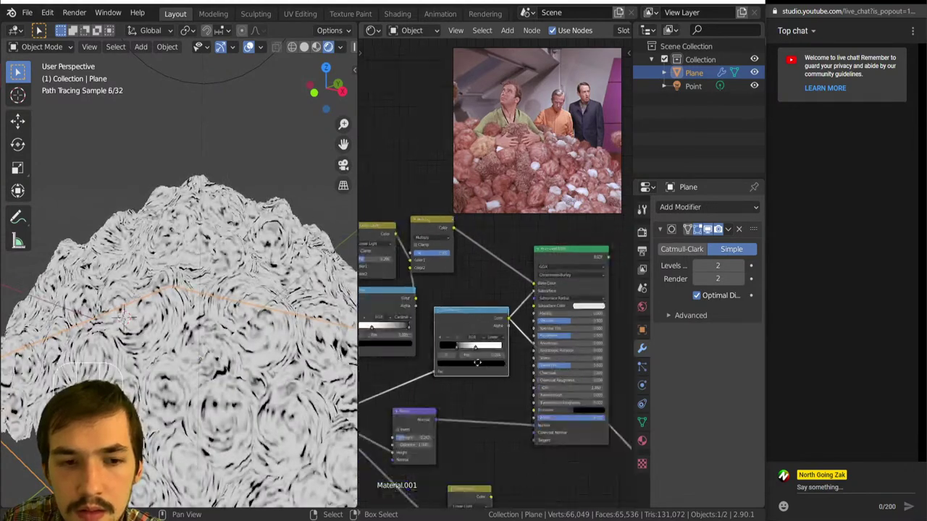
{"action": "scroll", "coordinate": [452, 362], "scroll_direction": "up", "scroll_amount": 3}
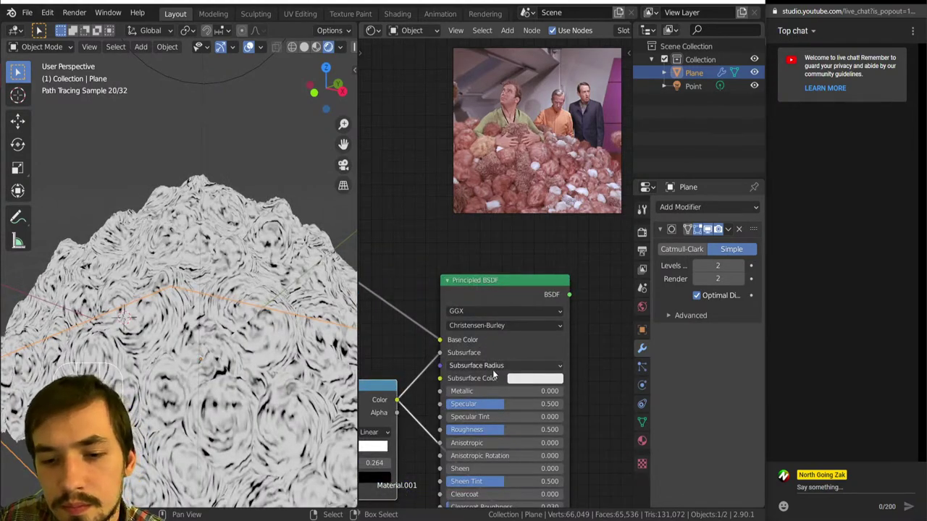
{"action": "left_click", "coordinate": [520, 295], "text": "ctrl+shift"}
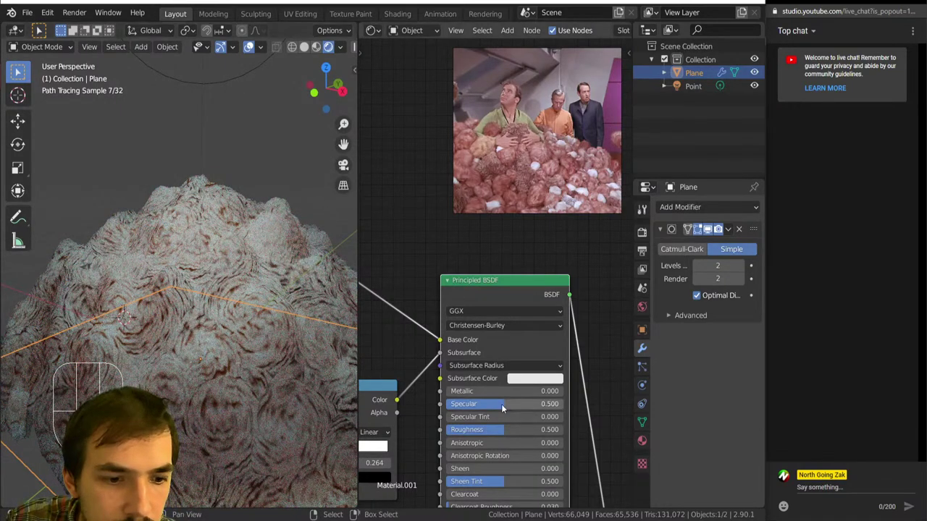
- Move the brown-to-white ColorRamp's white stop to 0.831 and set the Linear Light mix factor to 0.143
{"action": "scroll", "coordinate": [492, 395], "scroll_direction": "down", "scroll_amount": 3}
{"action": "scroll", "coordinate": [484, 386], "scroll_direction": "down", "scroll_amount": 2}
{"action": "scroll", "coordinate": [475, 338], "scroll_direction": "up", "scroll_amount": 5}
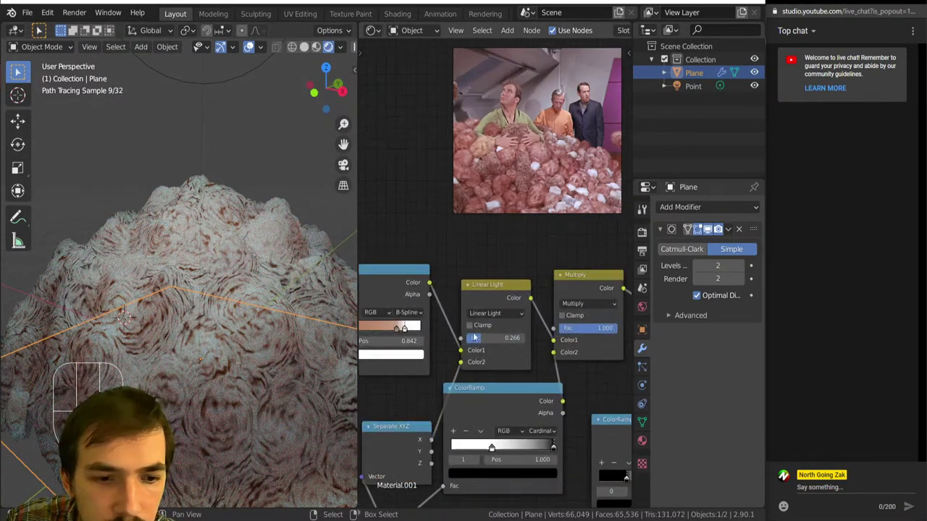
{"action": "left_click_drag", "start_coordinate": [407, 330], "coordinate": [413, 331]}
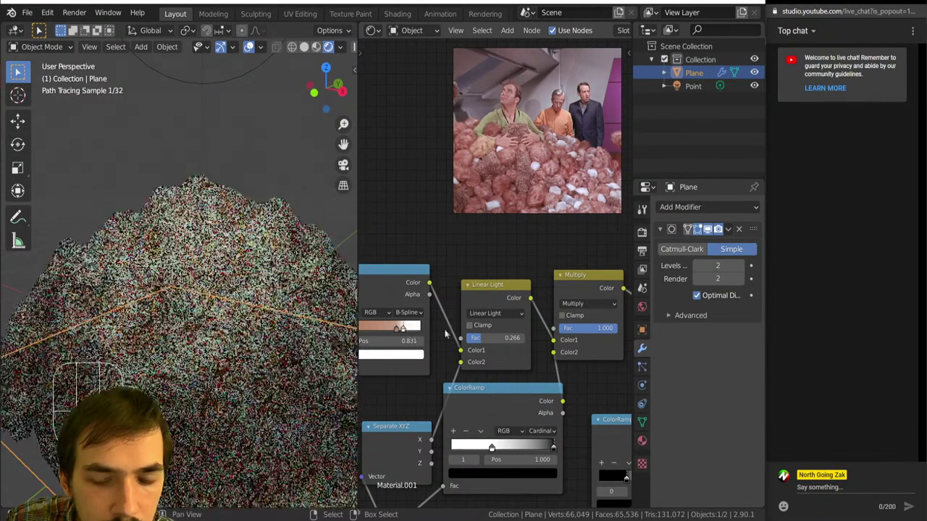
{"action": "left_click_drag", "start_coordinate": [504, 340], "coordinate": [481, 342]}
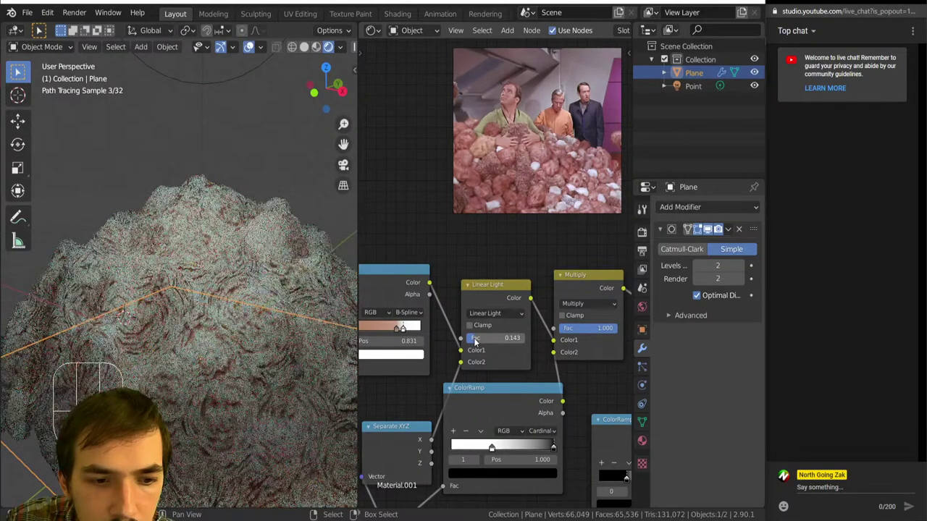
- Connect the Multiply node's Color output to the Principled BSDF's Subsurface Color input
{"action": "scroll", "coordinate": [565, 388], "scroll_direction": "down", "scroll_amount": 5}
{"action": "middle_click_drag", "start_coordinate": [565, 388], "coordinate": [418, 345]}
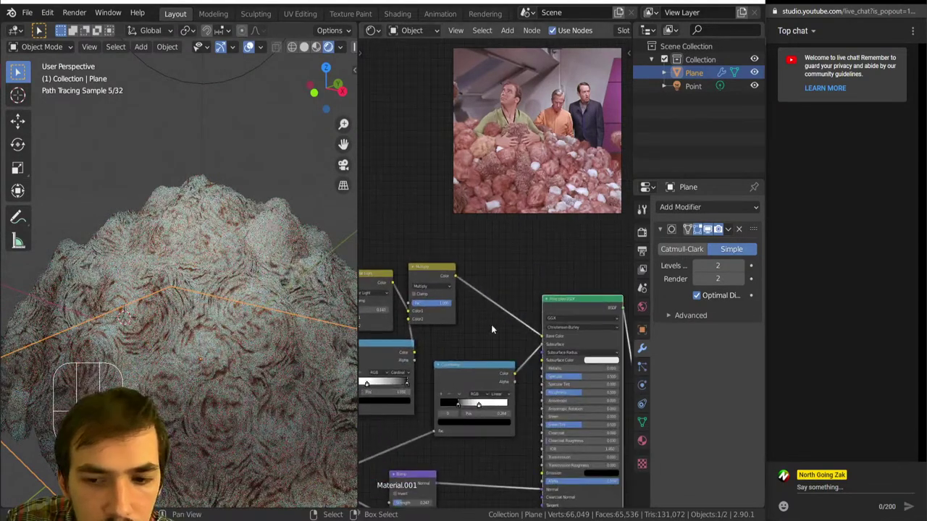
{"action": "scroll", "coordinate": [492, 319], "scroll_direction": "up", "scroll_amount": 3}
{"action": "left_click_drag", "start_coordinate": [447, 278], "coordinate": [447, 287]}
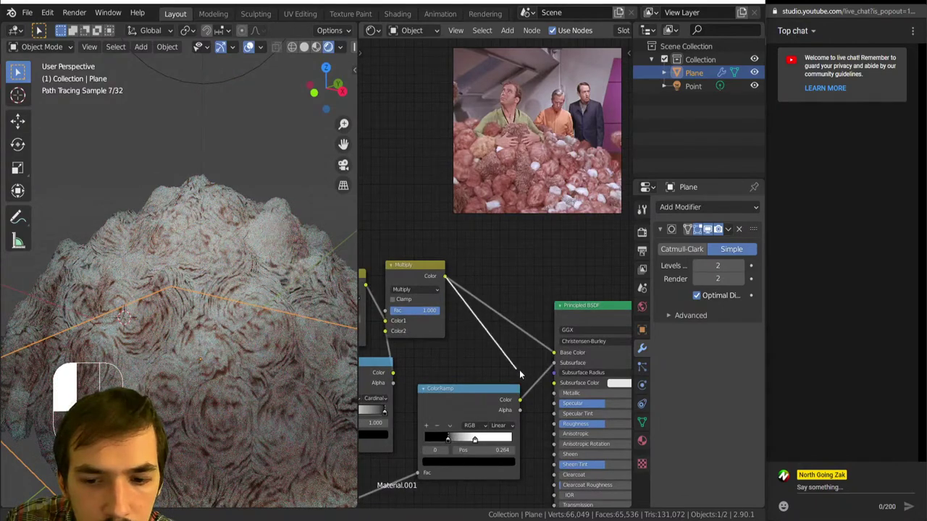
{"action": "left_click_drag", "start_coordinate": [520, 370], "coordinate": [550, 383]}
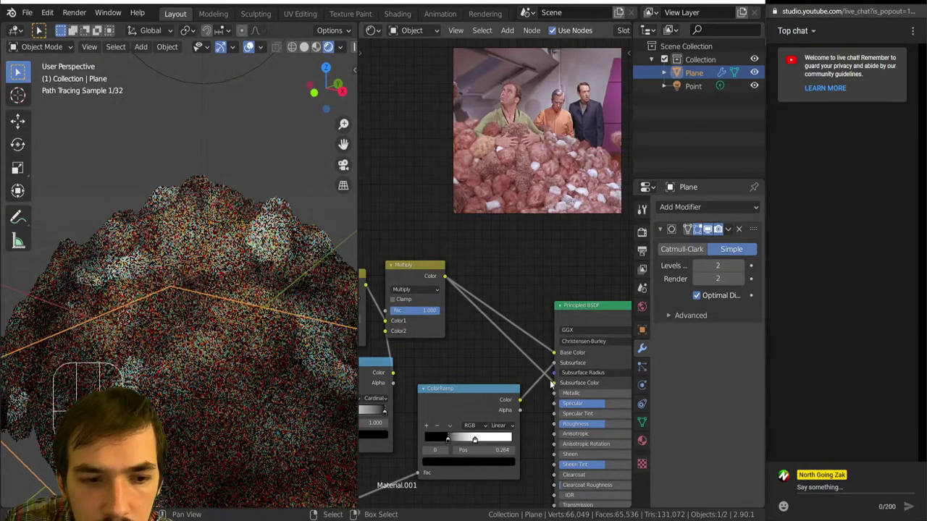
{"action": "middle_click_drag", "start_coordinate": [573, 365], "coordinate": [544, 345]}
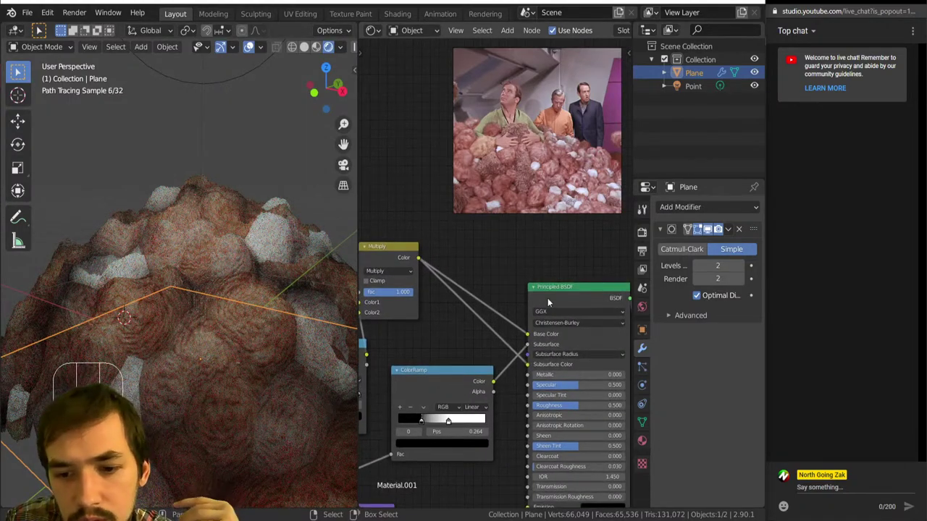
- Insert a Hue Saturation Value node between the Multiply node and the Principled BSDF's Subsurface Color input
{"action": "key", "text": "shift+a"}
{"action": "mouse_move", "coordinate": [477, 281]}
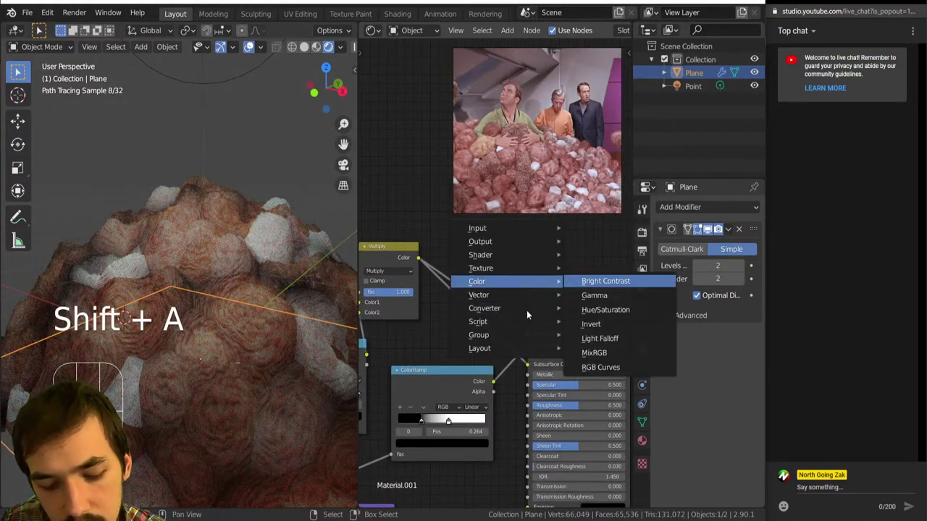
{"action": "left_click", "coordinate": [595, 310]}
{"action": "left_click", "coordinate": [562, 357]}
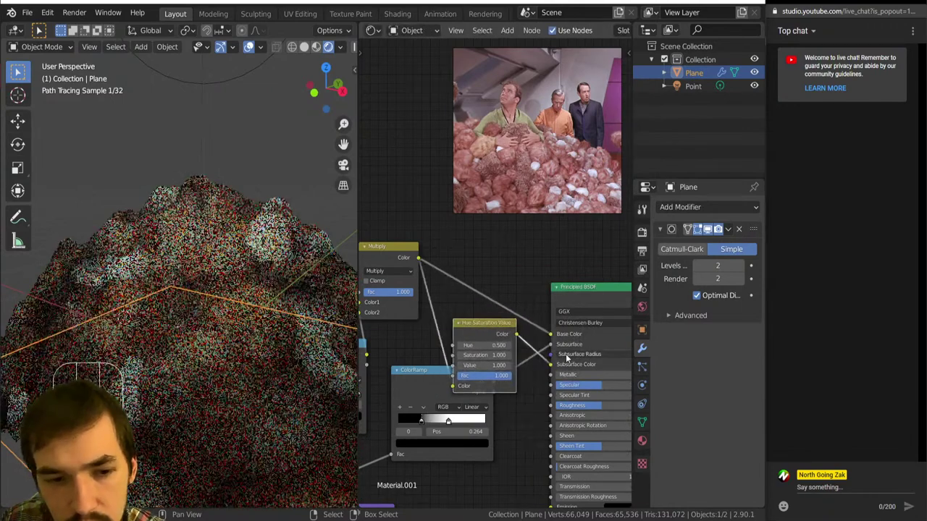
- Using a surface preview, set the Hue Saturation Value node's Hue to 0.540, ending on the Principled BSDF output
{"action": "key", "text": "shift"}
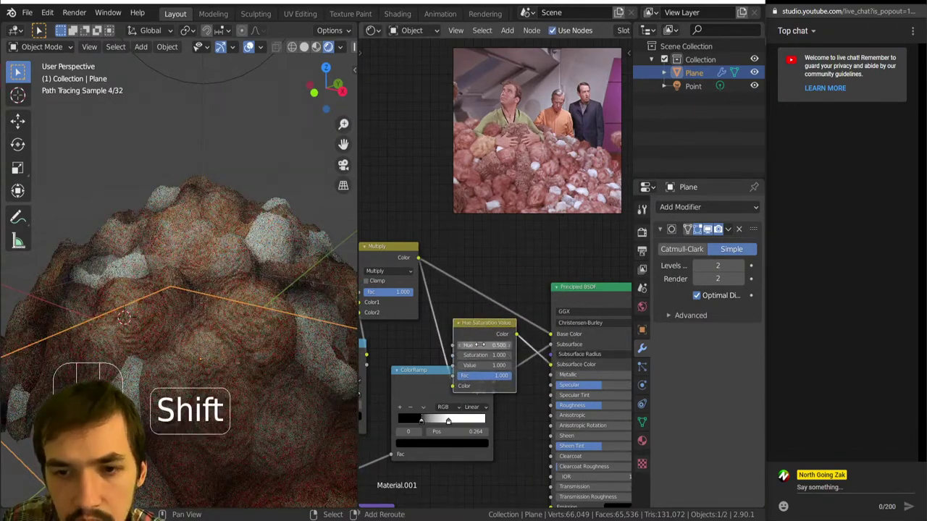
{"action": "key", "text": "ctrl"}
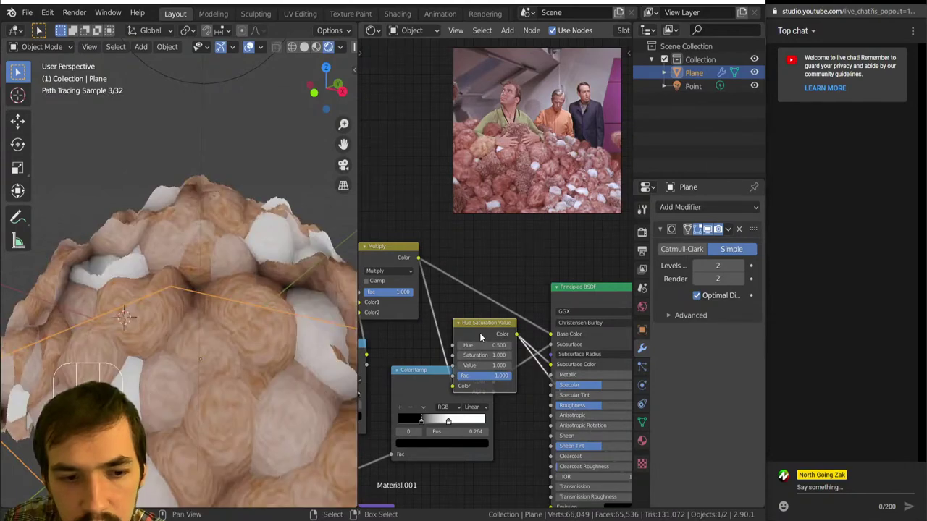
{"action": "mouse_move", "coordinate": [481, 345]}
{"action": "left_mouse_down", "text": "shift"}
{"action": "mouse_move", "coordinate": [464, 345]}
{"action": "mouse_move", "coordinate": [484, 345]}
{"action": "left_mouse_up", "text": "shift"}
{"action": "left_click", "coordinate": [484, 345]}
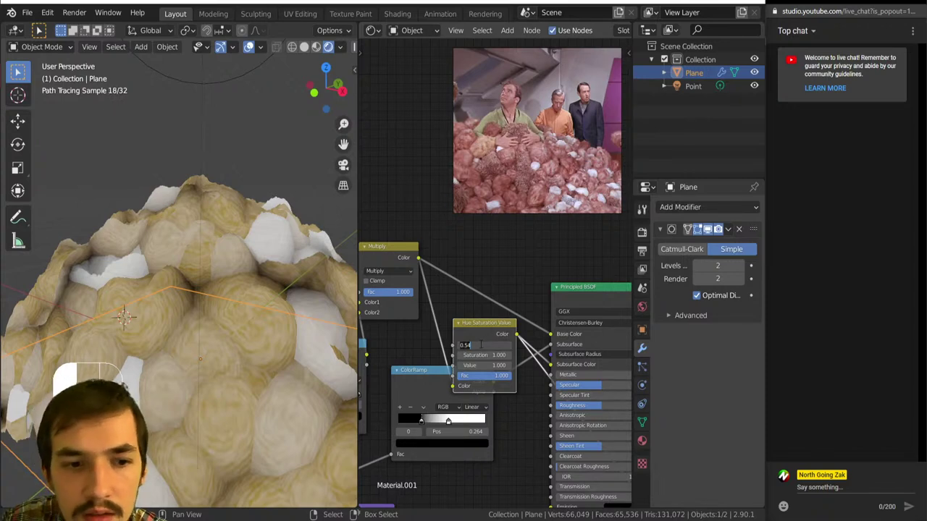
{"action": "middle_click_drag", "start_coordinate": [501, 323], "coordinate": [400, 330]}
{"action": "left_click", "coordinate": [473, 311], "text": "ctrl+shift"}
{"action": "left_click", "coordinate": [516, 318]}
{"action": "left_click", "coordinate": [516, 317]}
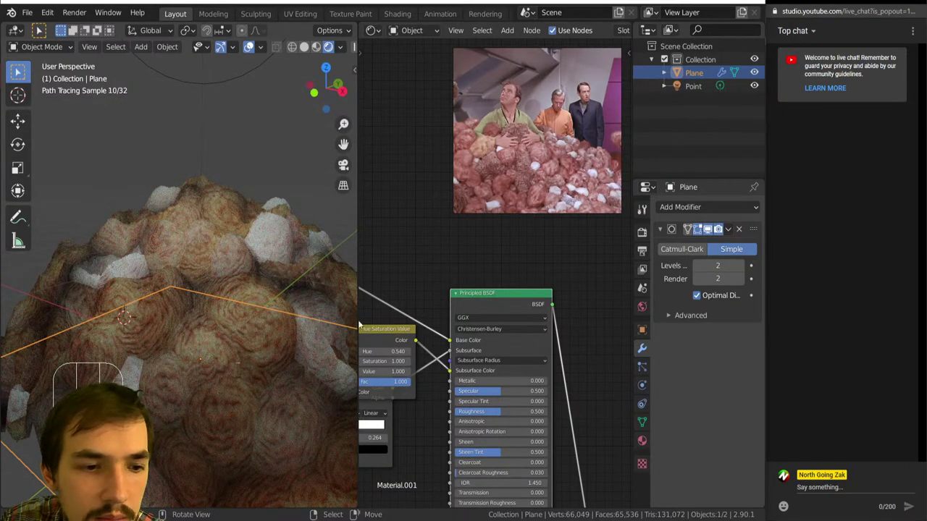
- Deselect the plane and examine the whole rendered mound against the reference image
{"action": "scroll", "coordinate": [210, 342], "scroll_direction": "down", "scroll_amount": 5}
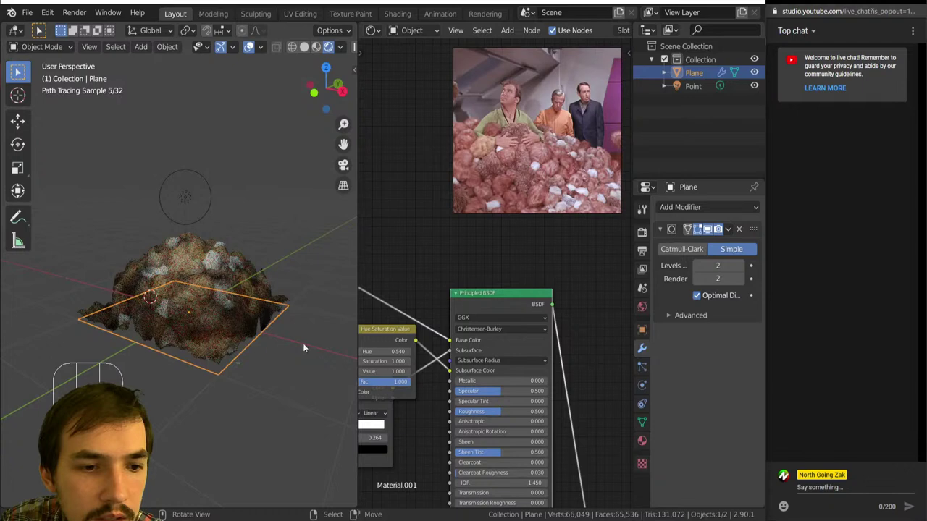
{"action": "key", "text": "alt"}
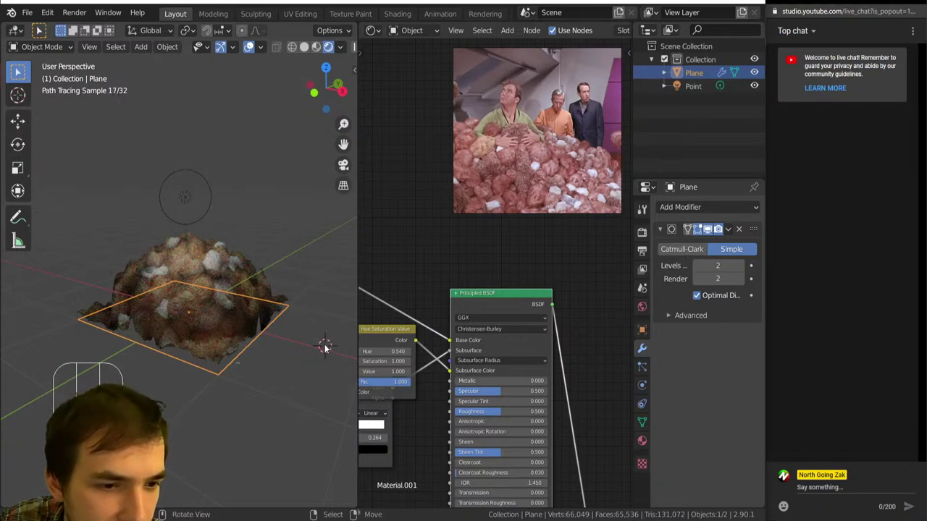
{"action": "key", "text": "alt+a"}
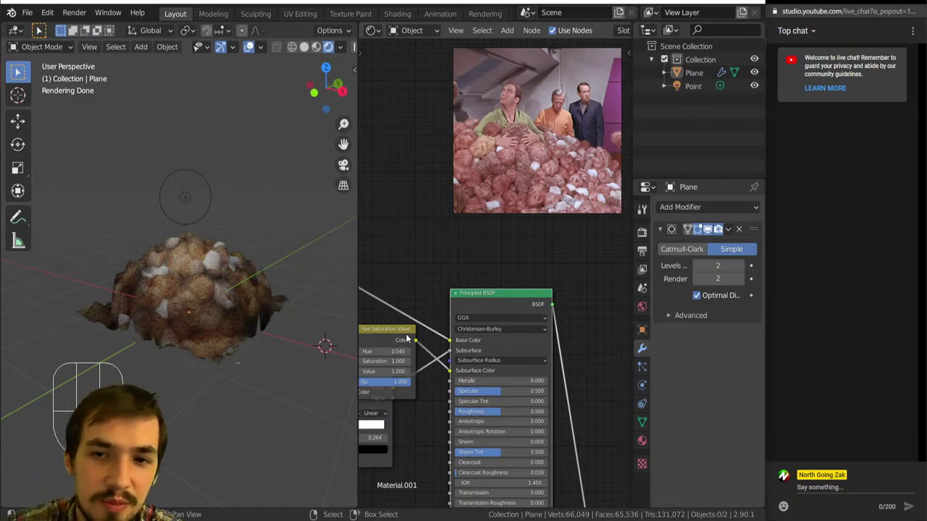
{"action": "mouse_move", "coordinate": [365, 519]}
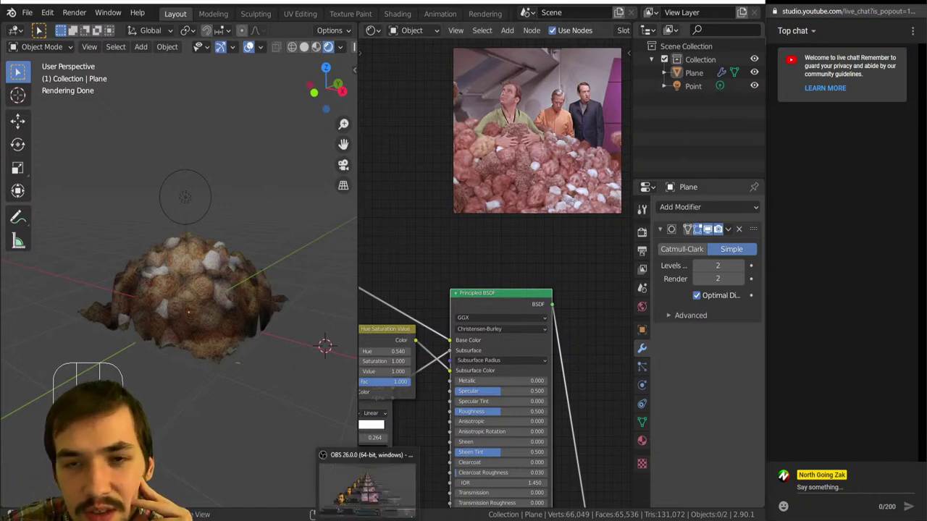